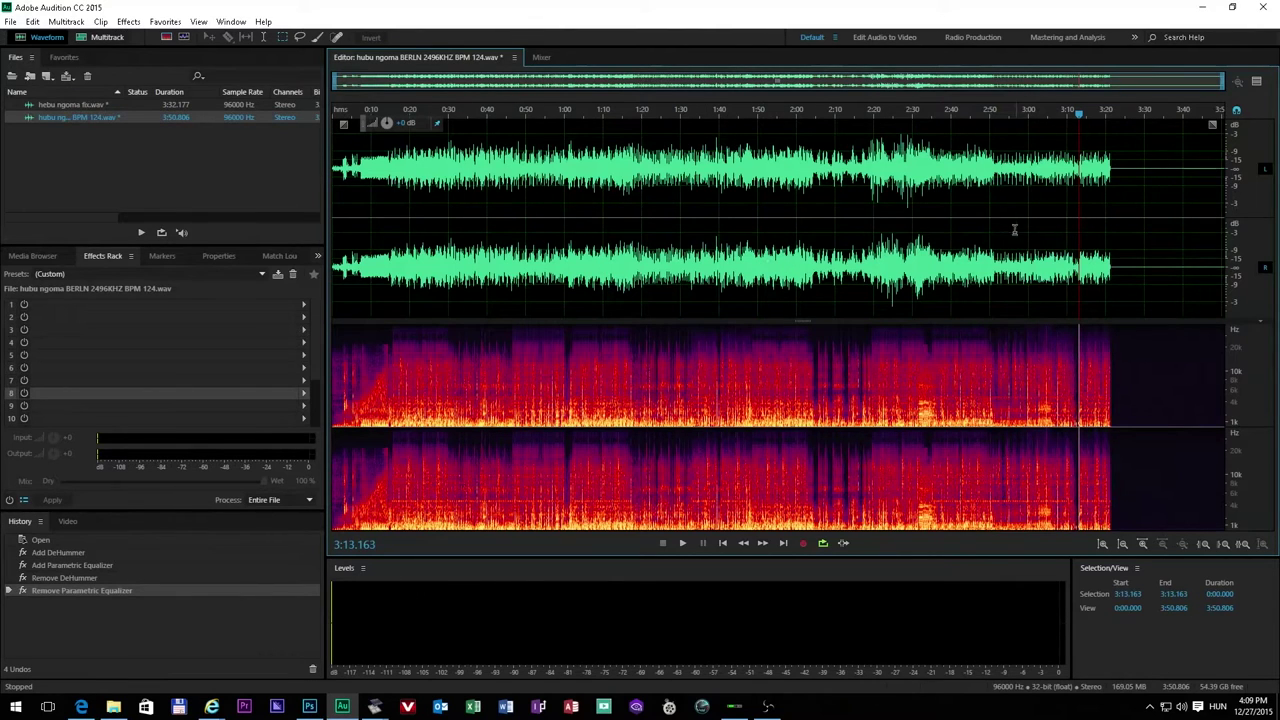
Step: Examine the sharp spike at about 3:12.943 at sample level in both channels of the waveform
{"action": "scroll", "coordinate": [1062, 222], "scroll_direction": "up", "scroll_amount": 10}
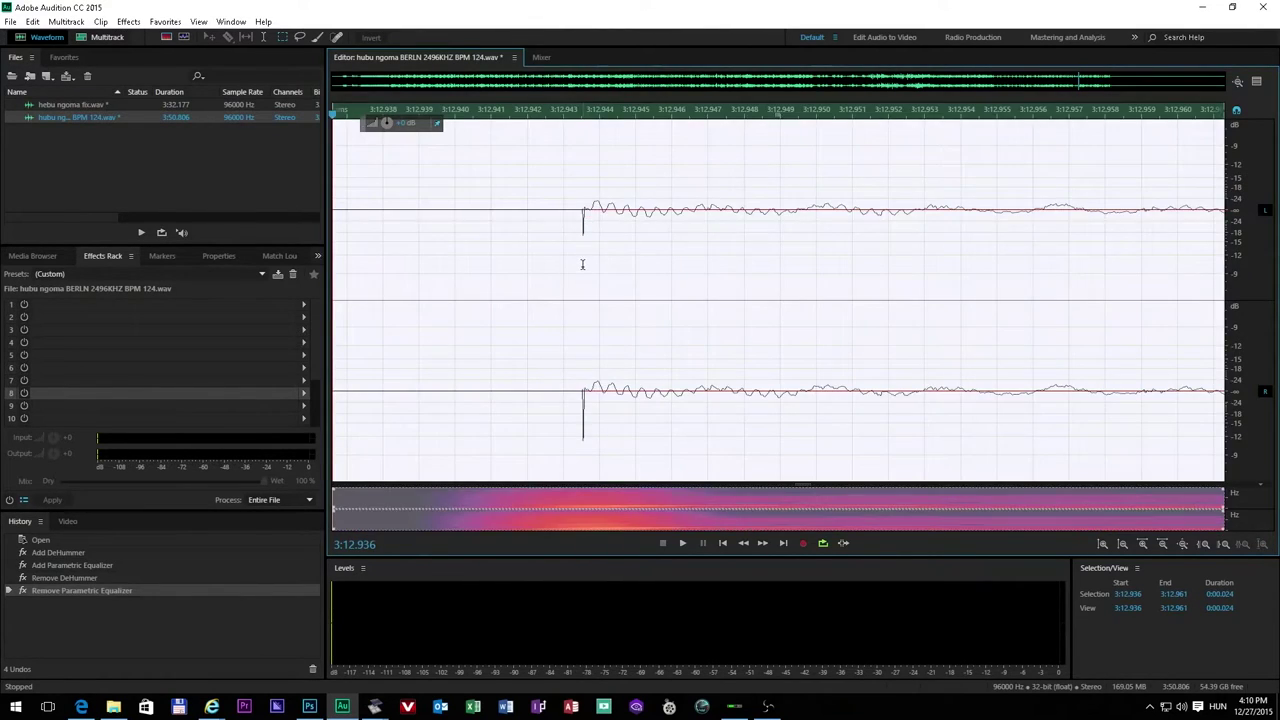
{"action": "left_click", "coordinate": [583, 266]}
{"action": "left_click", "coordinate": [572, 311]}
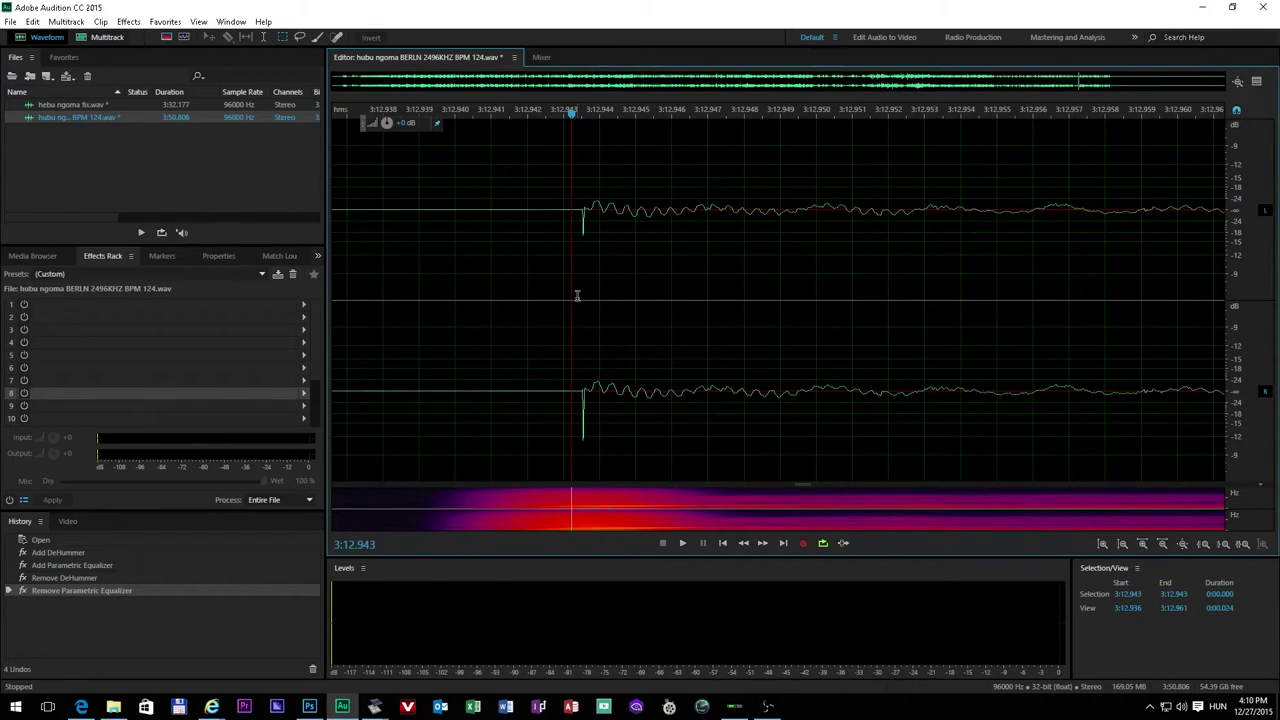
{"action": "scroll", "coordinate": [590, 302], "scroll_direction": "up", "scroll_amount": 5}
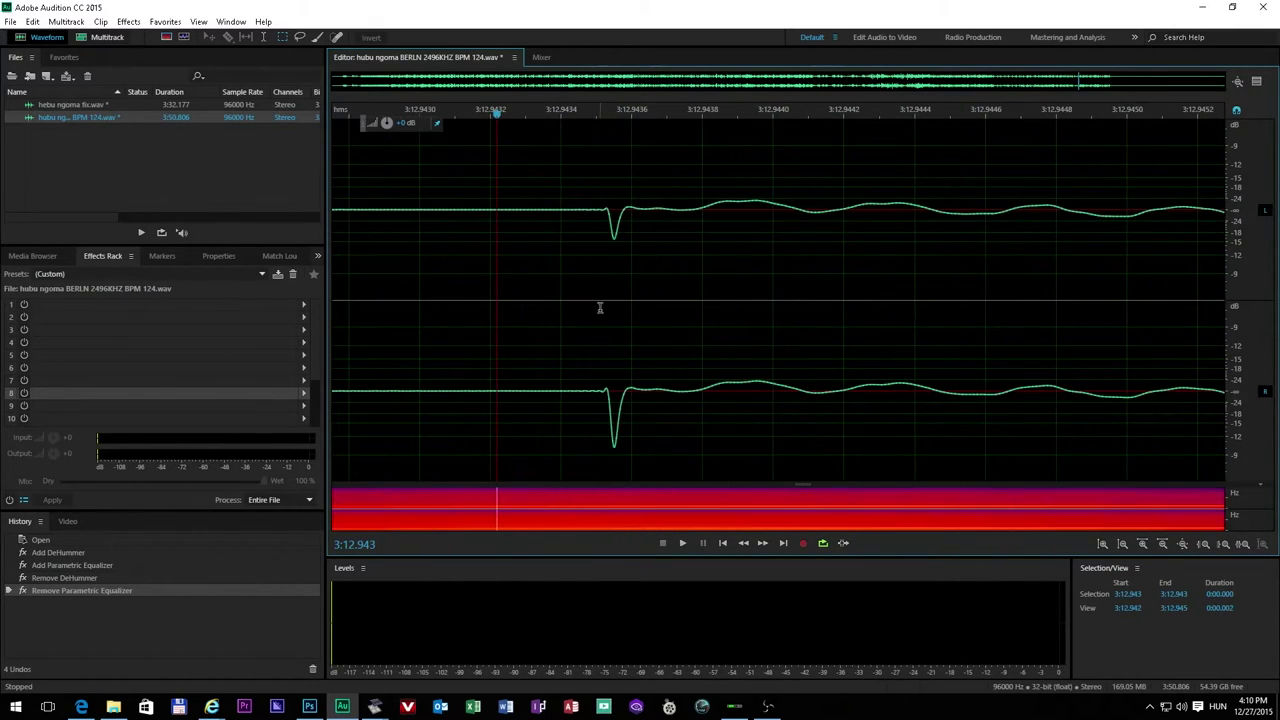
{"action": "scroll", "coordinate": [625, 315], "scroll_direction": "down", "scroll_amount": 8}
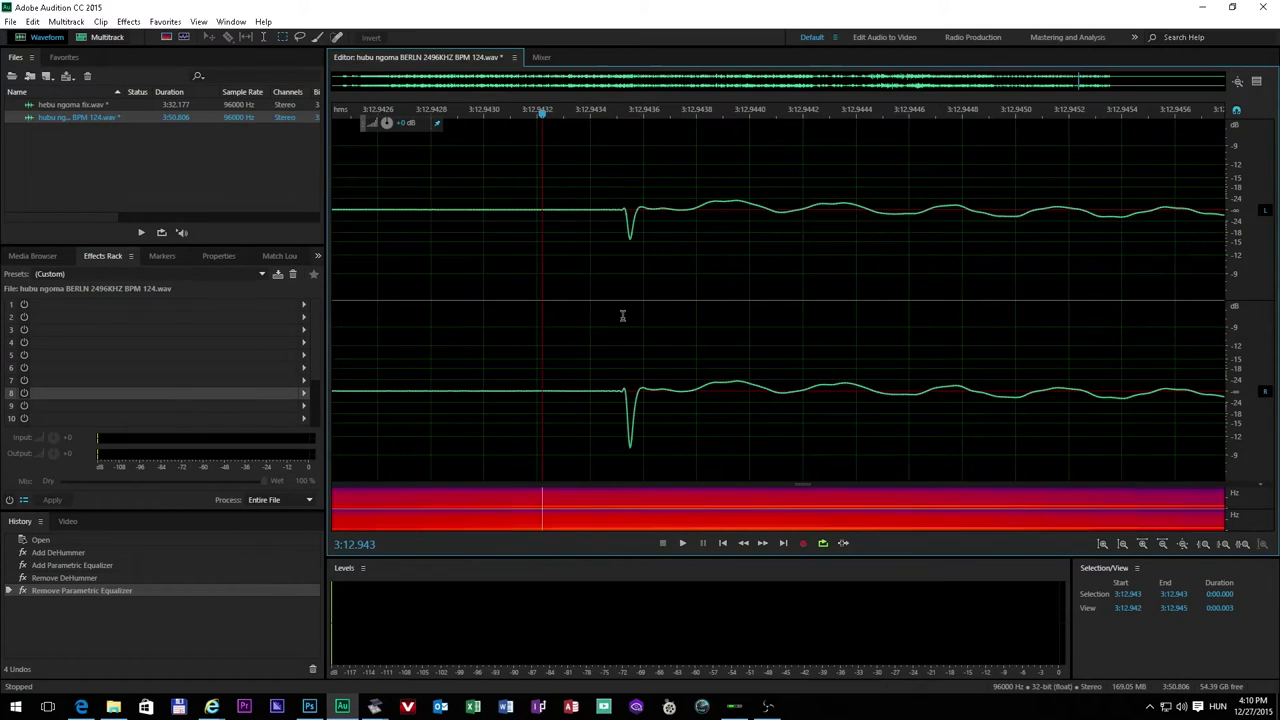
{"action": "scroll", "coordinate": [900, 325], "scroll_direction": "down", "scroll_amount": 4}
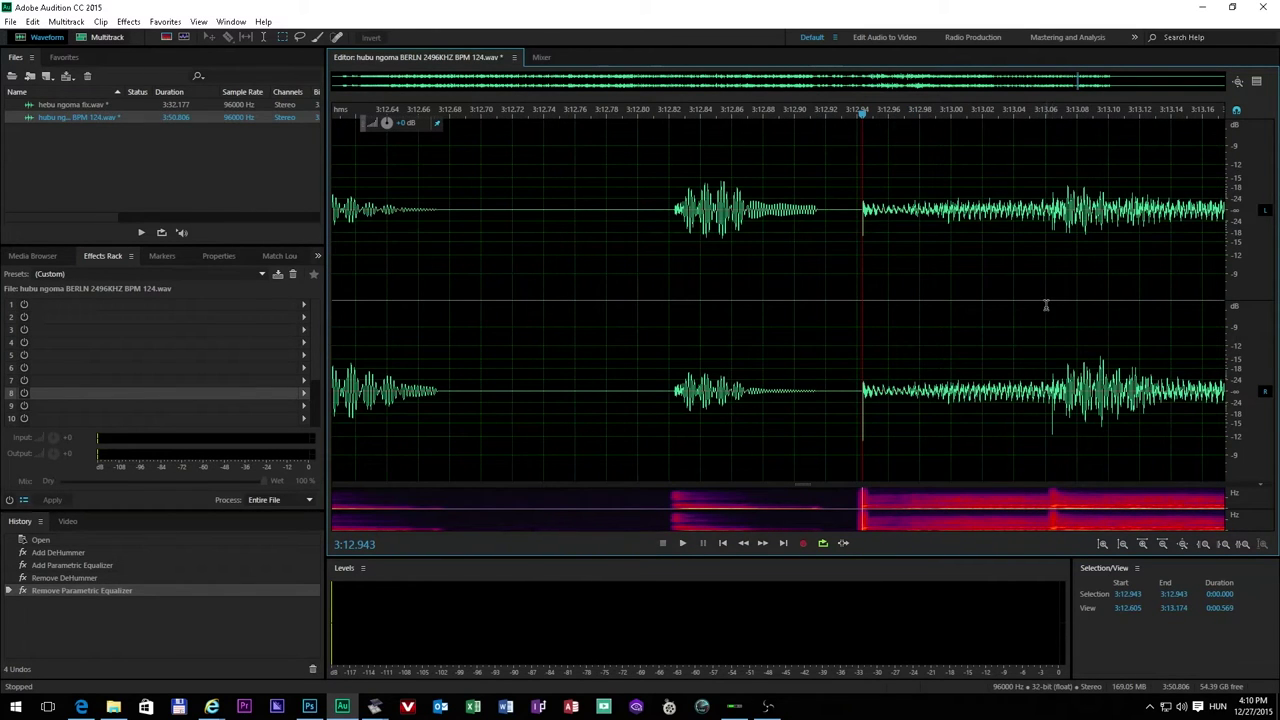
Step: Inspect the vertical spikes around 3:13.06 and 3:13.18 by selecting short ranges about 14 ms long around them
{"action": "left_click_drag", "start_coordinate": [1046, 303], "coordinate": [1068, 307]}
{"action": "scroll", "coordinate": [1062, 357], "scroll_direction": "up", "scroll_amount": 6}
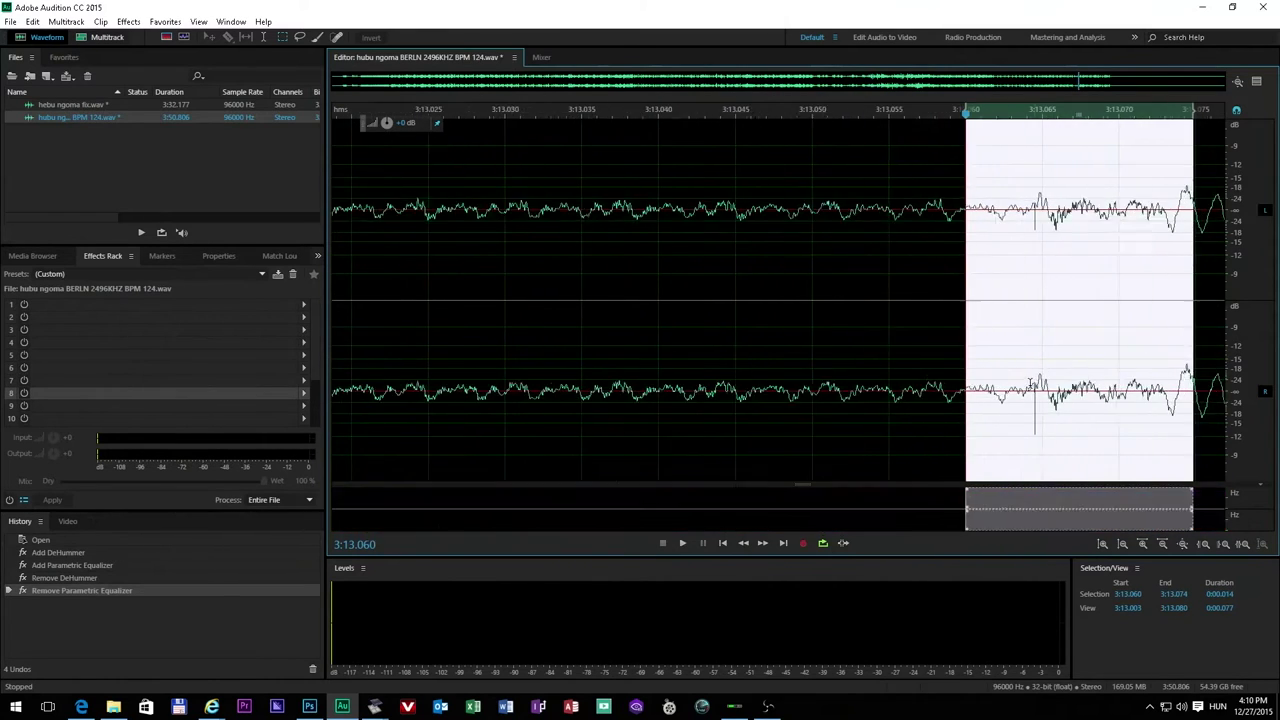
{"action": "scroll", "coordinate": [1017, 338], "scroll_direction": "down", "scroll_amount": 5}
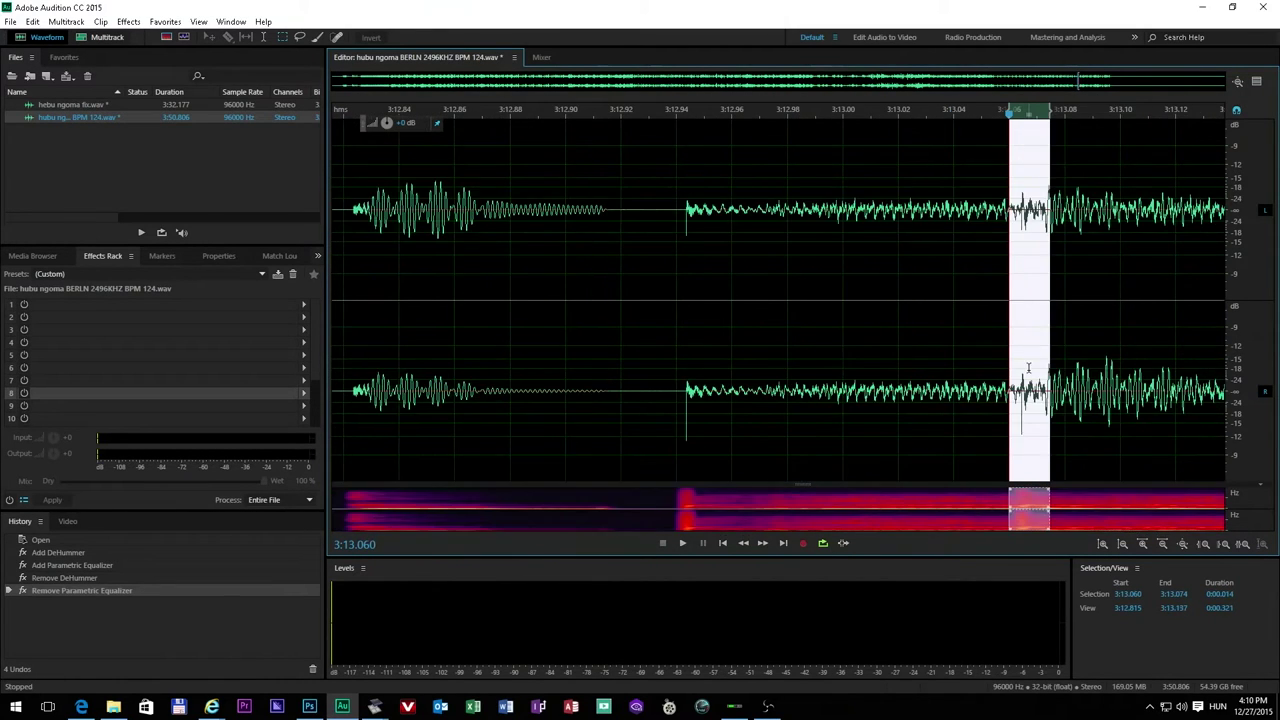
{"action": "left_click_drag", "start_coordinate": [1033, 505], "coordinate": [490, 455]}
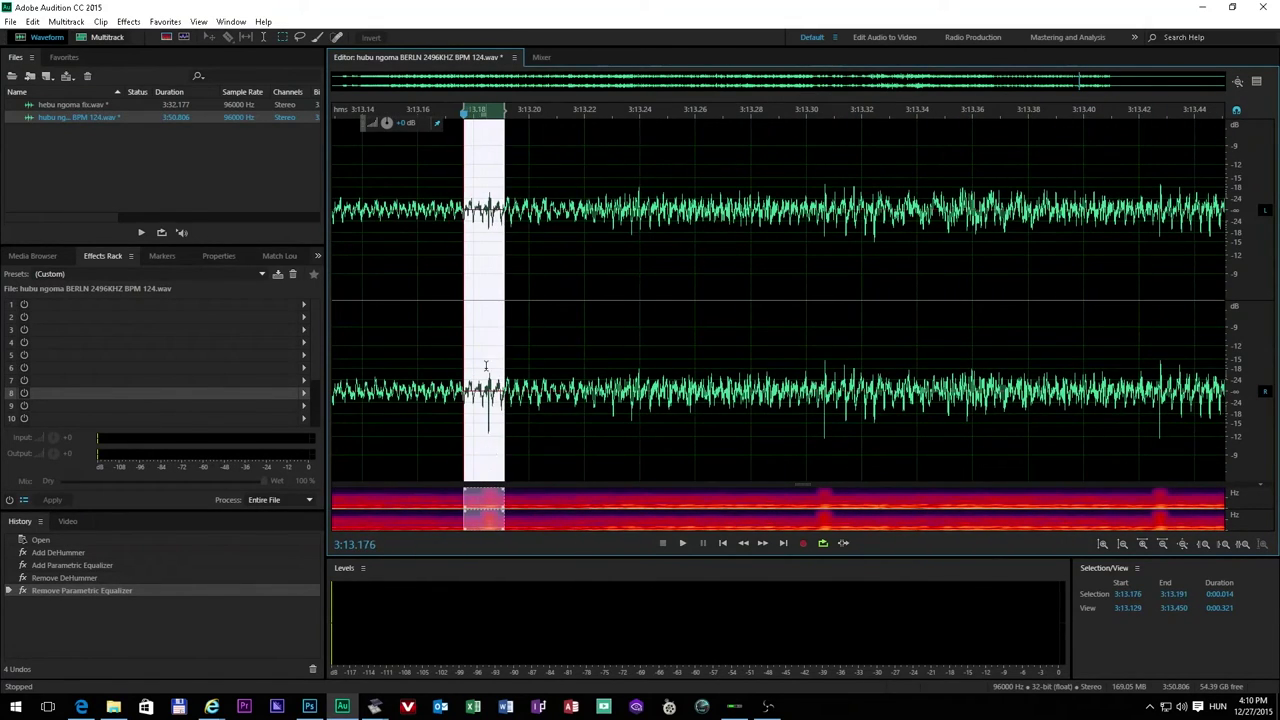
{"action": "scroll", "coordinate": [486, 366], "scroll_direction": "up", "scroll_amount": 5}
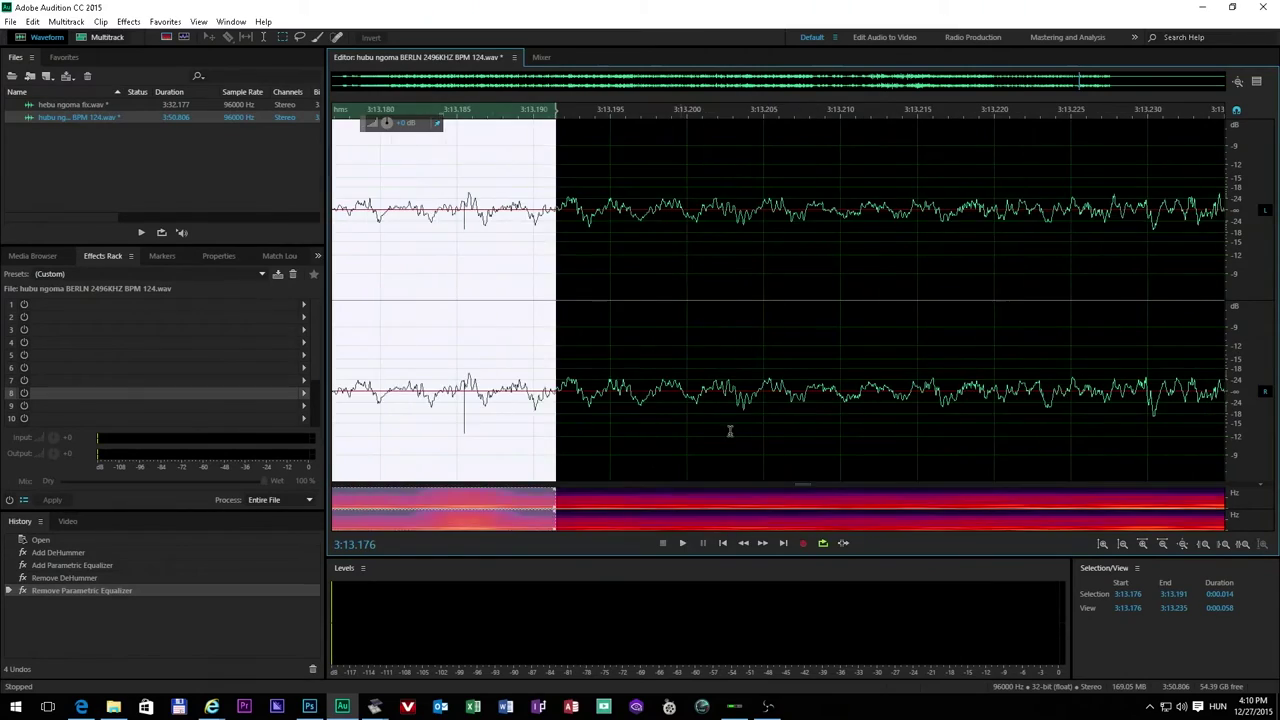
{"action": "scroll", "coordinate": [730, 431], "scroll_direction": "down", "scroll_amount": 15}
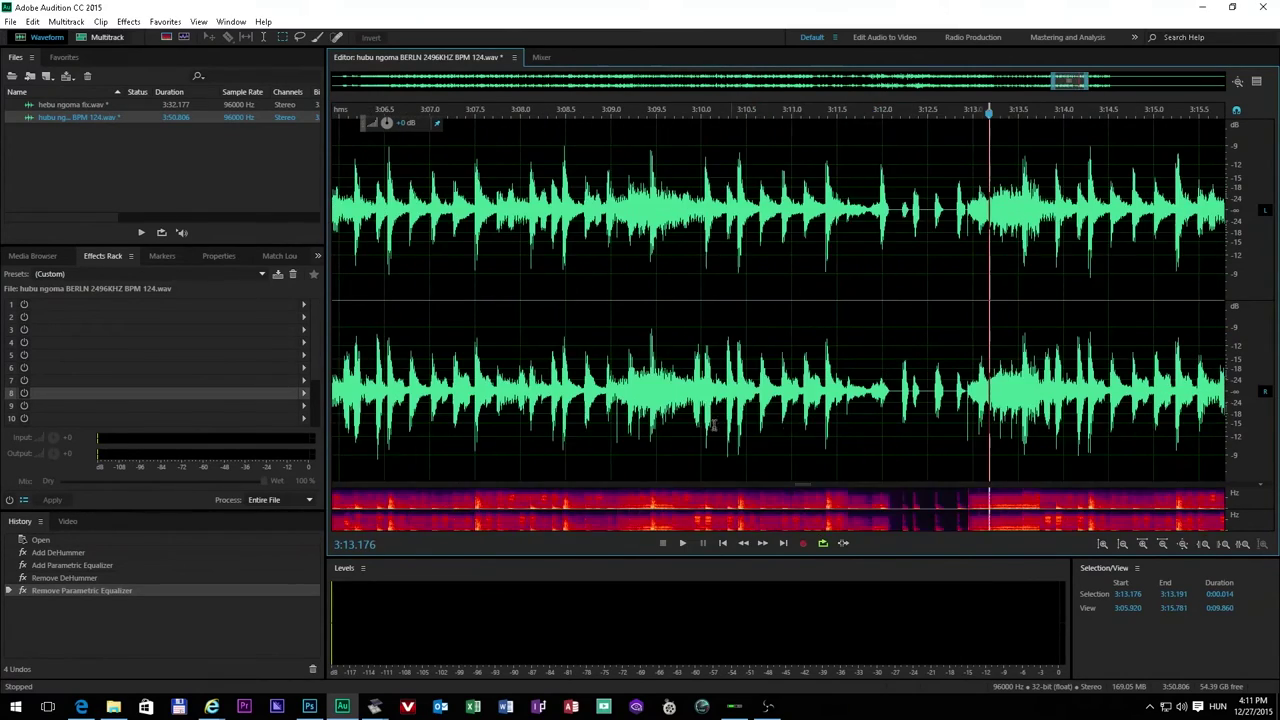
Step: Return to the spike near 3:12.94 and examine it in an enlarged spectral frequency display, then shrink the display again
{"action": "scroll", "coordinate": [755, 425], "scroll_direction": "down", "scroll_amount": 3}
{"action": "scroll", "coordinate": [932, 400], "scroll_direction": "up", "scroll_amount": 7}
{"action": "scroll", "coordinate": [932, 400], "scroll_direction": "up", "scroll_amount": 4}
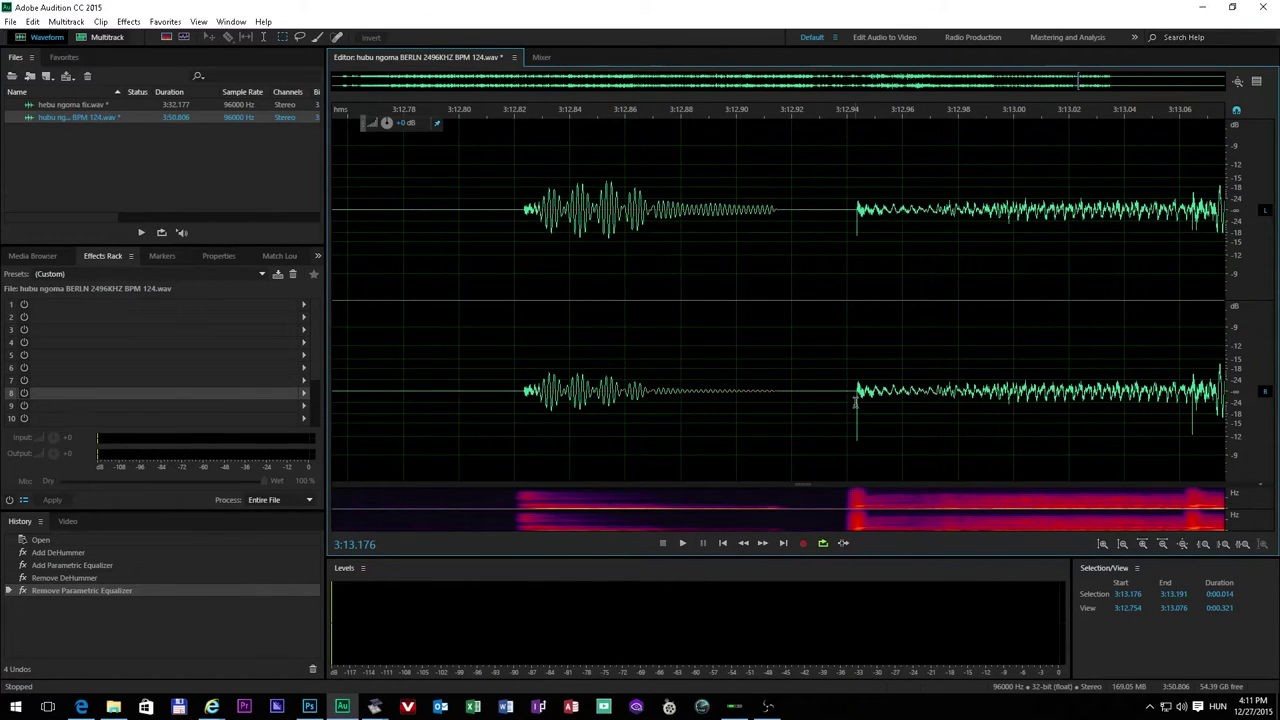
{"action": "left_click_drag", "start_coordinate": [797, 453], "coordinate": [795, 291]}
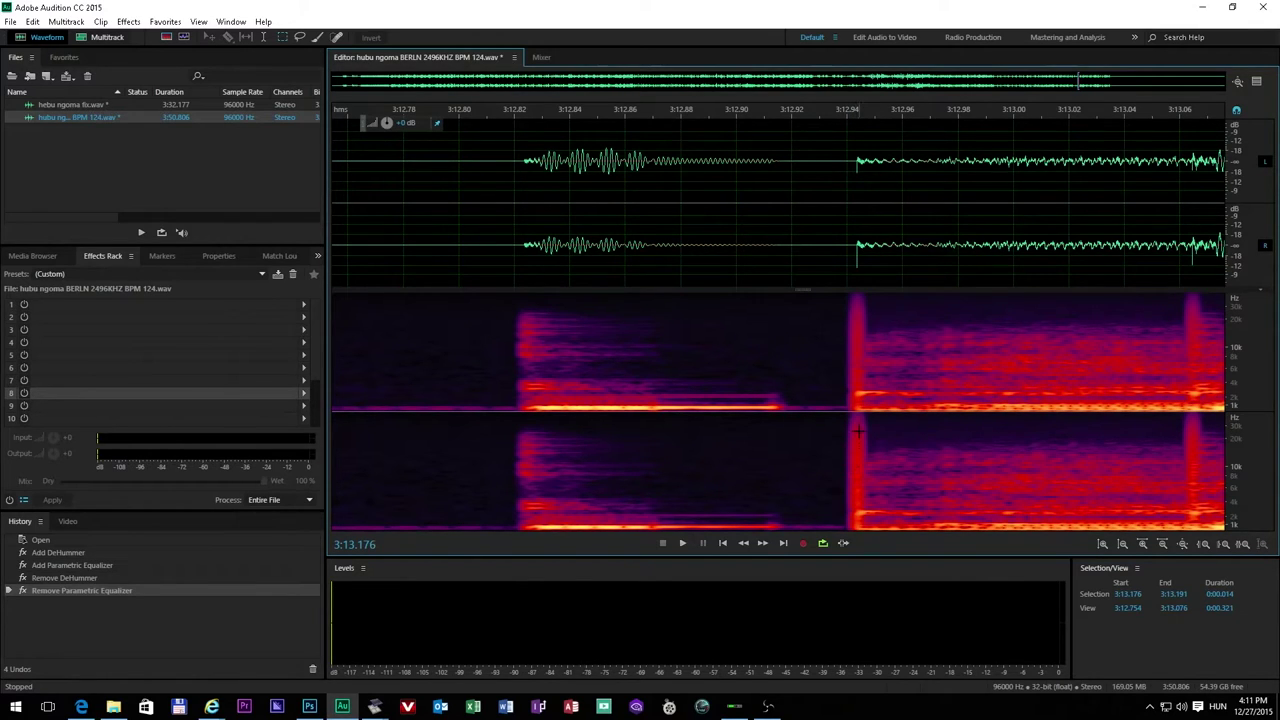
{"action": "left_click_drag", "start_coordinate": [803, 290], "coordinate": [807, 444]}
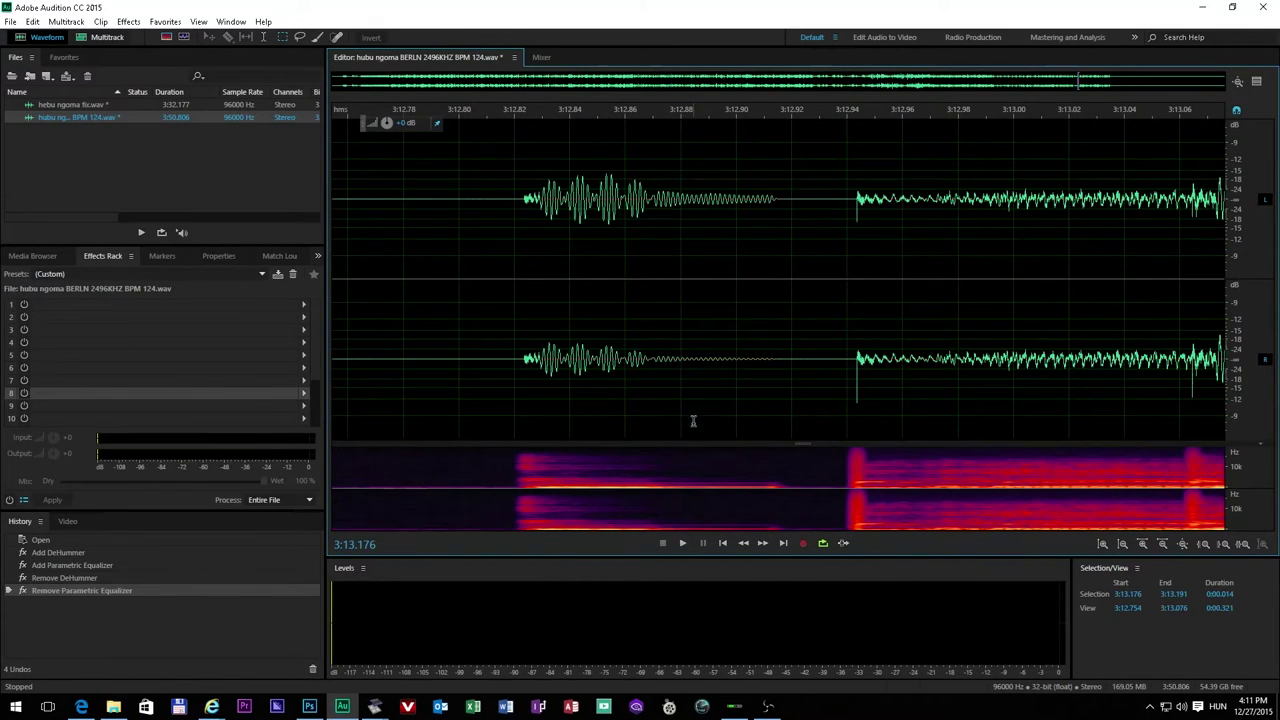
Step: Select the quieter passage from about 2:51.3 to 2:59.4 for close inspection
{"action": "scroll", "coordinate": [693, 421], "scroll_direction": "down", "scroll_amount": 10}
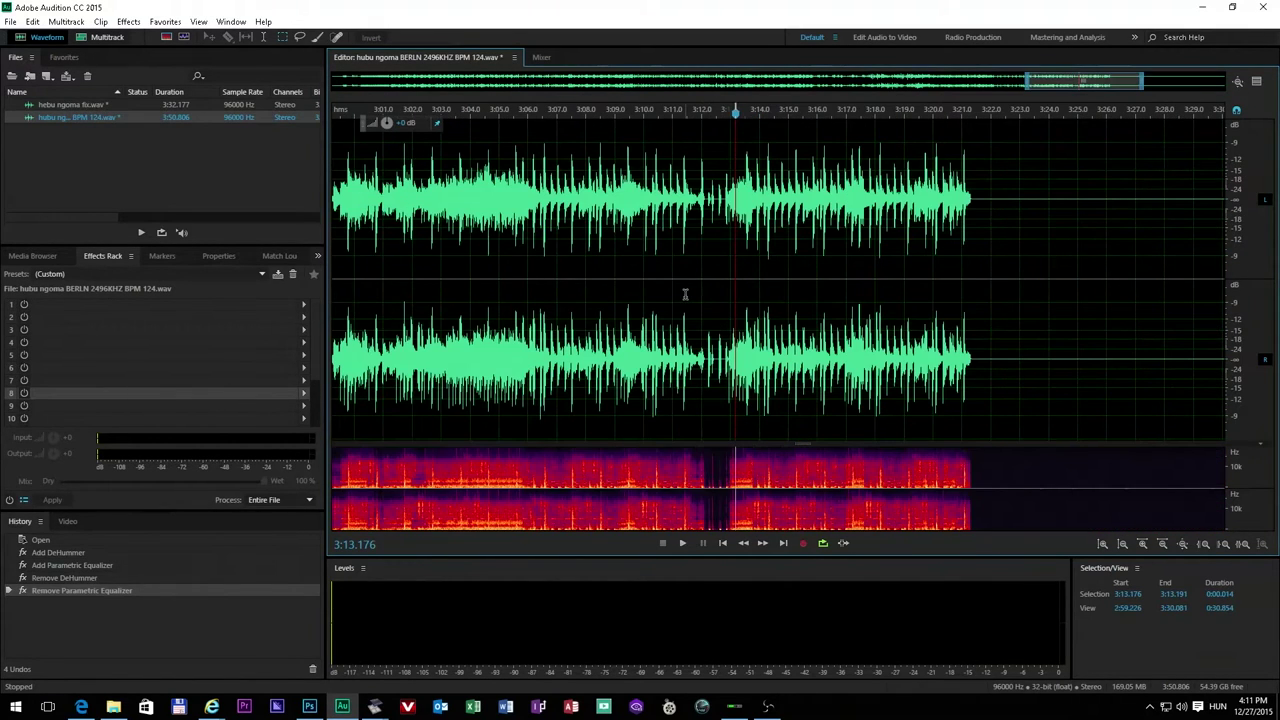
{"action": "scroll", "coordinate": [695, 285], "scroll_direction": "up", "scroll_amount": 4}
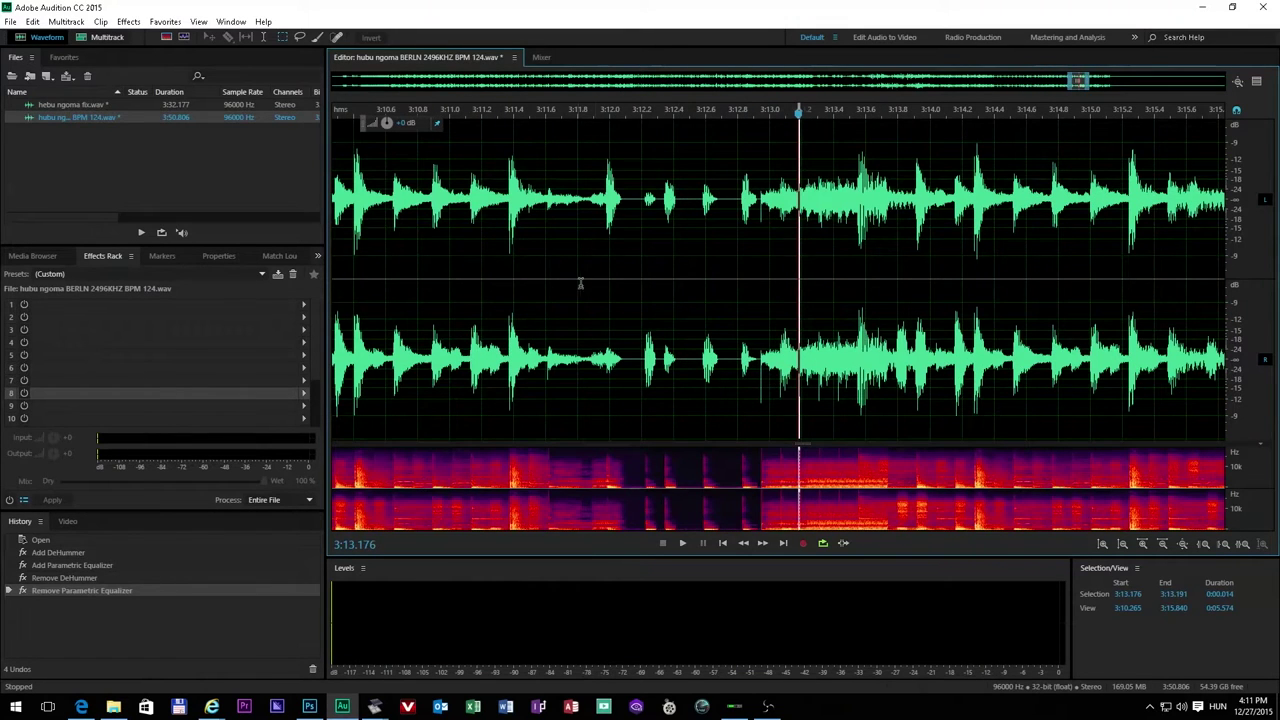
{"action": "scroll", "coordinate": [530, 278], "scroll_direction": "down", "scroll_amount": 2}
{"action": "left_click", "coordinate": [478, 272]}
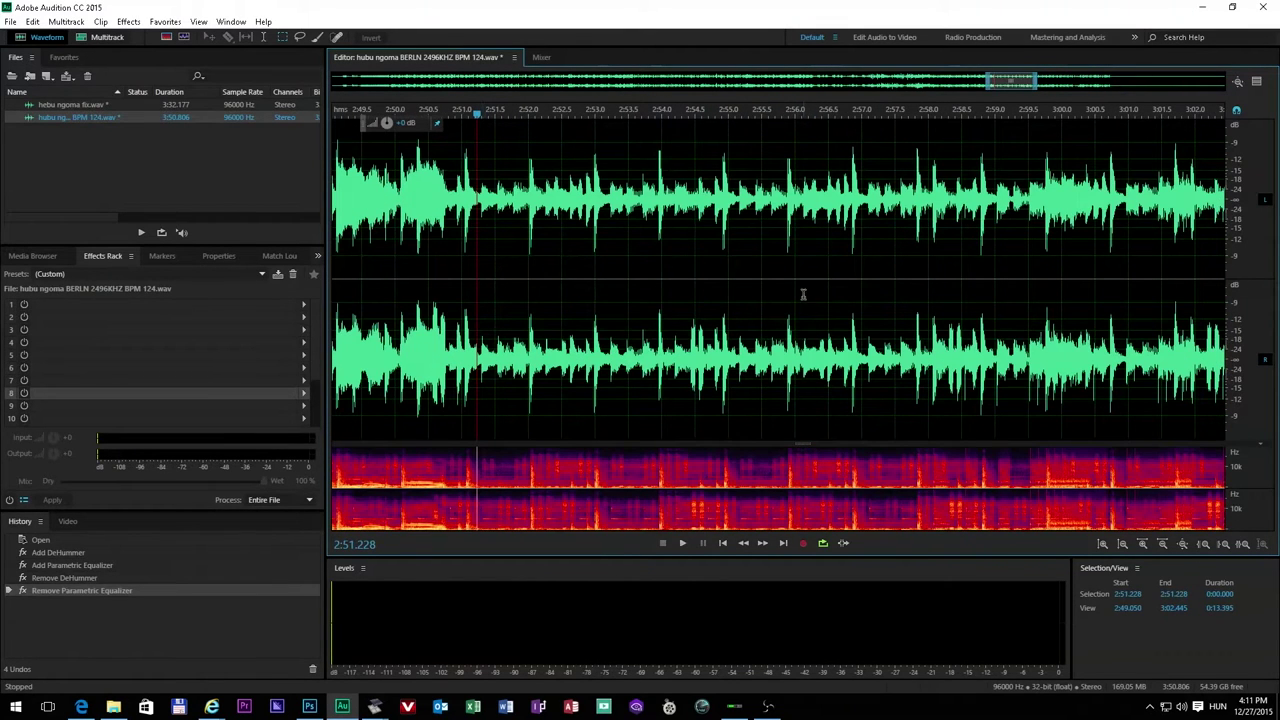
{"action": "left_click_drag", "start_coordinate": [1022, 283], "coordinate": [482, 282]}
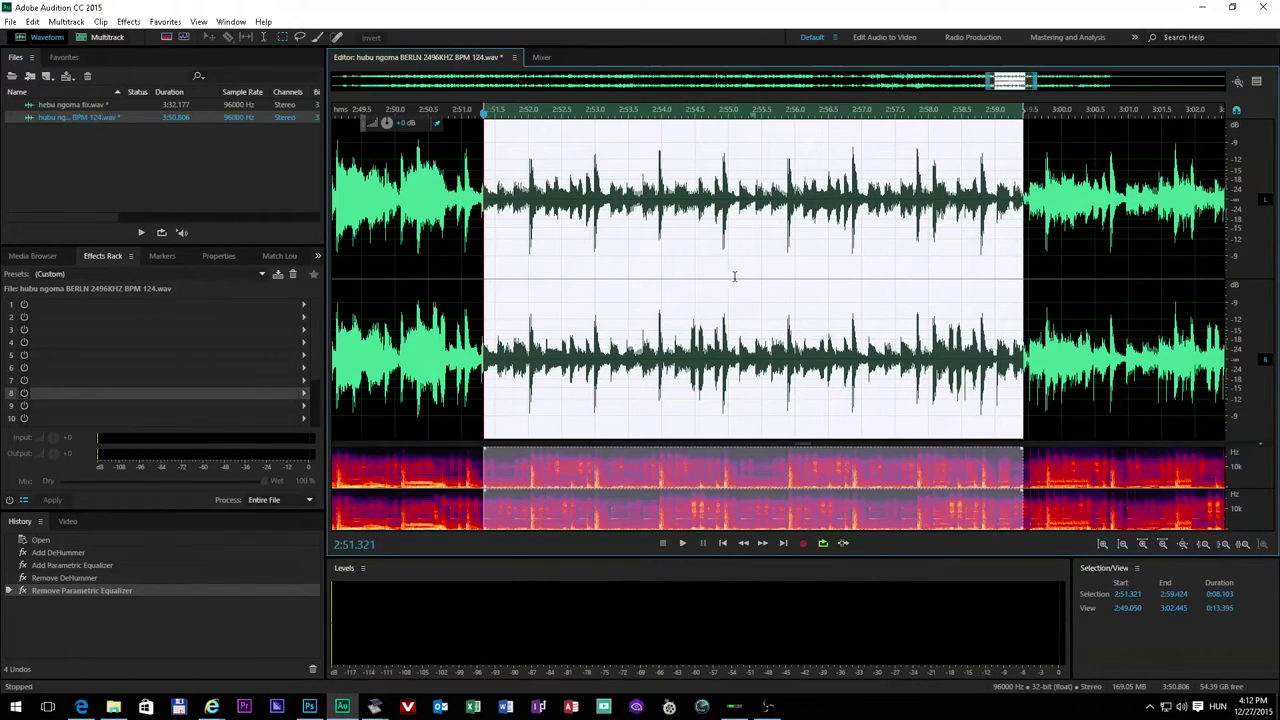
{"action": "scroll", "coordinate": [734, 277], "scroll_direction": "down", "scroll_amount": 4}
{"action": "scroll", "coordinate": [990, 278], "scroll_direction": "up", "scroll_amount": 8}
{"action": "scroll", "coordinate": [666, 280], "scroll_direction": "down", "scroll_amount": 3}
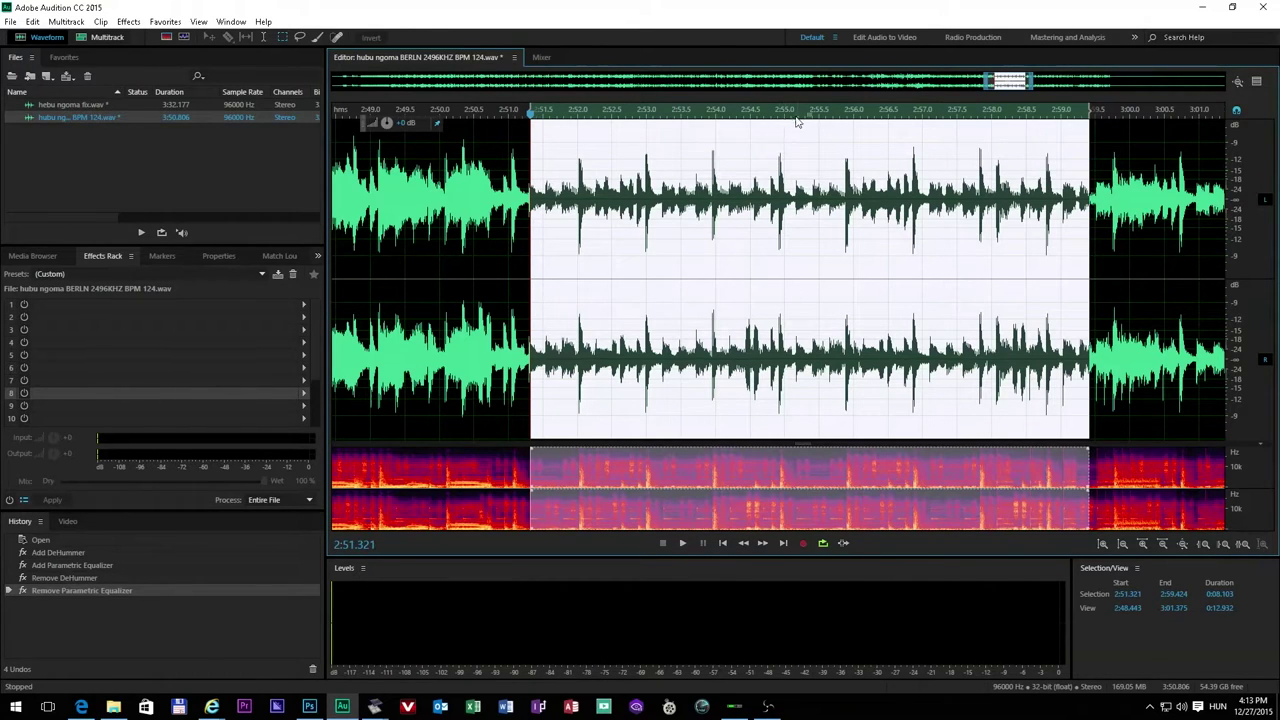
Step: Listen to parts of the selected quieter passage, including a replay from about 2:55.2, and stop playback
{"action": "left_click", "coordinate": [683, 544]}
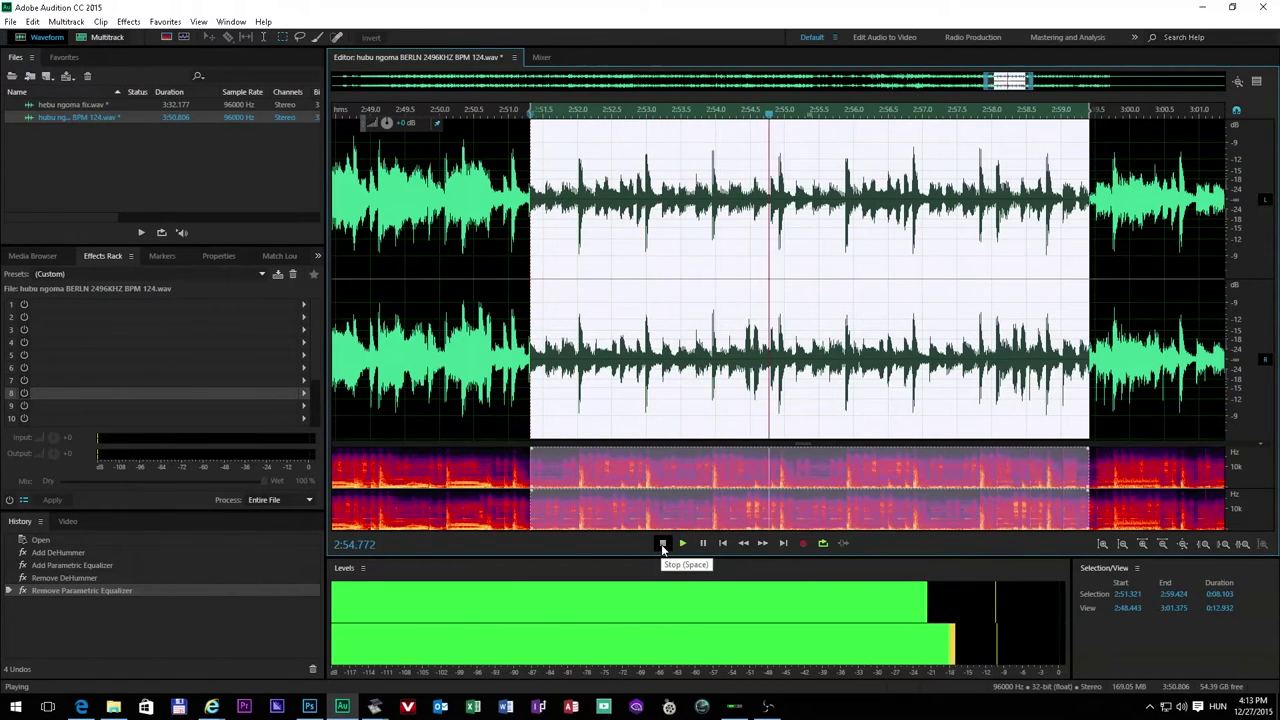
{"action": "left_click", "coordinate": [662, 546]}
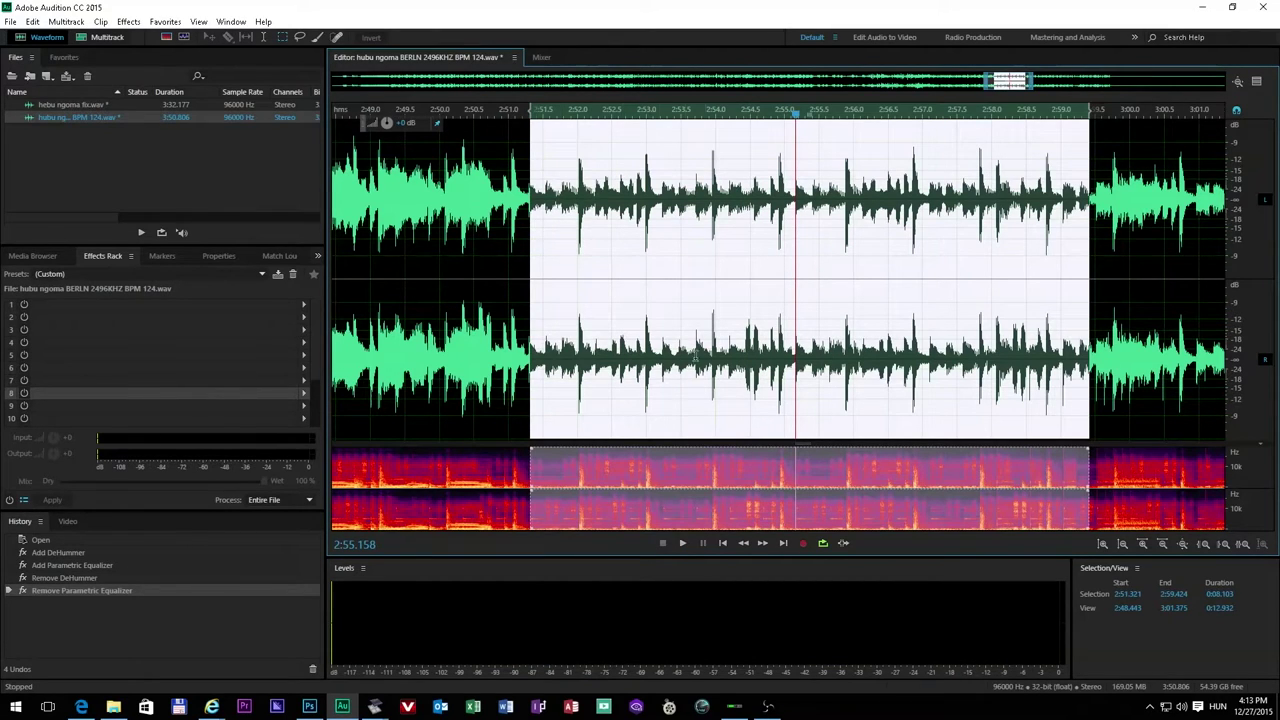
{"action": "left_click", "coordinate": [683, 543]}
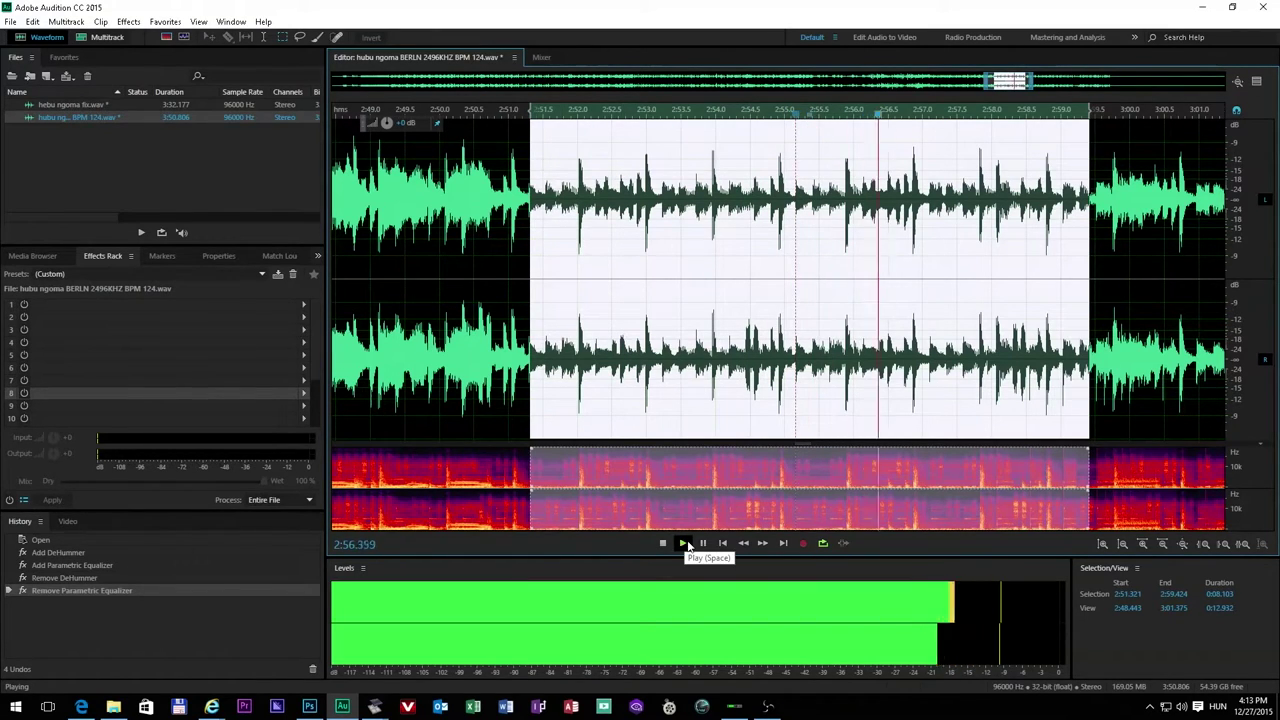
{"action": "left_click", "coordinate": [683, 543]}
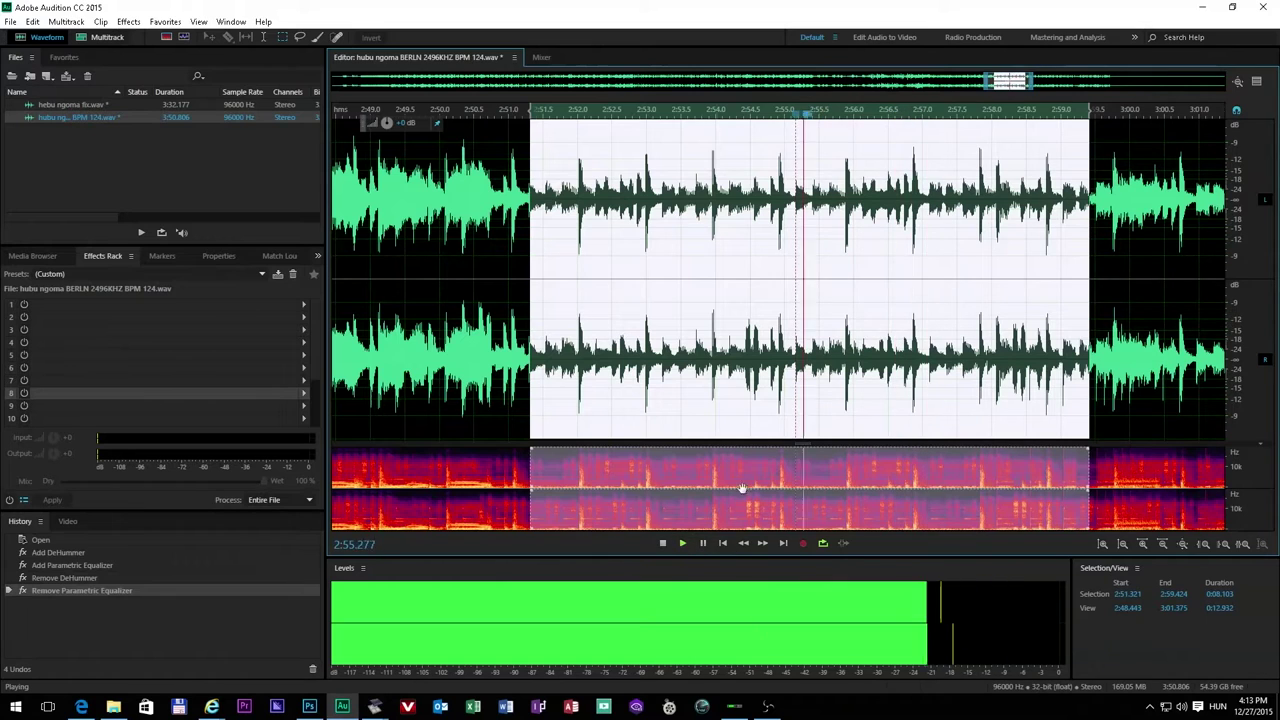
{"action": "left_click", "coordinate": [663, 546]}
Step: Listen to the louder section from about 2:41.9 and stop playback
{"action": "scroll", "coordinate": [646, 318], "scroll_direction": "down", "scroll_amount": 3}
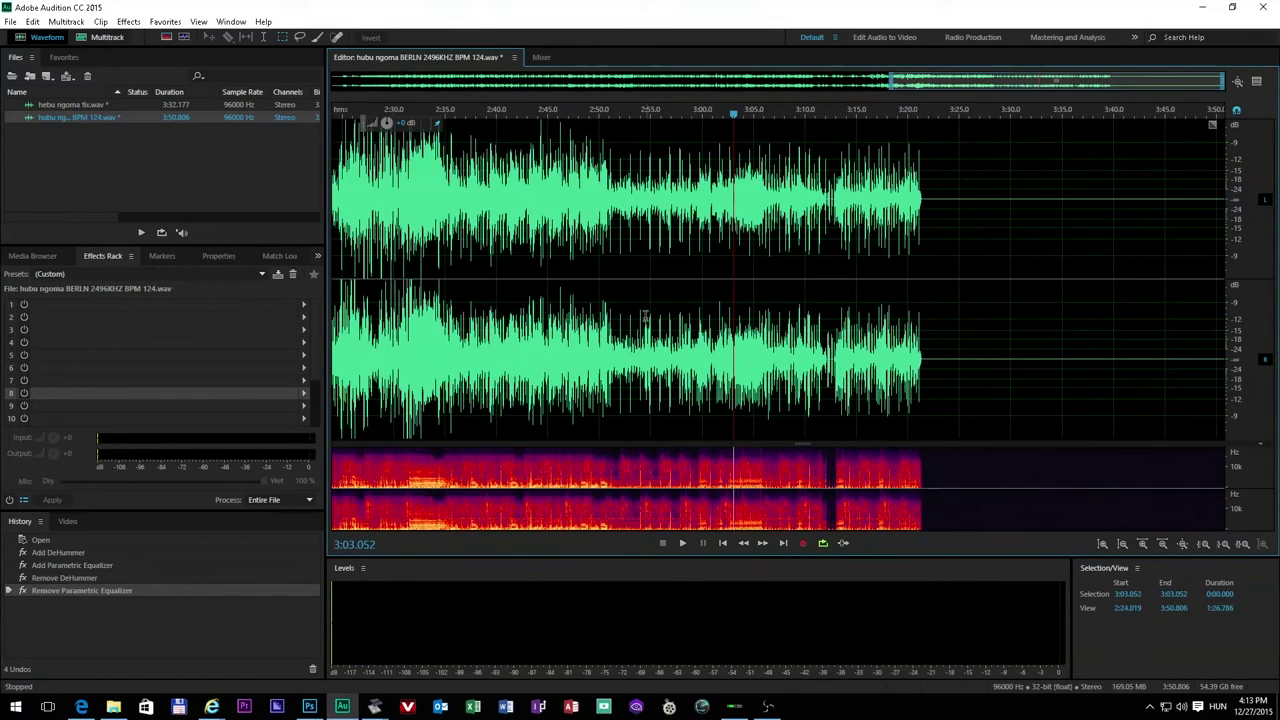
{"action": "scroll", "coordinate": [646, 318], "scroll_direction": "down", "scroll_amount": 1}
{"action": "left_click", "coordinate": [590, 277]}
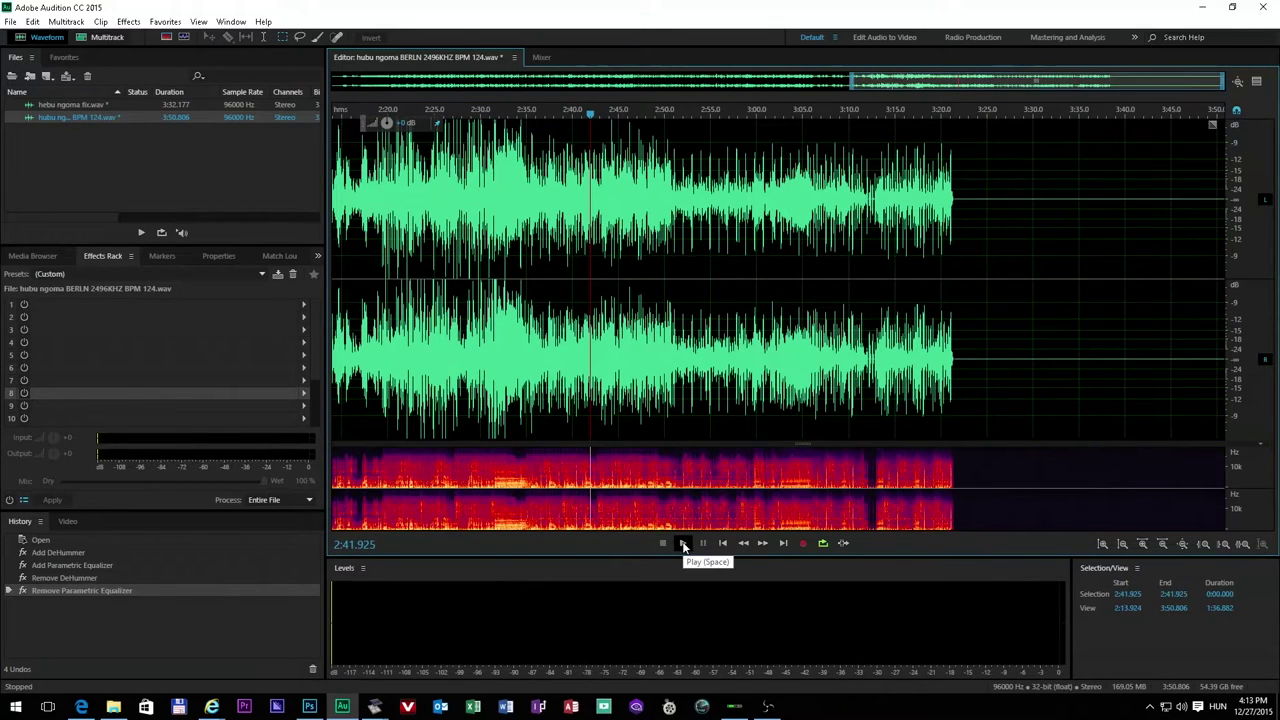
{"action": "left_click", "coordinate": [684, 546]}
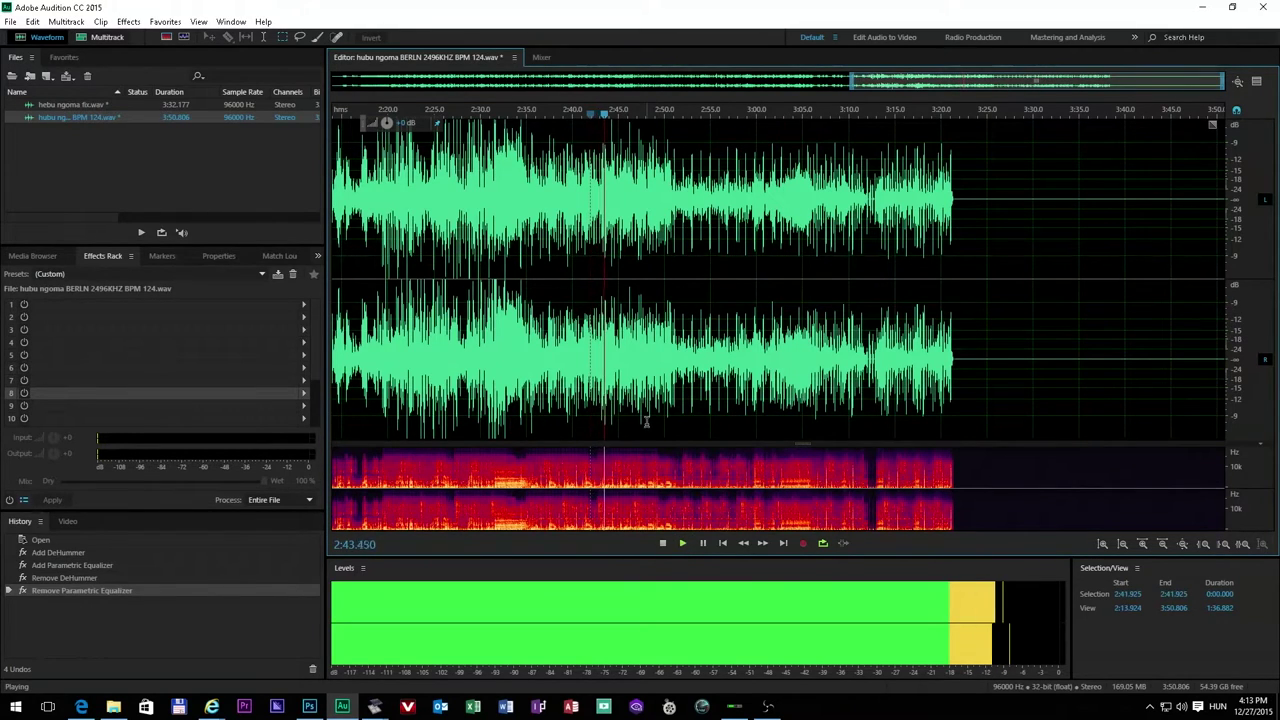
{"action": "left_click", "coordinate": [664, 543]}
Step: Enlarge the spectral frequency display and examine the passage leading up to about 2:05.7
{"action": "scroll", "coordinate": [922, 293], "scroll_direction": "down", "scroll_amount": 3}
{"action": "left_click", "coordinate": [818, 273]}
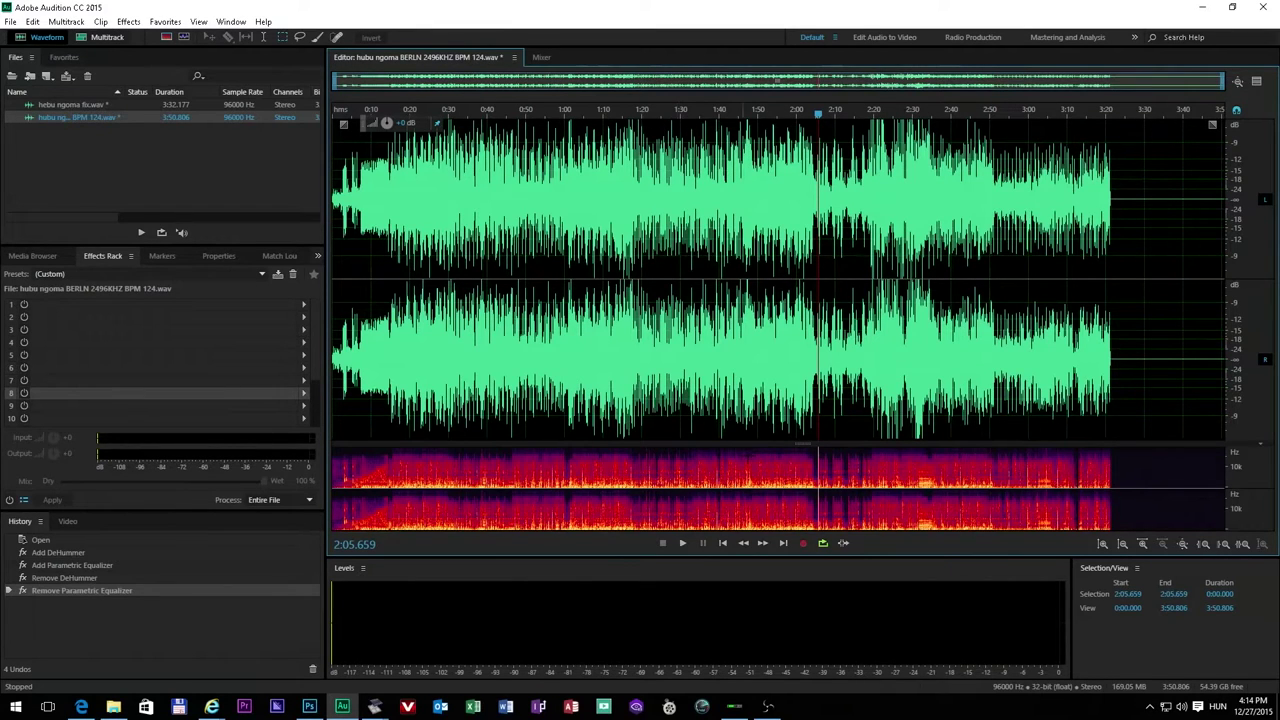
{"action": "left_click_drag", "start_coordinate": [801, 443], "coordinate": [799, 245]}
{"action": "scroll", "coordinate": [789, 467], "scroll_direction": "up", "scroll_amount": 5}
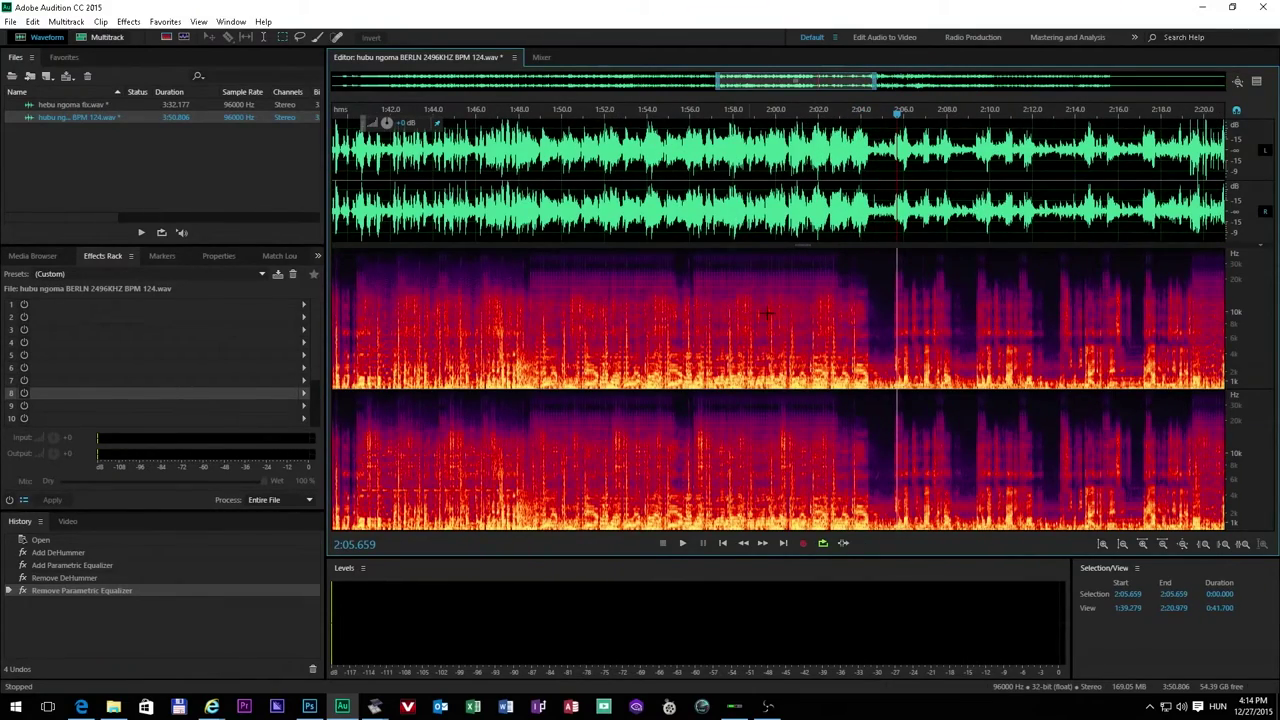
{"action": "scroll", "coordinate": [769, 464], "scroll_direction": "up", "scroll_amount": 3}
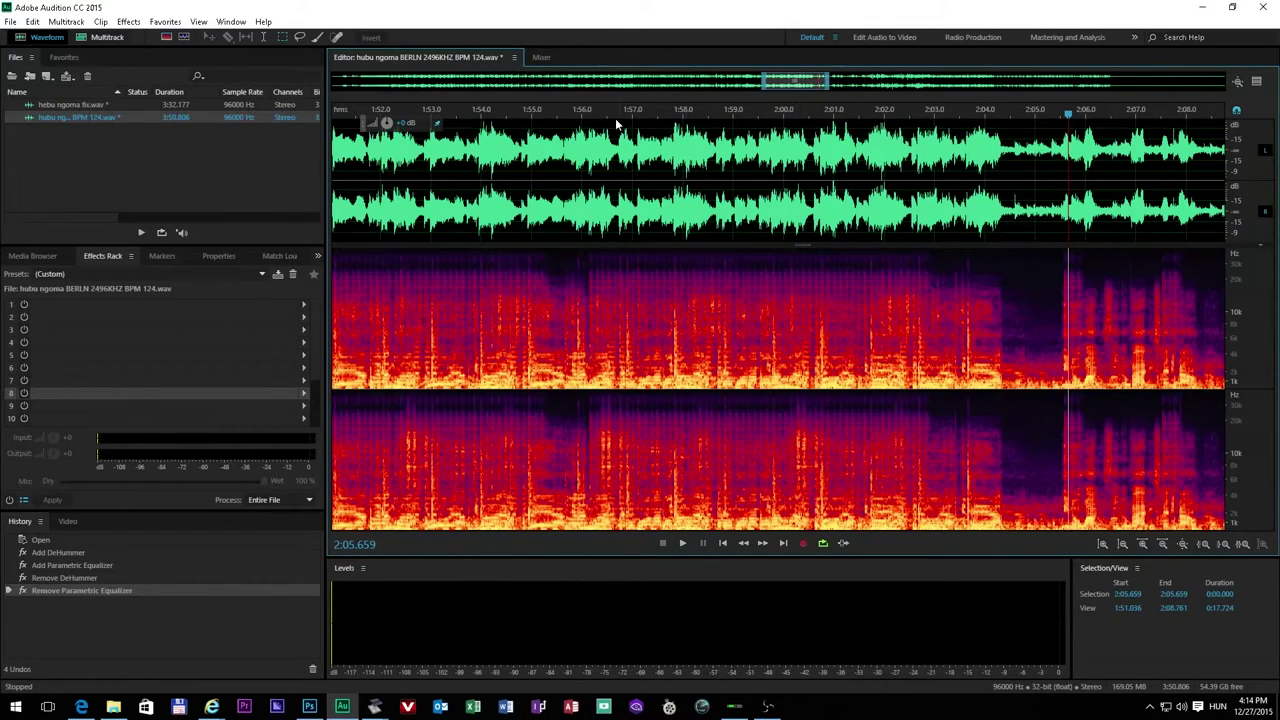
Step: Select the passage from about 1:56.1 to 2:04.4, listen to it and stop playback
{"action": "left_click", "coordinate": [582, 168]}
{"action": "left_click", "coordinate": [626, 176]}
{"action": "left_click_drag", "start_coordinate": [587, 175], "coordinate": [1005, 180]}
{"action": "left_click", "coordinate": [686, 543]}
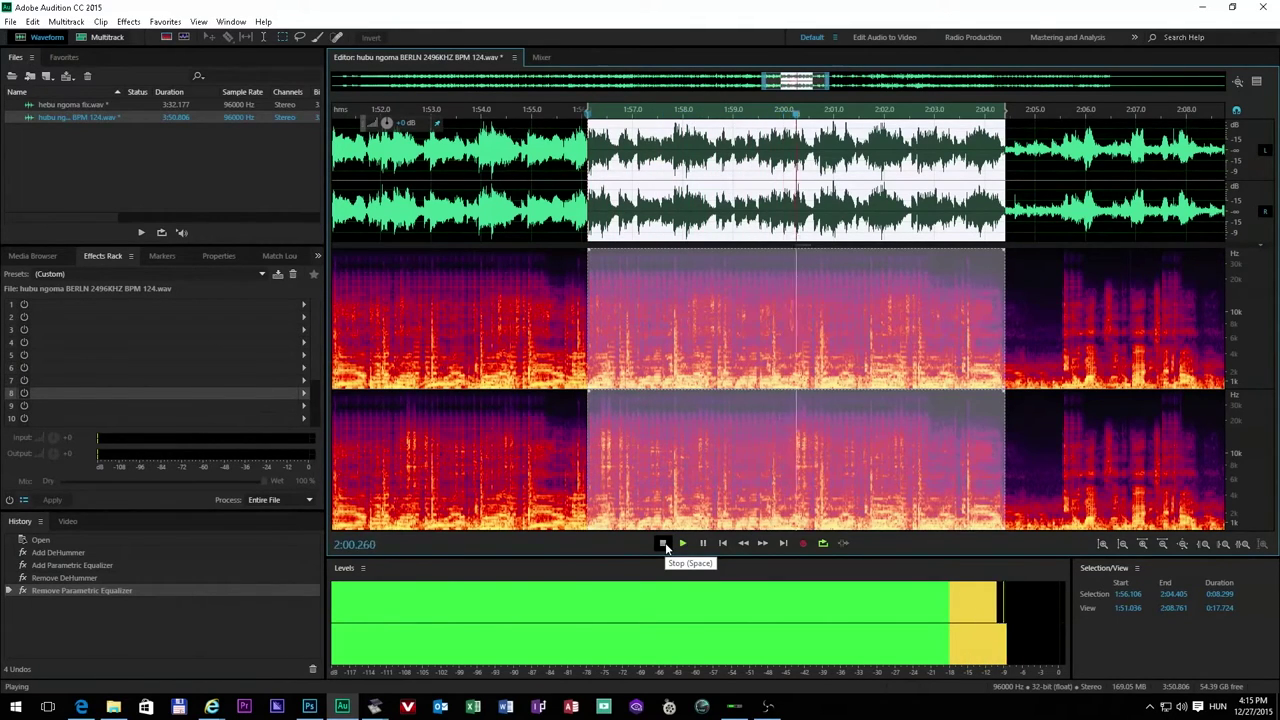
{"action": "left_click", "coordinate": [663, 543]}
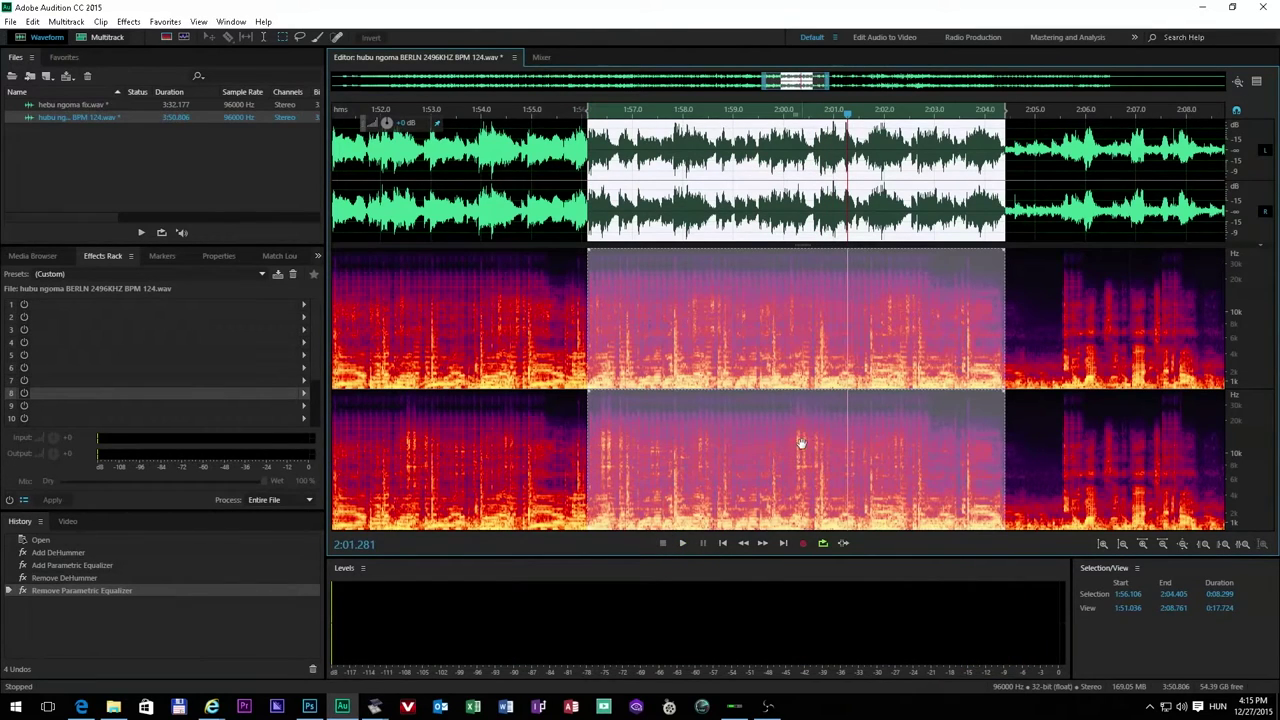
Step: Select the short range from 1:59.500 to about 2:01.431, listen to it, stop playback and return to a wider view
{"action": "left_click", "coordinate": [784, 165]}
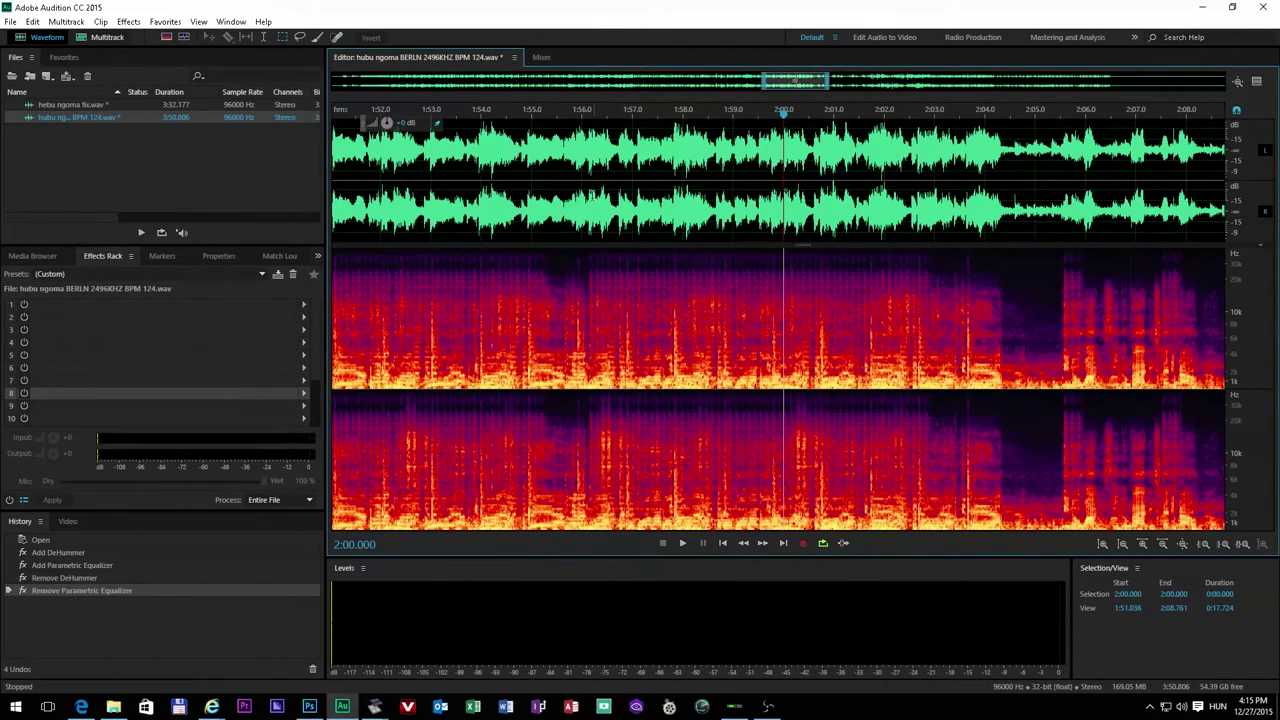
{"action": "scroll", "coordinate": [716, 273], "scroll_direction": "up", "scroll_amount": 3}
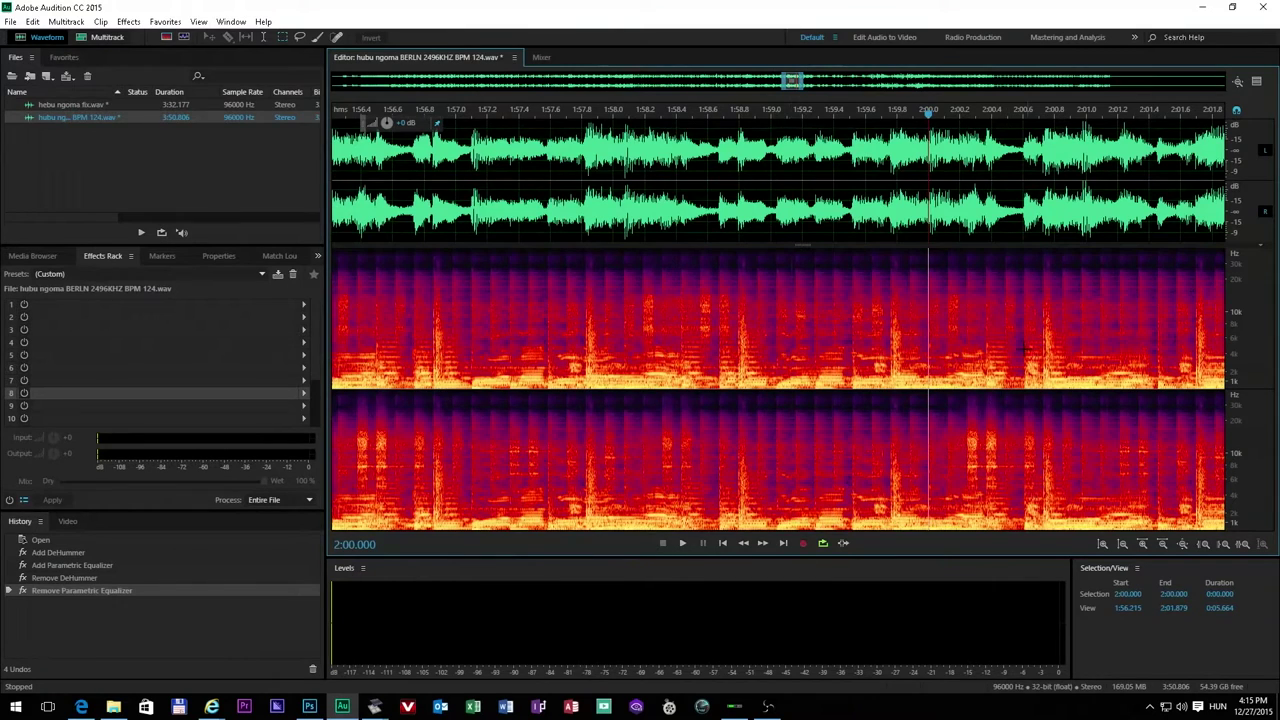
{"action": "scroll", "coordinate": [930, 485], "scroll_direction": "down", "scroll_amount": 1}
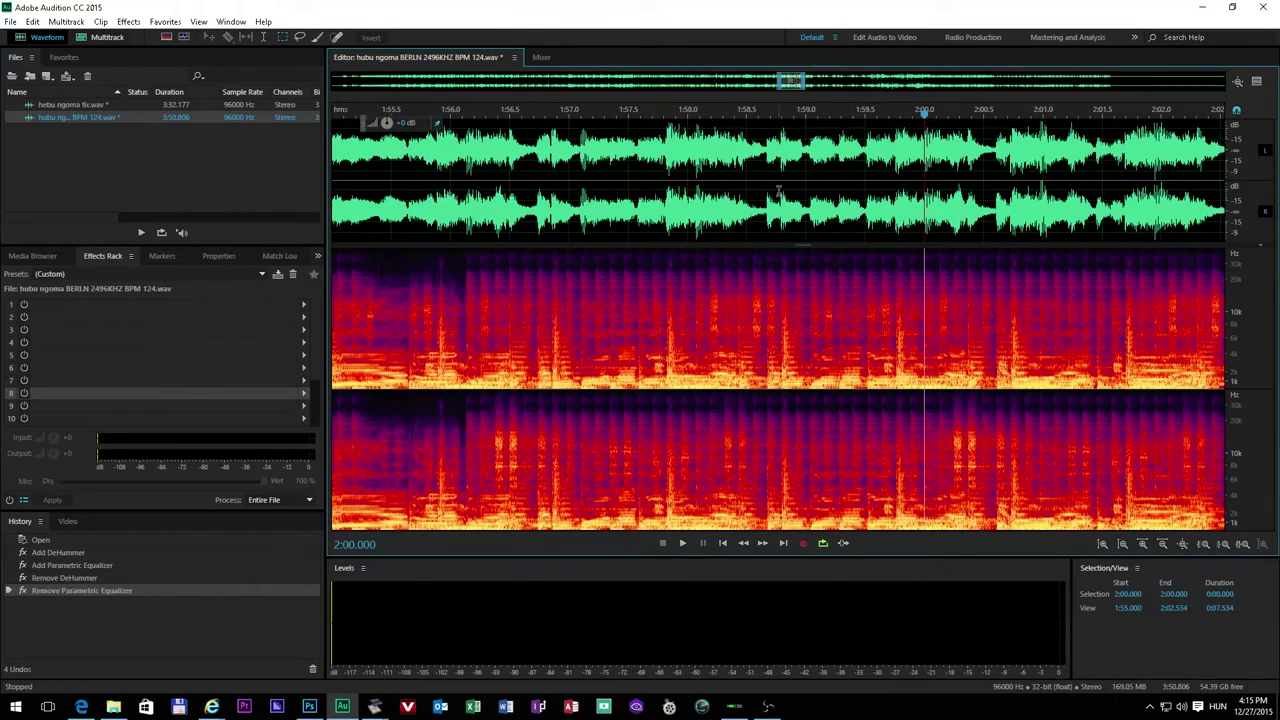
{"action": "left_click", "coordinate": [682, 543]}
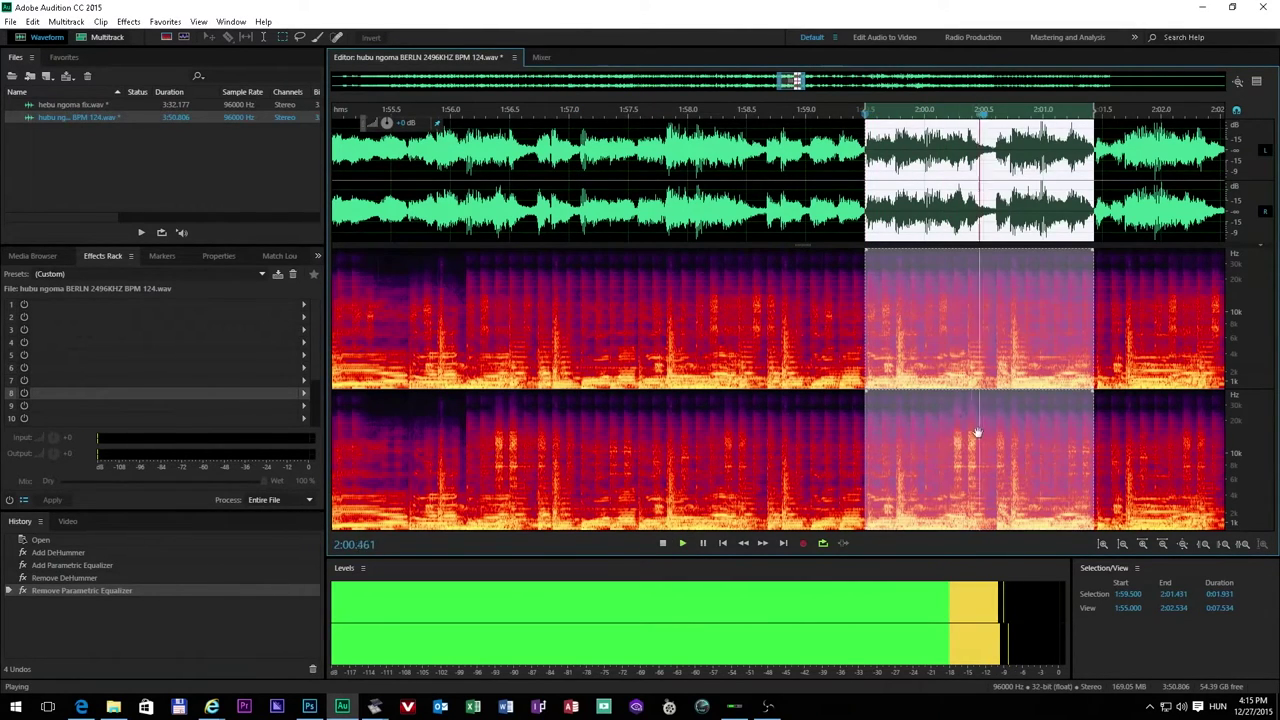
{"action": "left_click", "coordinate": [662, 543]}
{"action": "scroll", "coordinate": [678, 460], "scroll_direction": "down", "scroll_amount": 5}
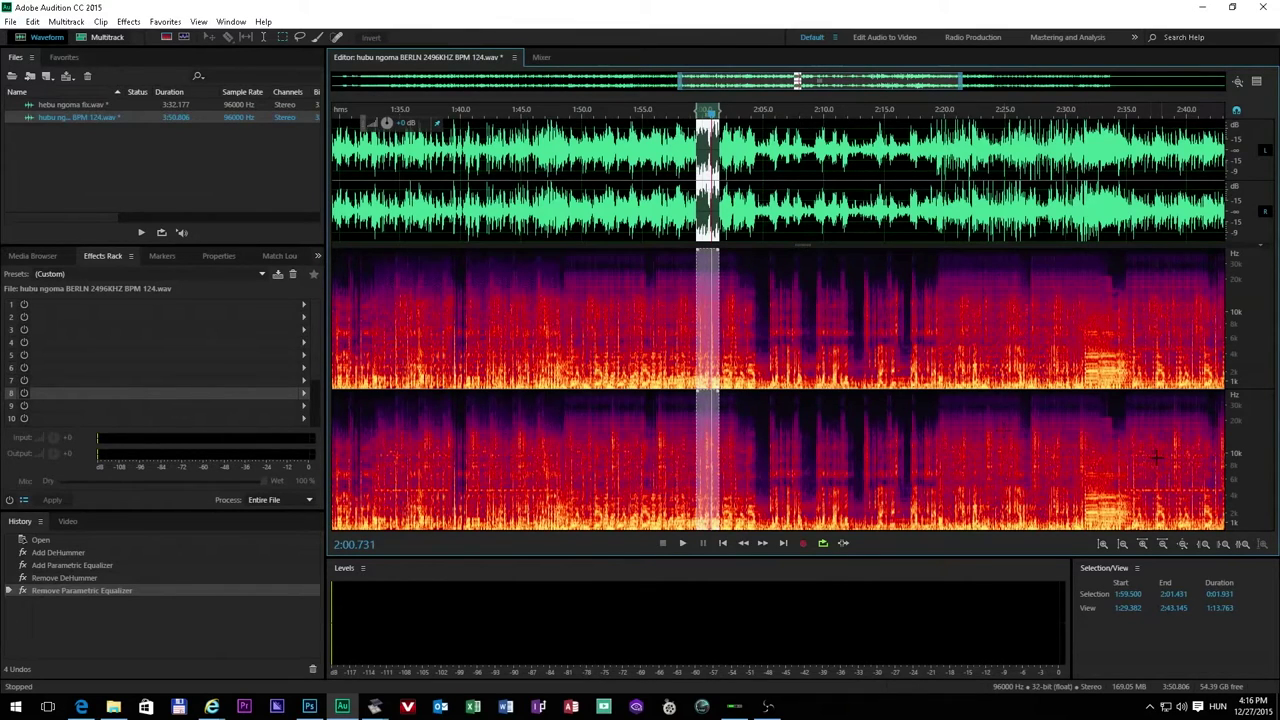
Step: Open hebu ngoma fix.wav in the editor and select the click from 3:12.940 to 3:12.950
{"action": "scroll", "coordinate": [615, 445], "scroll_direction": "up", "scroll_amount": 5}
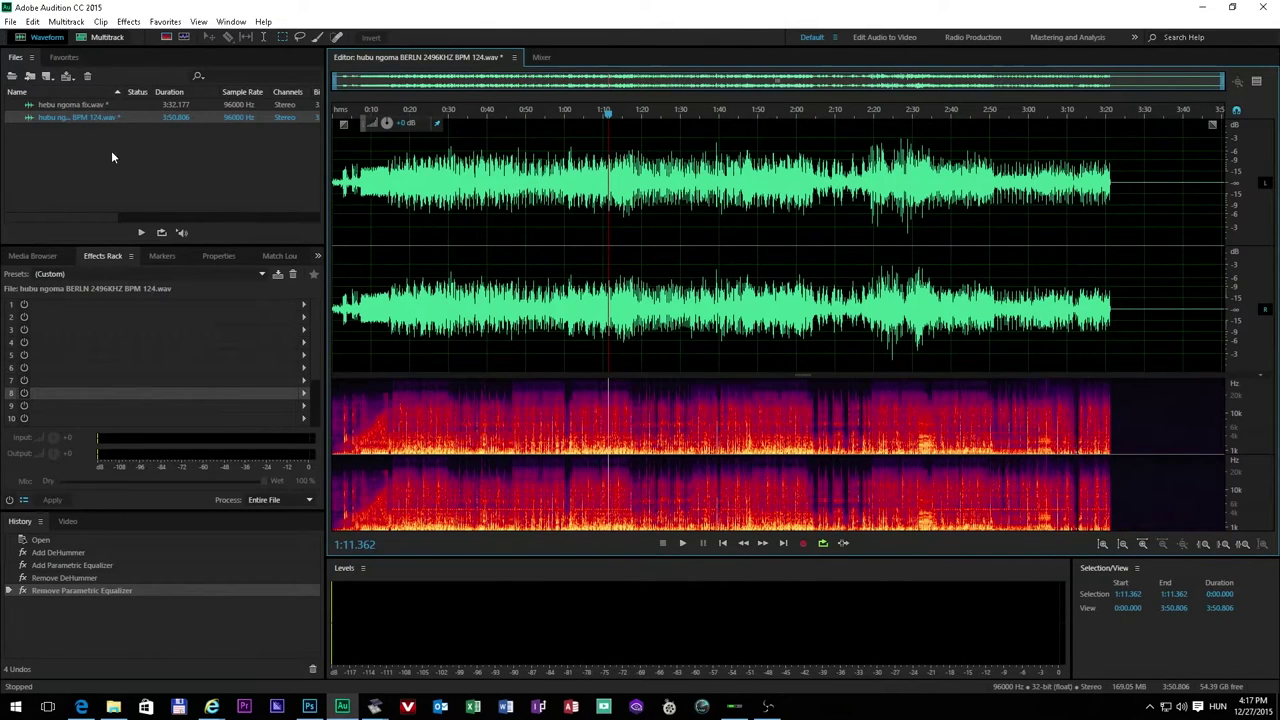
{"action": "left_click", "coordinate": [72, 104]}
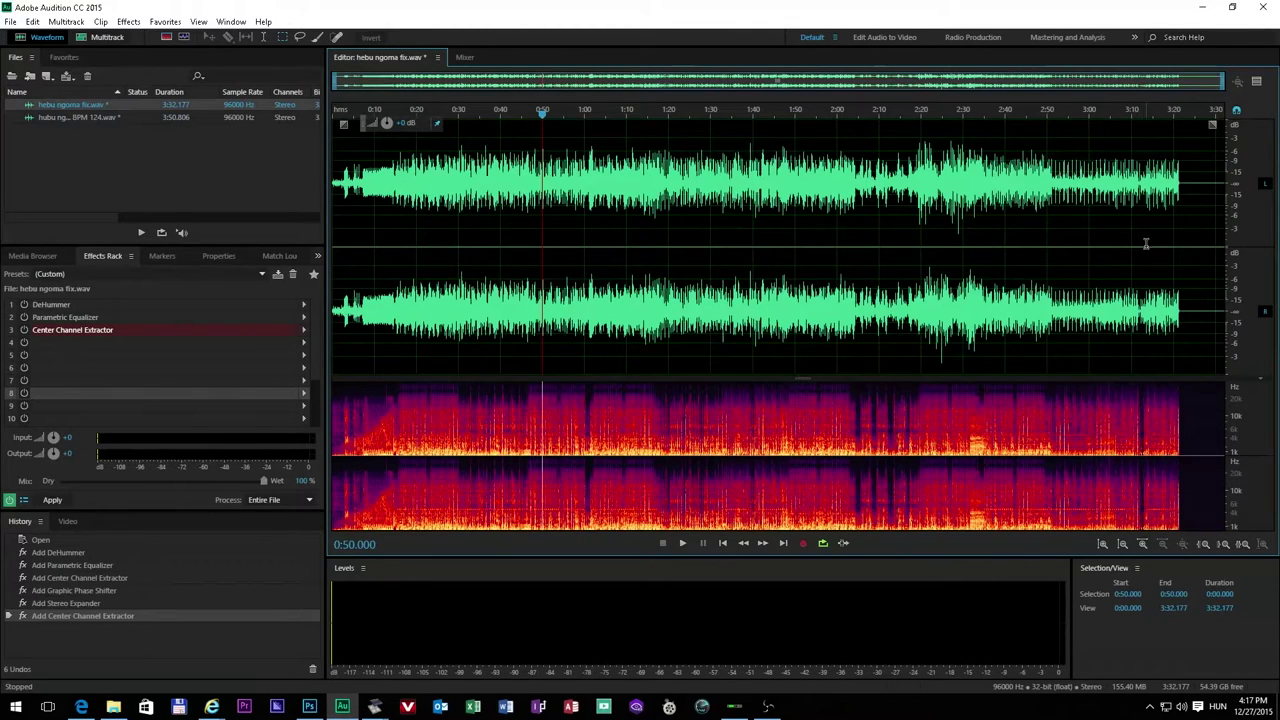
{"action": "left_click", "coordinate": [1145, 248]}
{"action": "scroll", "coordinate": [1150, 247], "scroll_direction": "up", "scroll_amount": 5}
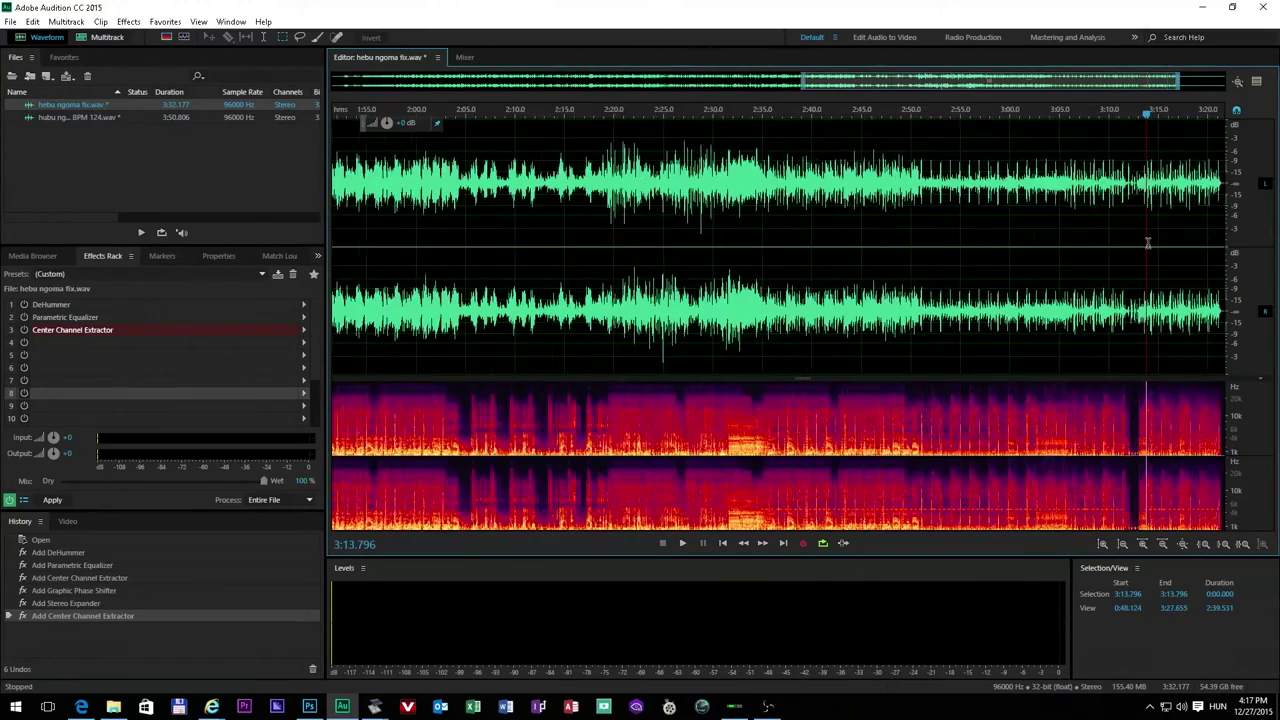
{"action": "scroll", "coordinate": [1155, 245], "scroll_direction": "up", "scroll_amount": 8}
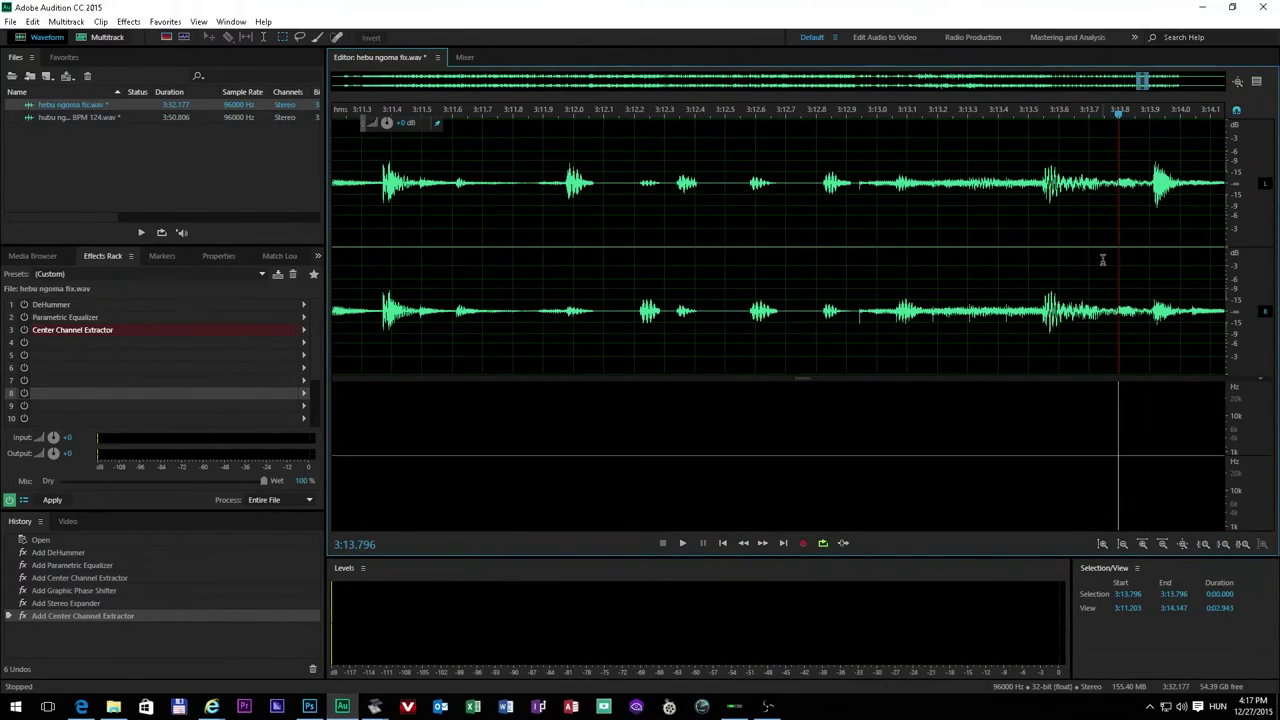
{"action": "scroll", "coordinate": [743, 294], "scroll_direction": "up", "scroll_amount": 4}
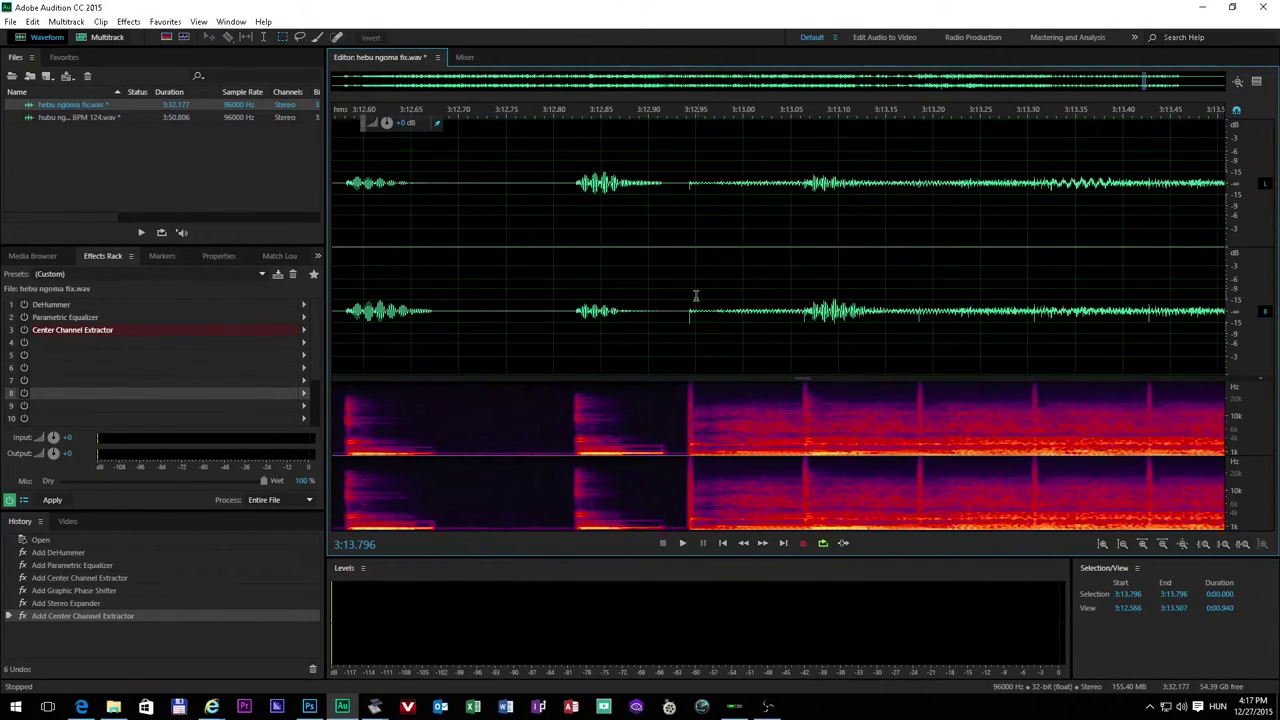
{"action": "left_click_drag", "start_coordinate": [679, 229], "coordinate": [697, 236]}
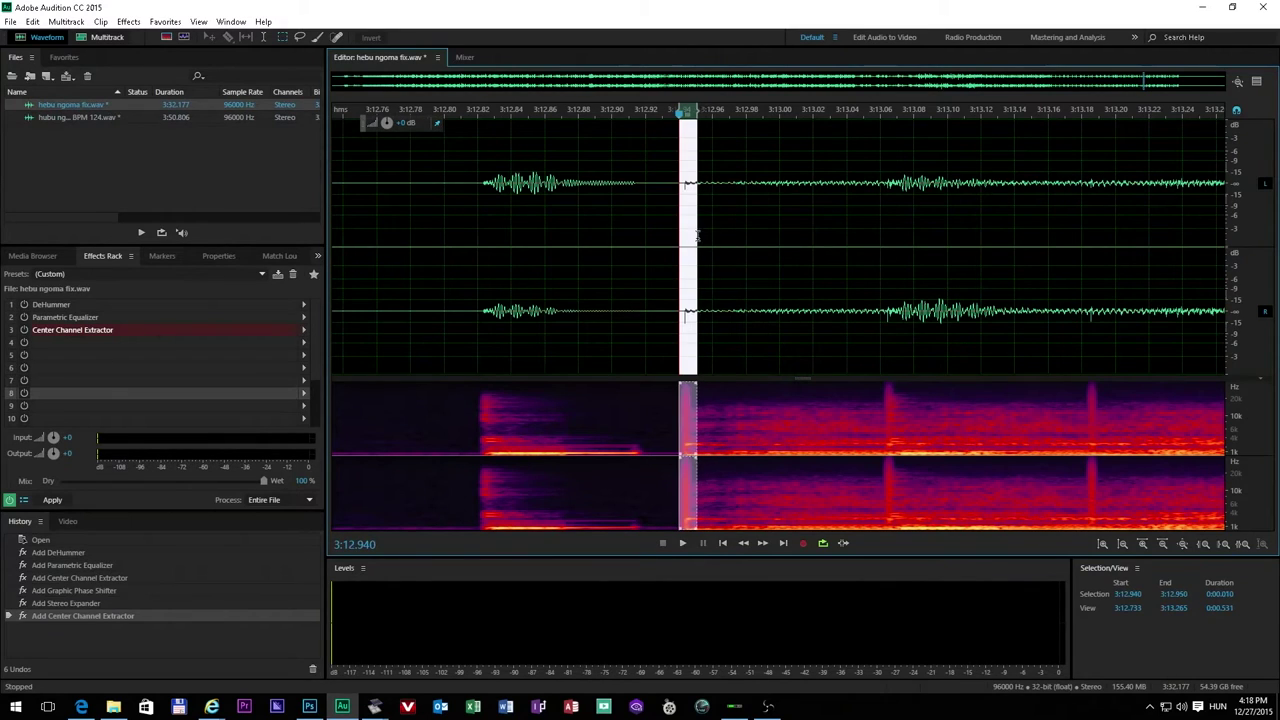
Step: Examine the selected click near 3:12.94 and its surroundings in the waveform and spectrogram, both close up and in wider context
{"action": "scroll", "coordinate": [690, 265], "scroll_direction": "up", "scroll_amount": 8}
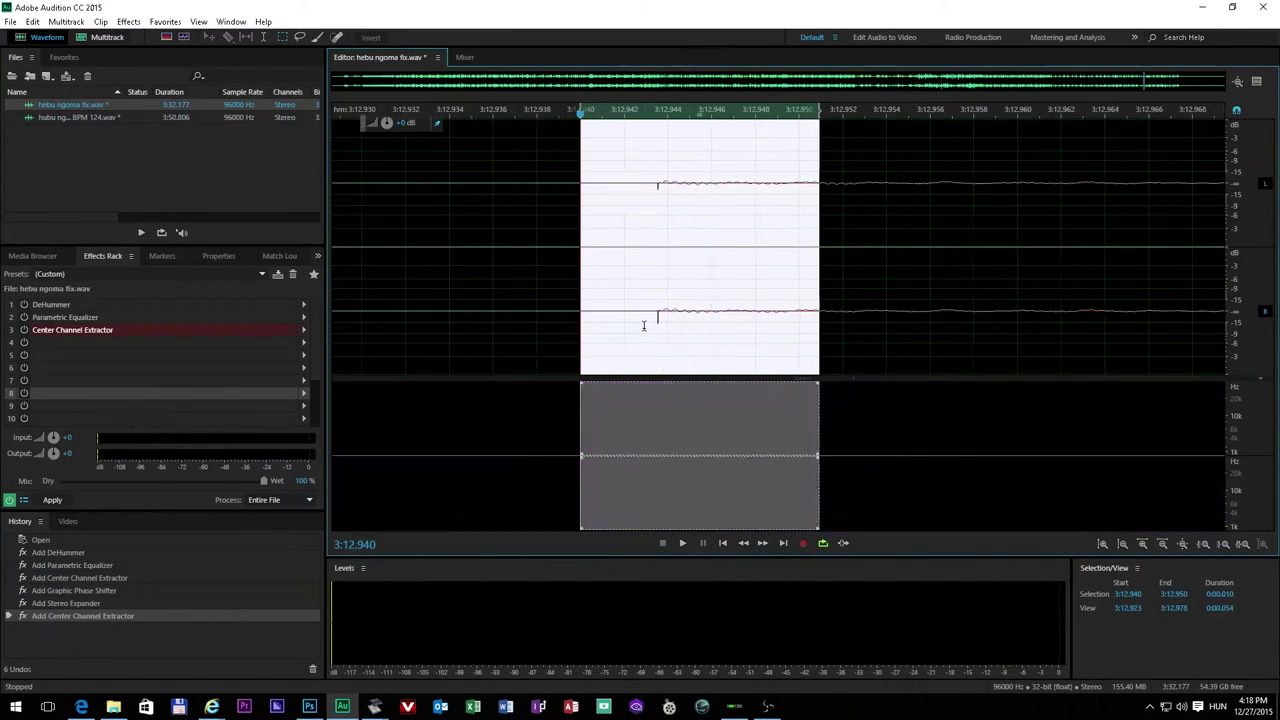
{"action": "scroll", "coordinate": [663, 265], "scroll_direction": "down", "scroll_amount": 10}
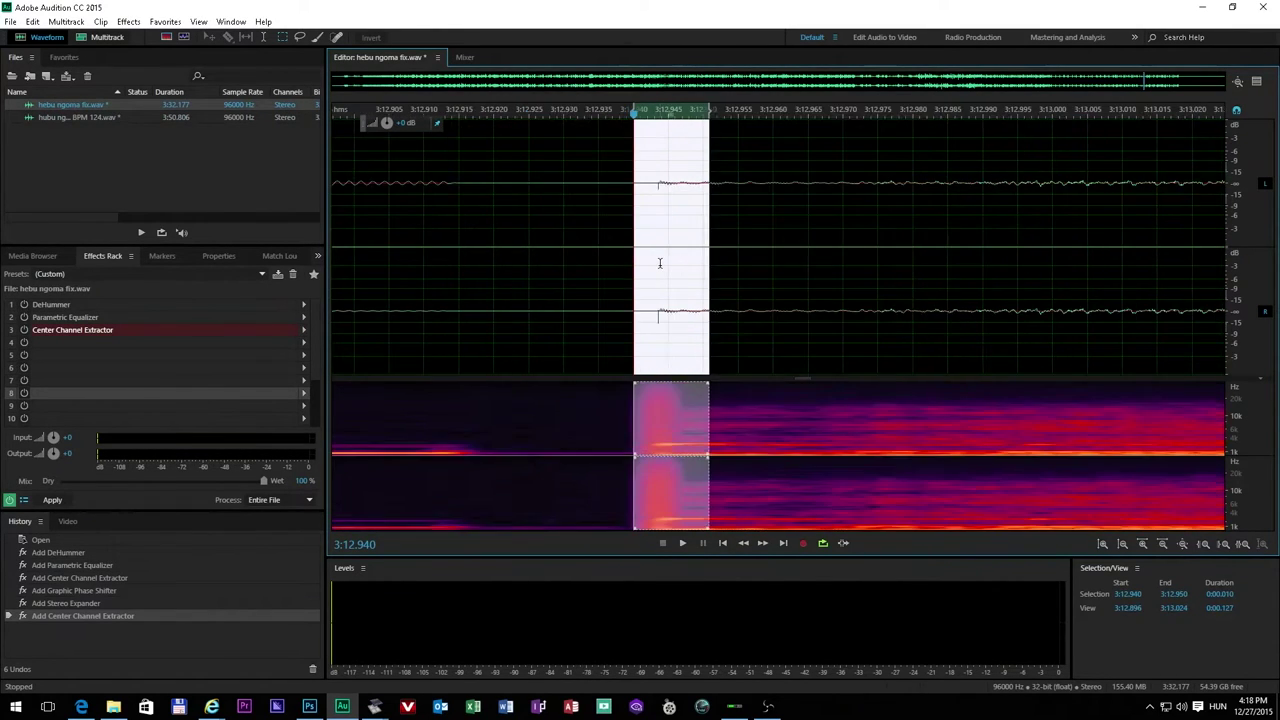
{"action": "scroll", "coordinate": [870, 280], "scroll_direction": "down", "scroll_amount": 3}
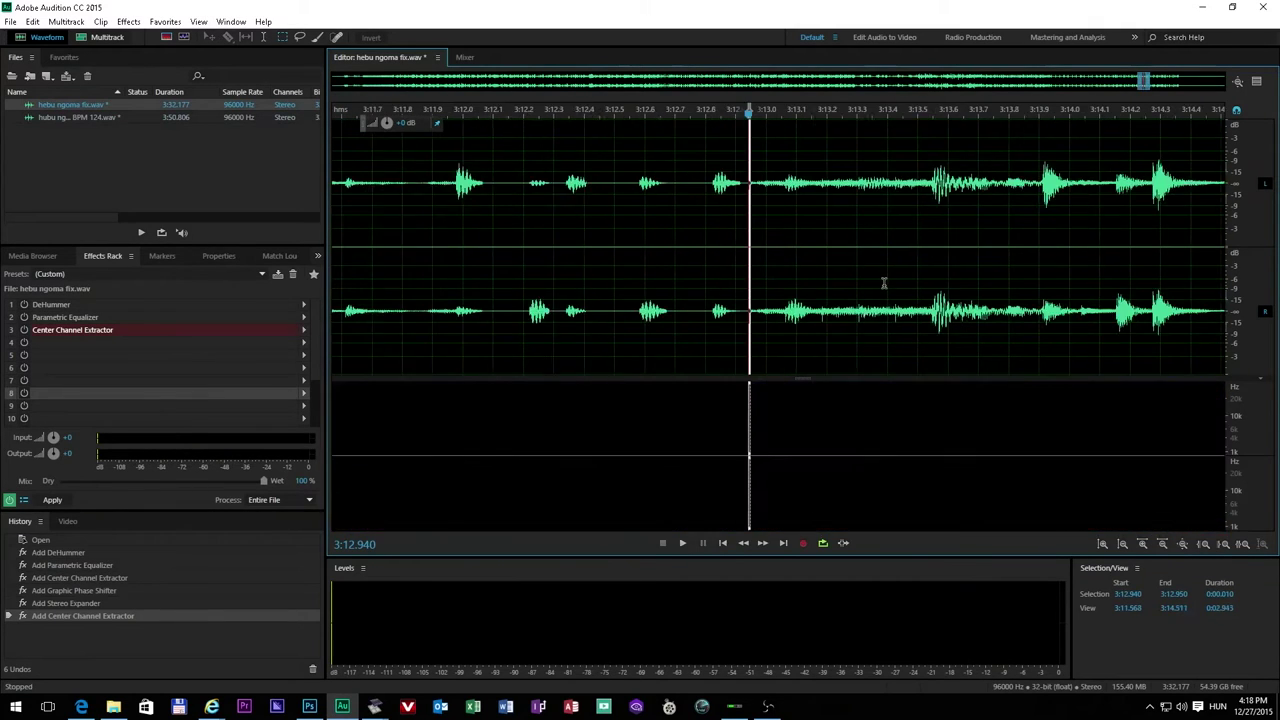
{"action": "scroll", "coordinate": [884, 293], "scroll_direction": "up", "scroll_amount": 4}
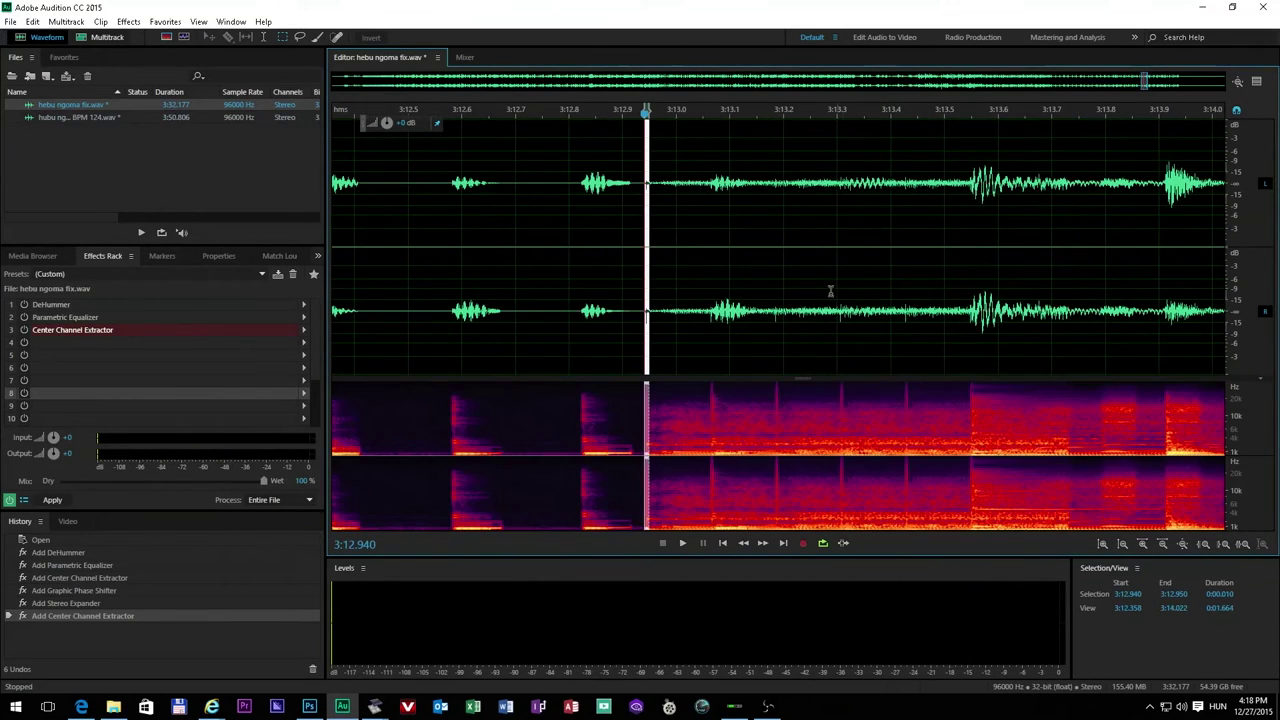
{"action": "scroll", "coordinate": [830, 286], "scroll_direction": "up", "scroll_amount": 5}
{"action": "scroll", "coordinate": [605, 282], "scroll_direction": "down", "scroll_amount": 3}
{"action": "scroll", "coordinate": [595, 268], "scroll_direction": "down", "scroll_amount": 2}
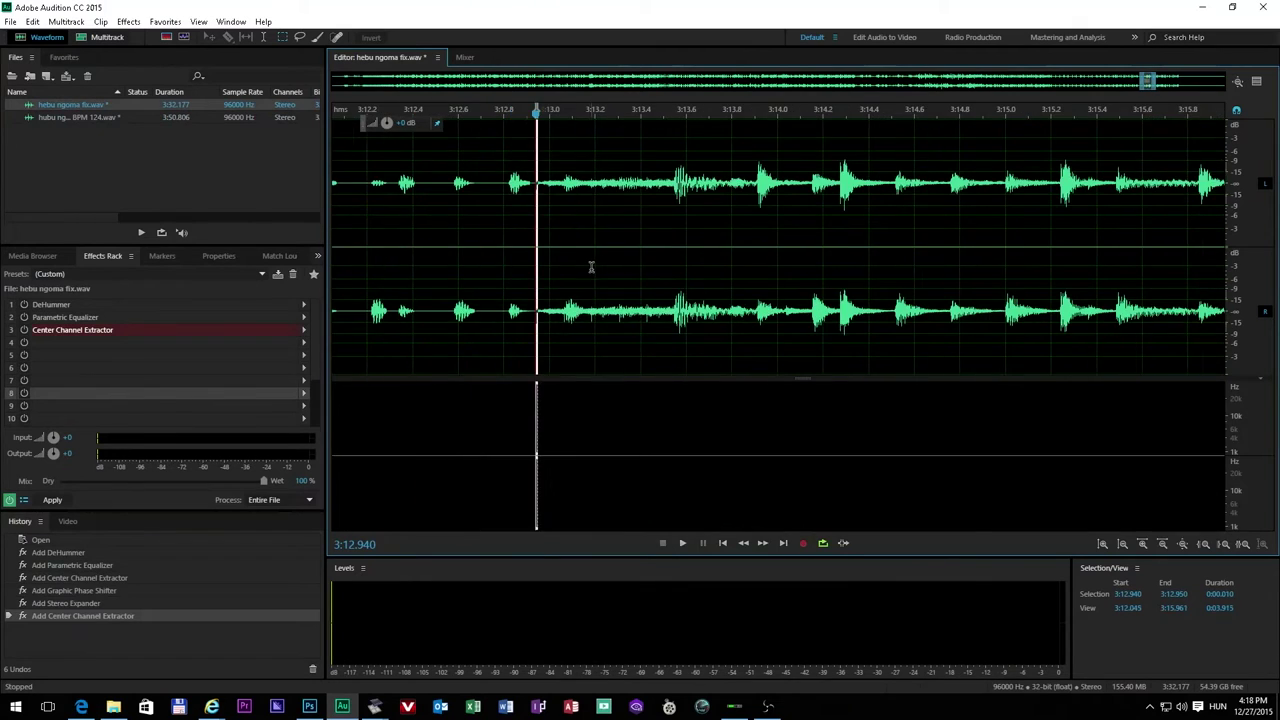
{"action": "scroll", "coordinate": [583, 268], "scroll_direction": "up", "scroll_amount": 6}
{"action": "scroll", "coordinate": [505, 275], "scroll_direction": "up", "scroll_amount": 3}
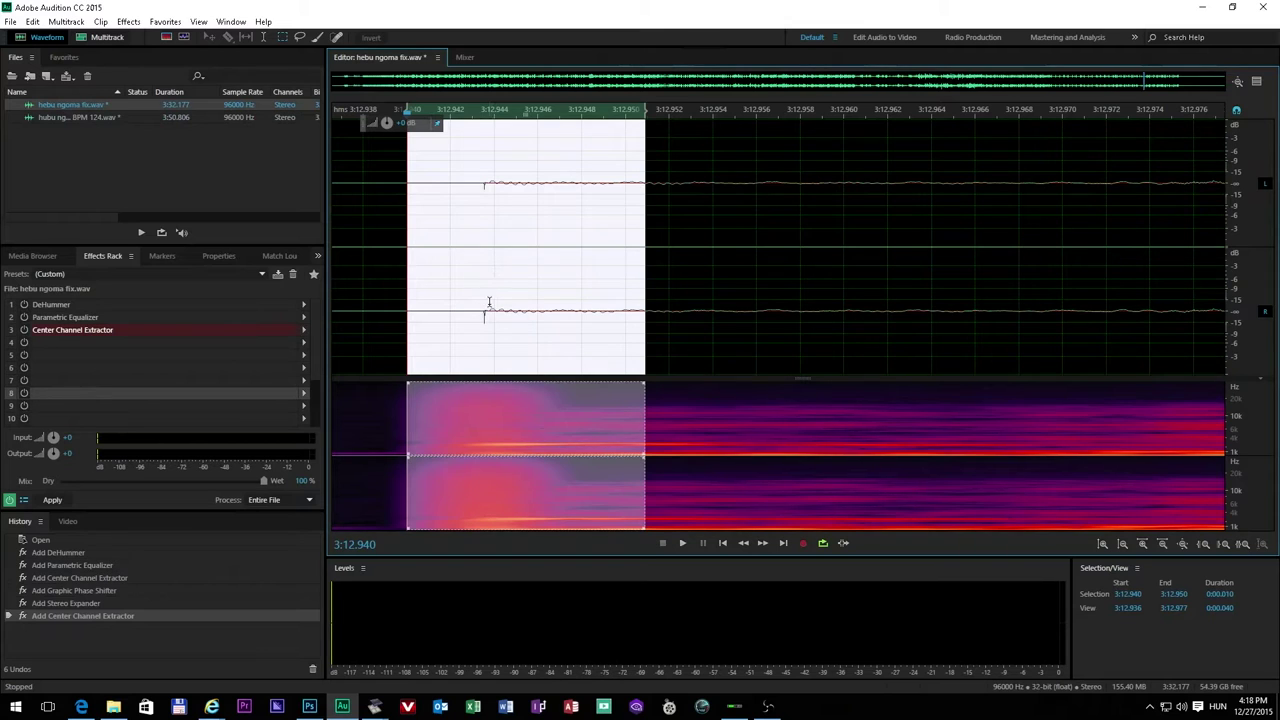
{"action": "scroll", "coordinate": [531, 271], "scroll_direction": "down", "scroll_amount": 5}
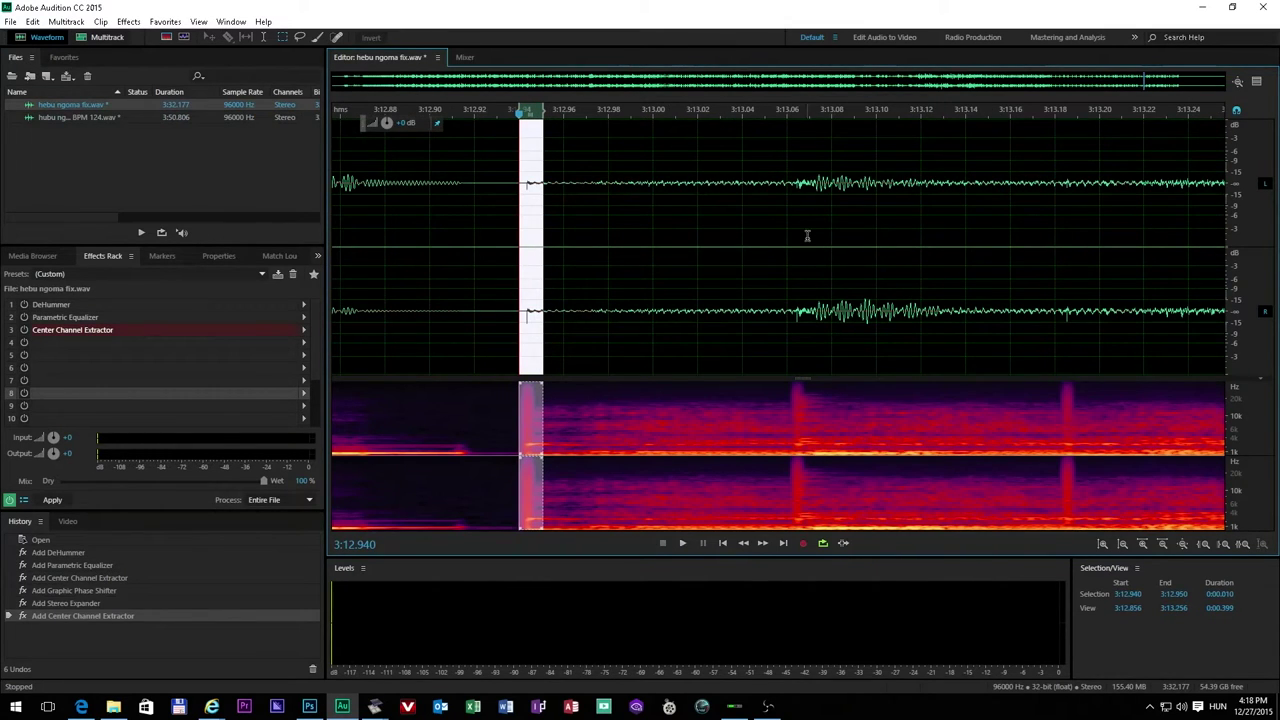
Step: Inspect the neighbouring click close up by selecting it from 3:13.064 to 3:13.065, and return to a wider view
{"action": "scroll", "coordinate": [806, 251], "scroll_direction": "up", "scroll_amount": 3}
{"action": "scroll", "coordinate": [767, 250], "scroll_direction": "up", "scroll_amount": 2}
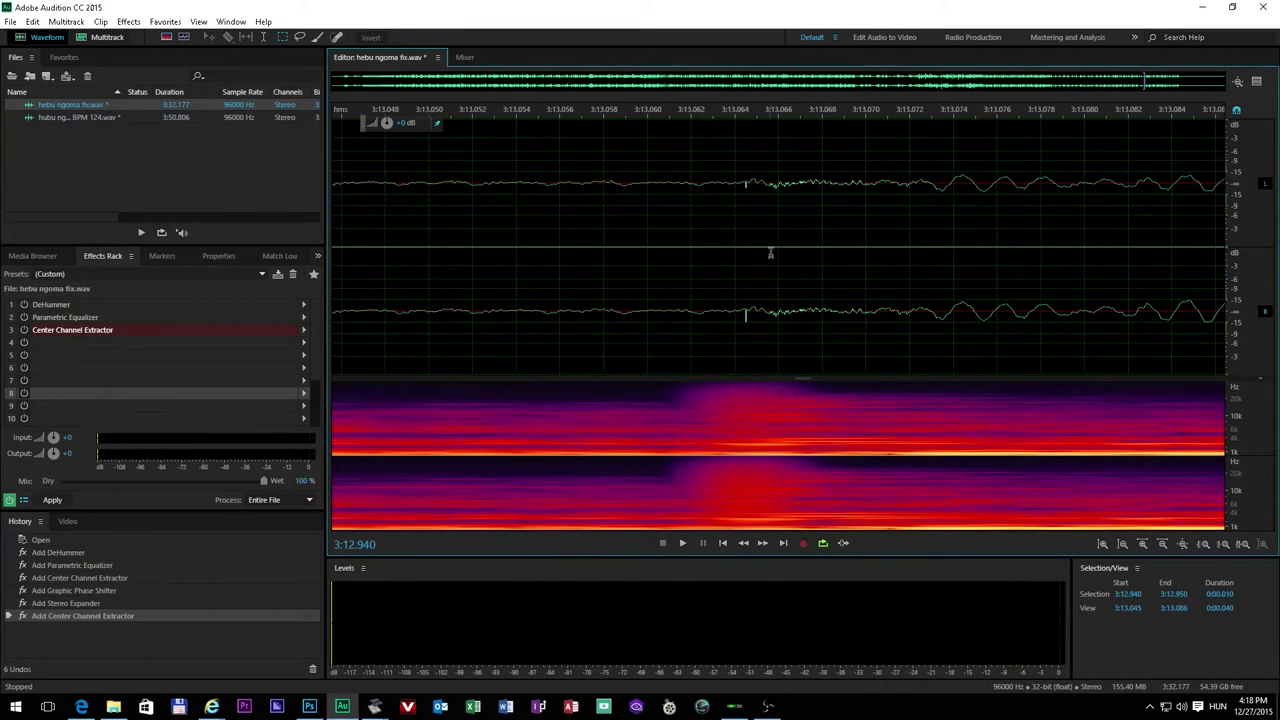
{"action": "left_click_drag", "start_coordinate": [758, 249], "coordinate": [734, 240]}
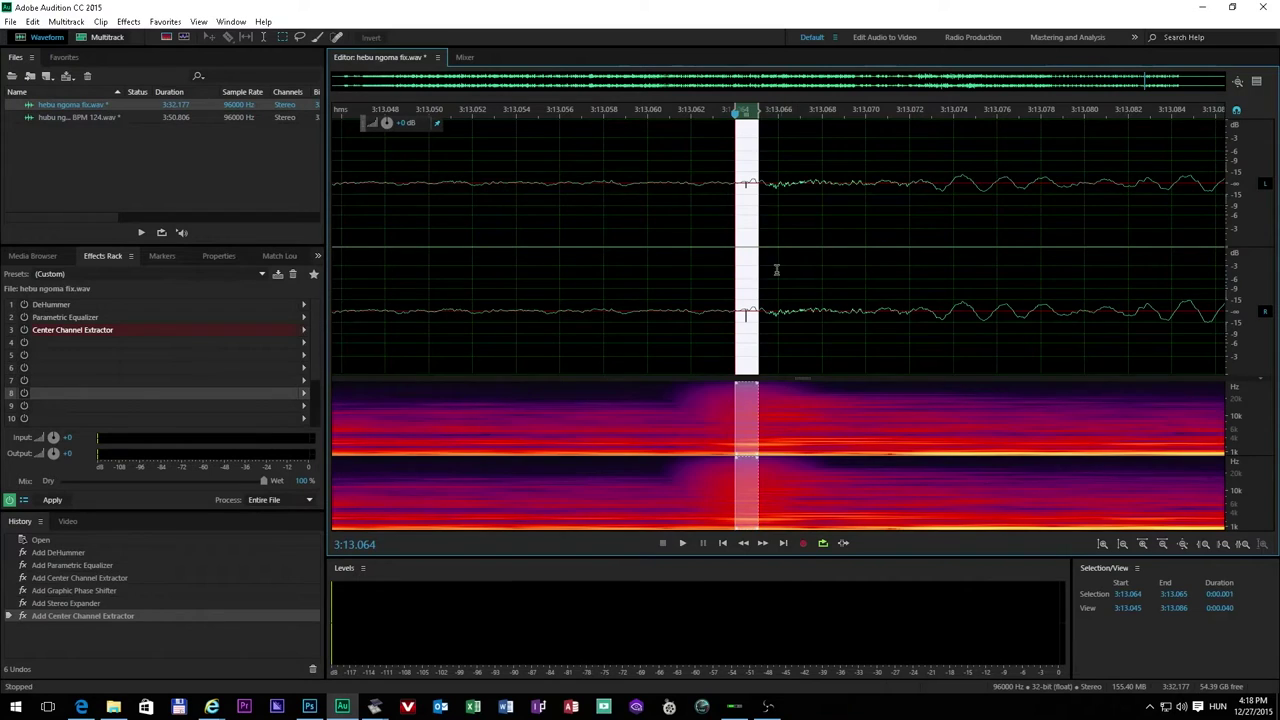
{"action": "scroll", "coordinate": [531, 271], "scroll_direction": "down", "scroll_amount": 7}
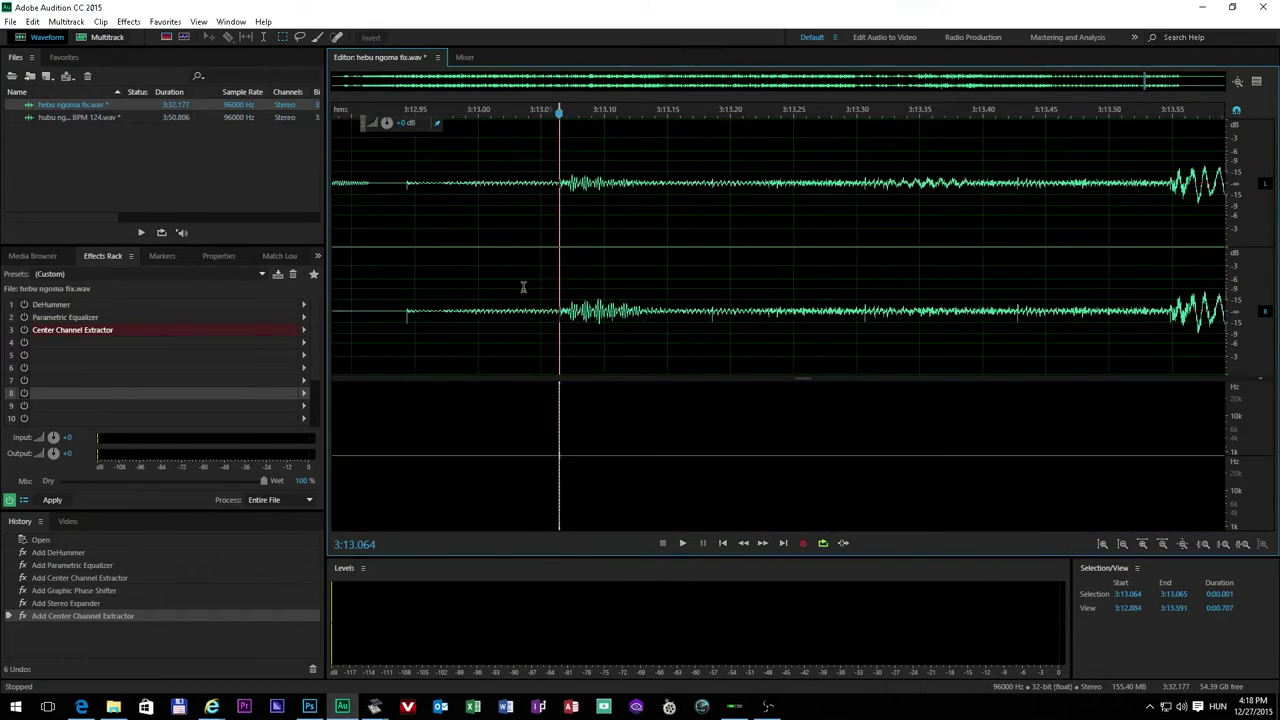
Step: Select only the few samples forming the click spike at about 3:12.94355 and lower their gain by about 17 dB
{"action": "scroll", "coordinate": [522, 287], "scroll_direction": "down", "scroll_amount": 2}
{"action": "left_click", "coordinate": [470, 247]}
{"action": "left_click", "coordinate": [484, 251]}
{"action": "scroll", "coordinate": [480, 250], "scroll_direction": "up", "scroll_amount": 3}
{"action": "scroll", "coordinate": [520, 248], "scroll_direction": "up", "scroll_amount": 7}
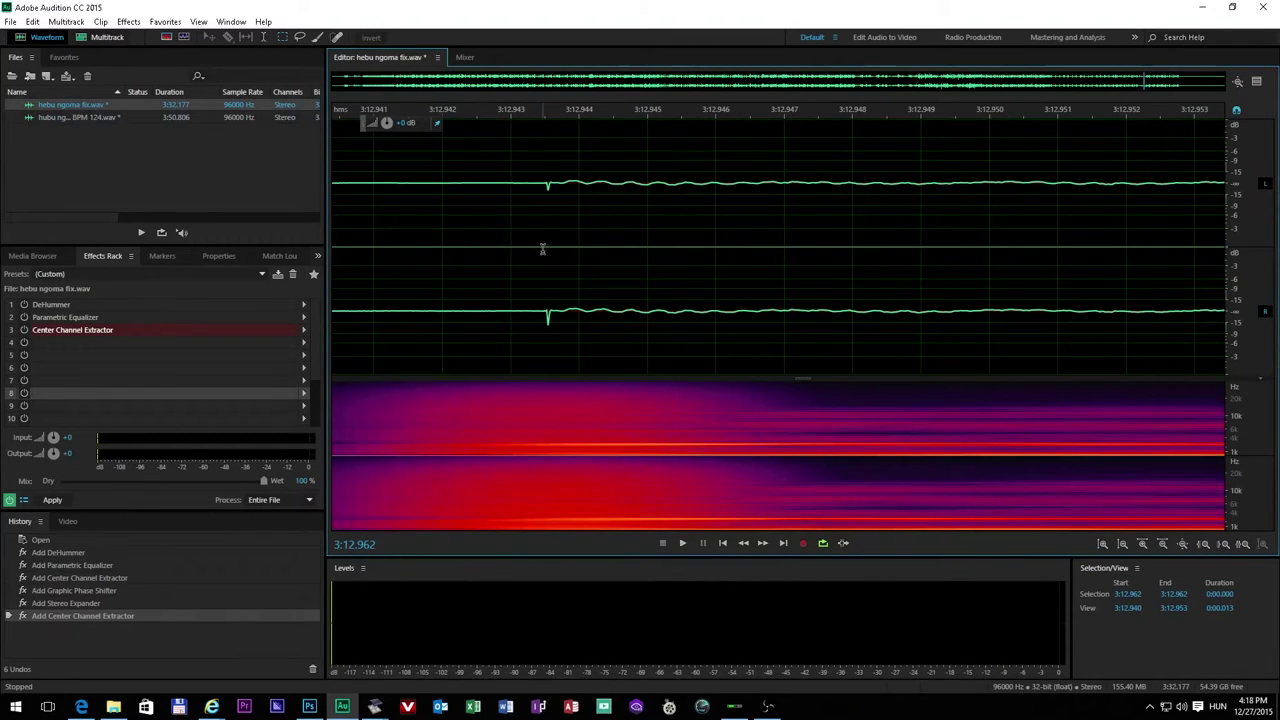
{"action": "left_click_drag", "start_coordinate": [542, 249], "coordinate": [557, 249]}
{"action": "scroll", "coordinate": [556, 250], "scroll_direction": "up", "scroll_amount": 5}
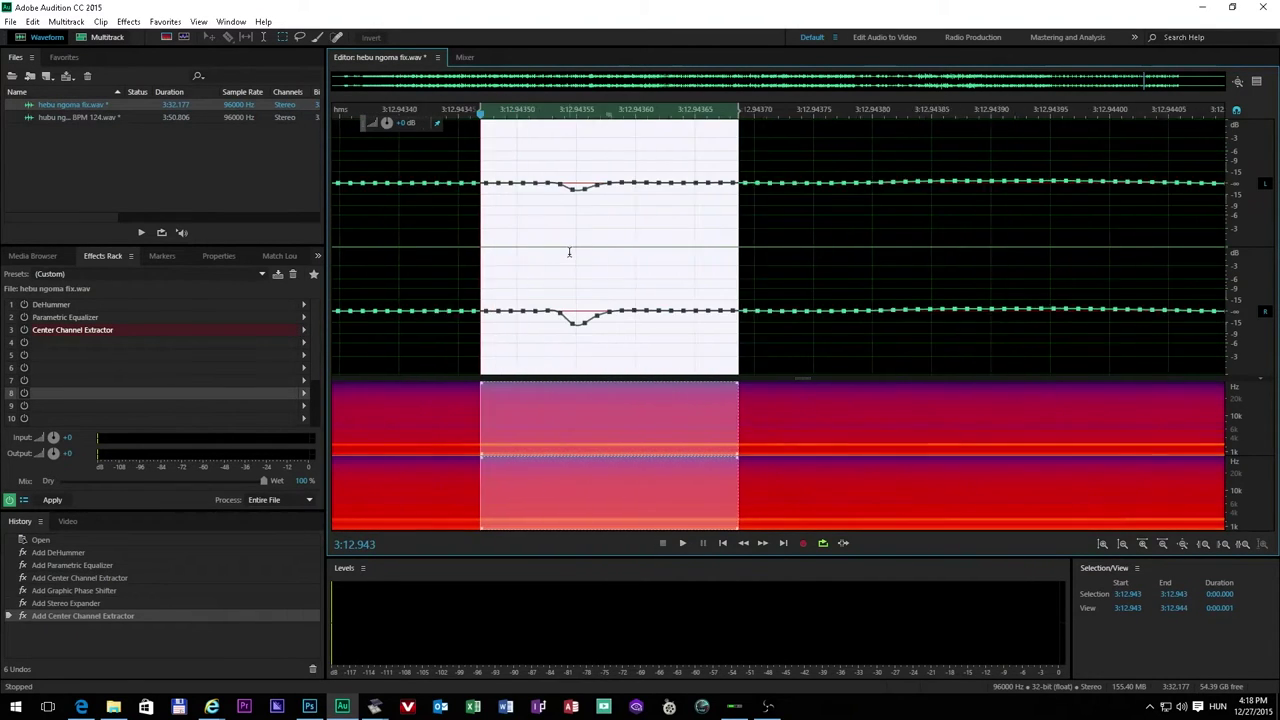
{"action": "left_click", "coordinate": [557, 212]}
{"action": "left_click_drag", "start_coordinate": [548, 222], "coordinate": [627, 226]}
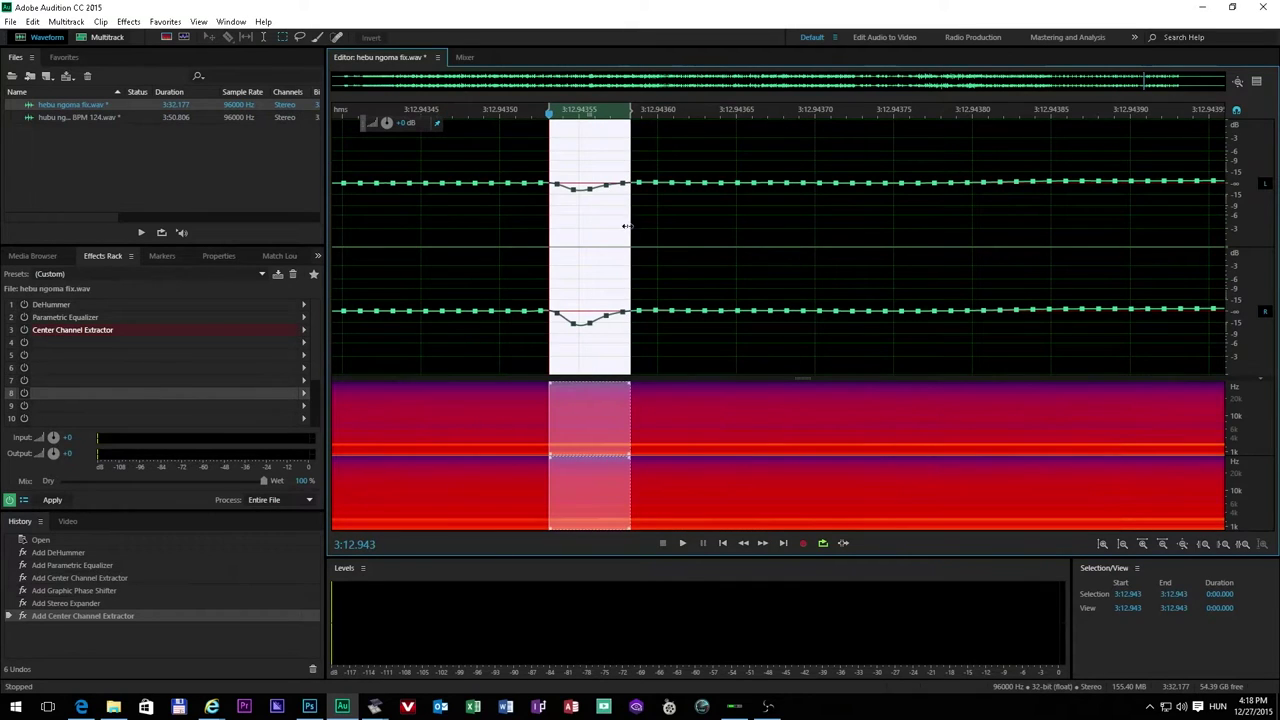
{"action": "left_click_drag", "start_coordinate": [387, 123], "coordinate": [377, 150]}
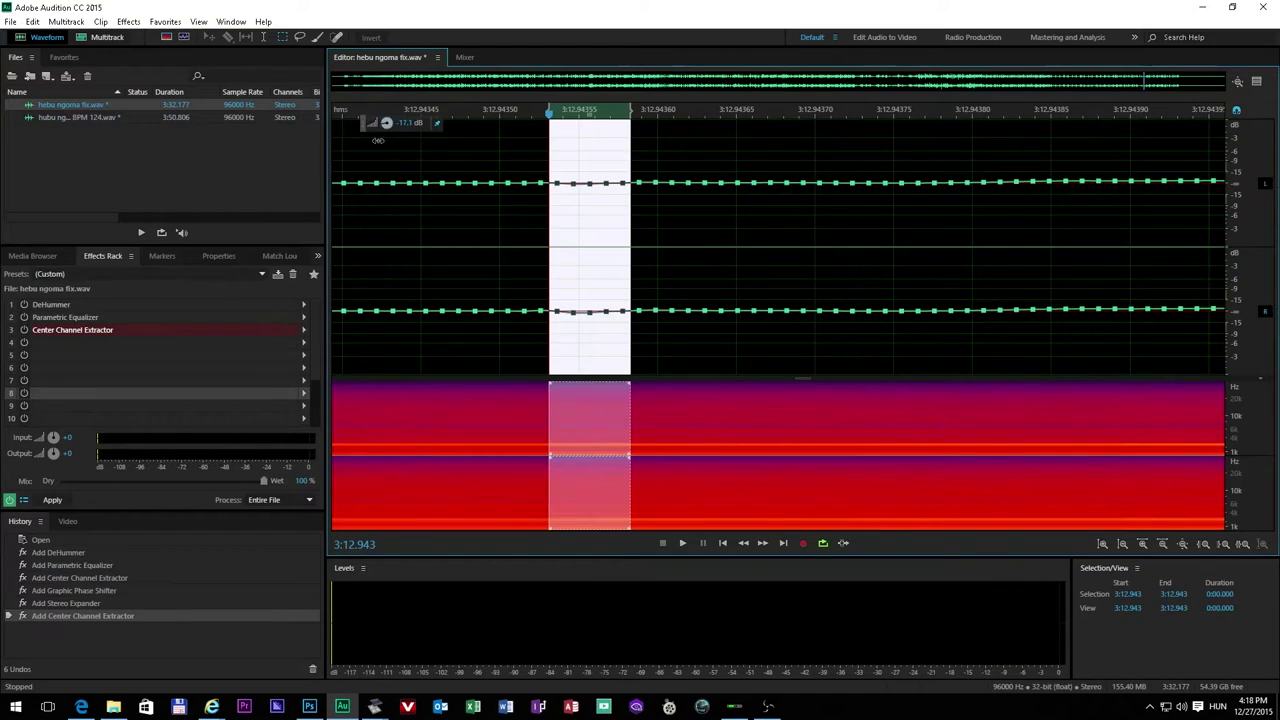
{"action": "left_click", "coordinate": [516, 285]}
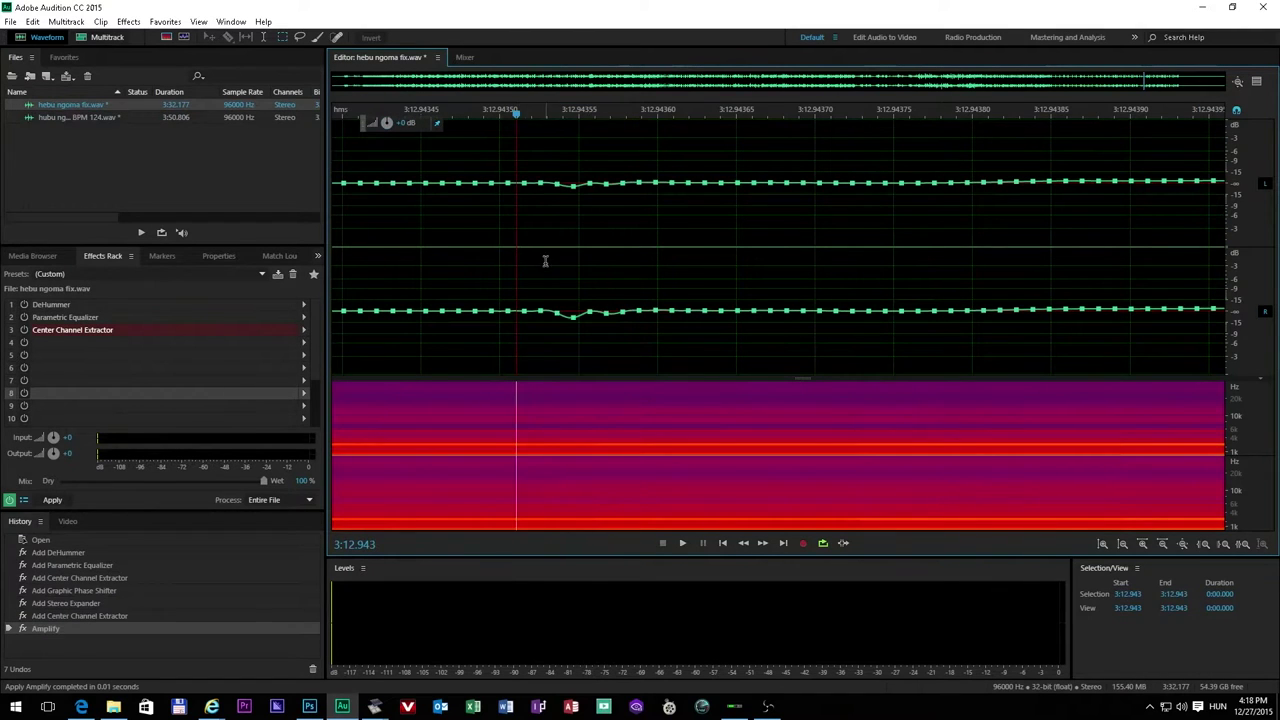
Step: Select the remaining spike around 3:12.94355 again and reduce its gain a second time
{"action": "scroll", "coordinate": [592, 302], "scroll_direction": "down", "scroll_amount": 10}
{"action": "scroll", "coordinate": [690, 300], "scroll_direction": "up", "scroll_amount": 8}
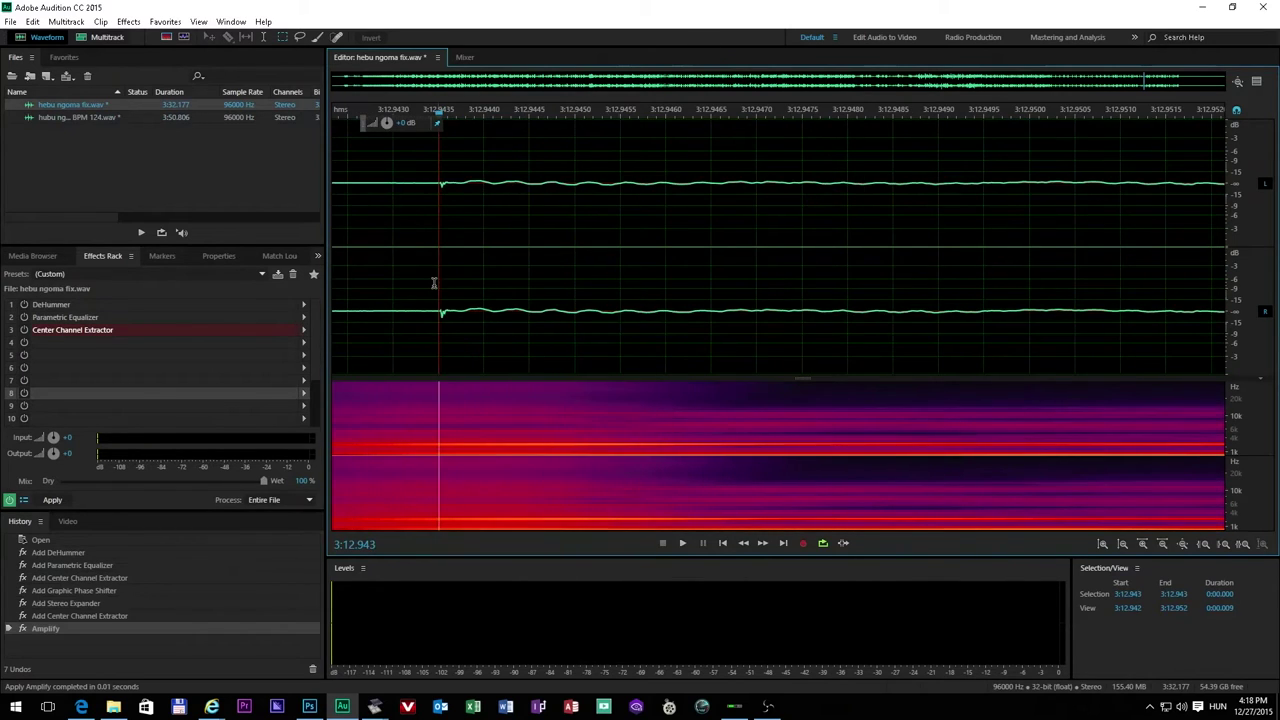
{"action": "scroll", "coordinate": [440, 275], "scroll_direction": "up", "scroll_amount": 5}
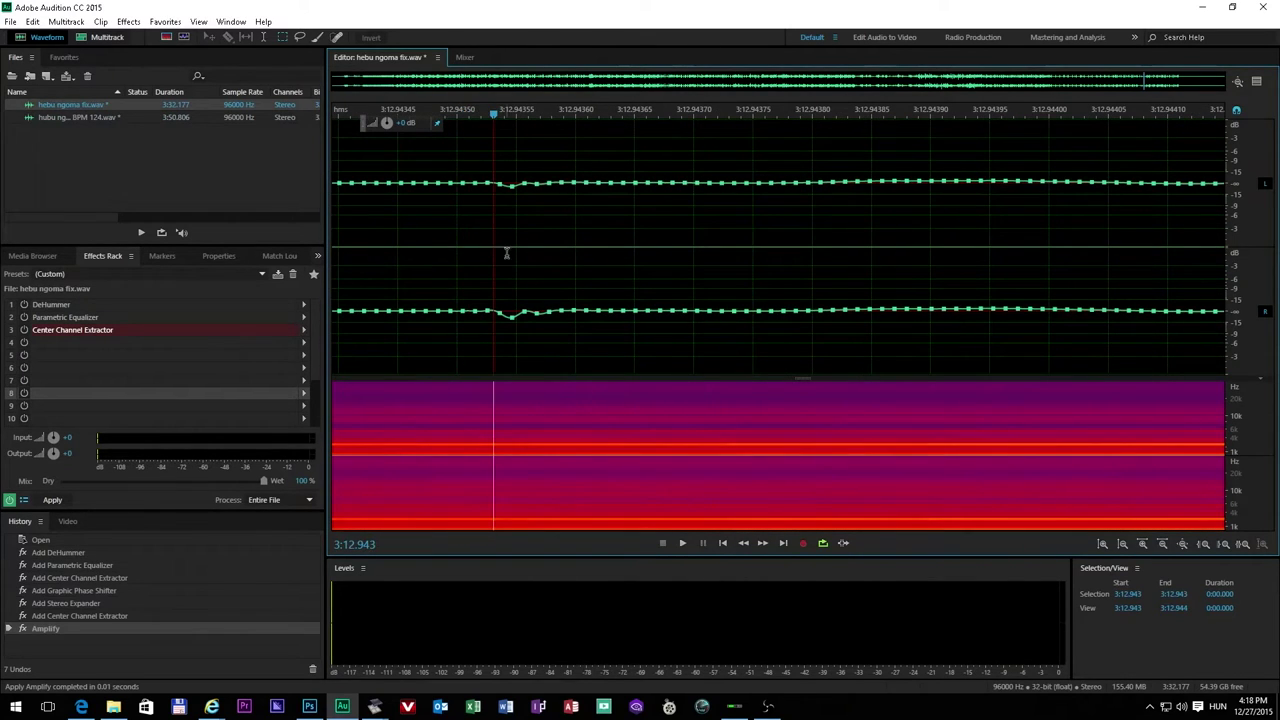
{"action": "left_click_drag", "start_coordinate": [482, 242], "coordinate": [542, 244]}
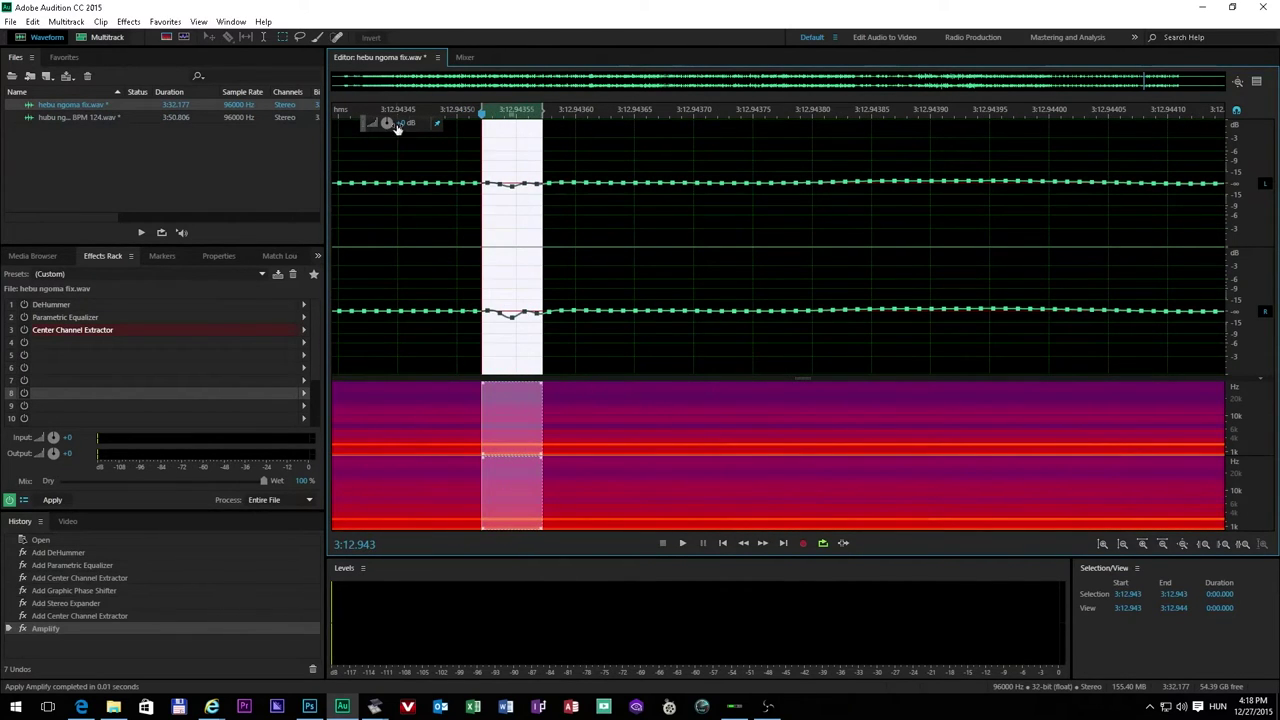
{"action": "mouse_move", "coordinate": [388, 122]}
{"action": "left_mouse_down"}
{"action": "mouse_move", "coordinate": [368, 132]}
{"action": "mouse_move", "coordinate": [376, 124]}
{"action": "left_mouse_up"}
{"action": "left_click", "coordinate": [436, 234]}
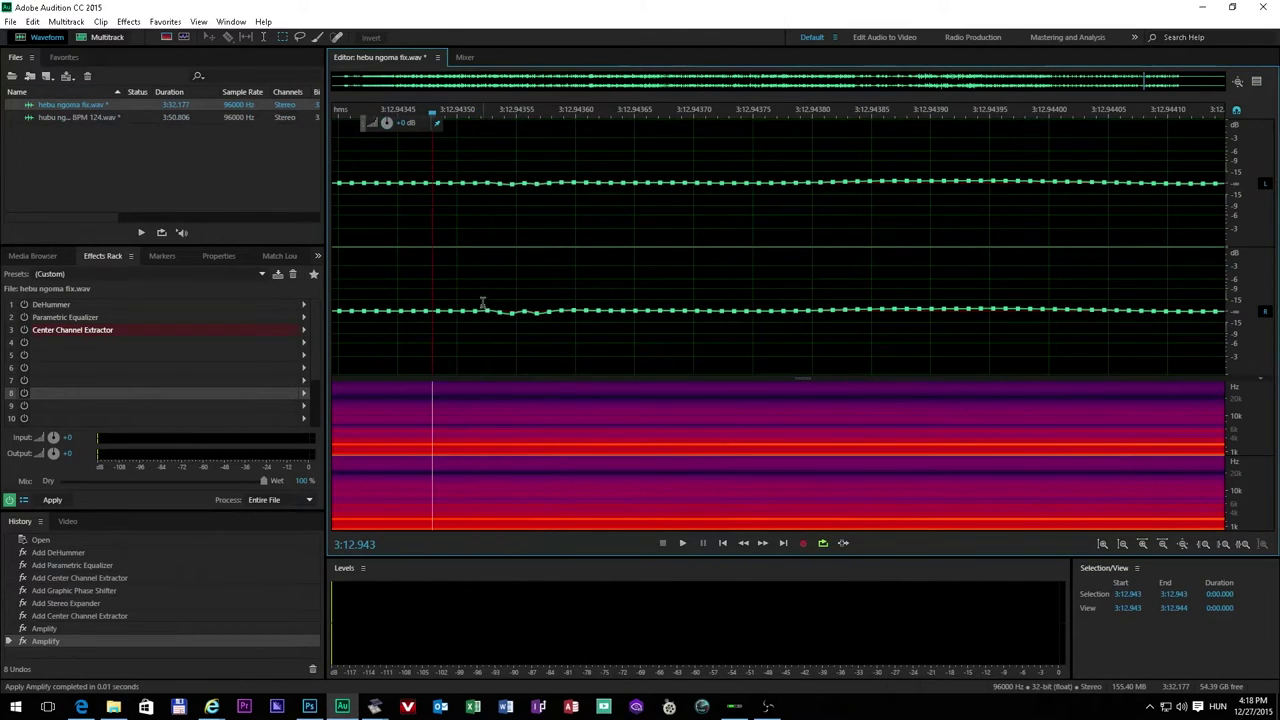
Step: Examine the attenuated click at 3:12.943 in an enlarged spectral display, then make the waveform display larger again
{"action": "scroll", "coordinate": [651, 286], "scroll_direction": "down", "scroll_amount": 5}
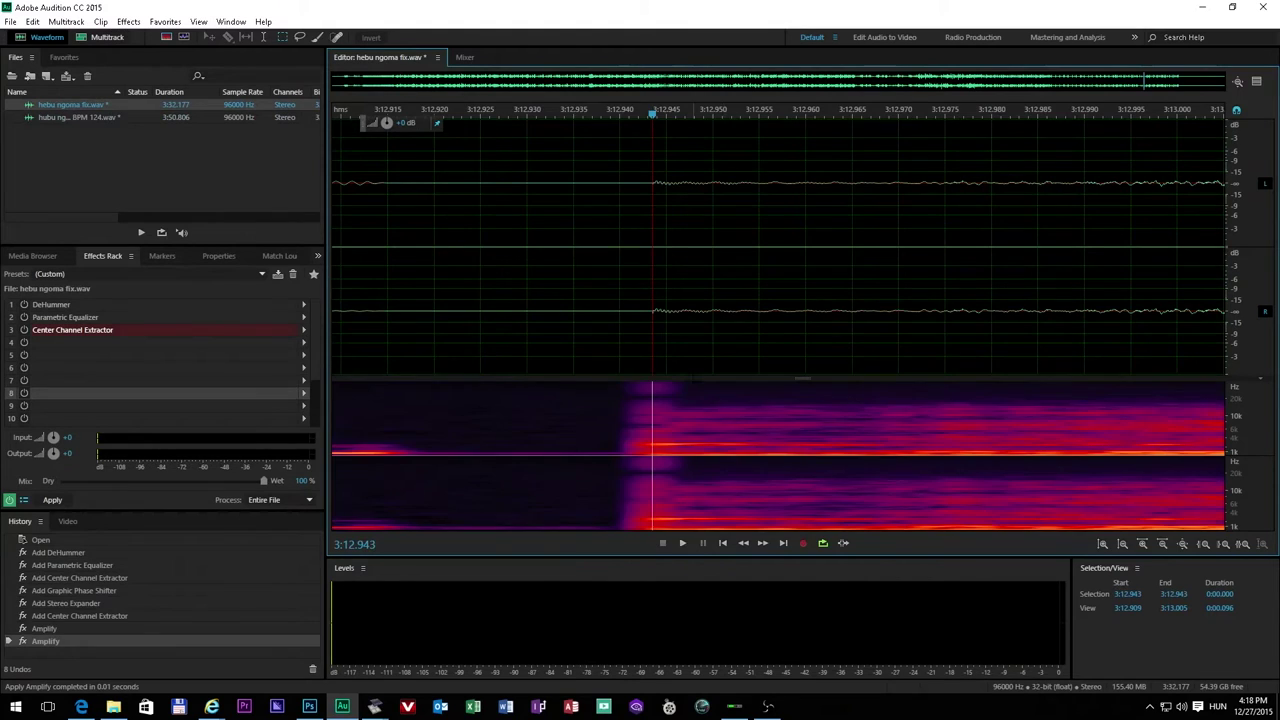
{"action": "scroll", "coordinate": [729, 378], "scroll_direction": "down", "scroll_amount": 3}
{"action": "left_click_drag", "start_coordinate": [697, 377], "coordinate": [700, 218]}
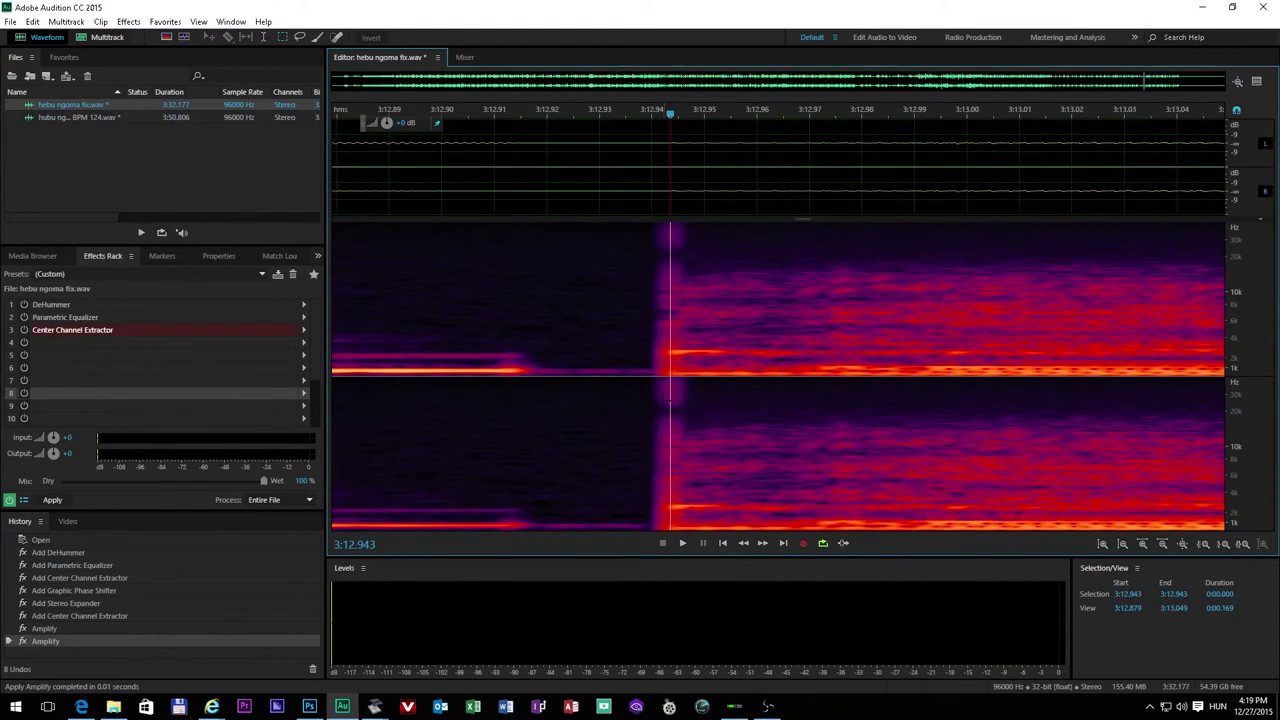
{"action": "left_click_drag", "start_coordinate": [802, 220], "coordinate": [806, 430]}
{"action": "scroll", "coordinate": [700, 277], "scroll_direction": "down", "scroll_amount": 3}
{"action": "scroll", "coordinate": [718, 281], "scroll_direction": "down", "scroll_amount": 2}
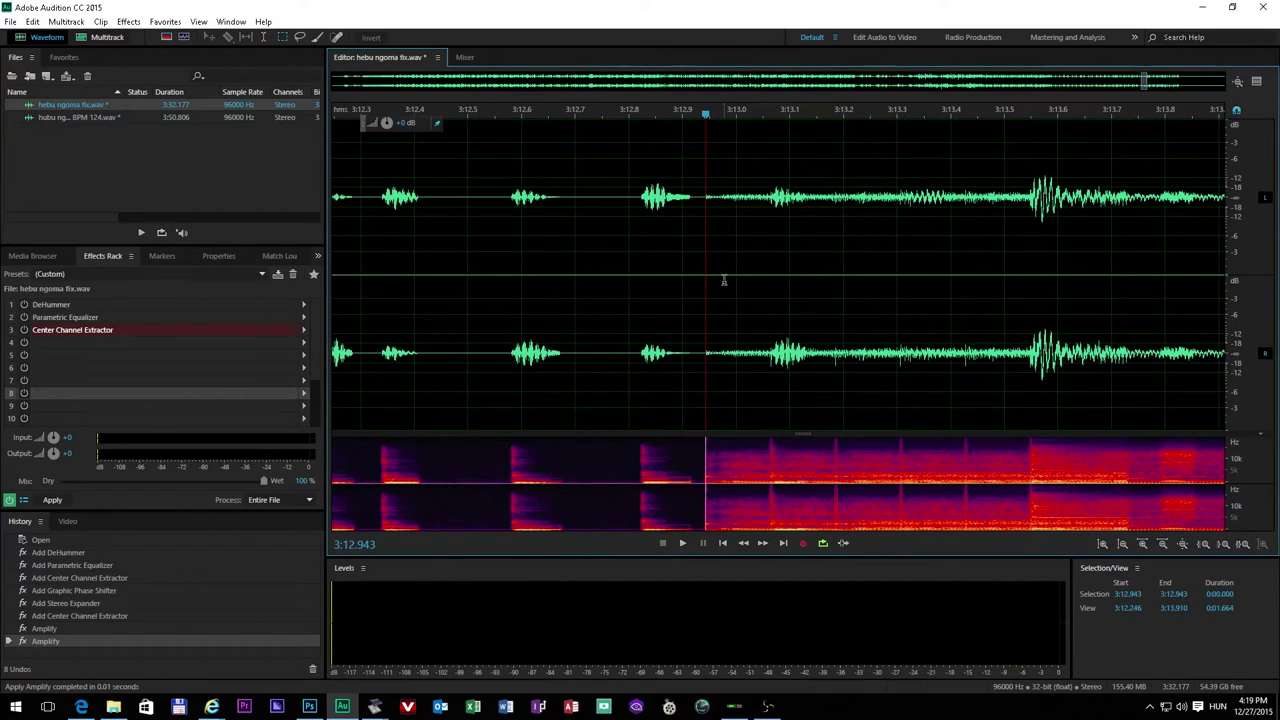
Step: Select the passage from 3:12.938 to 3:13.061, play from there with looping turned off and stop playback
{"action": "left_click", "coordinate": [698, 276]}
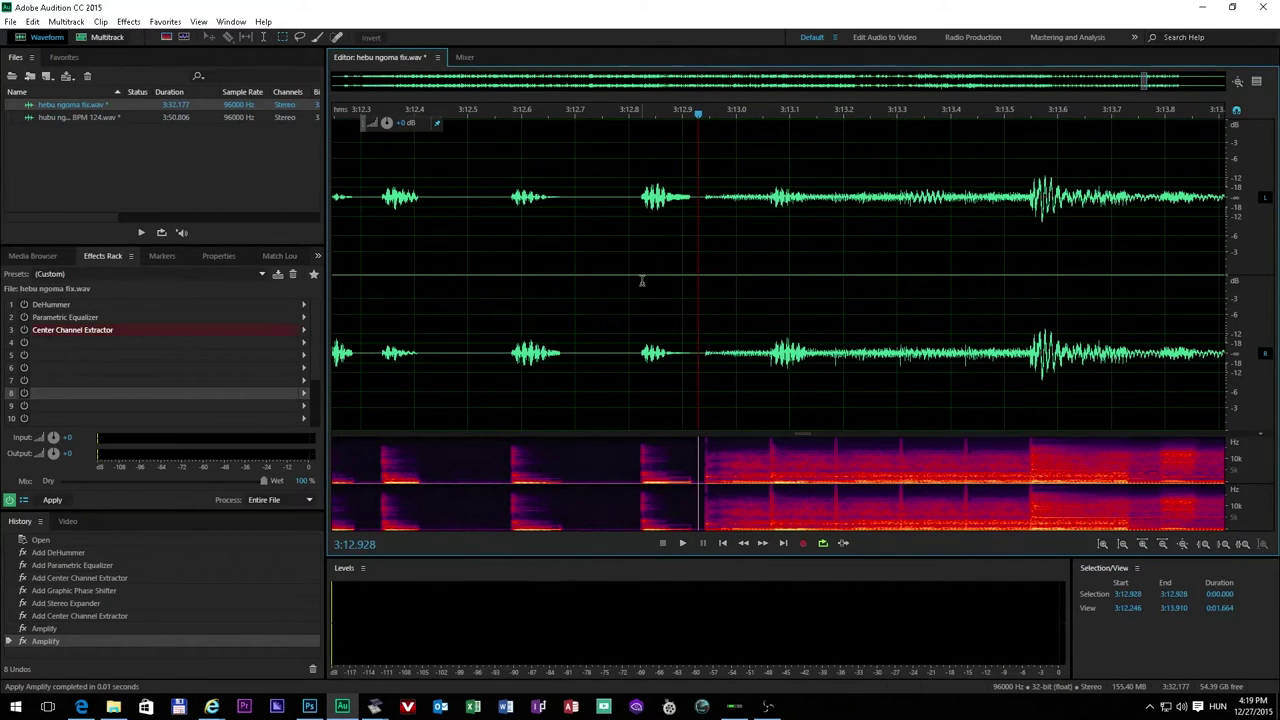
{"action": "left_click_drag", "start_coordinate": [703, 268], "coordinate": [769, 268]}
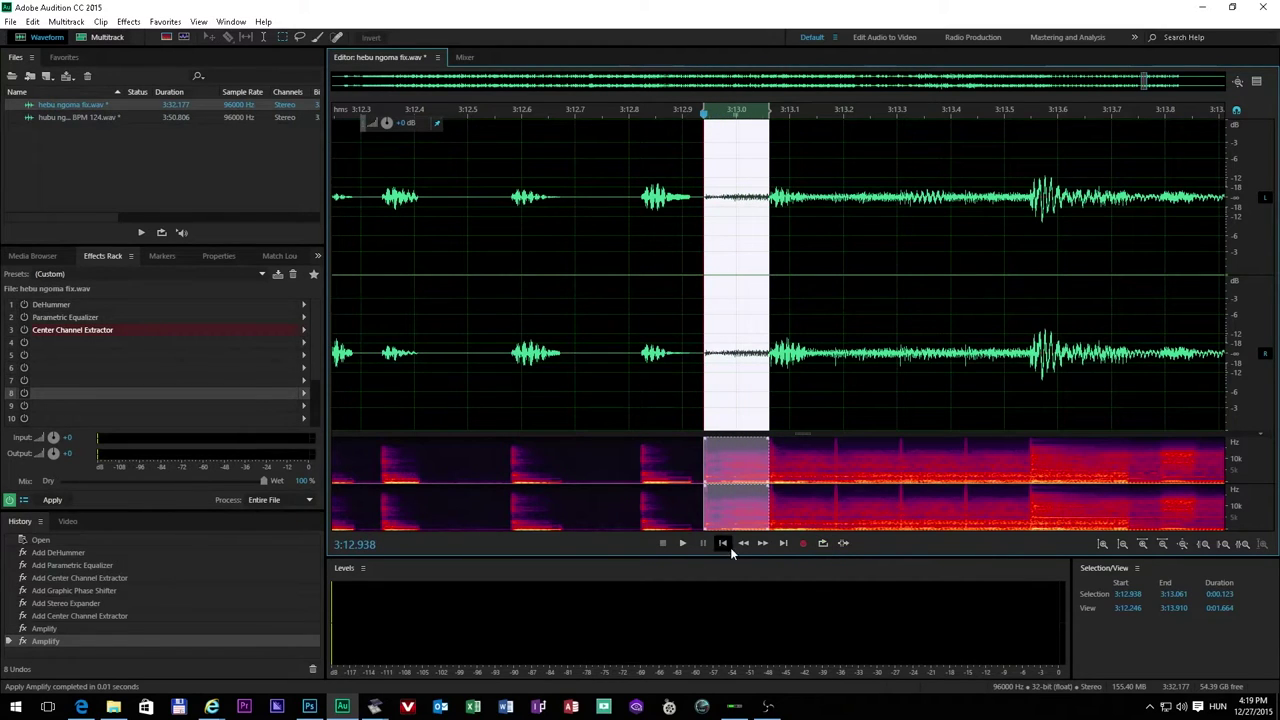
{"action": "left_click", "coordinate": [682, 545]}
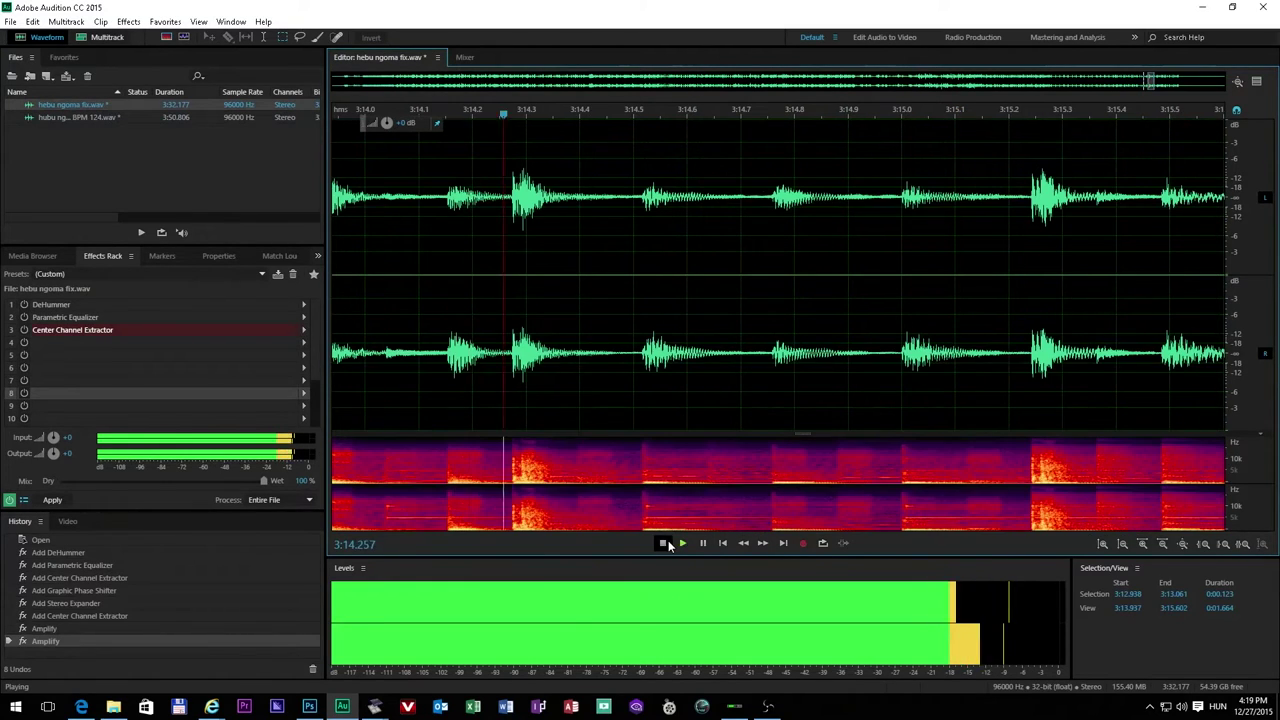
{"action": "left_click", "coordinate": [662, 543]}
Step: Select the click spike at about 3:13.4274, lower its gain, and enlarge the spectral display over the file's ending
{"action": "scroll", "coordinate": [654, 400], "scroll_direction": "down", "scroll_amount": 3}
{"action": "scroll", "coordinate": [543, 290], "scroll_direction": "up", "scroll_amount": 10}
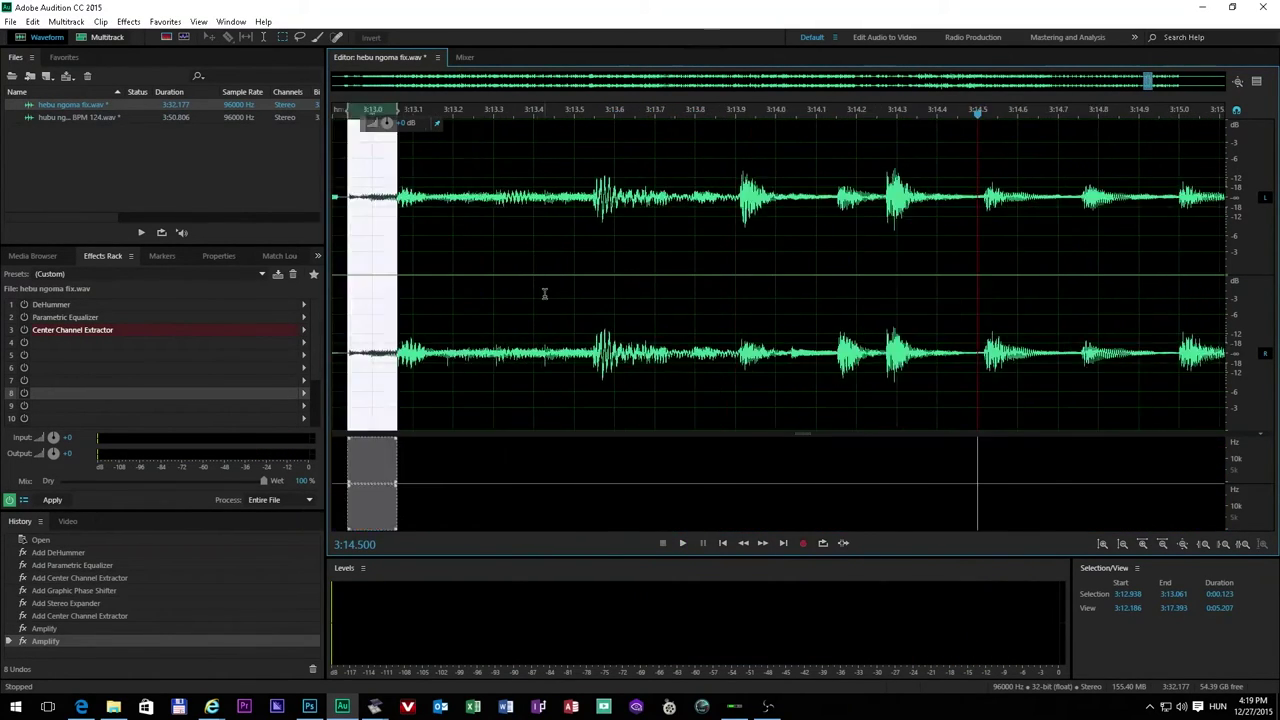
{"action": "scroll", "coordinate": [620, 278], "scroll_direction": "up", "scroll_amount": 10}
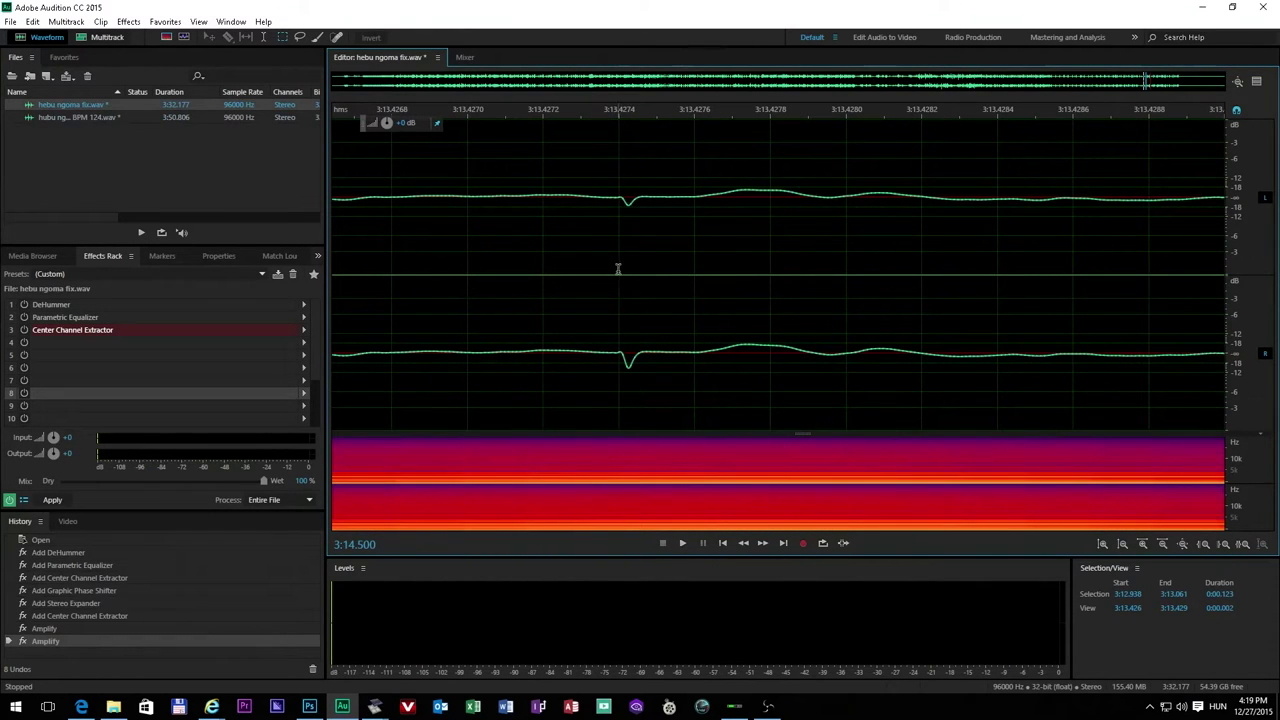
{"action": "left_click_drag", "start_coordinate": [618, 268], "coordinate": [641, 270]}
{"action": "scroll", "coordinate": [586, 323], "scroll_direction": "down", "scroll_amount": 10}
{"action": "left_click", "coordinate": [660, 321]}
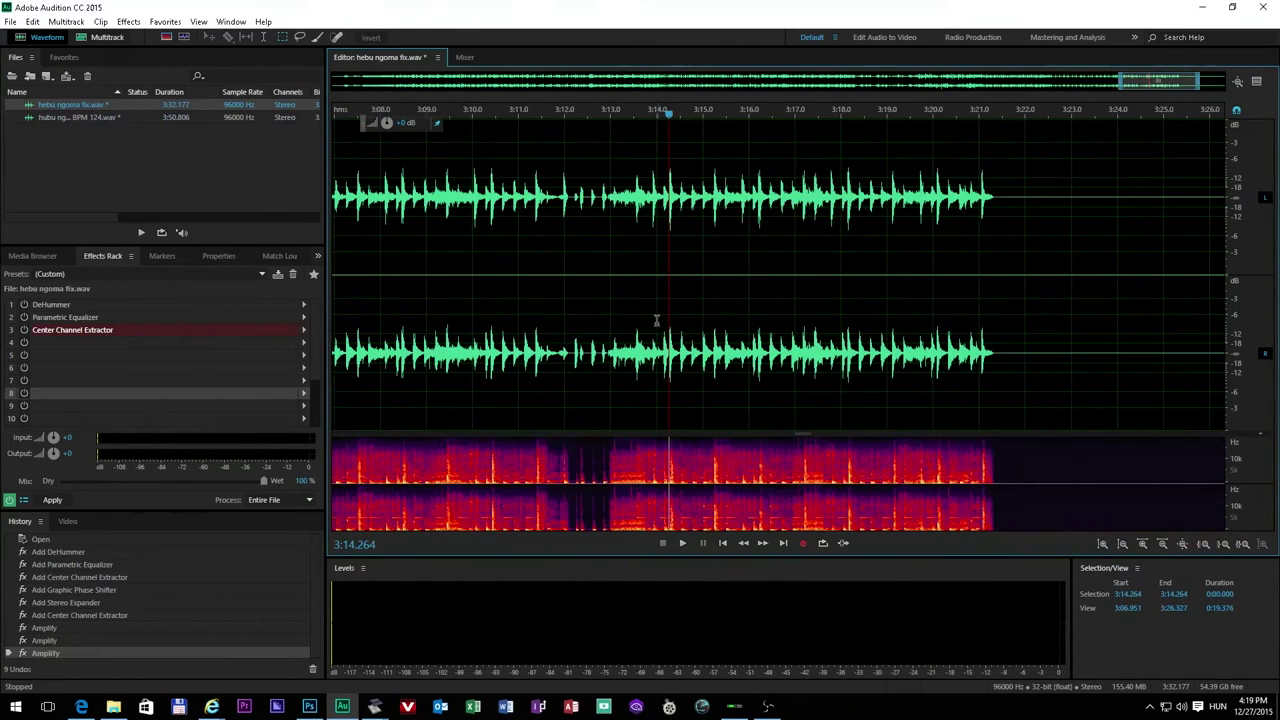
{"action": "scroll", "coordinate": [630, 323], "scroll_direction": "down", "scroll_amount": 5}
{"action": "left_click_drag", "start_coordinate": [801, 433], "coordinate": [805, 363]}
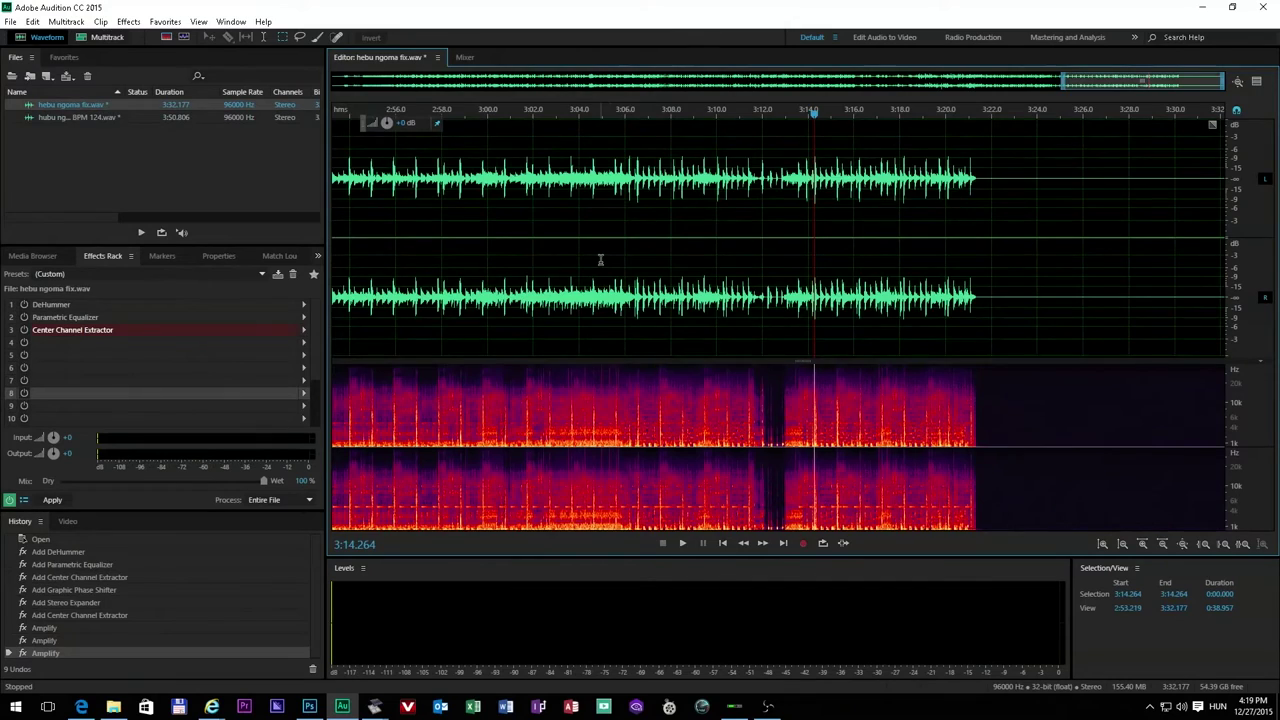
Step: Enlarge the spectral display and examine the spectrum between about 2:34 and 2:45, with the playhead placed at 2:36.116
{"action": "scroll", "coordinate": [600, 260], "scroll_direction": "down", "scroll_amount": 5}
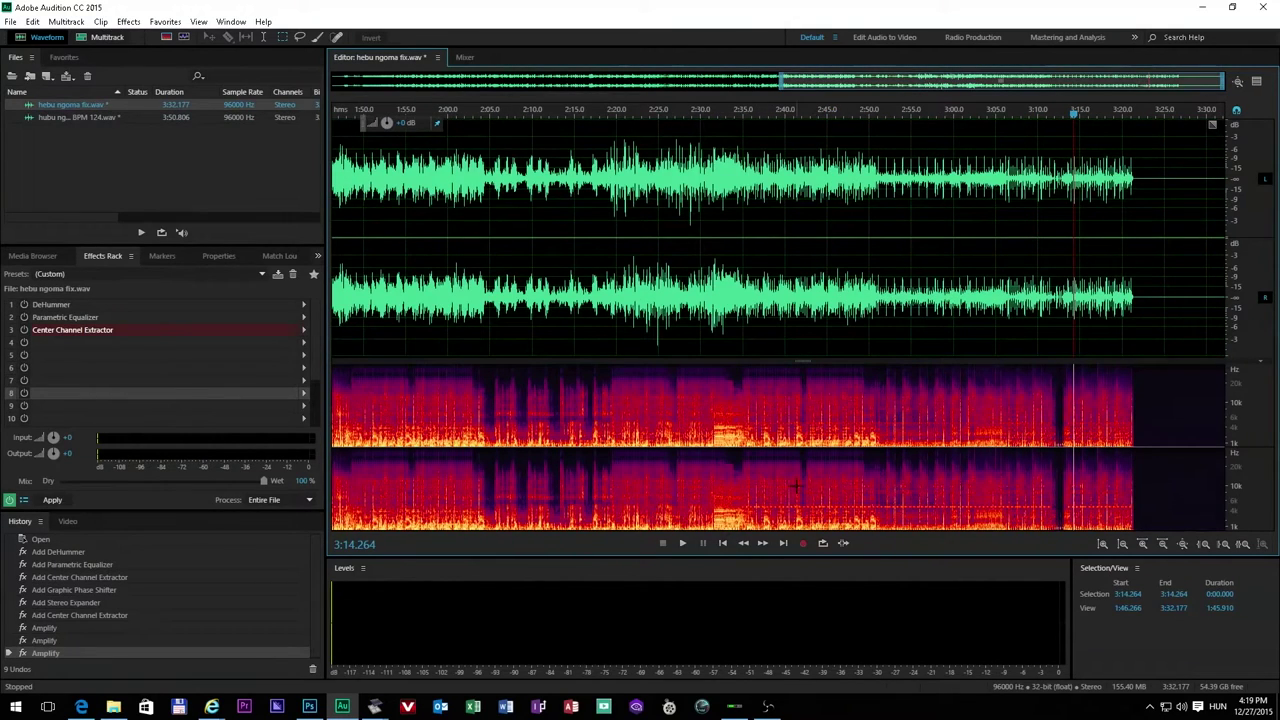
{"action": "scroll", "coordinate": [798, 500], "scroll_direction": "up", "scroll_amount": 2}
{"action": "left_click_drag", "start_coordinate": [805, 362], "coordinate": [803, 245]}
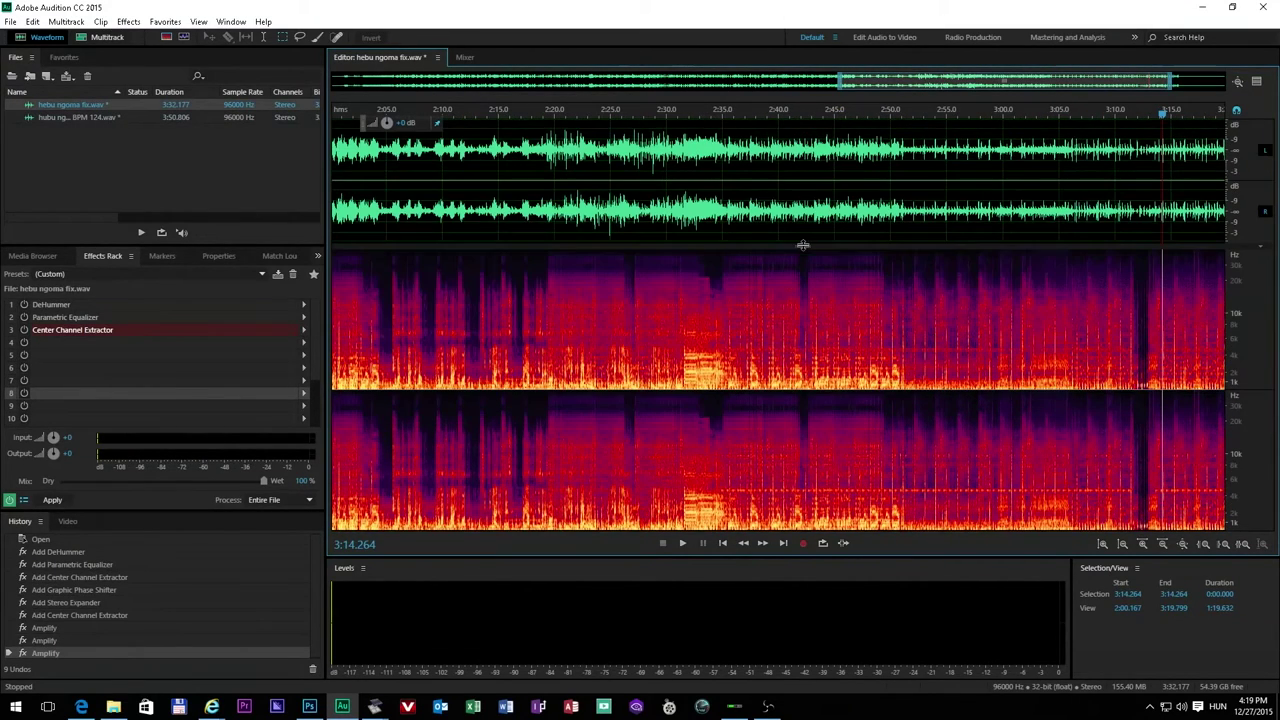
{"action": "scroll", "coordinate": [776, 470], "scroll_direction": "up", "scroll_amount": 10}
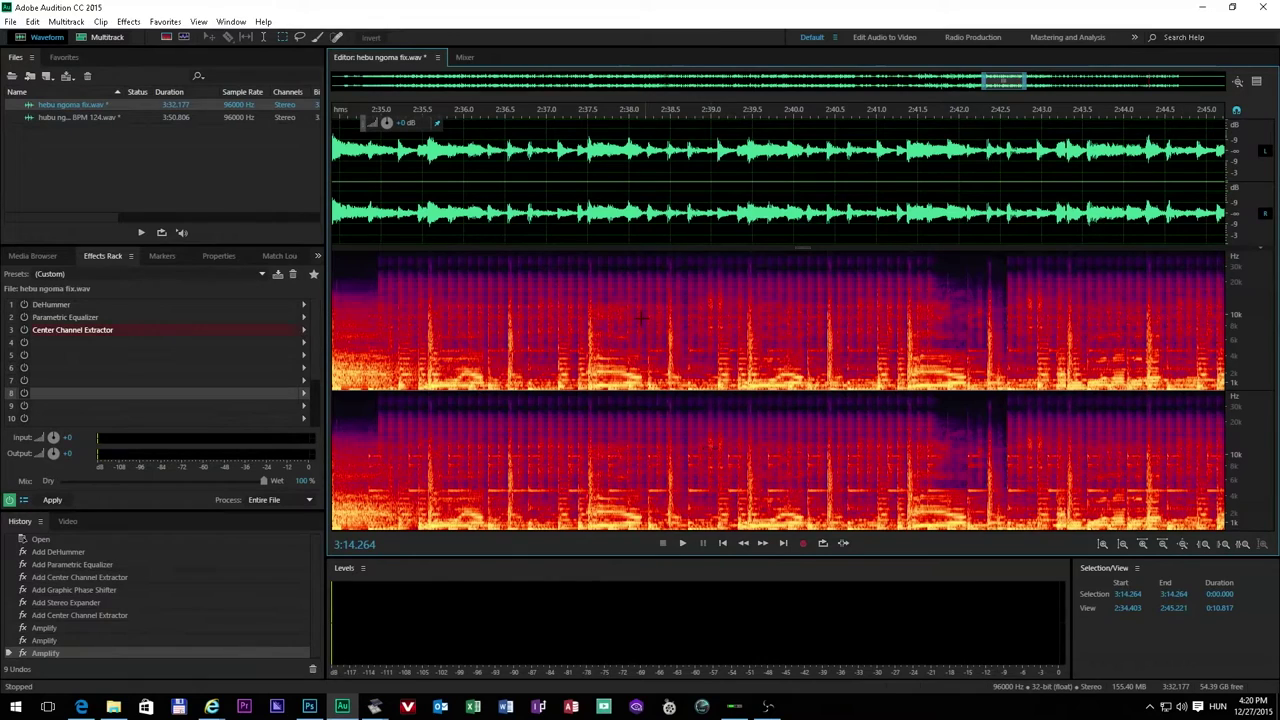
{"action": "left_click", "coordinate": [473, 172]}
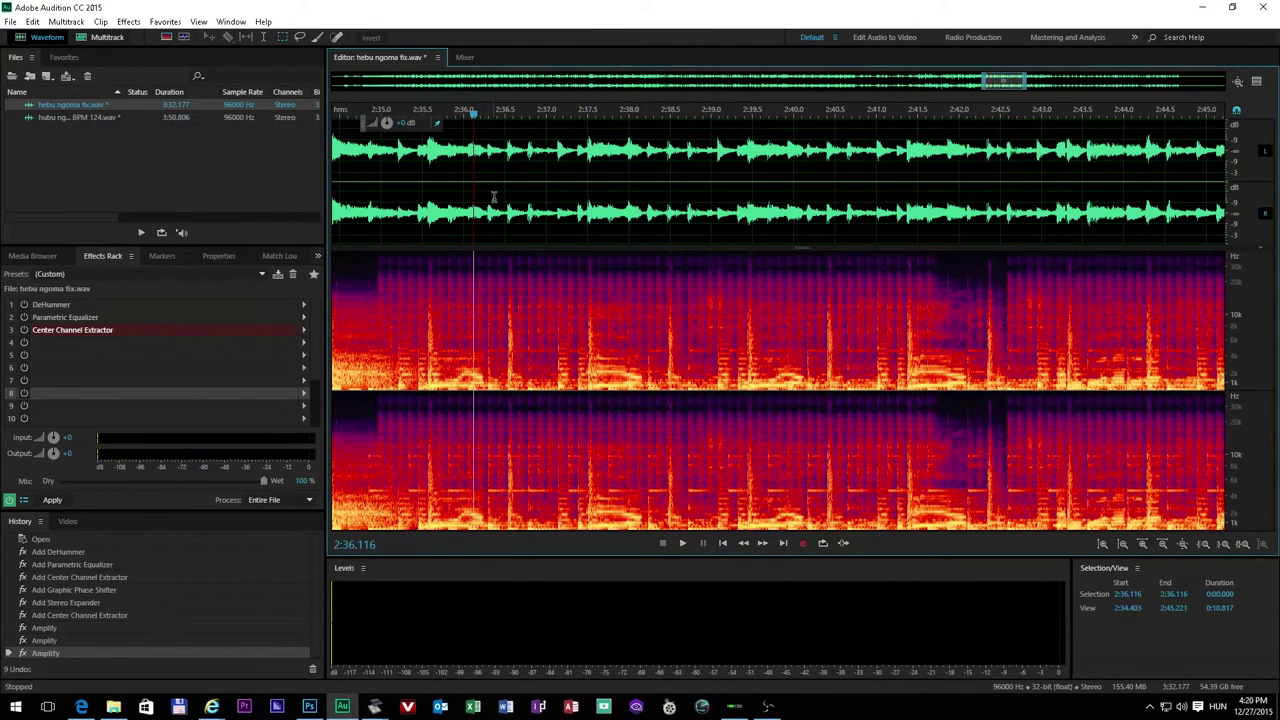
{"action": "scroll", "coordinate": [500, 215], "scroll_direction": "down", "scroll_amount": 3}
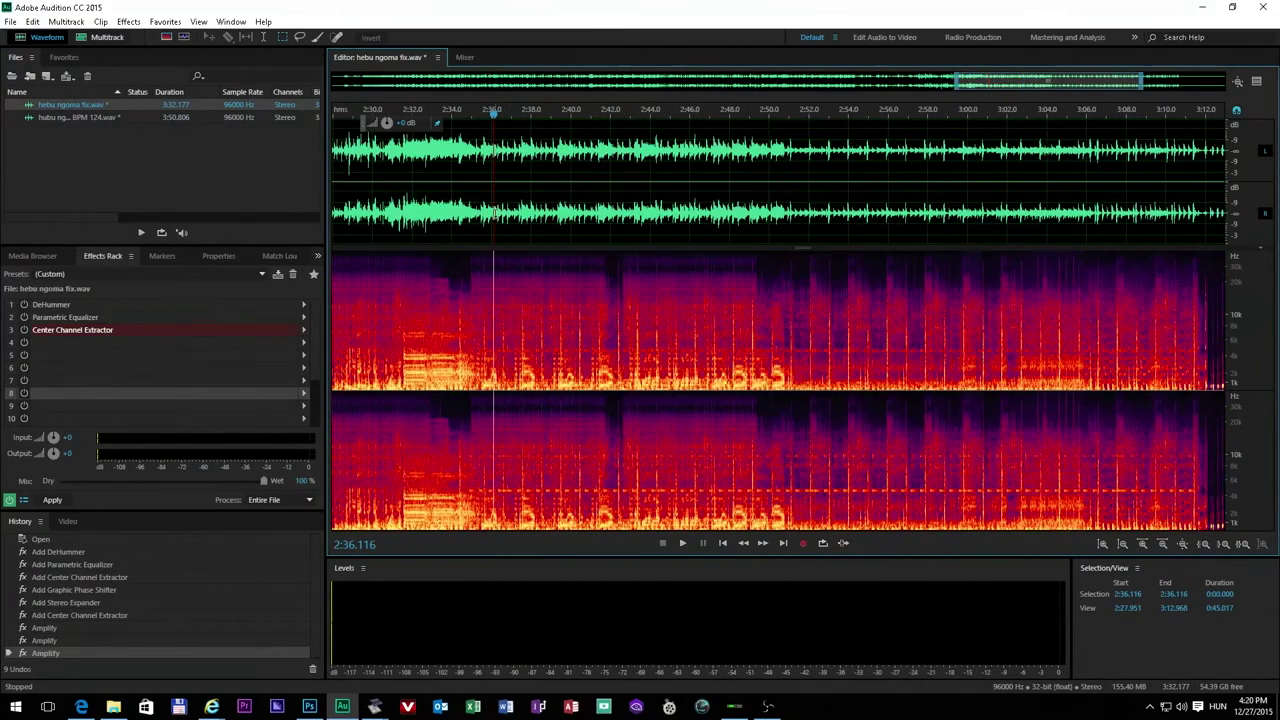
Step: Play the recording from 1:49.163 with a wide stretch of the file in view, and stop playback
{"action": "left_click", "coordinate": [500, 176]}
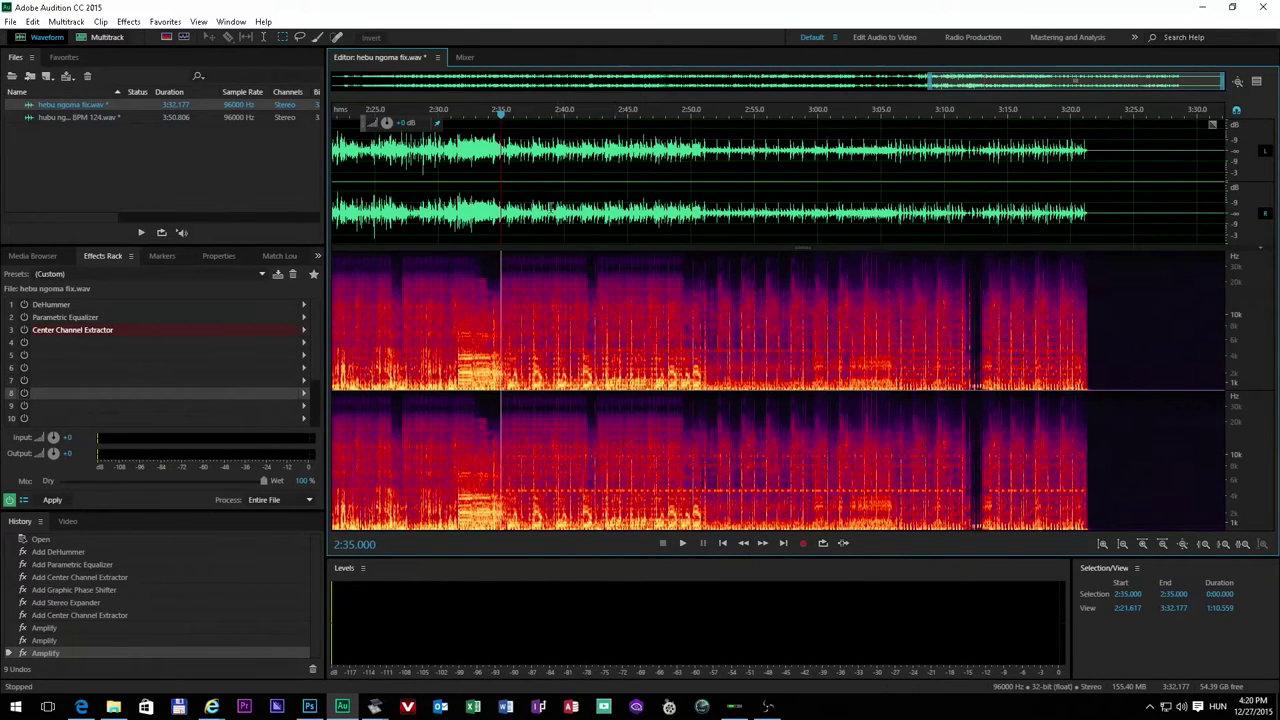
{"action": "scroll", "coordinate": [520, 245], "scroll_direction": "down", "scroll_amount": 2}
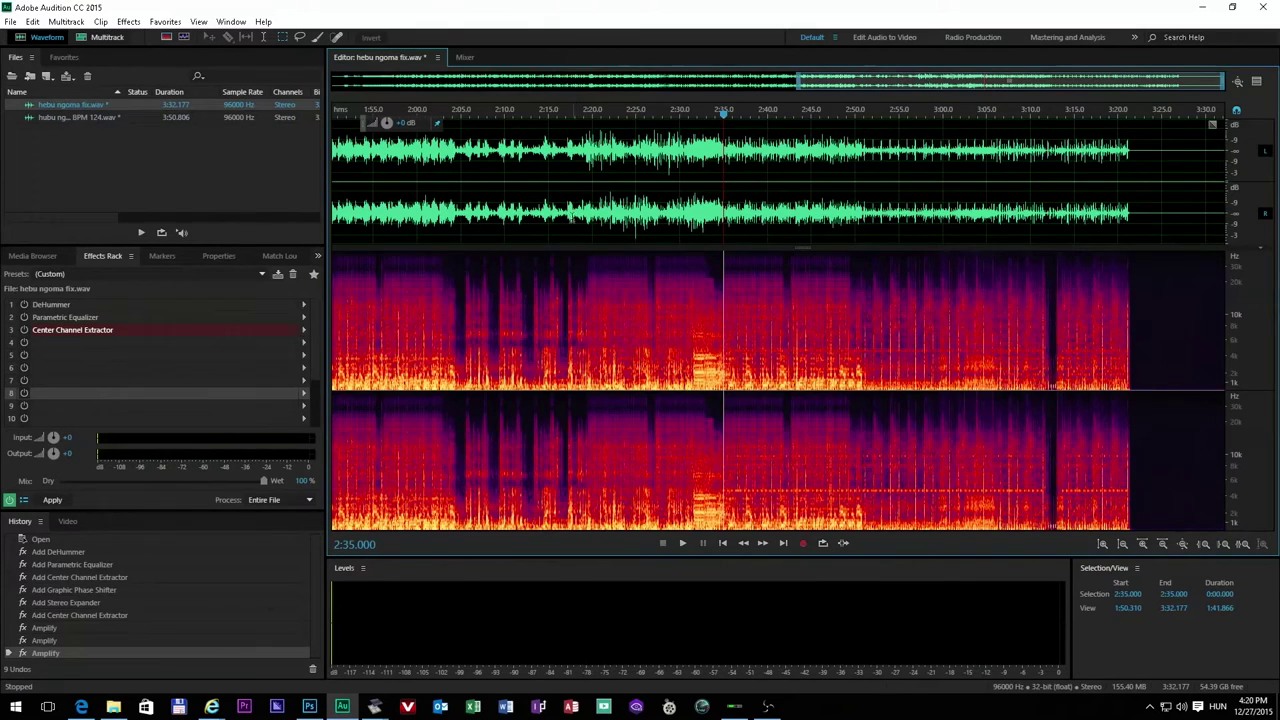
{"action": "scroll", "coordinate": [570, 220], "scroll_direction": "down", "scroll_amount": 1}
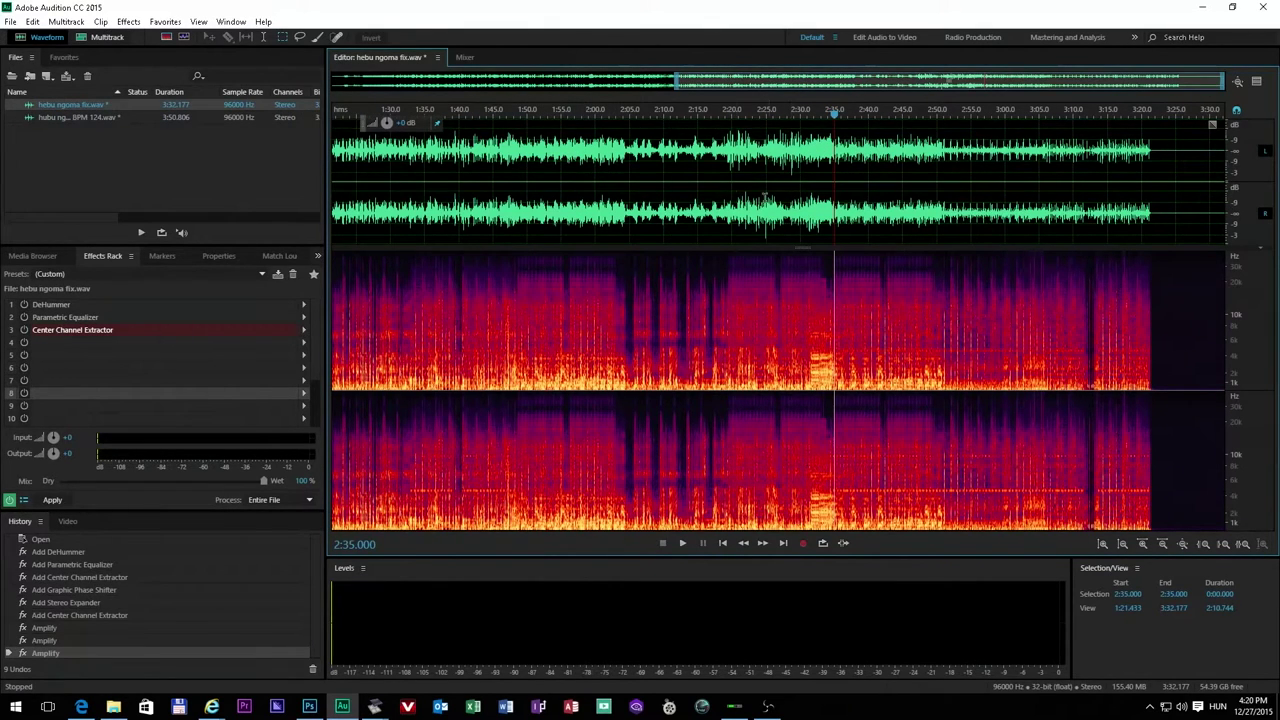
{"action": "left_click", "coordinate": [521, 168]}
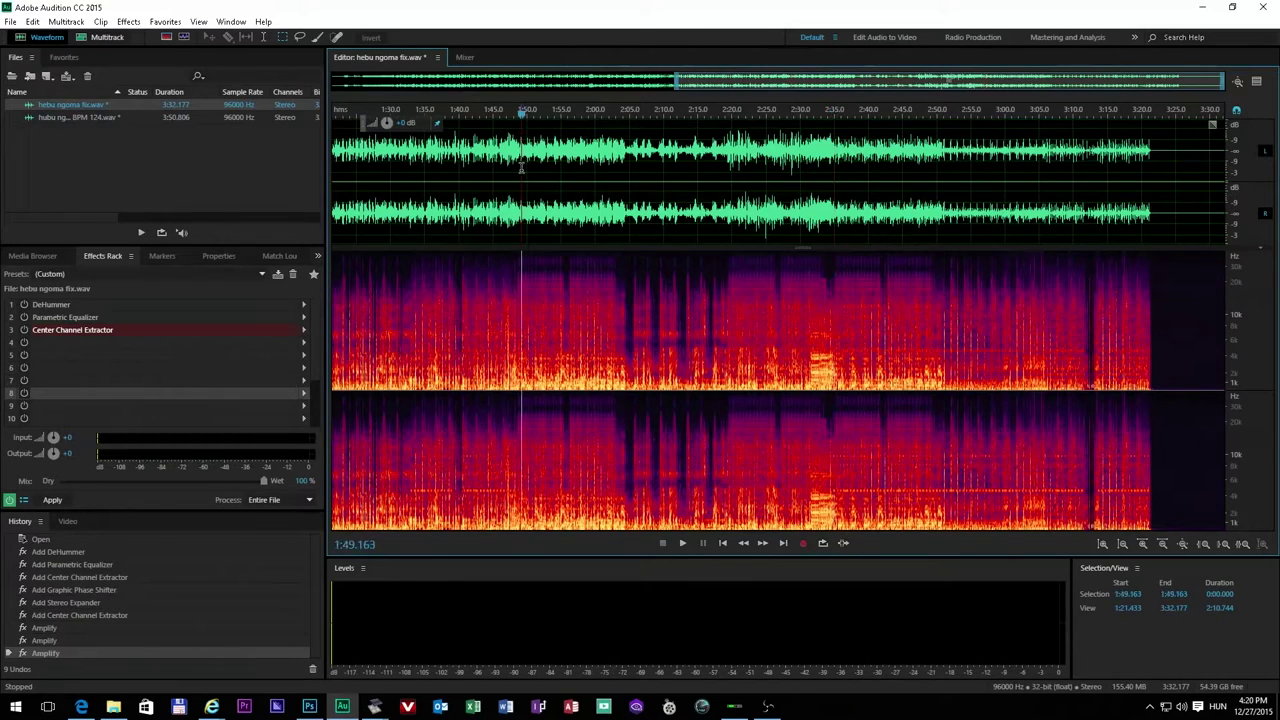
{"action": "left_click", "coordinate": [677, 544]}
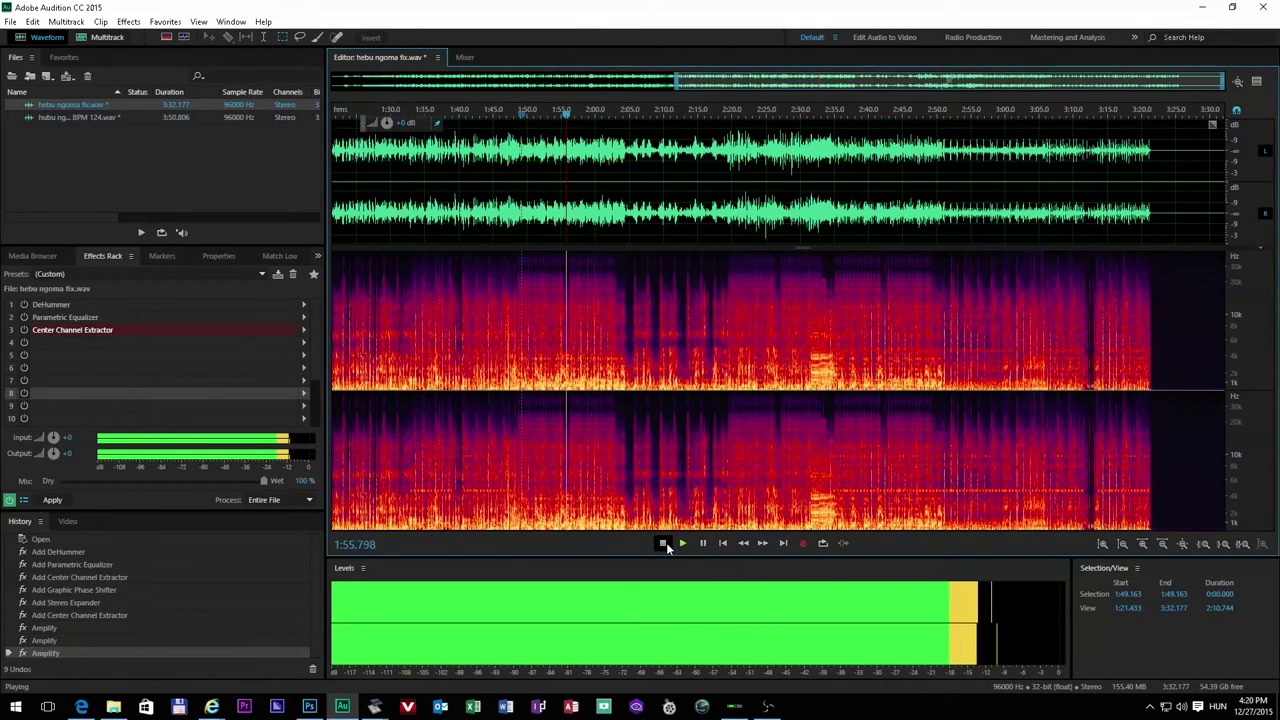
{"action": "left_click", "coordinate": [664, 543]}
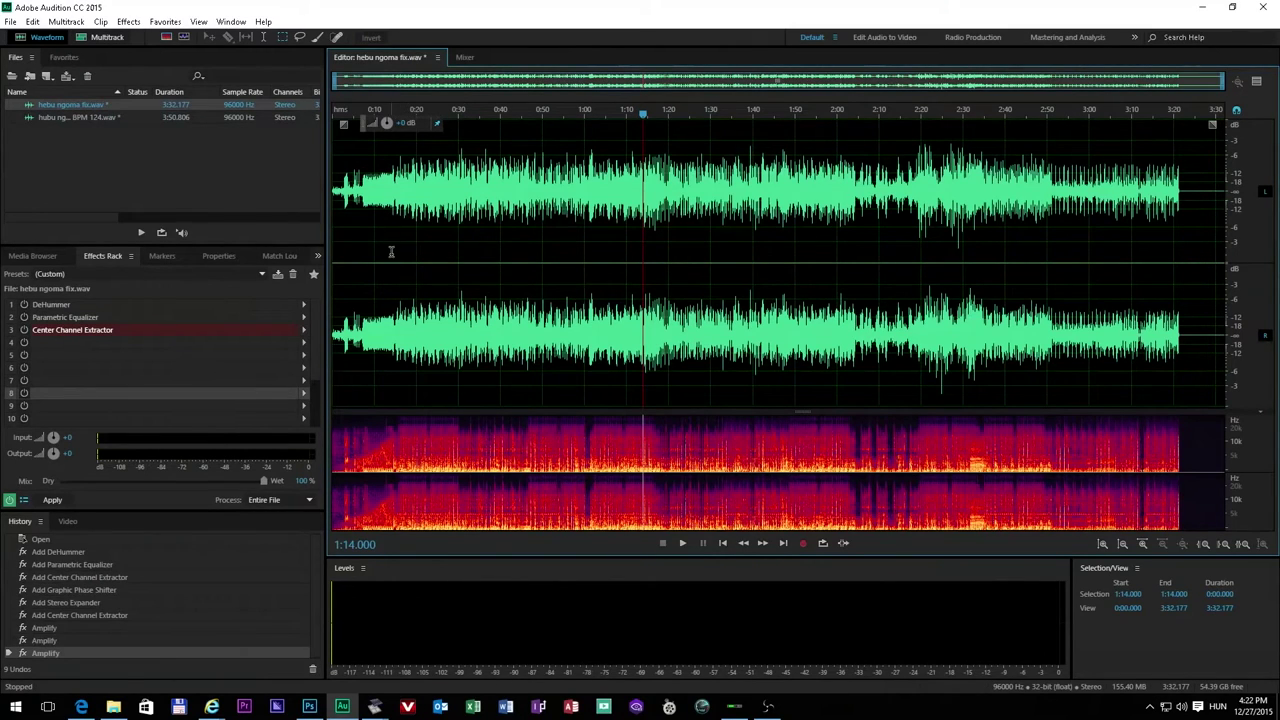
Step: Examine the spectrum around 1:09–1:20 and 1:30–1:42 in an enlarged spectral display, and make the waveform display larger again
{"action": "left_click", "coordinate": [958, 245]}
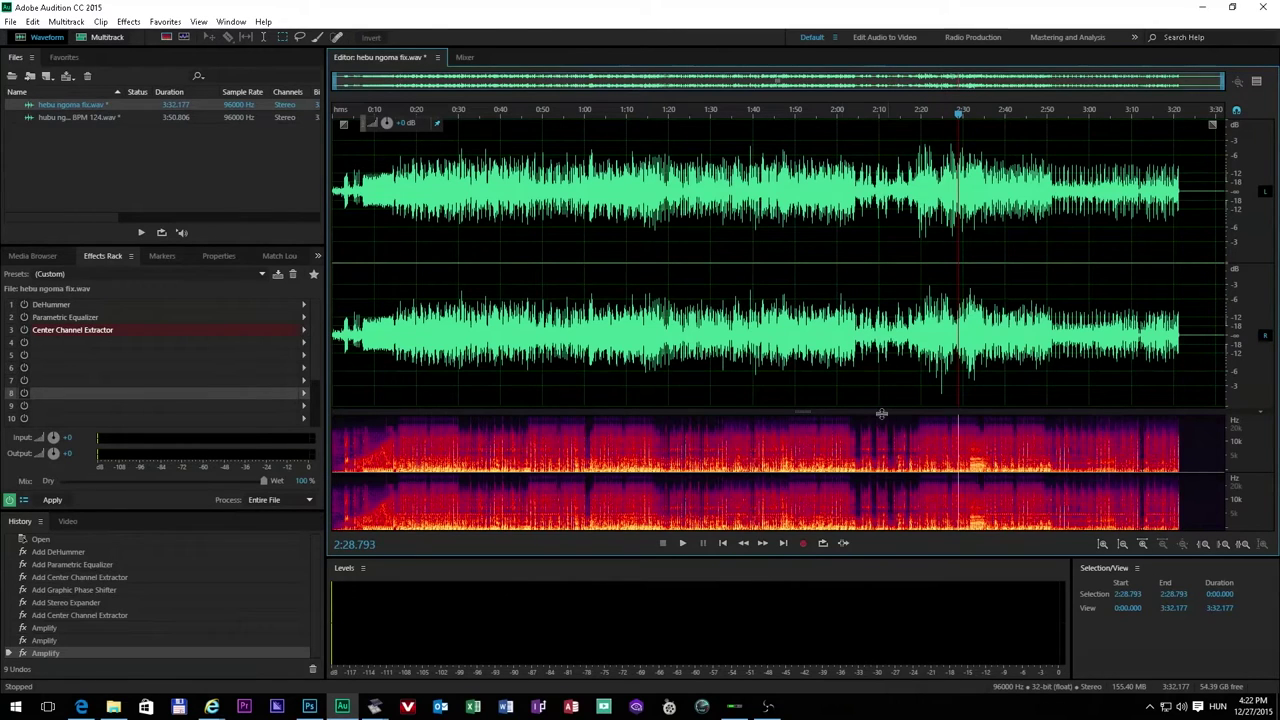
{"action": "left_click_drag", "start_coordinate": [800, 411], "coordinate": [798, 226]}
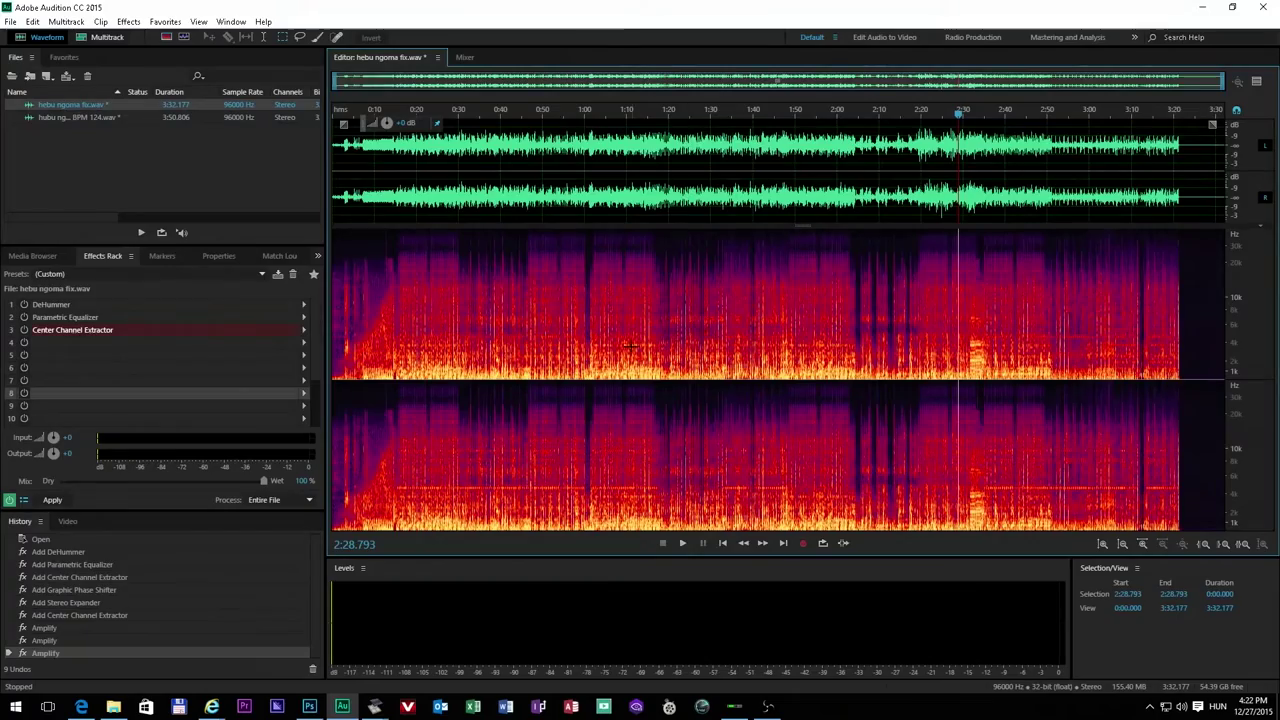
{"action": "scroll", "coordinate": [670, 340], "scroll_direction": "up", "scroll_amount": 8}
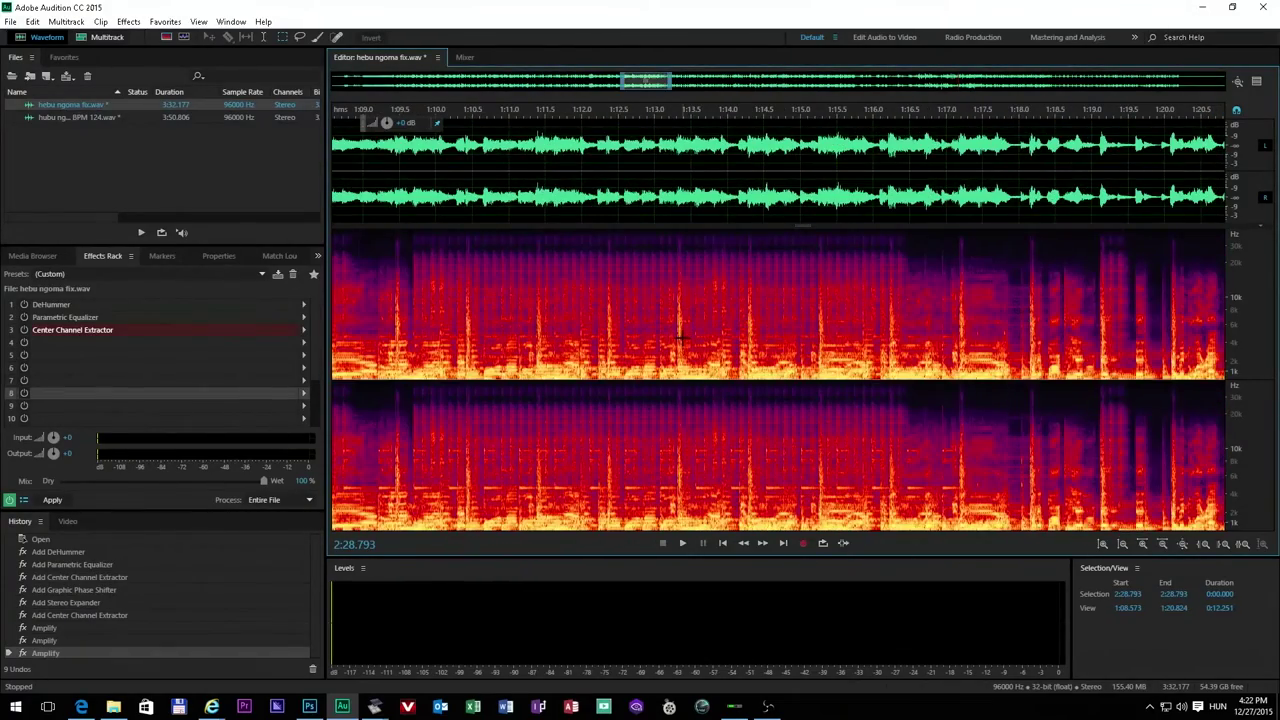
{"action": "scroll", "coordinate": [680, 338], "scroll_direction": "down", "scroll_amount": 5}
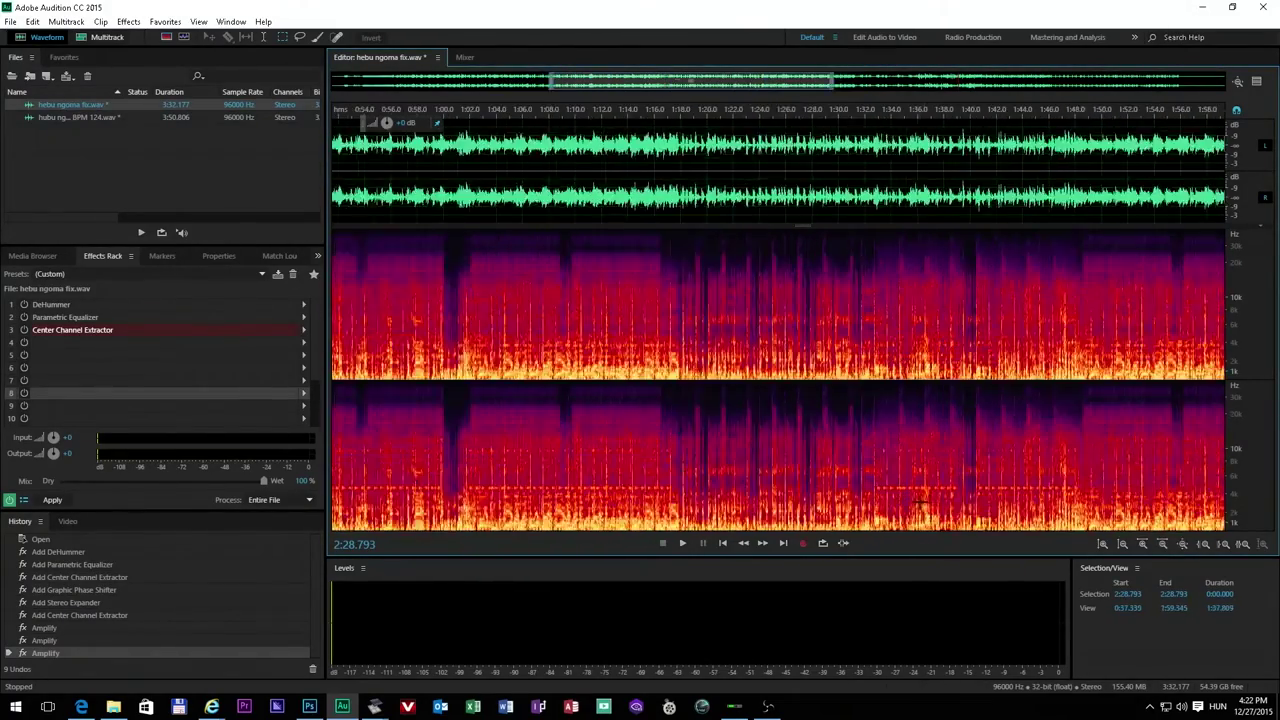
{"action": "scroll", "coordinate": [921, 501], "scroll_direction": "up", "scroll_amount": 6}
{"action": "scroll", "coordinate": [1216, 497], "scroll_direction": "down", "scroll_amount": 2}
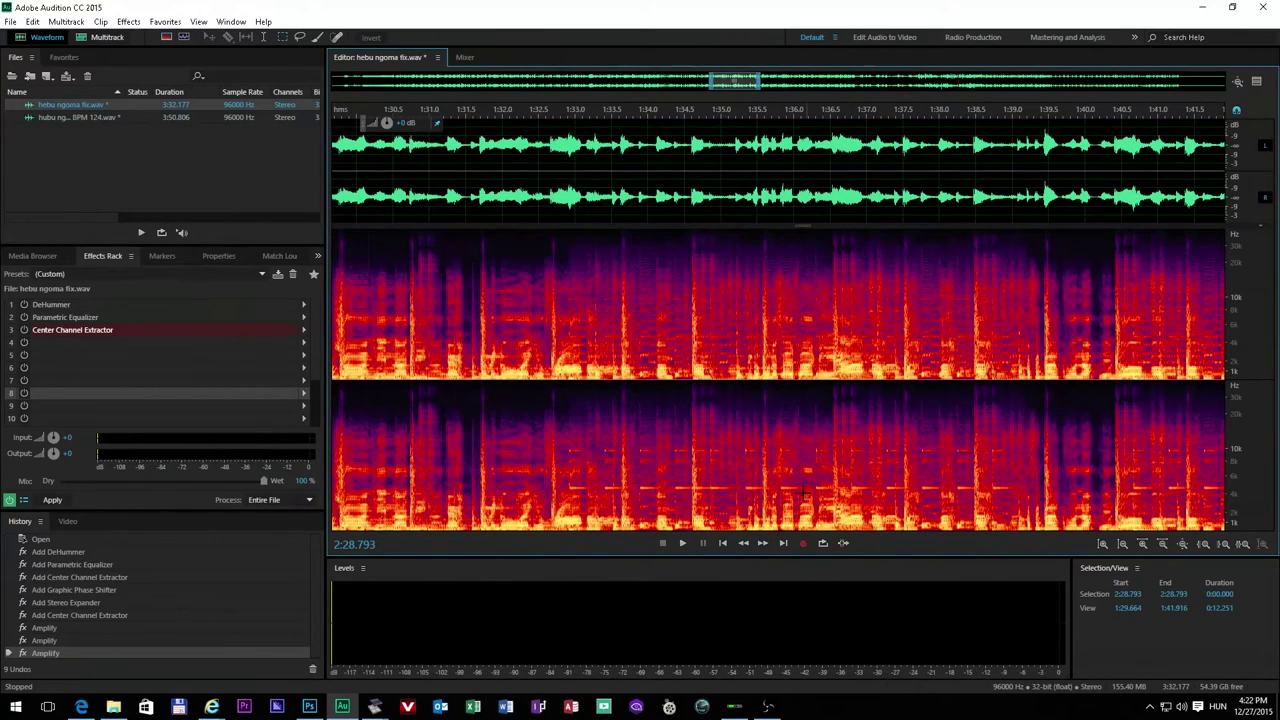
{"action": "scroll", "coordinate": [680, 490], "scroll_direction": "up", "scroll_amount": 3}
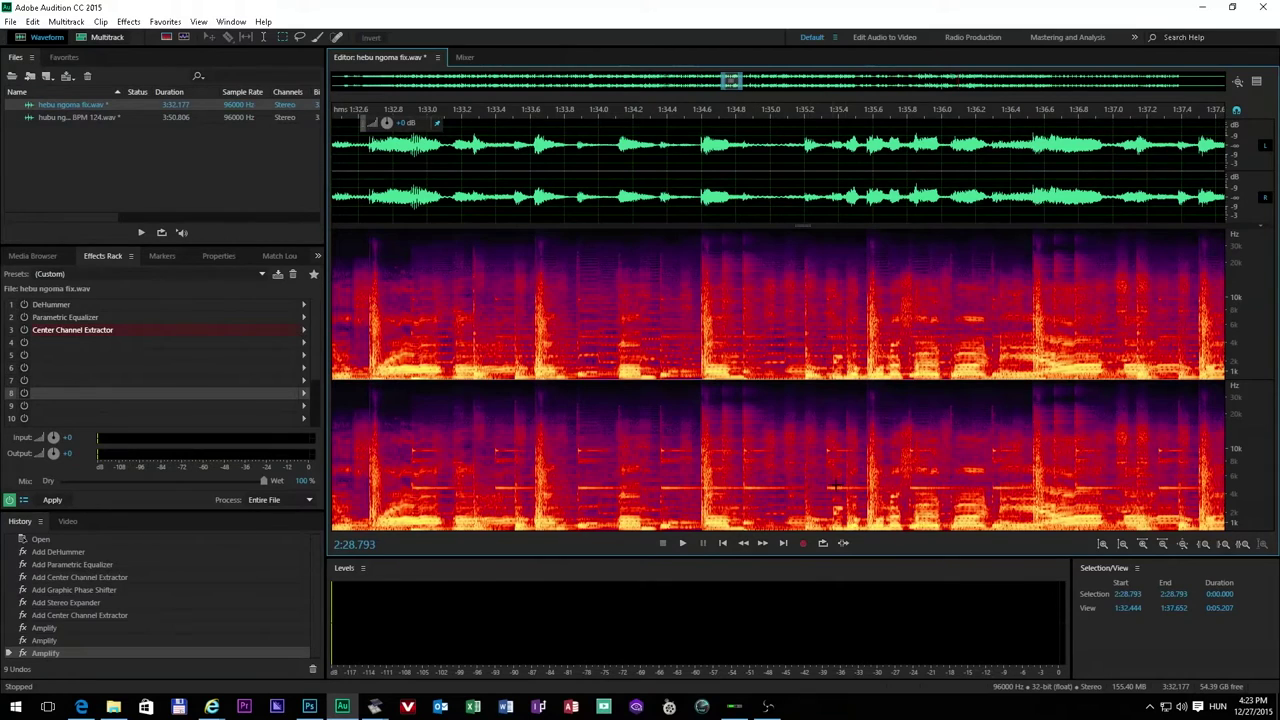
{"action": "scroll", "coordinate": [679, 300], "scroll_direction": "down", "scroll_amount": 5}
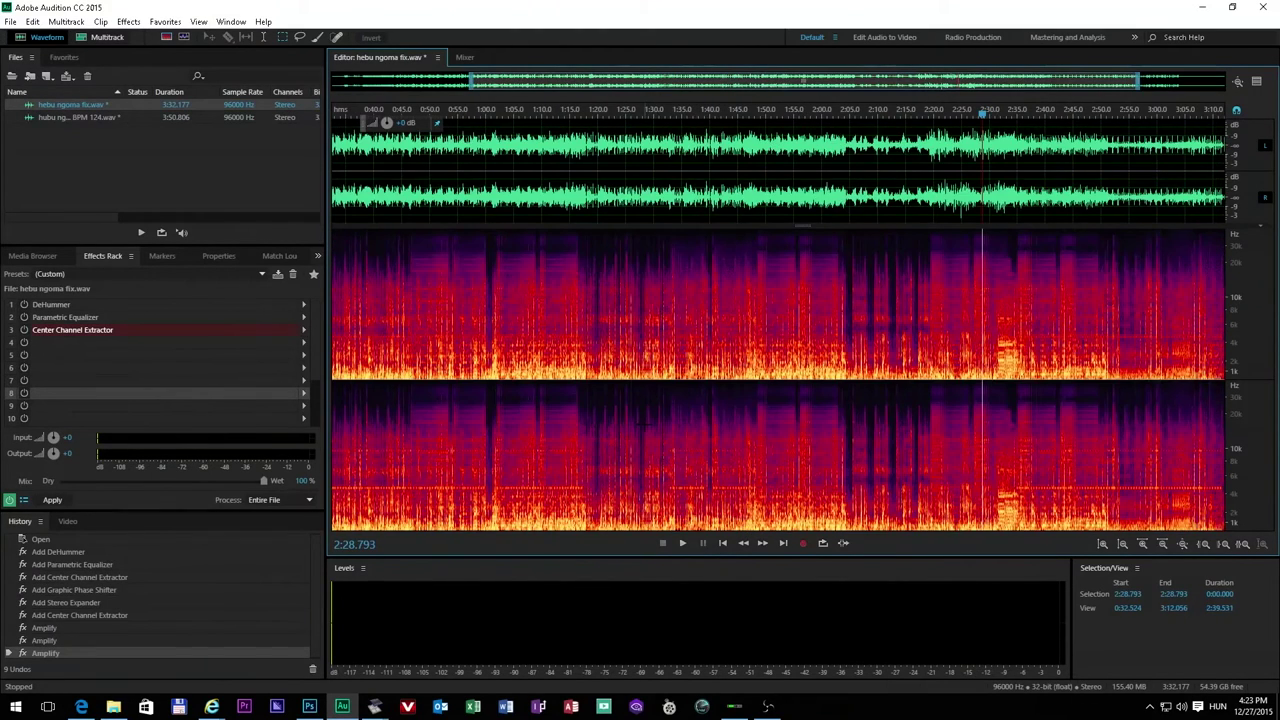
{"action": "scroll", "coordinate": [647, 415], "scroll_direction": "down", "scroll_amount": 2}
{"action": "left_click_drag", "start_coordinate": [805, 233], "coordinate": [808, 304]}
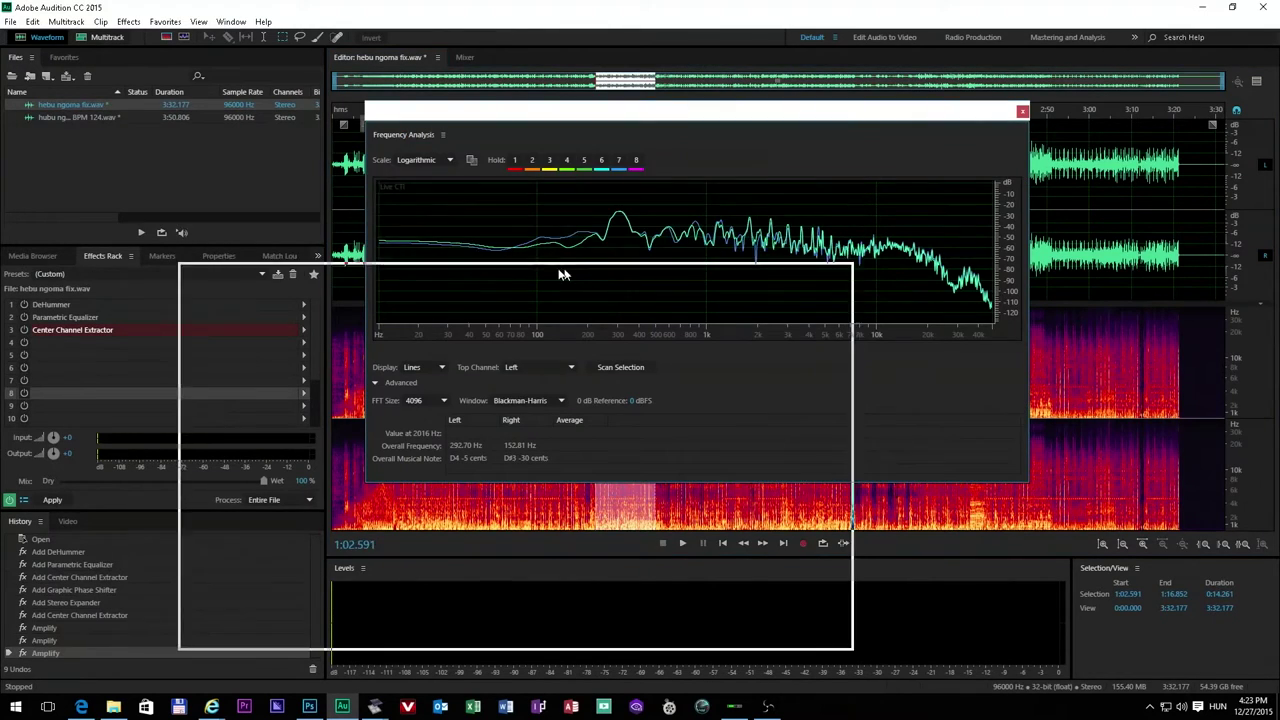
Step: Move the Frequency Analysis window aside, make it narrower, and play the selection from 1:02.591 to 1:16.852
{"action": "left_click_drag", "start_coordinate": [583, 267], "coordinate": [431, 108]}
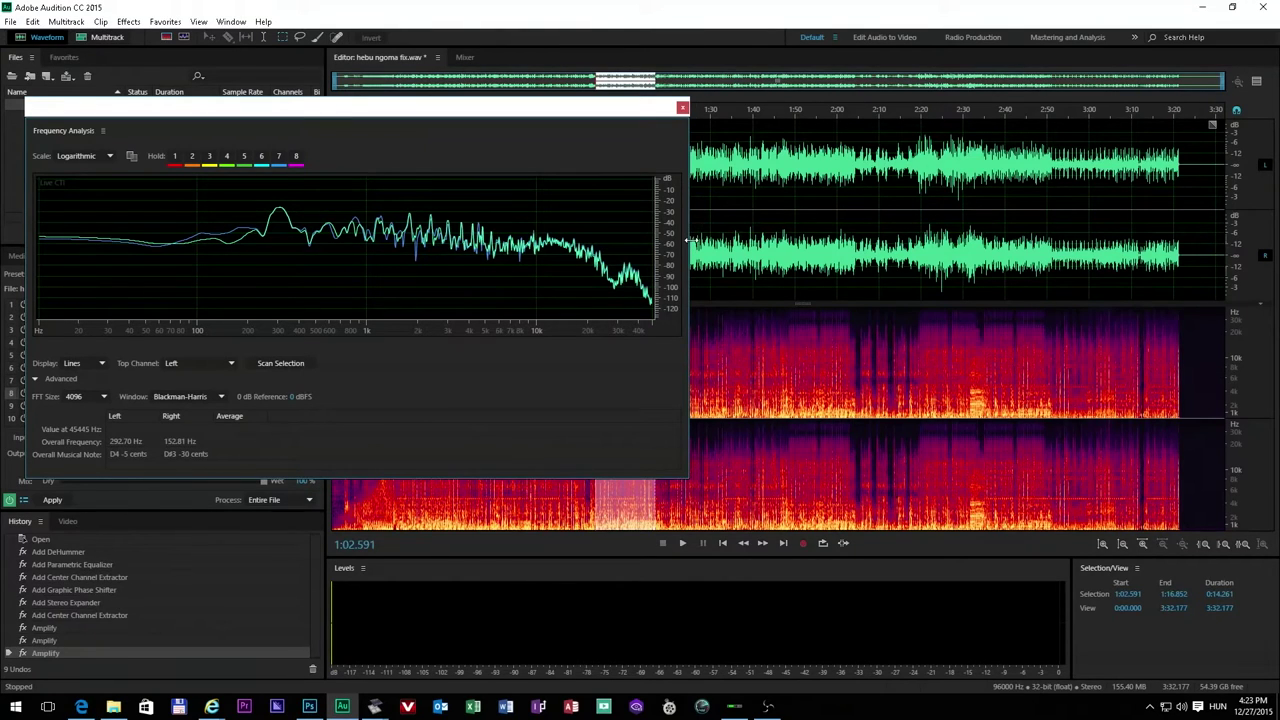
{"action": "left_click_drag", "start_coordinate": [689, 240], "coordinate": [643, 240]}
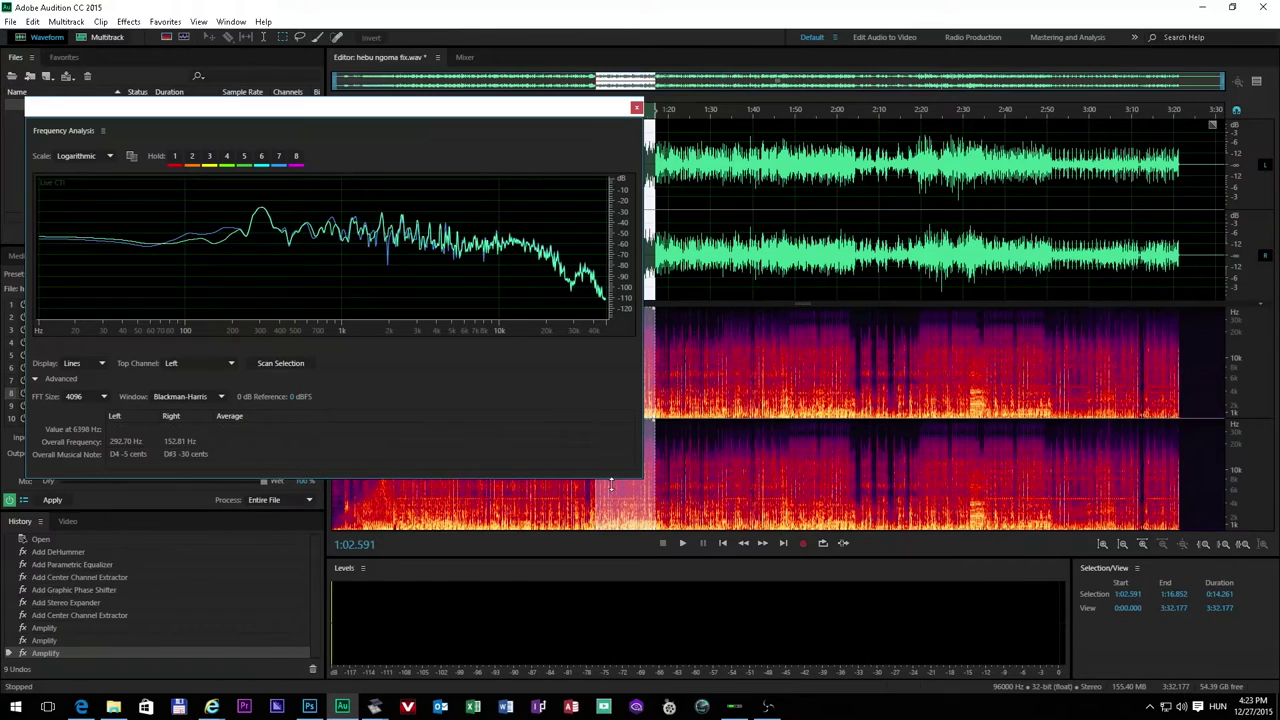
{"action": "left_click", "coordinate": [683, 544]}
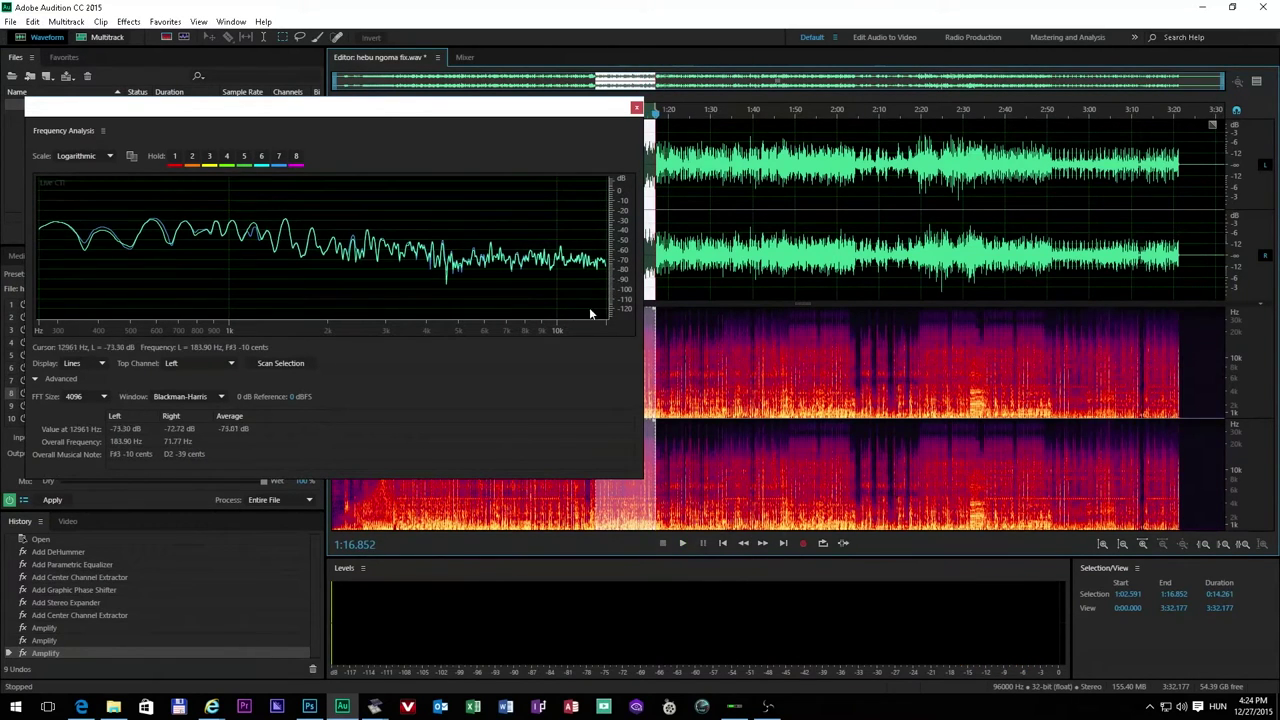
Step: Examine the frequency curve at 1:16.852 over a wider decibel range in a taller, repositioned Frequency Analysis window
{"action": "scroll", "coordinate": [617, 272], "scroll_direction": "down", "scroll_amount": 5}
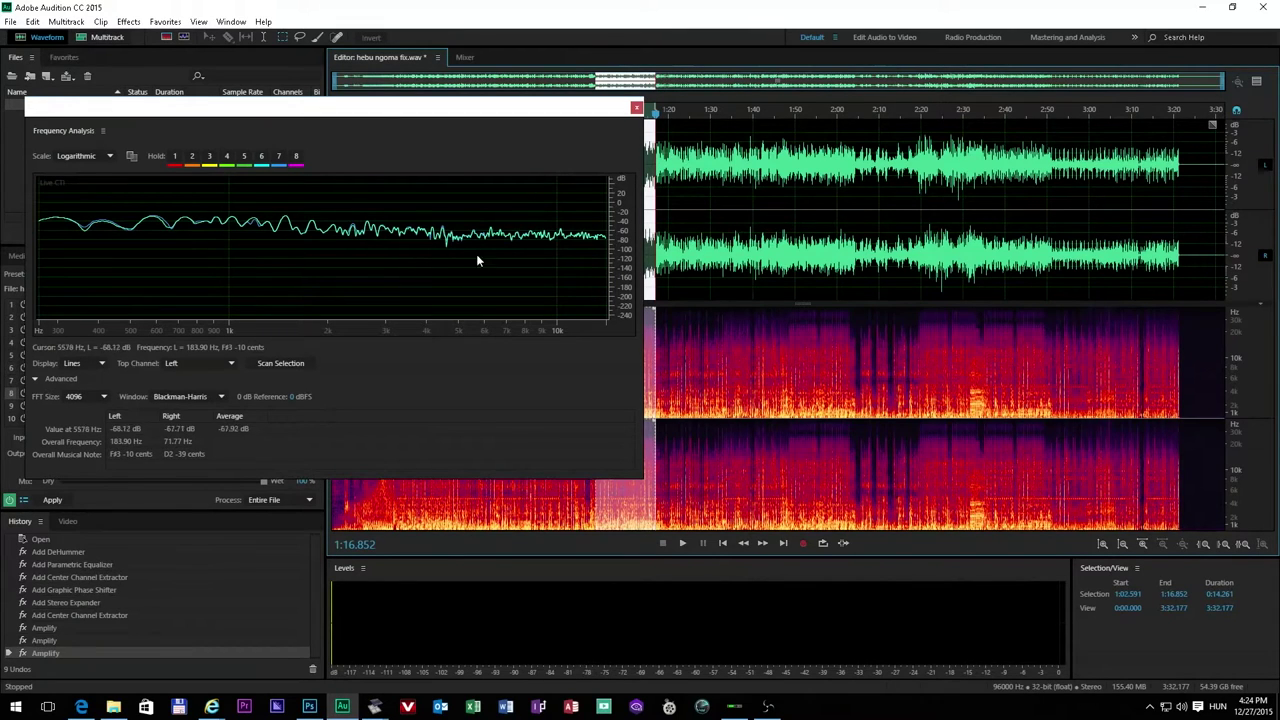
{"action": "left_click_drag", "start_coordinate": [396, 113], "coordinate": [750, 135]}
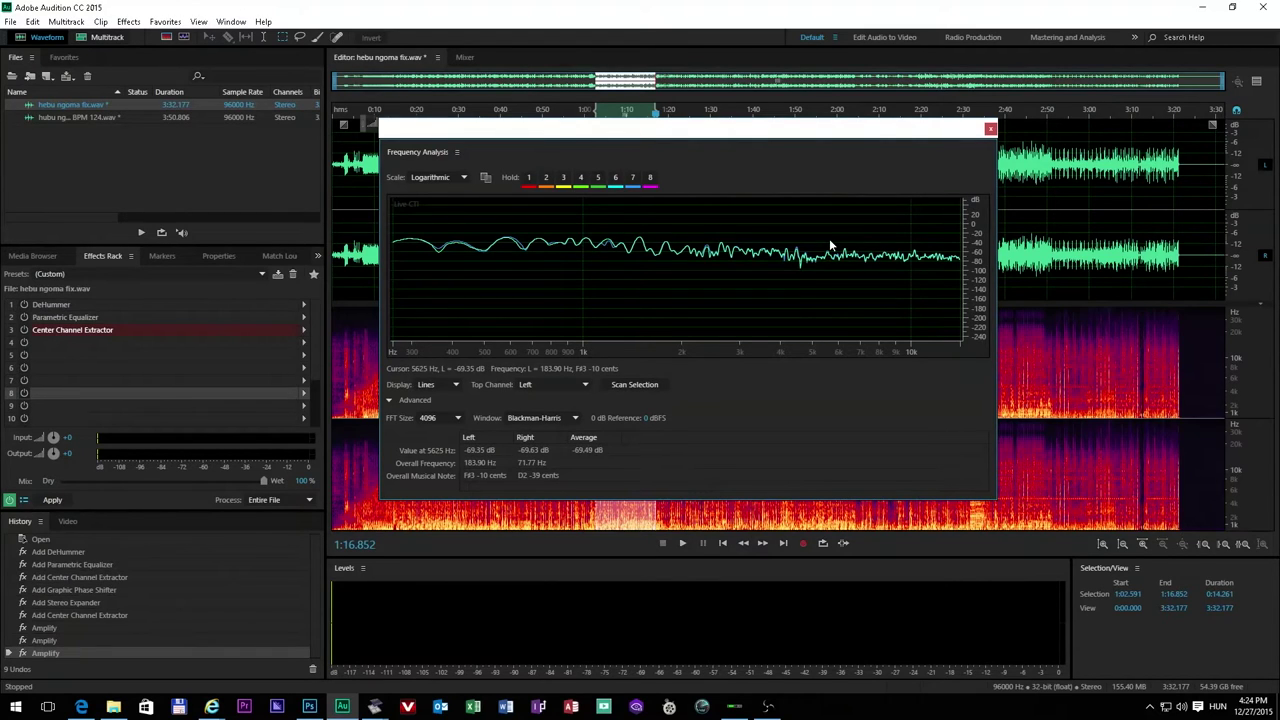
{"action": "left_click_drag", "start_coordinate": [763, 135], "coordinate": [591, 126]}
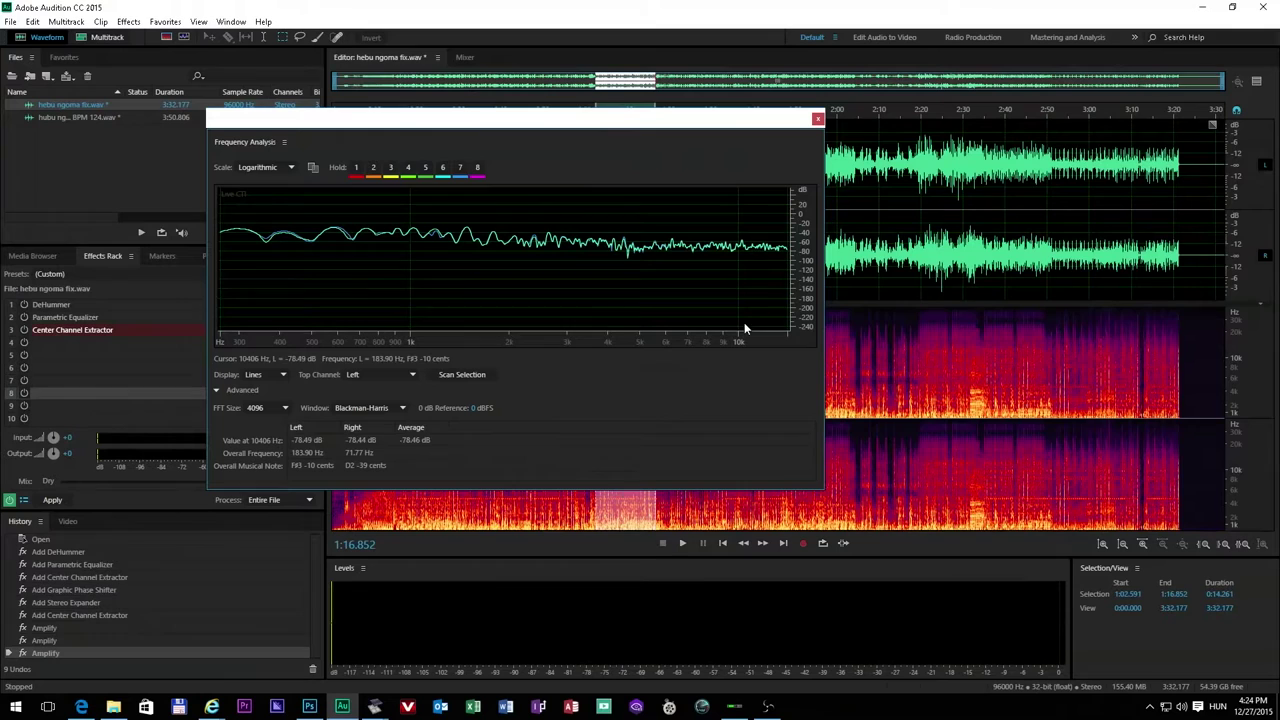
{"action": "left_click_drag", "start_coordinate": [823, 490], "coordinate": [760, 612]}
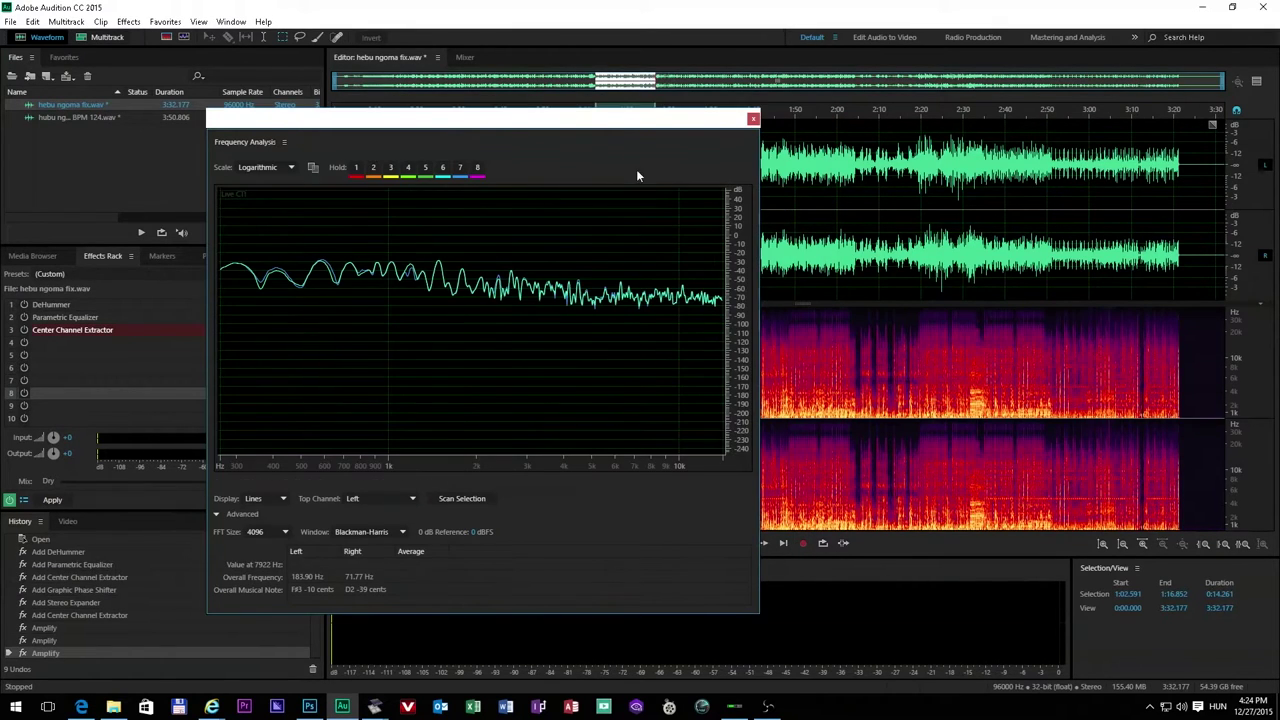
{"action": "left_click_drag", "start_coordinate": [623, 120], "coordinate": [584, 48]}
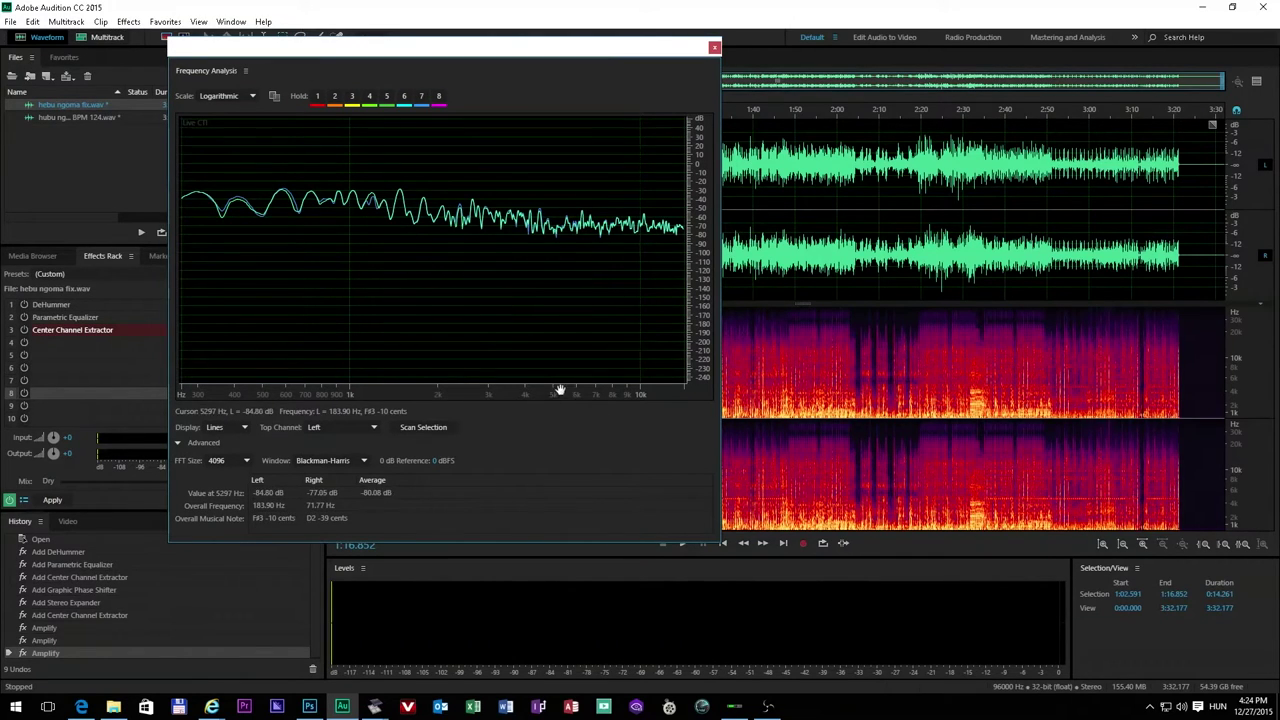
{"action": "scroll", "coordinate": [538, 390], "scroll_direction": "up", "scroll_amount": 5}
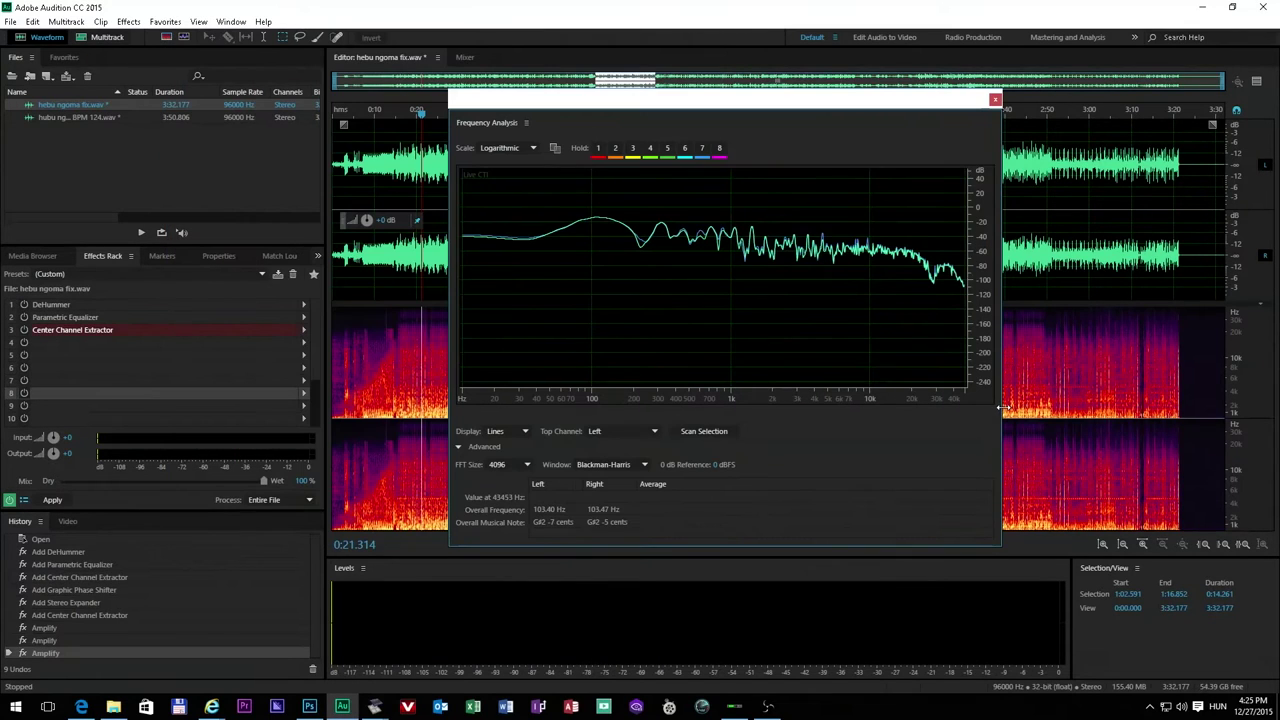
Step: Examine the full frequency curve at 0:21.314 in a widened Frequency Analysis window, and place the window clear of the effects rack entries
{"action": "left_click_drag", "start_coordinate": [1003, 407], "coordinate": [1124, 400]}
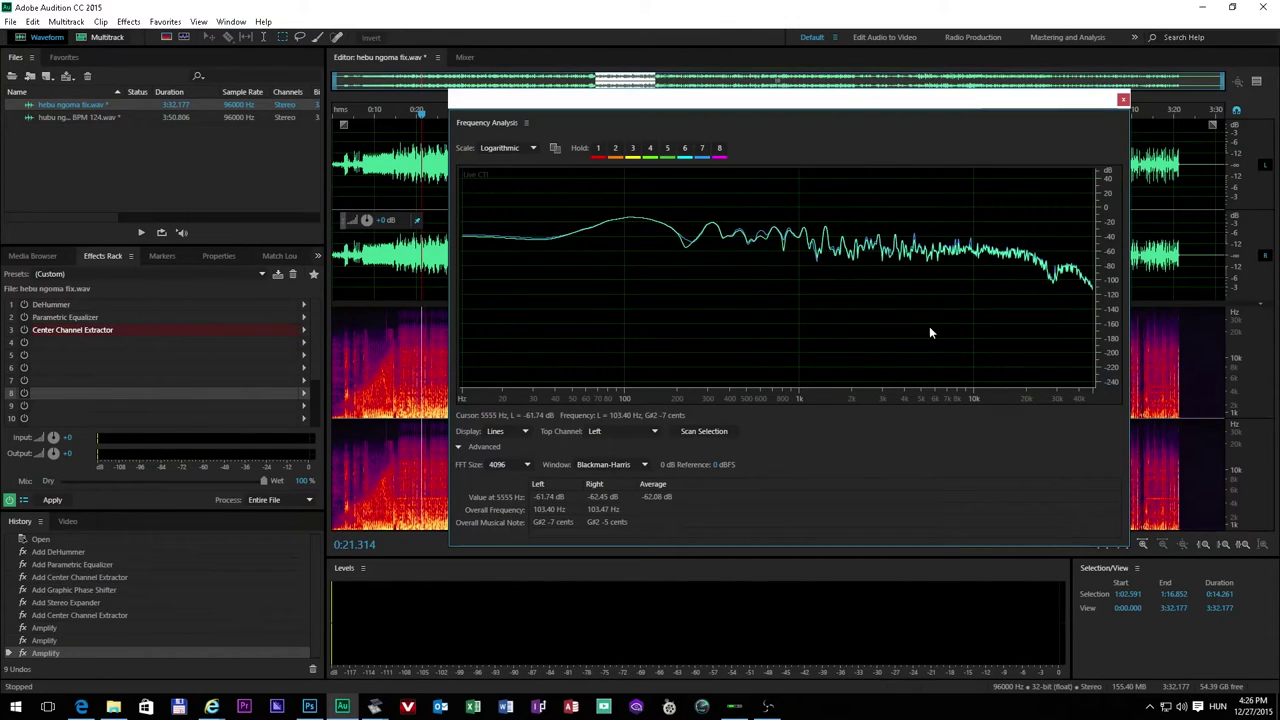
{"action": "left_click_drag", "start_coordinate": [975, 100], "coordinate": [801, 88]}
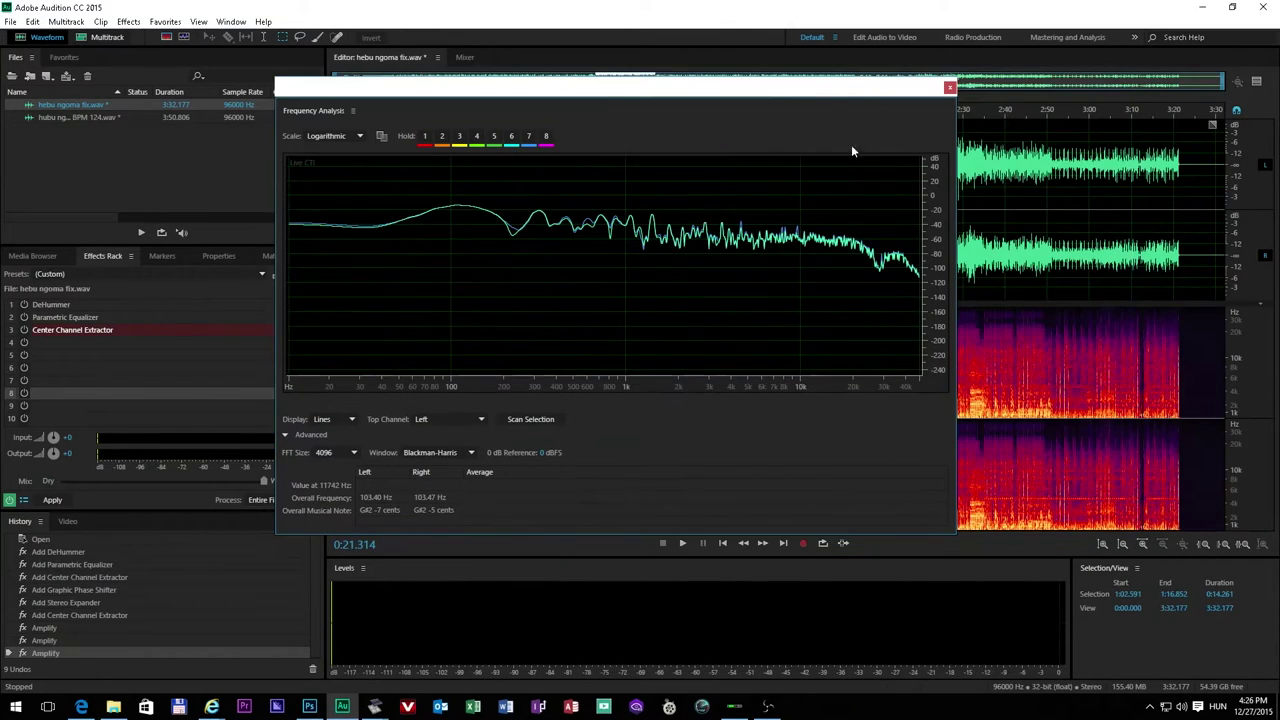
{"action": "left_click_drag", "start_coordinate": [650, 90], "coordinate": [392, 64]}
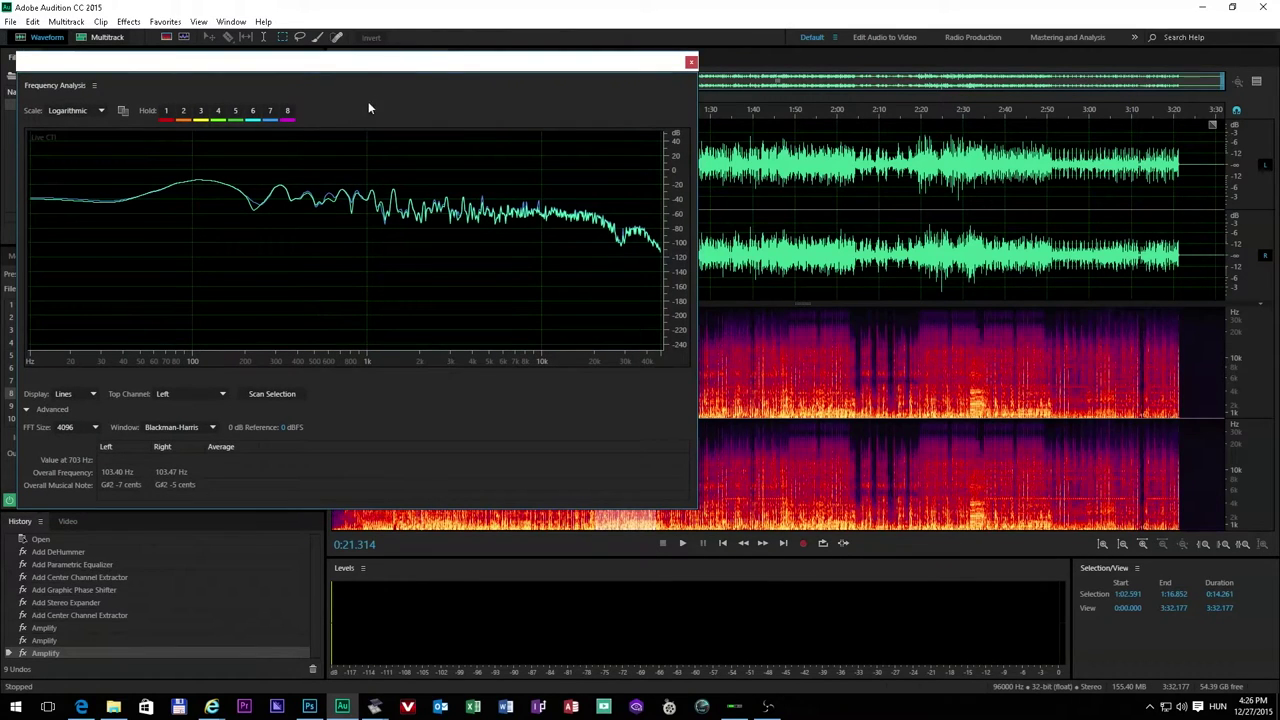
{"action": "left_click_drag", "start_coordinate": [358, 60], "coordinate": [473, 91]}
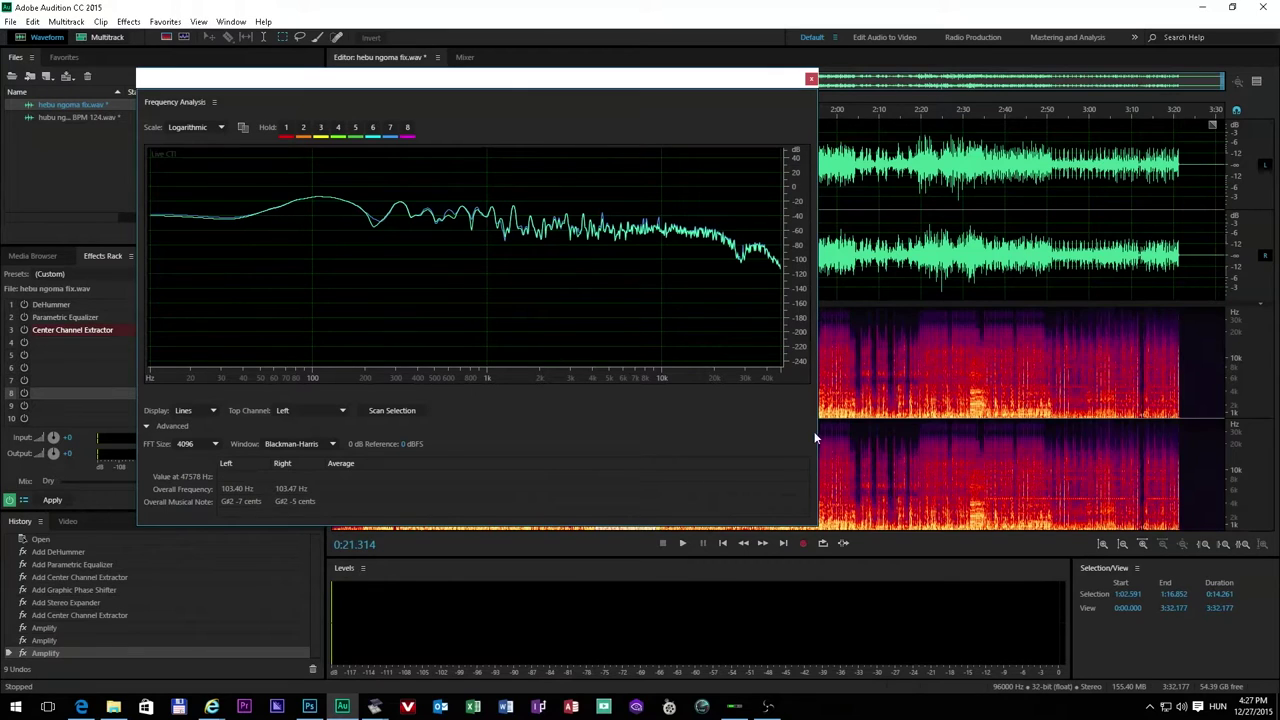
{"action": "left_click_drag", "start_coordinate": [818, 438], "coordinate": [976, 415]}
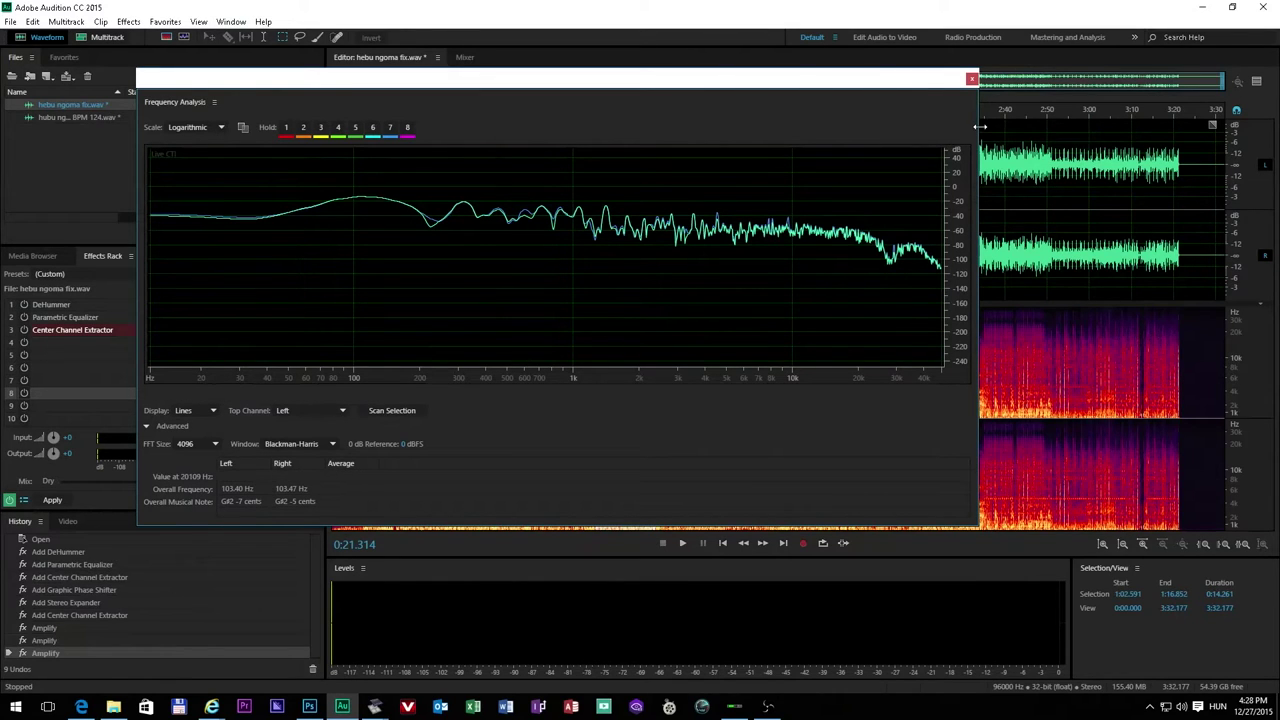
{"action": "left_click_drag", "start_coordinate": [979, 126], "coordinate": [850, 126]}
{"action": "left_click_drag", "start_coordinate": [551, 86], "coordinate": [654, 59]}
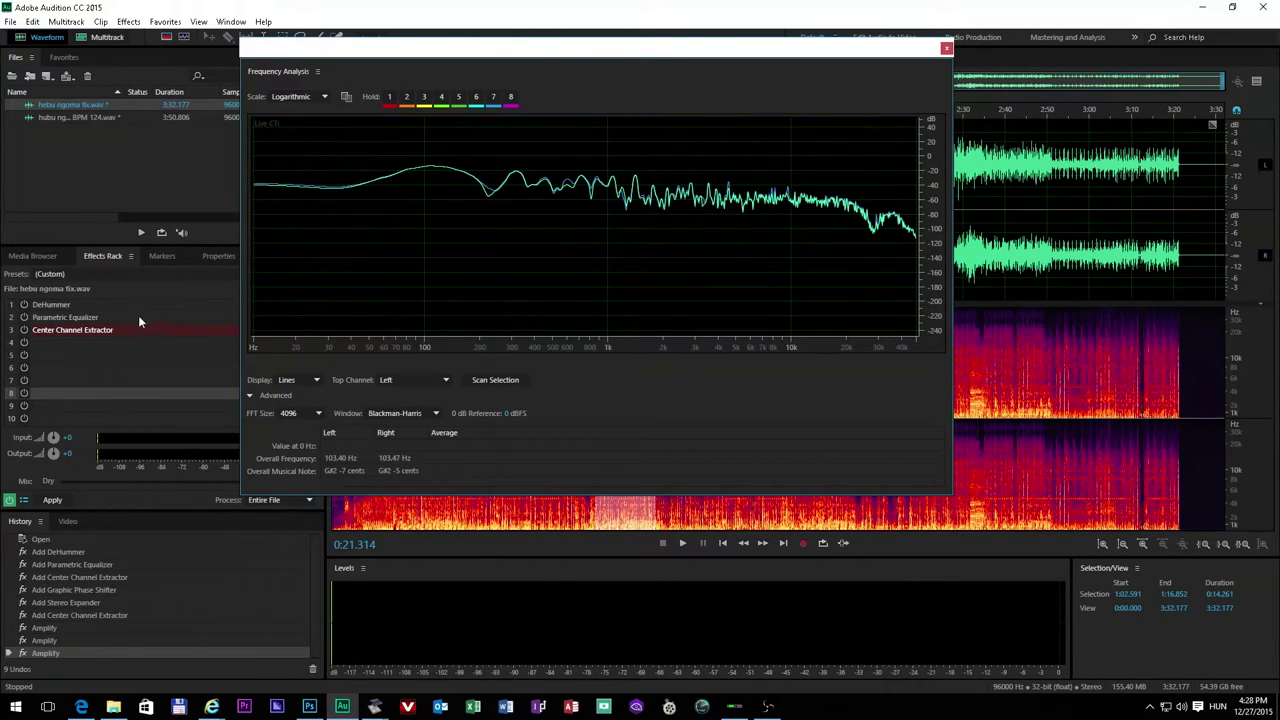
Step: Enable the rack's Parametric Equalizer, open its settings beside the frequency curve, and examine the curve while playing from 0:52.917
{"action": "left_click", "coordinate": [24, 317]}
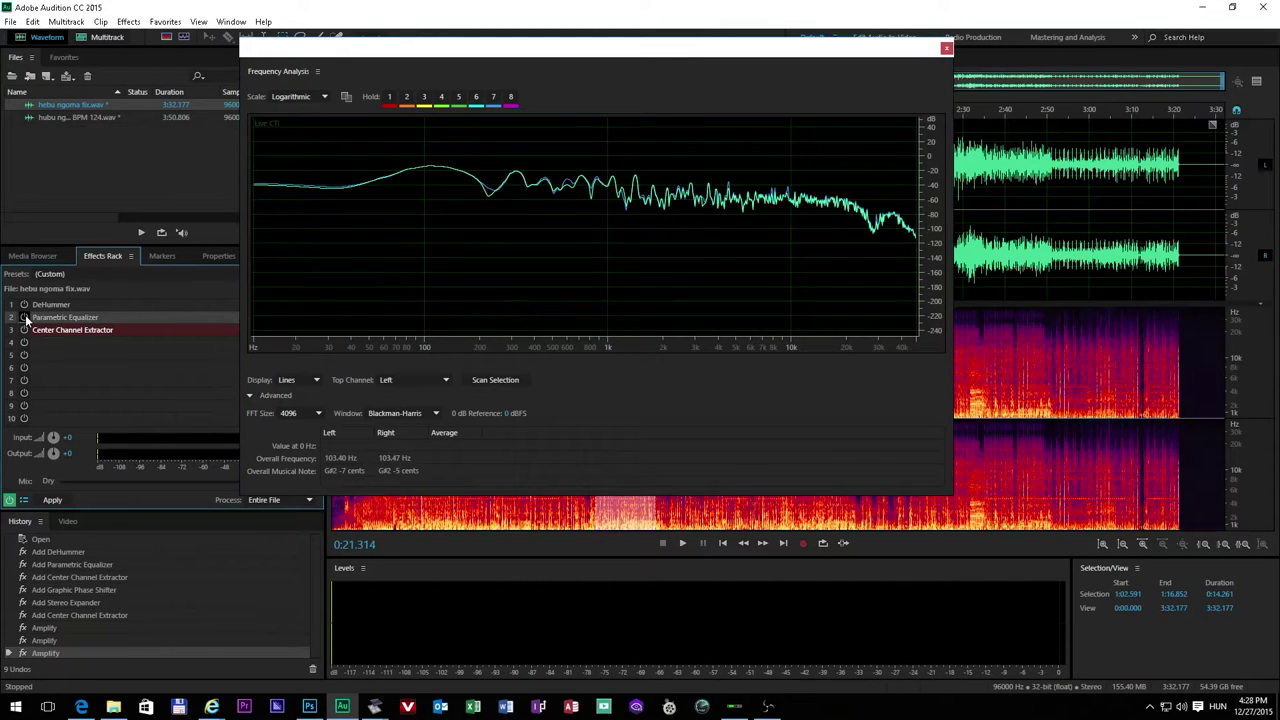
{"action": "double_click", "coordinate": [151, 316]}
{"action": "left_click_drag", "start_coordinate": [690, 180], "coordinate": [474, 150]}
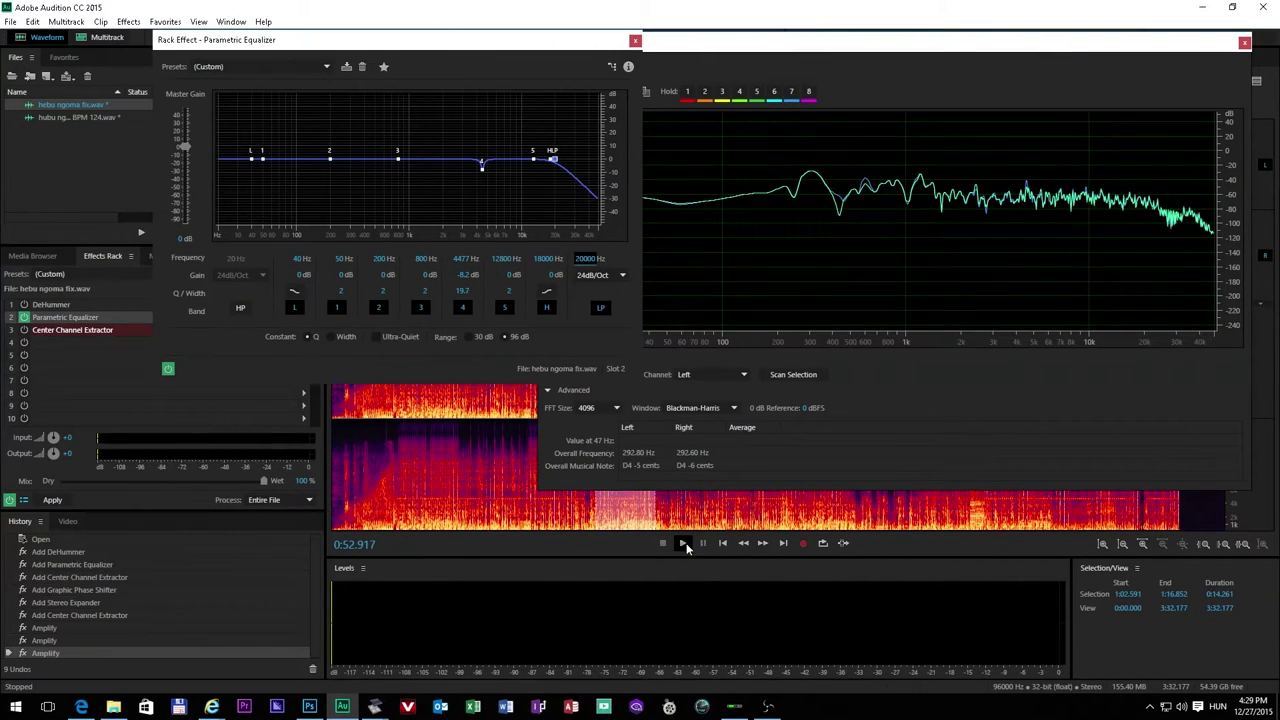
{"action": "left_click", "coordinate": [684, 544]}
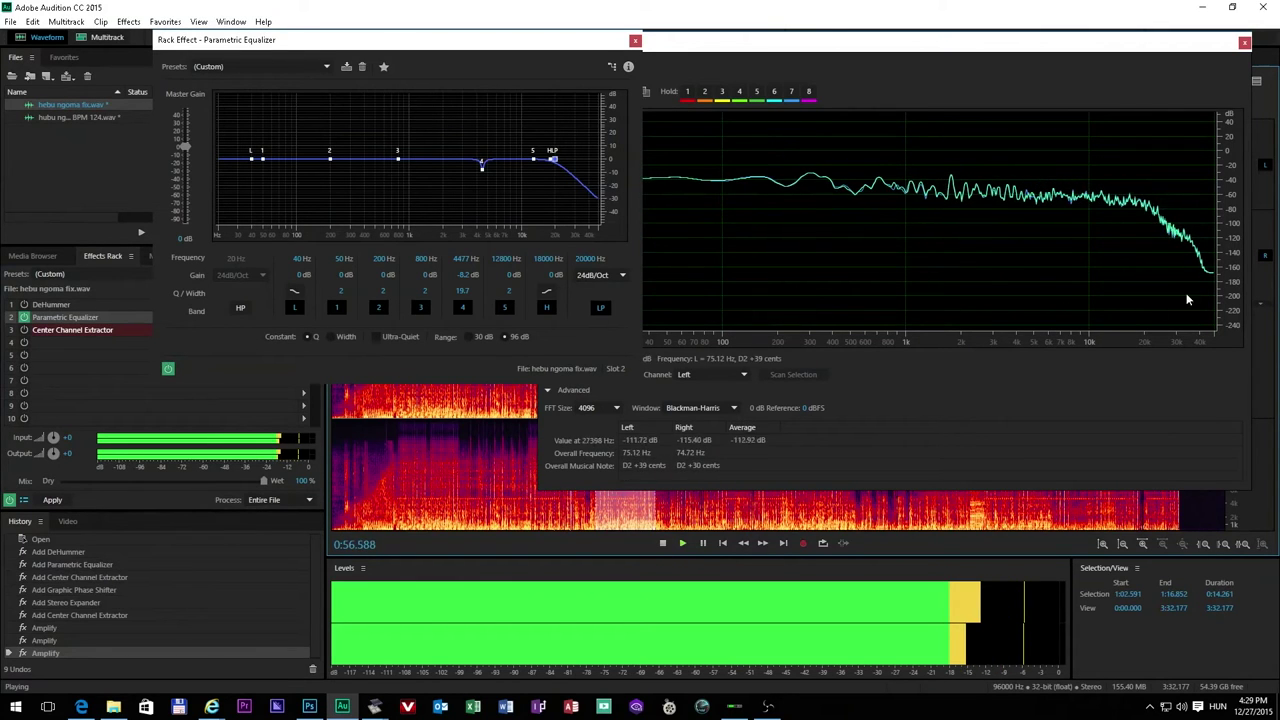
{"action": "left_click", "coordinate": [662, 543]}
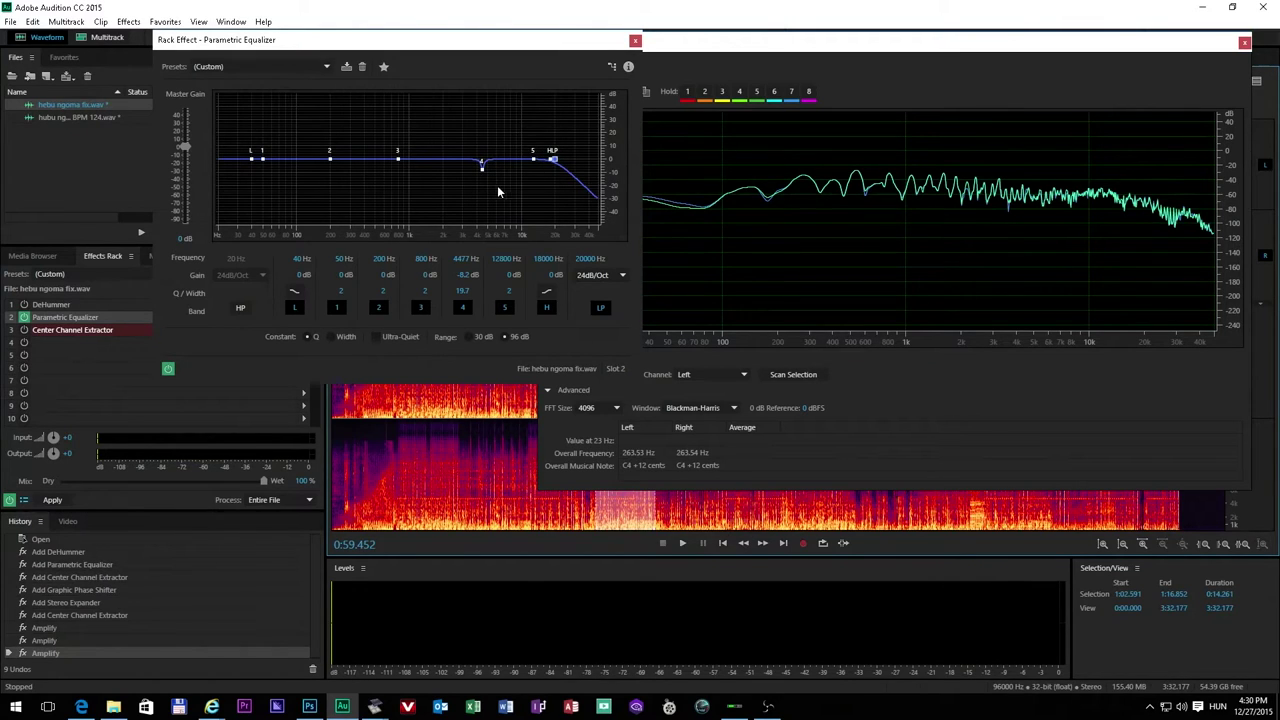
Step: Play on from about 0:59 and compare the frequency curve with the Parametric Equalizer switched off and on
{"action": "left_click", "coordinate": [683, 544]}
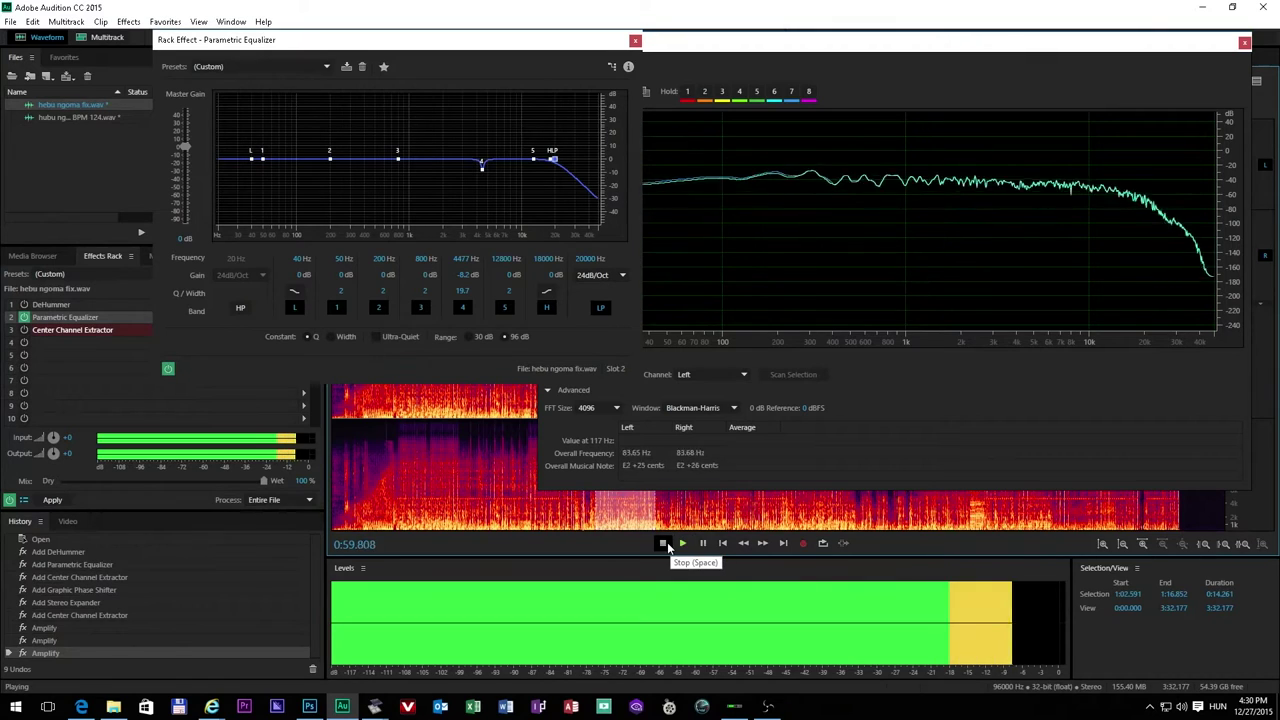
{"action": "left_click", "coordinate": [168, 368]}
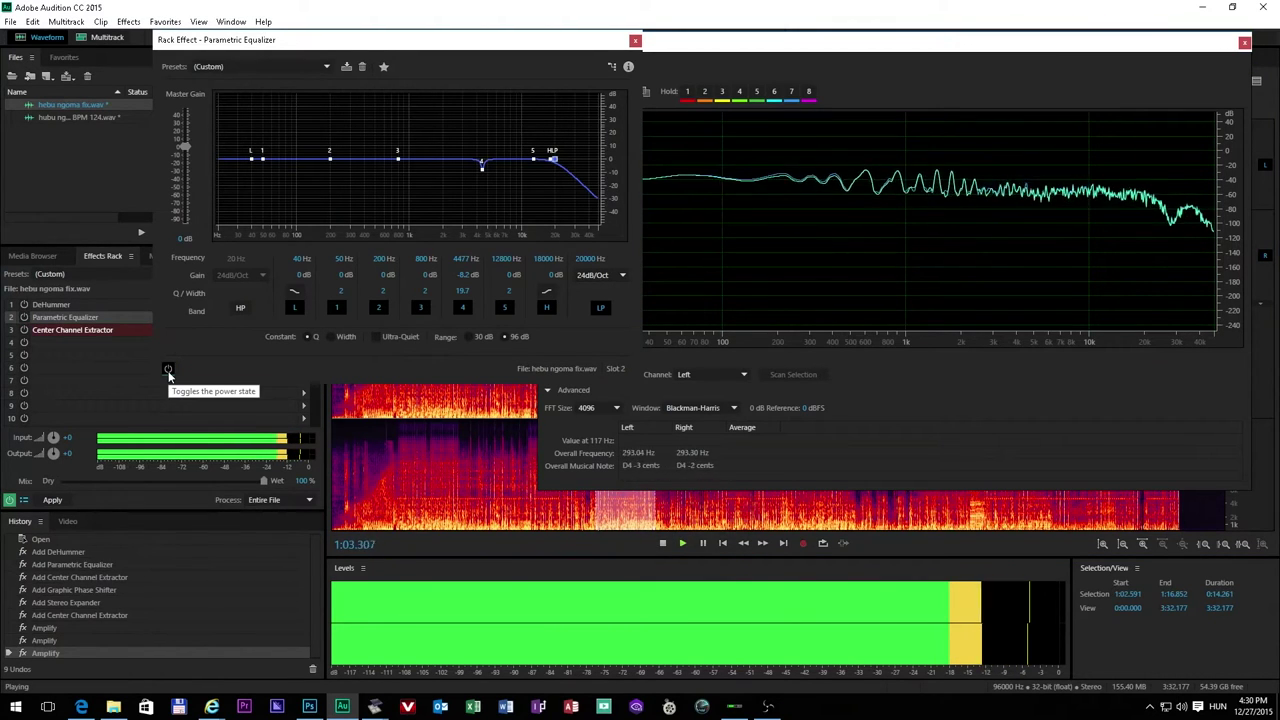
{"action": "left_click", "coordinate": [168, 369]}
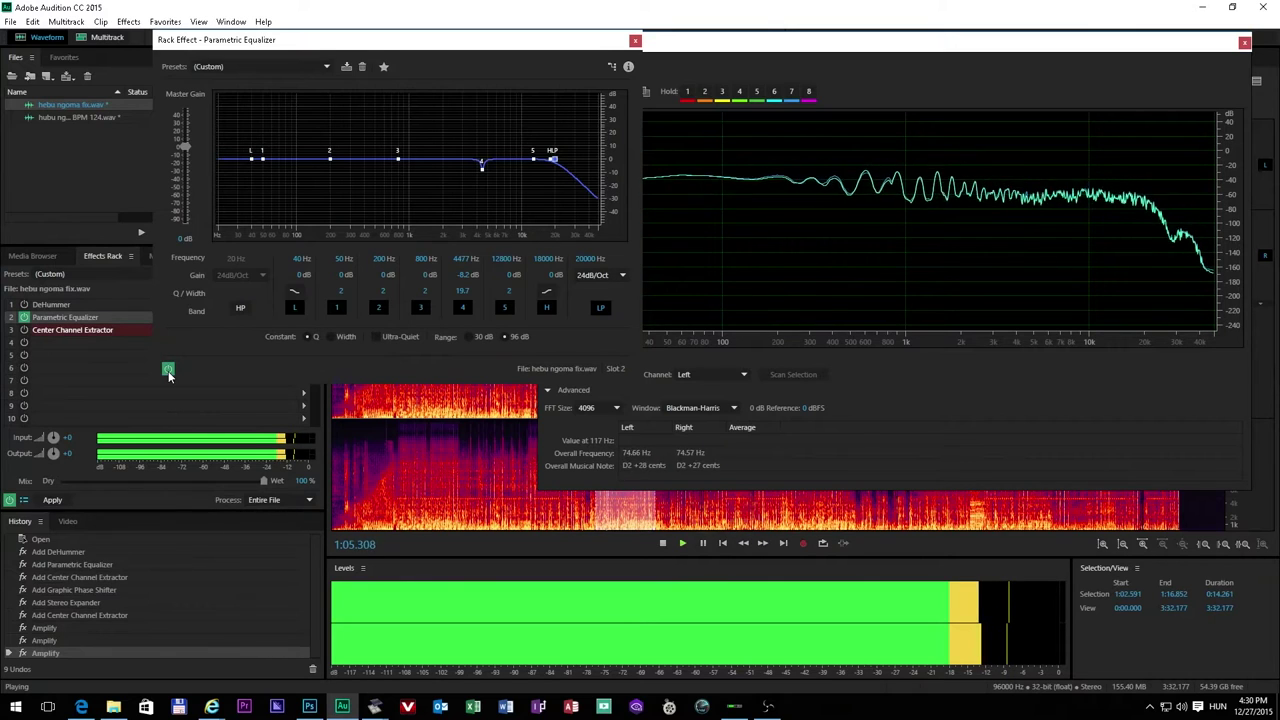
{"action": "left_click", "coordinate": [168, 369]}
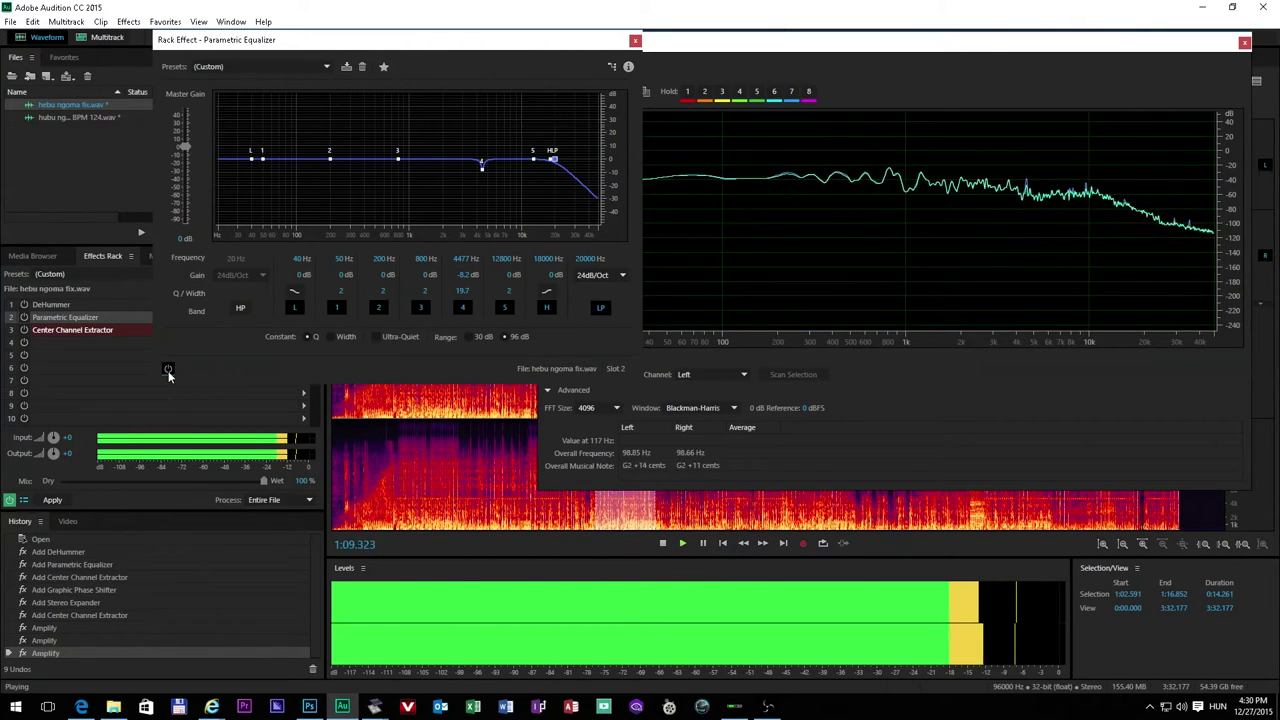
{"action": "left_click", "coordinate": [169, 370]}
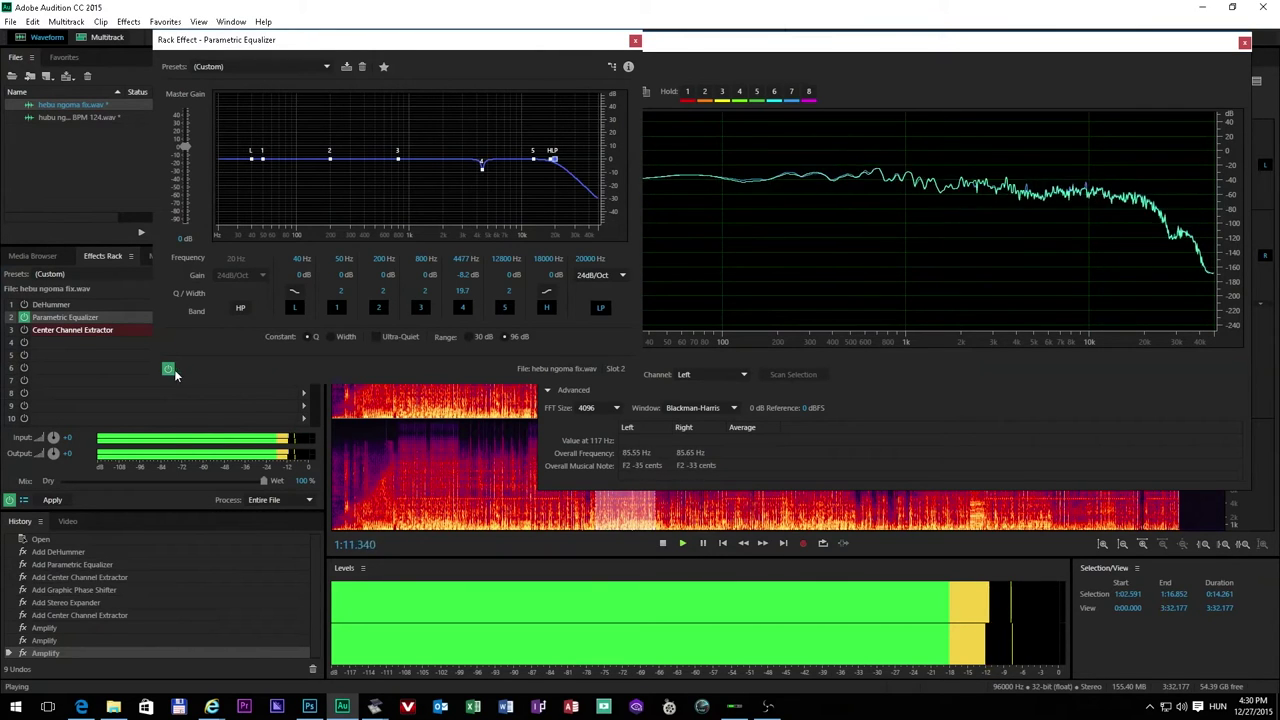
{"action": "left_click", "coordinate": [664, 543]}
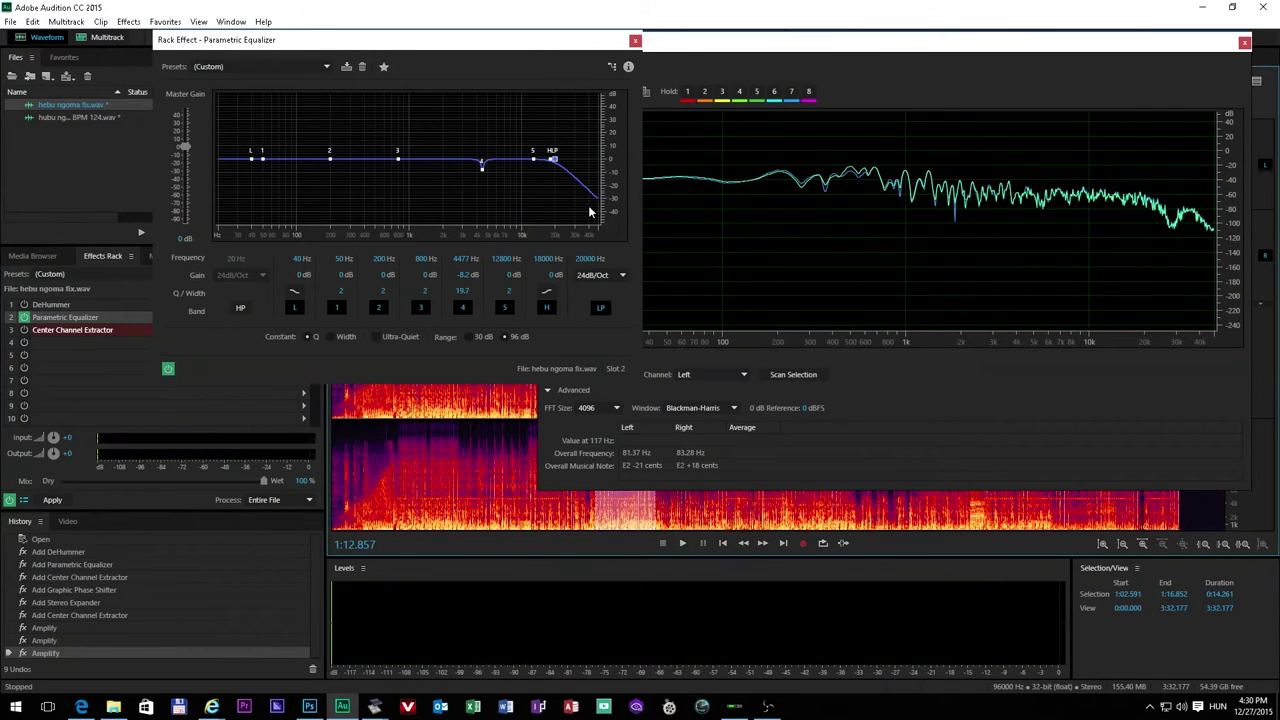
Step: Review the equalizer's 4477 Hz notch and high-frequency roll-off, and close the Parametric Equalizer and Frequency Analysis windows
{"action": "left_click_drag", "start_coordinate": [546, 50], "coordinate": [711, 190]}
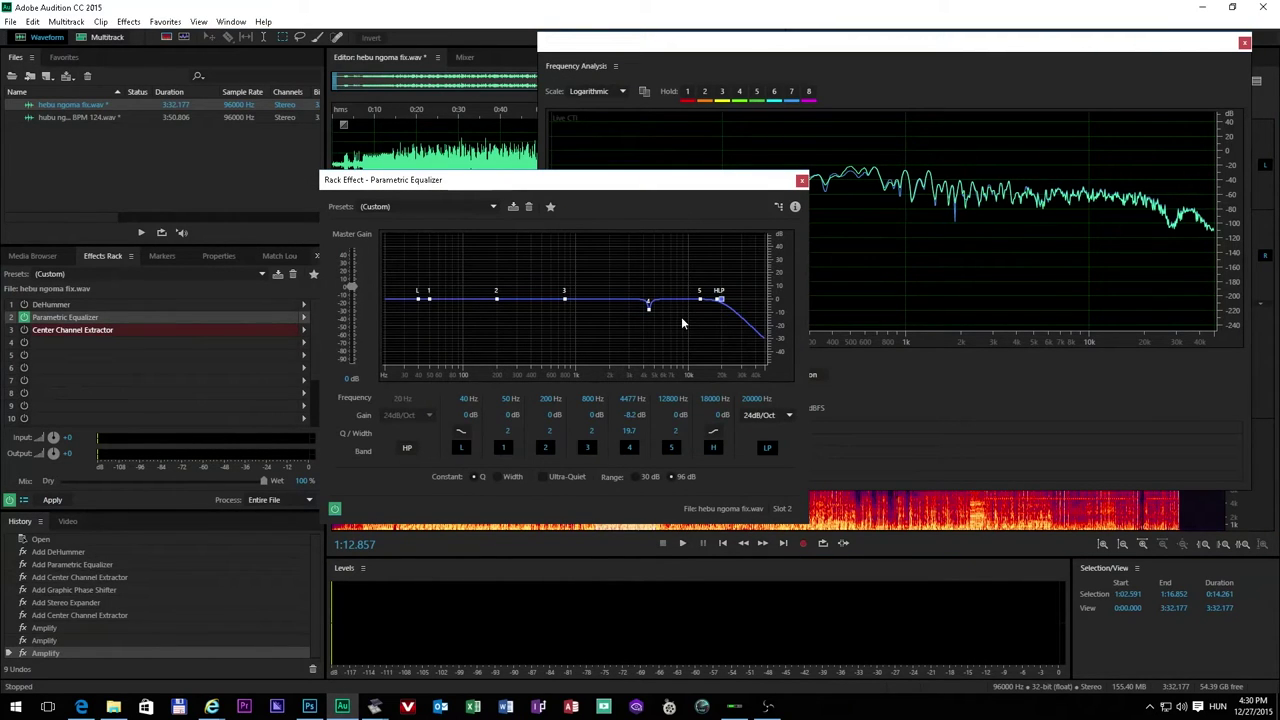
{"action": "left_click_drag", "start_coordinate": [658, 180], "coordinate": [490, 130]}
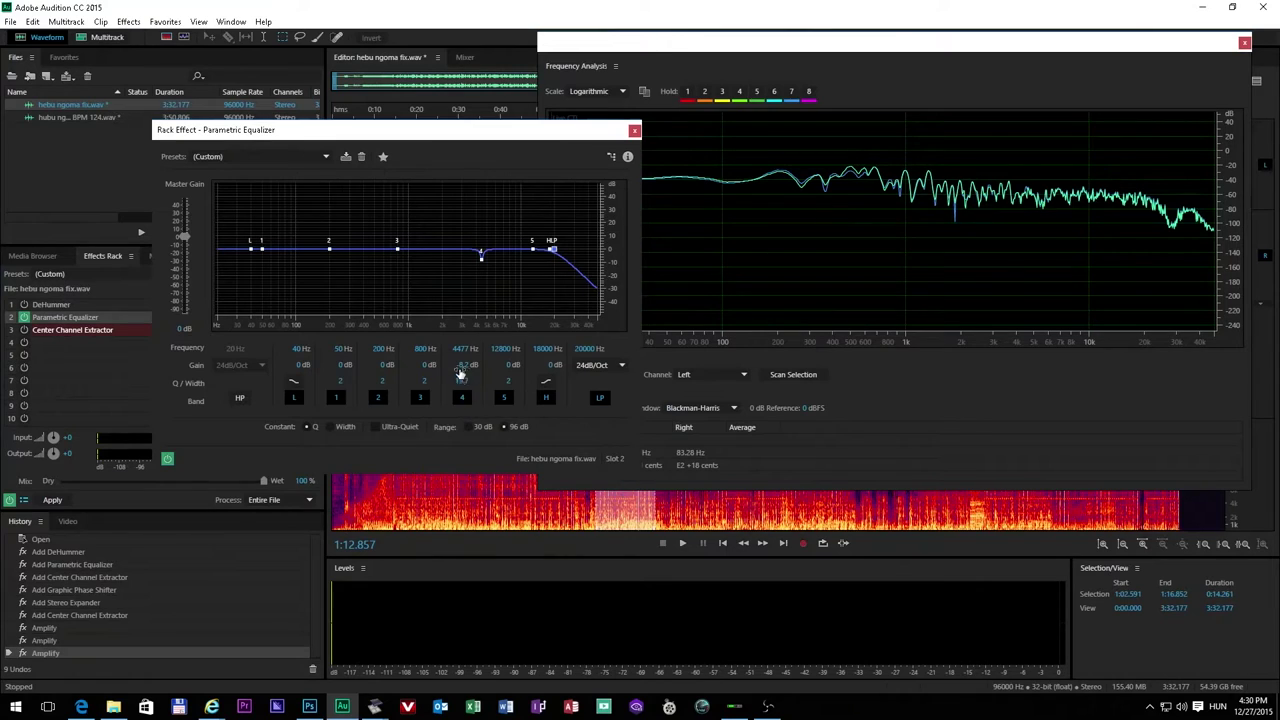
{"action": "mouse_move", "coordinate": [454, 378]}
{"action": "left_mouse_down"}
{"action": "mouse_move", "coordinate": [460, 388]}
{"action": "mouse_move", "coordinate": [467, 371]}
{"action": "left_mouse_up"}
{"action": "left_click_drag", "start_coordinate": [531, 128], "coordinate": [926, 90]}
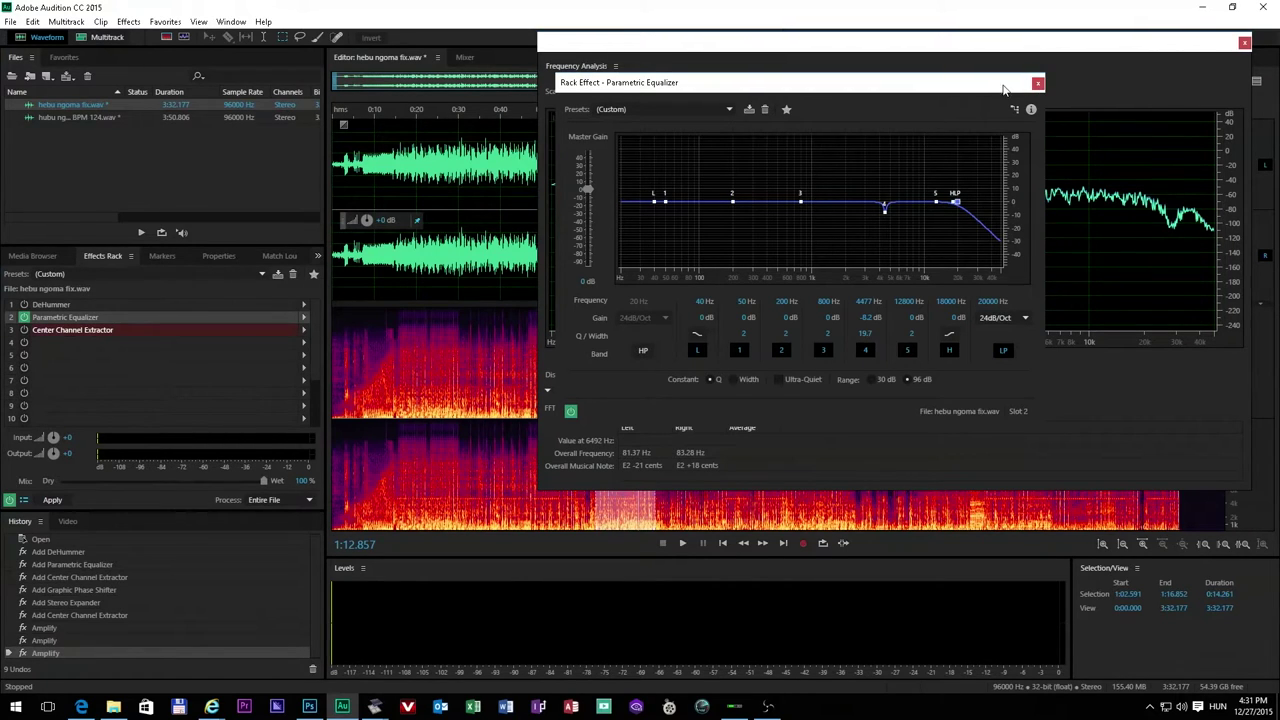
{"action": "left_click_drag", "start_coordinate": [995, 93], "coordinate": [903, 127]}
{"action": "left_click", "coordinate": [945, 118]}
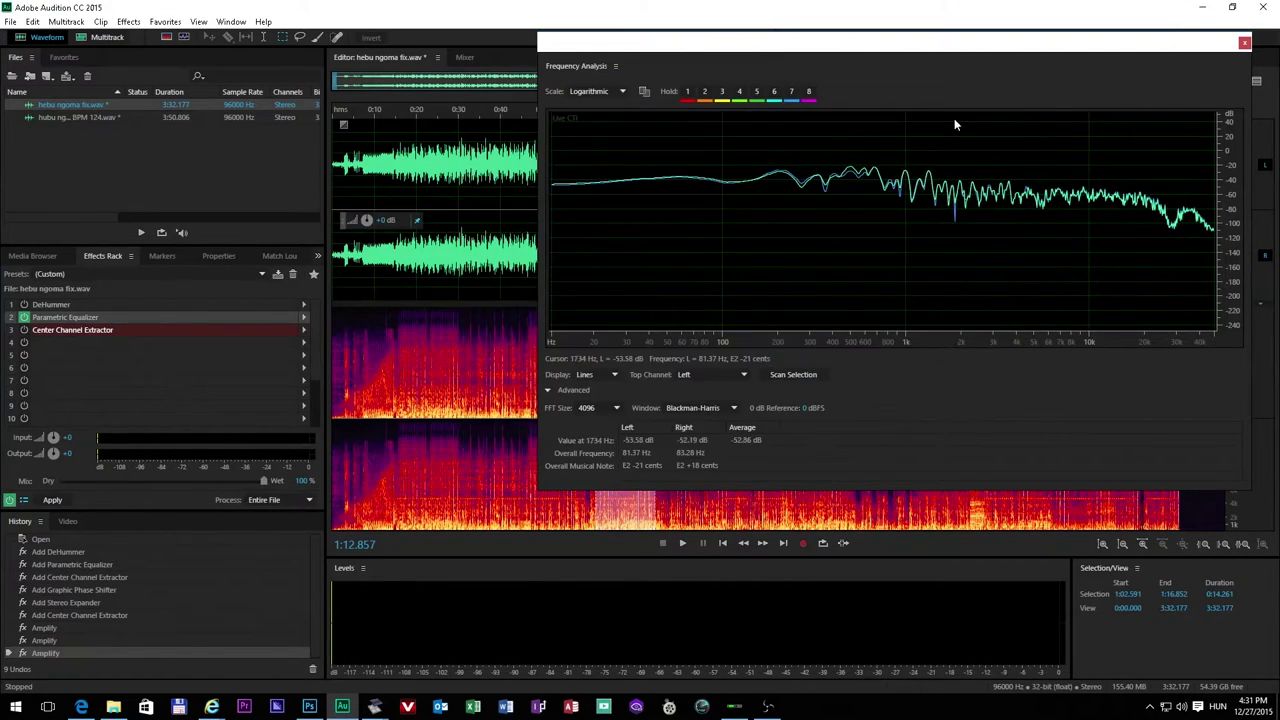
{"action": "left_click", "coordinate": [1244, 42]}
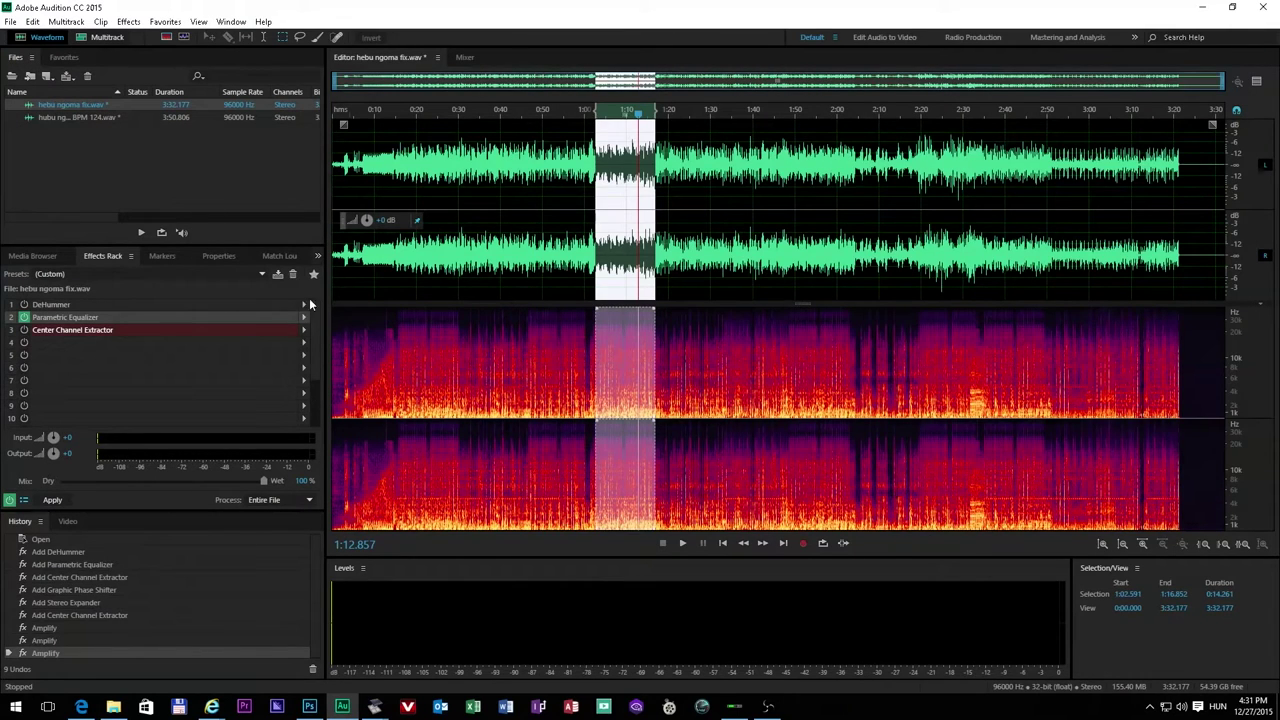
Step: Select the quiet tail from 3:23.303 to 3:30.000 and play it with Frequency Analysis open
{"action": "left_click", "coordinate": [131, 310]}
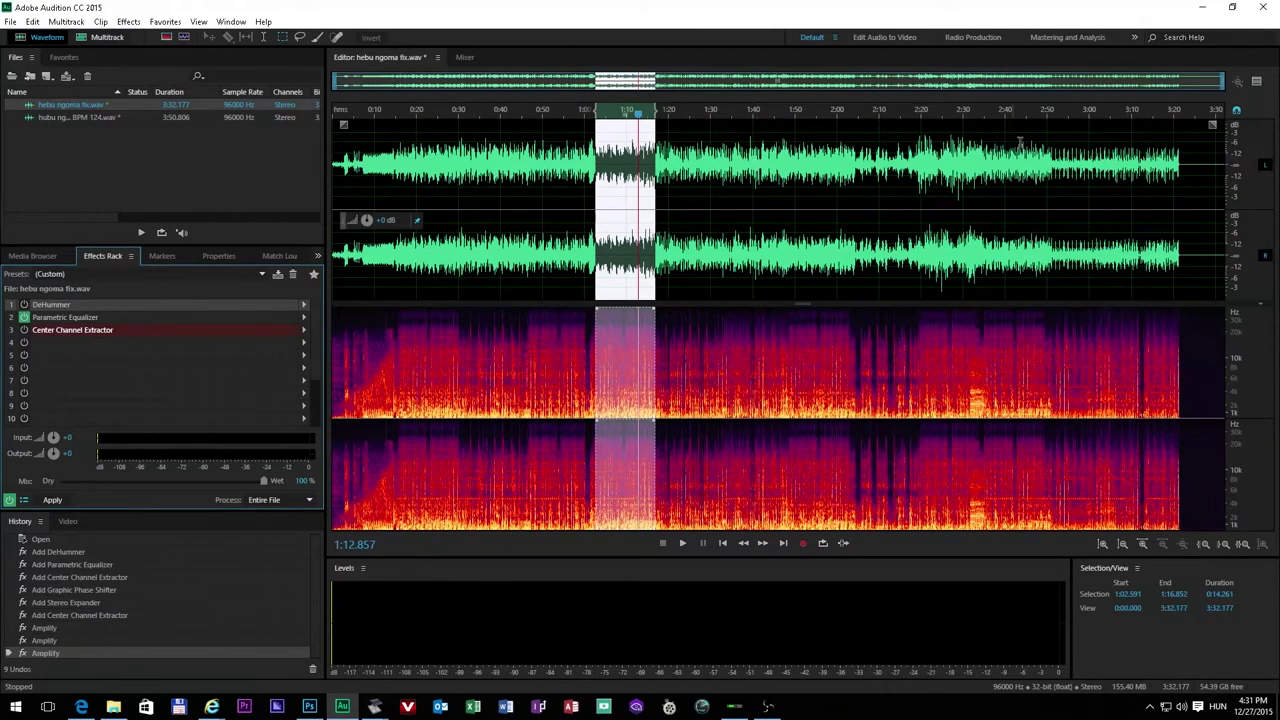
{"action": "left_click_drag", "start_coordinate": [1190, 197], "coordinate": [1212, 200]}
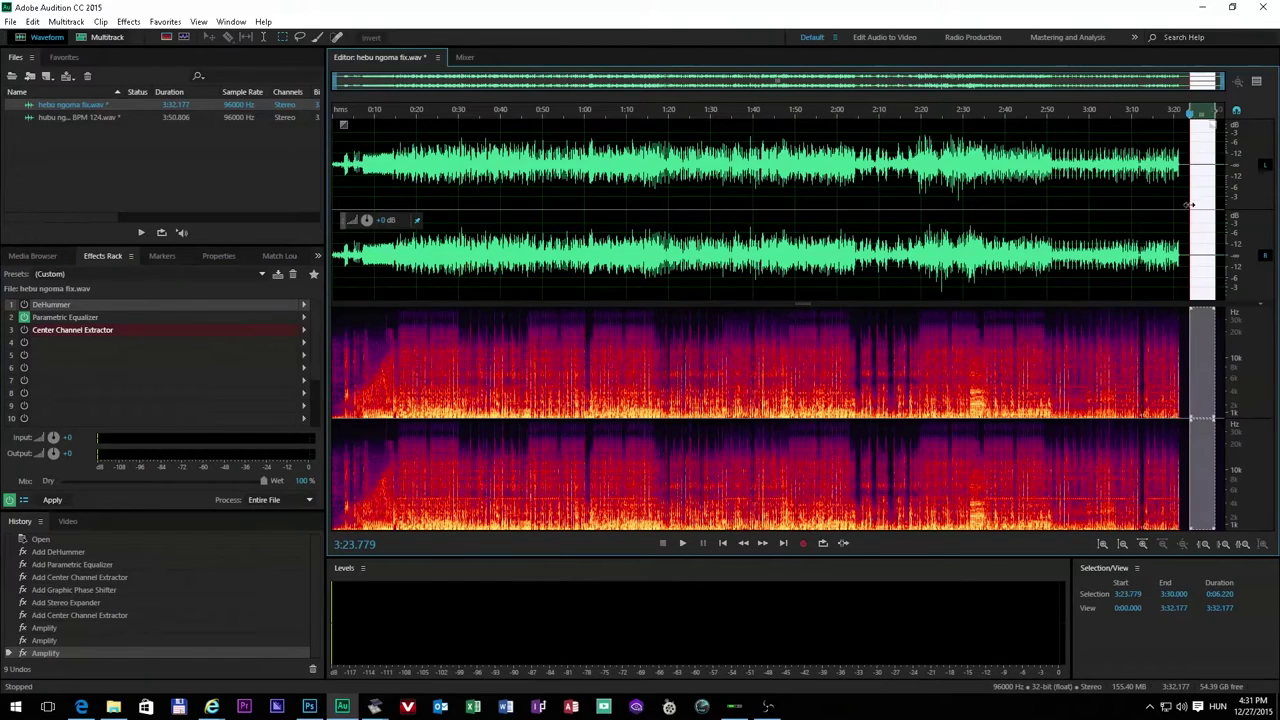
{"action": "left_click_drag", "start_coordinate": [1184, 203], "coordinate": [1216, 203]}
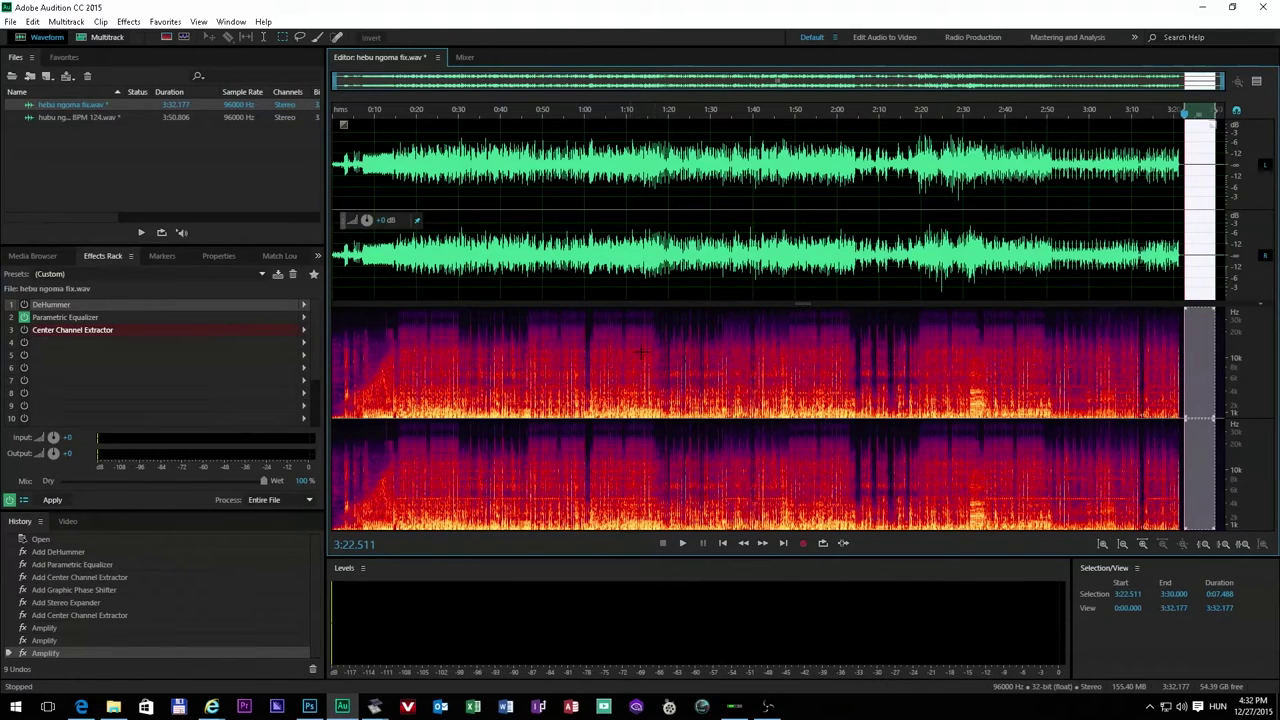
{"action": "left_click", "coordinate": [742, 292]}
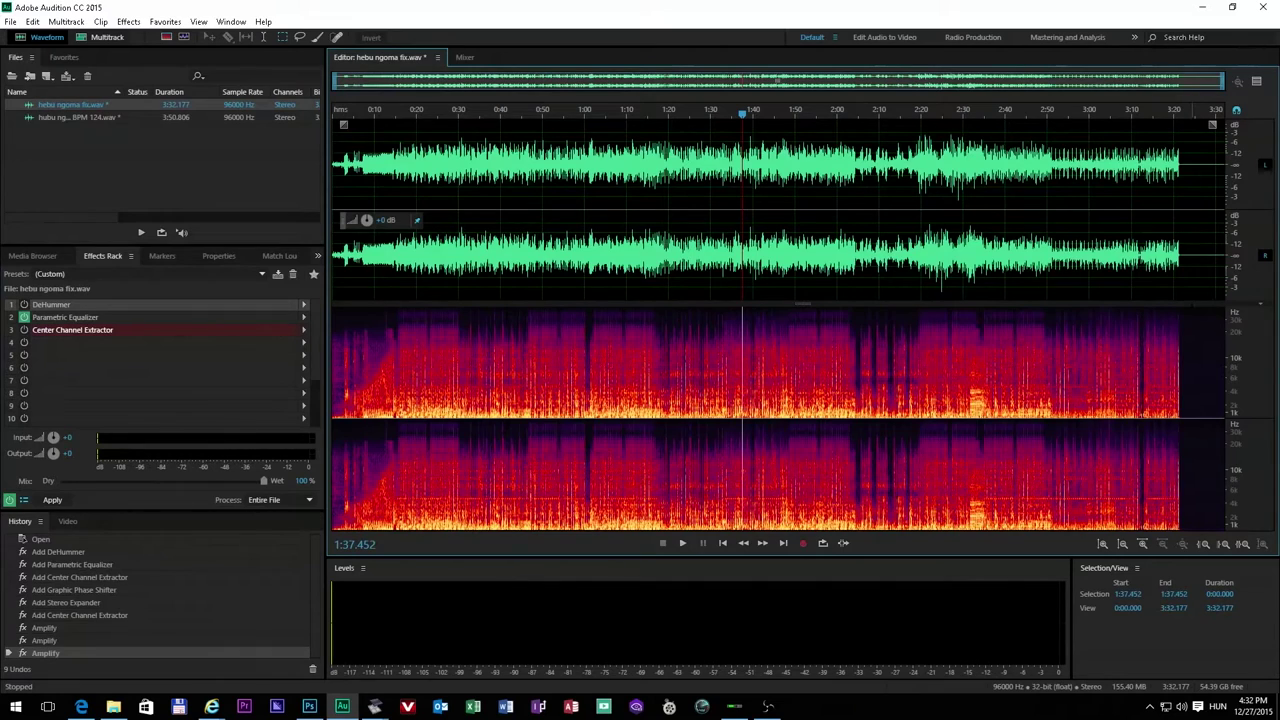
{"action": "left_click_drag", "start_coordinate": [1190, 218], "coordinate": [1215, 211]}
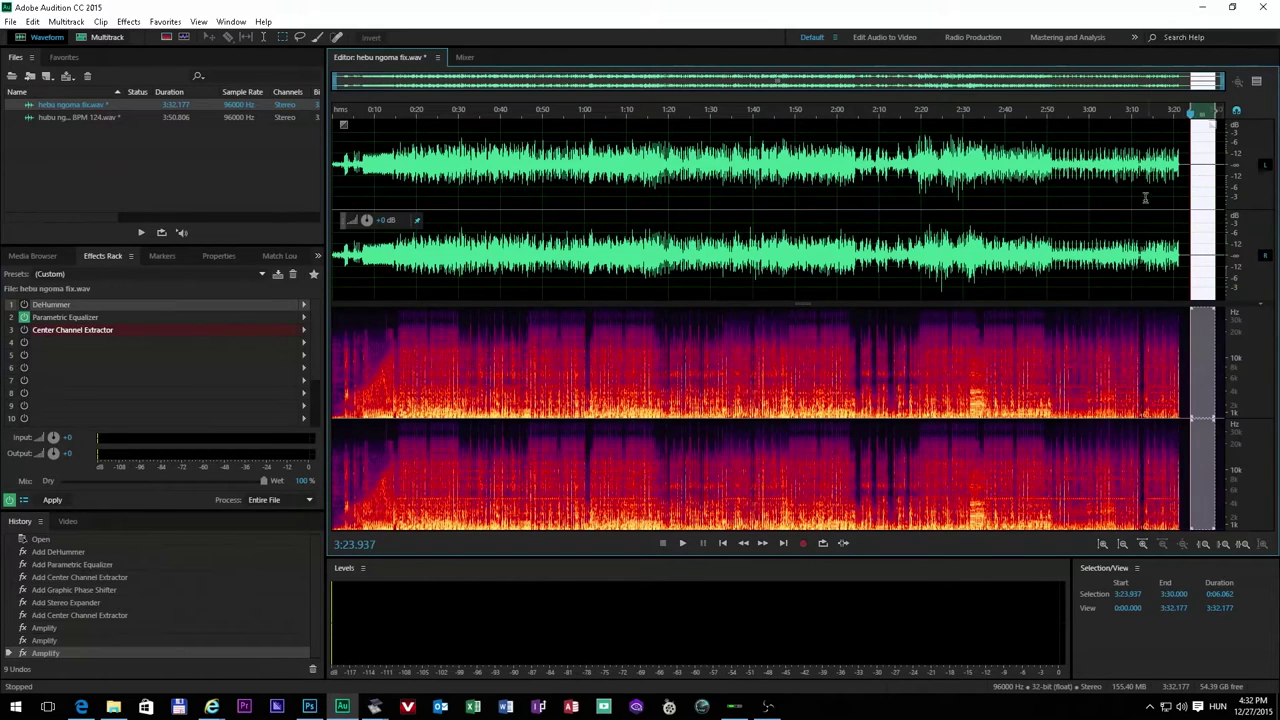
{"action": "key", "text": "alt+z"}
{"action": "key", "text": "space"}
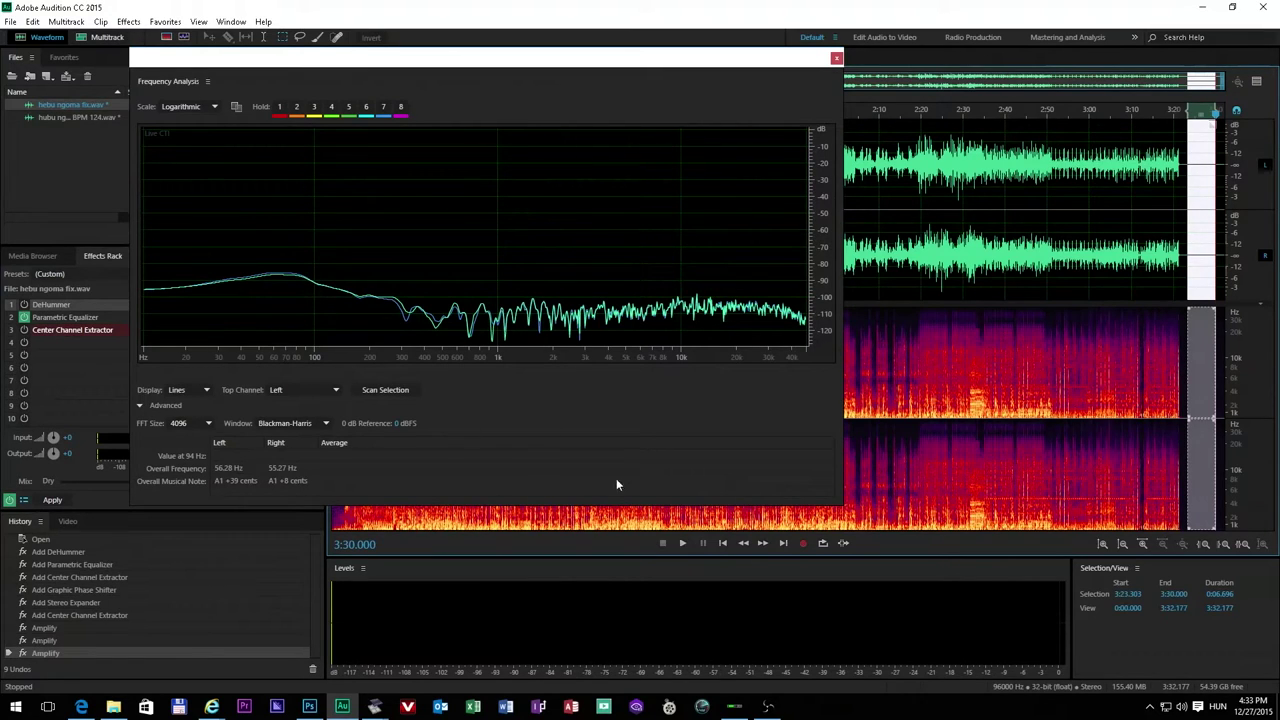
Step: Loop the selected tail to examine its frequency curve, close Frequency Analysis, and stop playback
{"action": "left_click", "coordinate": [683, 542]}
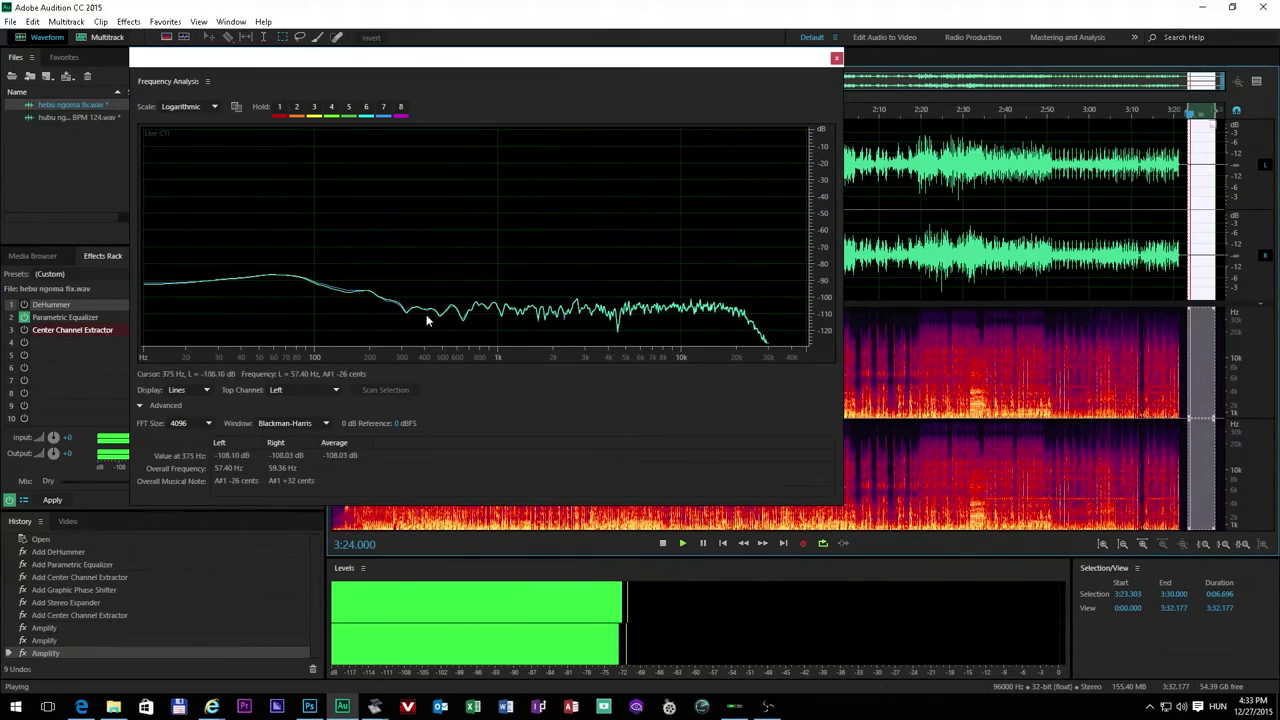
{"action": "left_click", "coordinate": [836, 57]}
{"action": "key", "text": "space"}
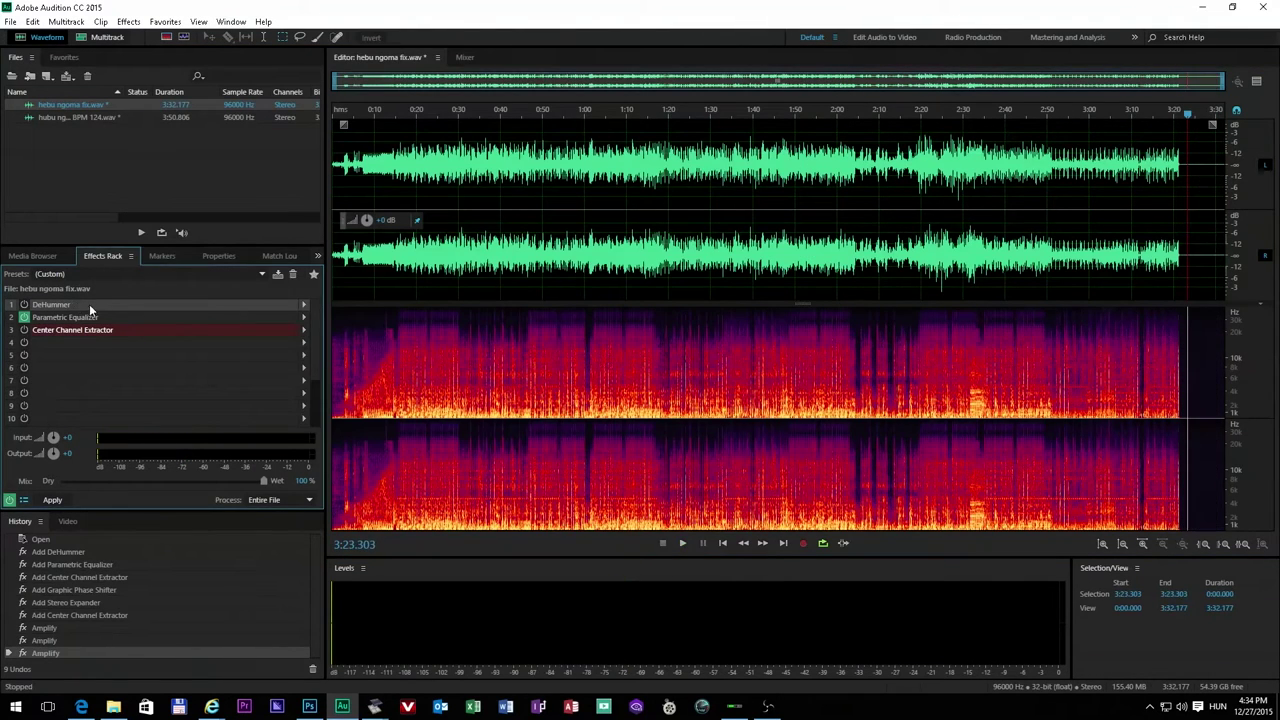
Step: Open the rack's DeHummer settings and set the base filter gain to -14.0 dB
{"action": "double_click", "coordinate": [92, 304]}
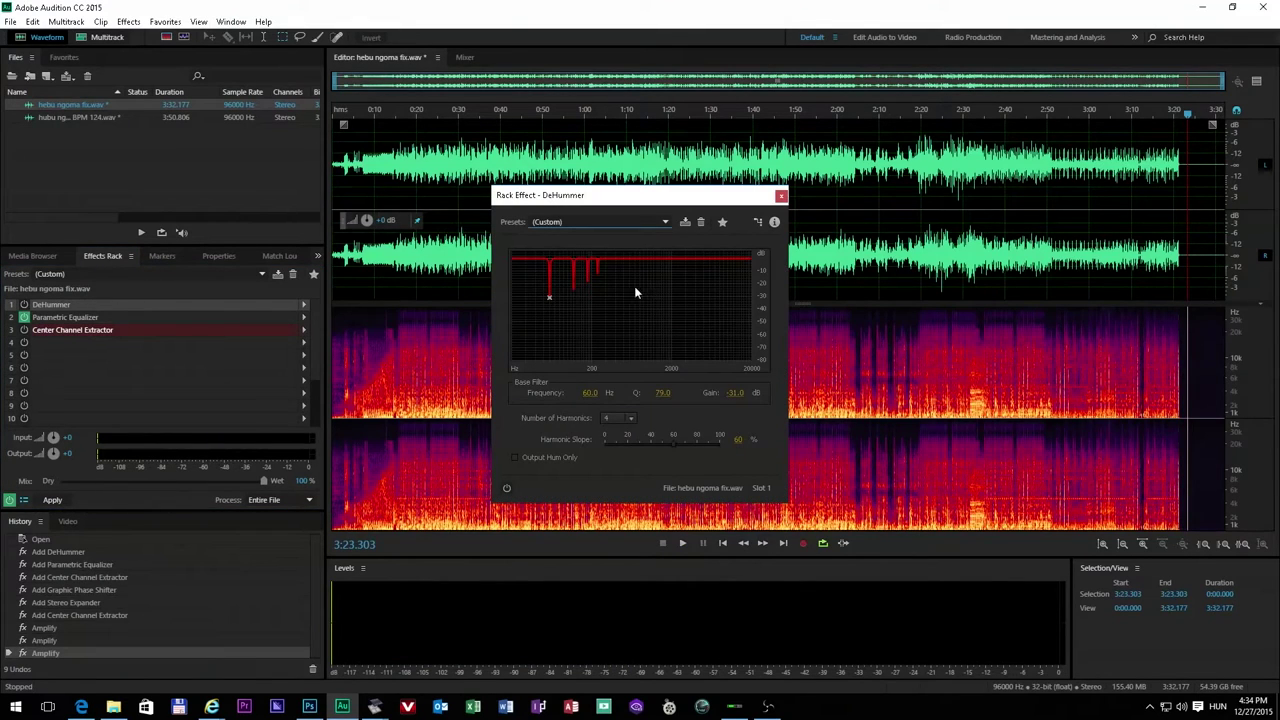
{"action": "left_click_drag", "start_coordinate": [643, 197], "coordinate": [491, 110]}
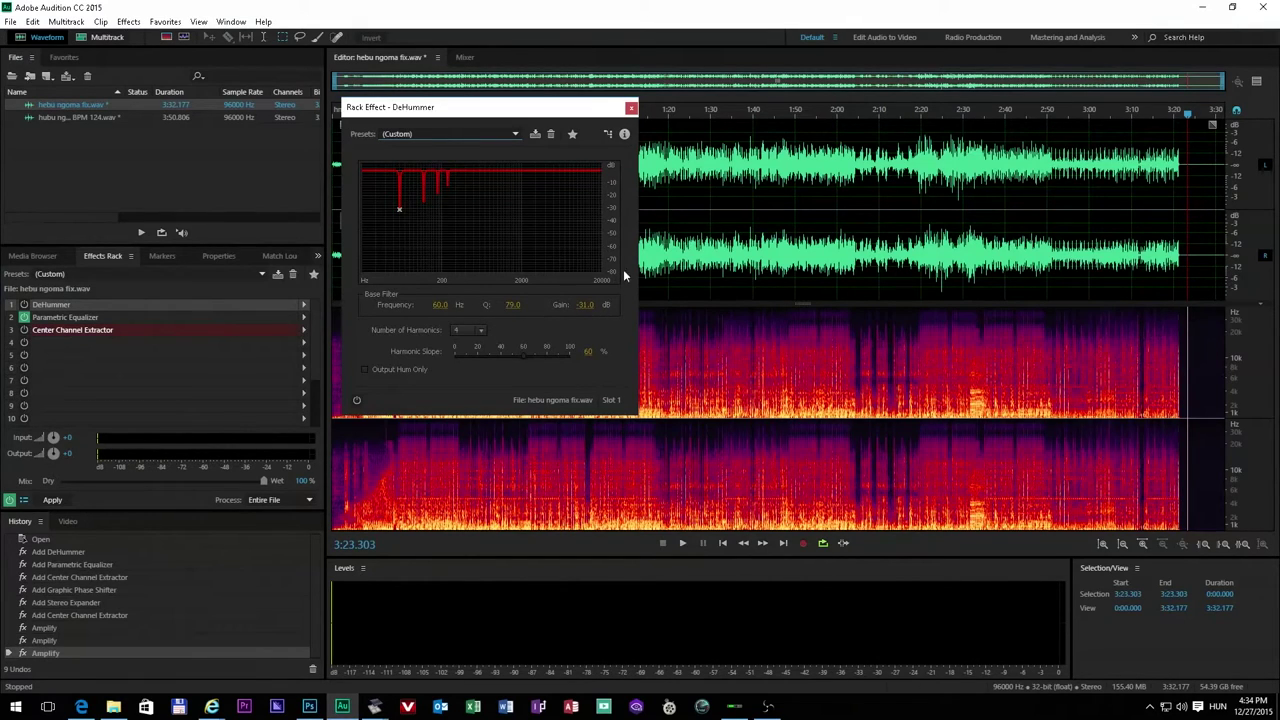
{"action": "mouse_move", "coordinate": [585, 306]}
{"action": "left_mouse_down"}
{"action": "mouse_move", "coordinate": [610, 305]}
{"action": "mouse_move", "coordinate": [588, 305]}
{"action": "left_mouse_up"}
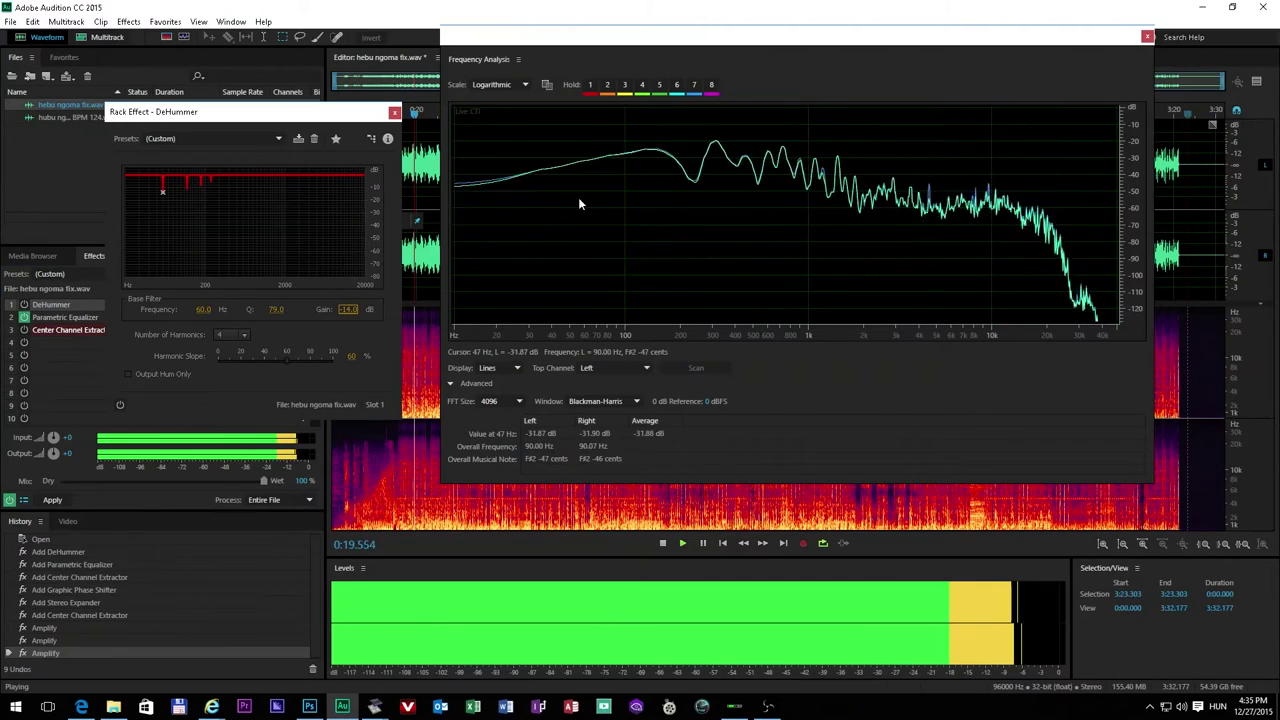
Step: Stop playback, close Frequency Analysis, and enable the DeHummer before closing its settings
{"action": "left_click", "coordinate": [662, 543]}
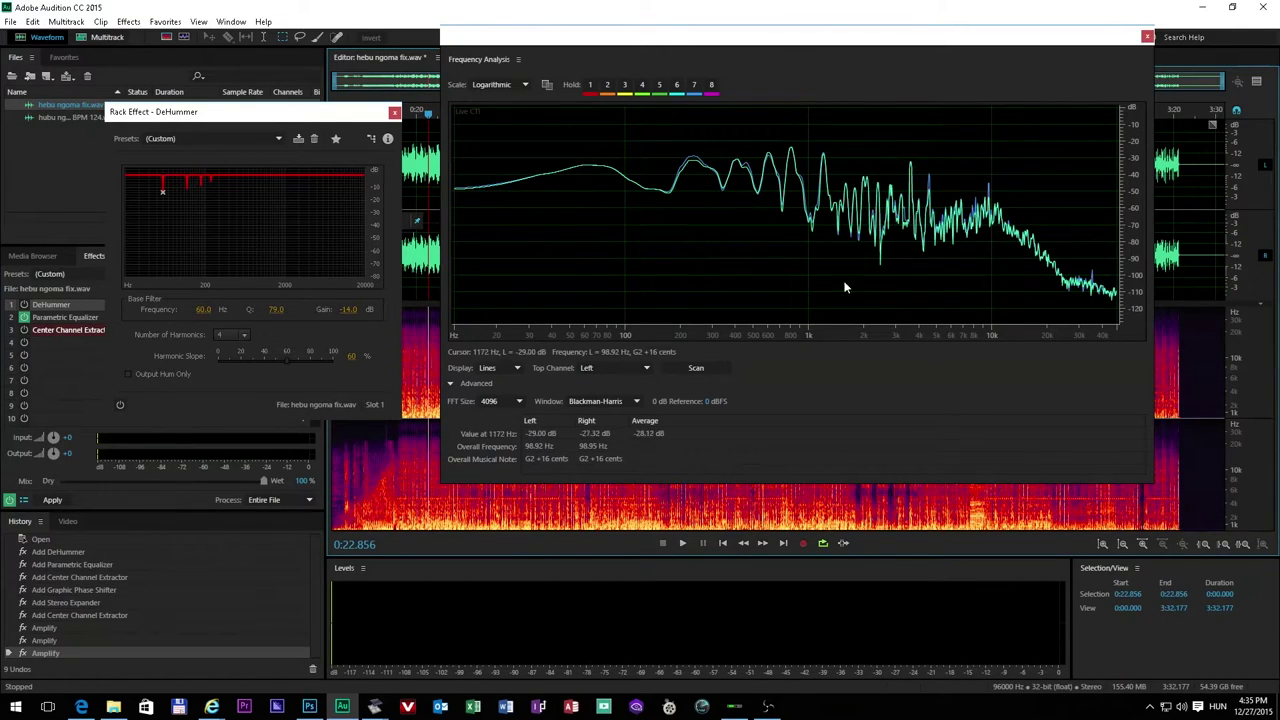
{"action": "left_click", "coordinate": [1148, 38]}
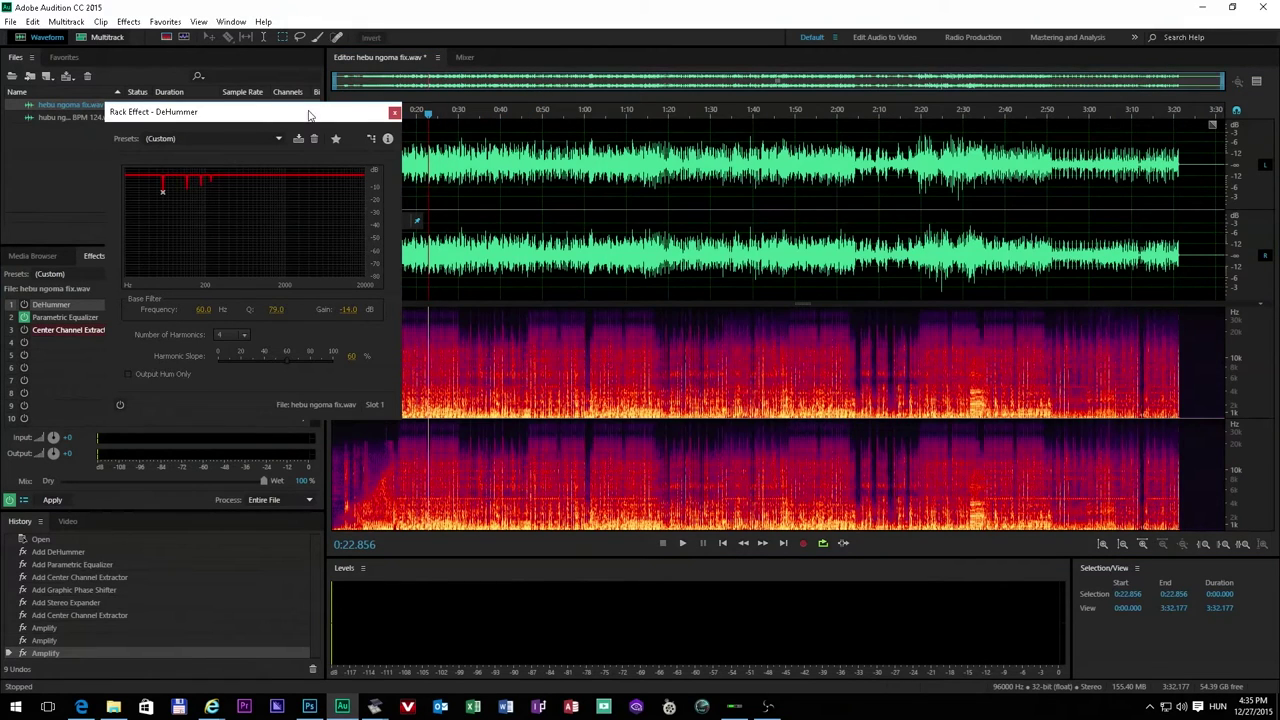
{"action": "left_click_drag", "start_coordinate": [310, 115], "coordinate": [766, 120]}
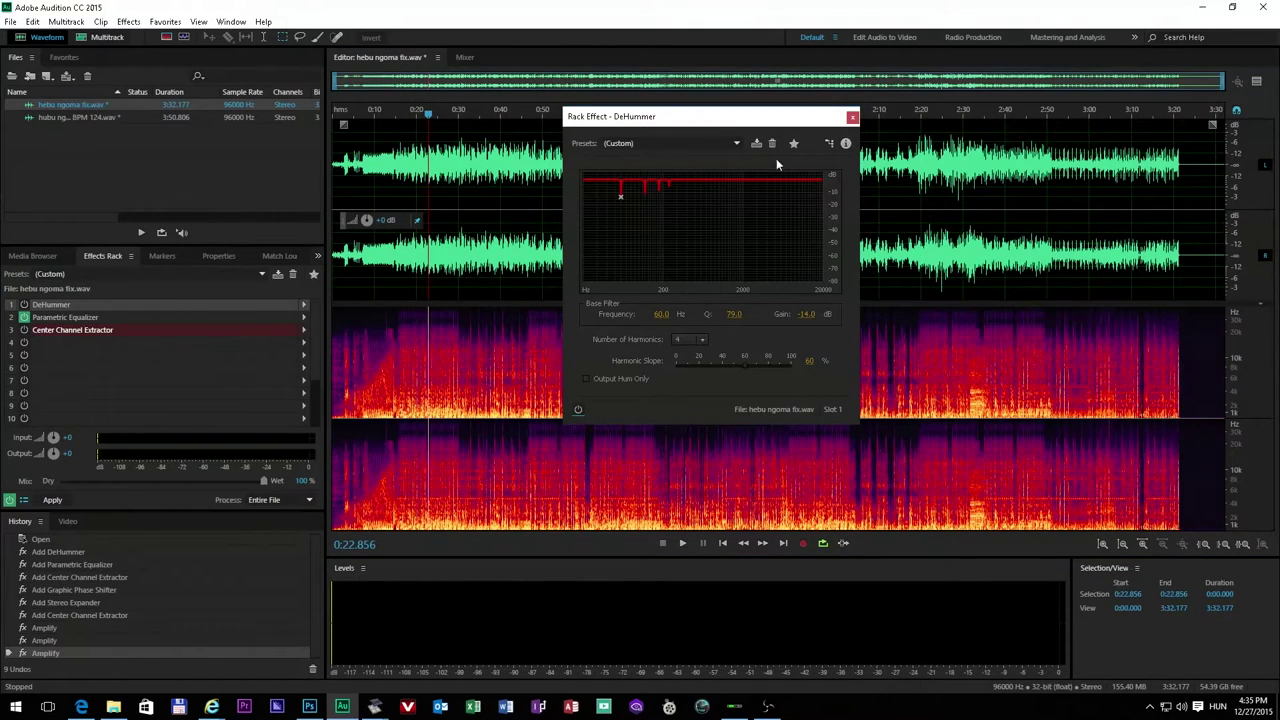
{"action": "left_click", "coordinate": [852, 117]}
Step: Return the playhead to the file start and select the quiet opening from 0:00.000 to 0:02.814
{"action": "left_click", "coordinate": [436, 118]}
{"action": "left_click_drag", "start_coordinate": [437, 114], "coordinate": [332, 113]}
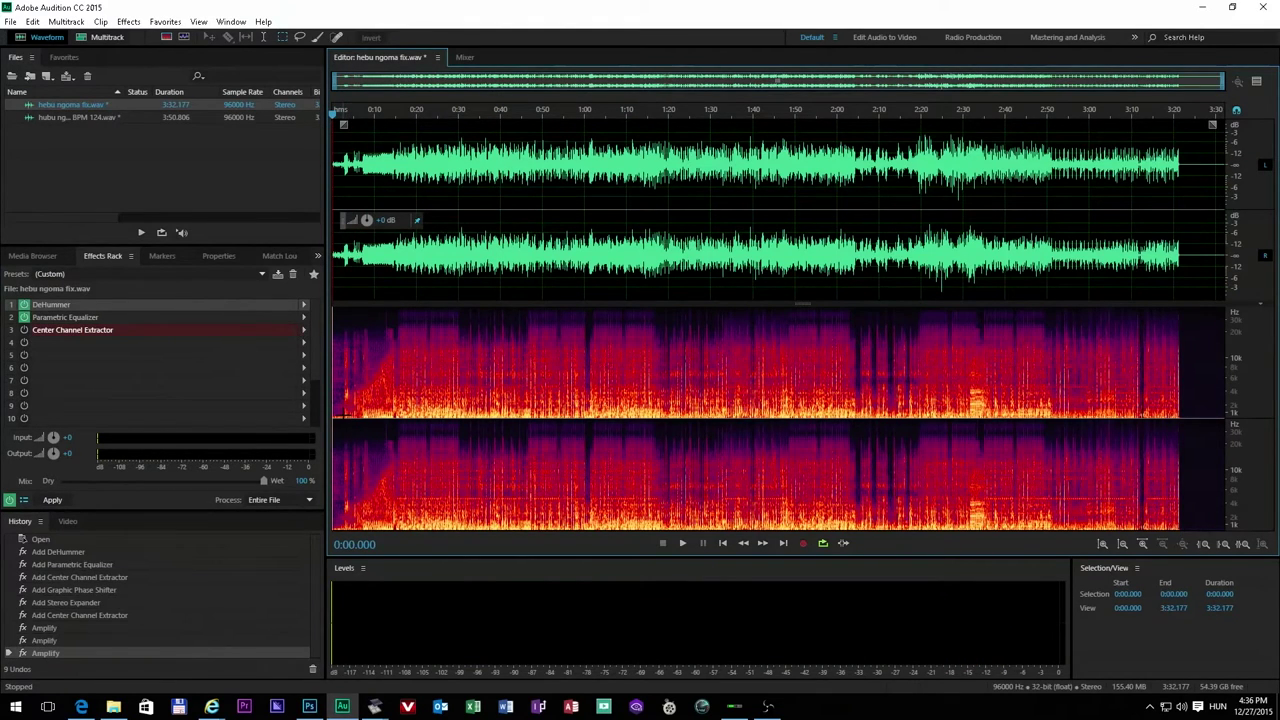
{"action": "scroll", "coordinate": [335, 113], "scroll_direction": "up", "scroll_amount": 1}
{"action": "scroll", "coordinate": [340, 113], "scroll_direction": "up", "scroll_amount": 4}
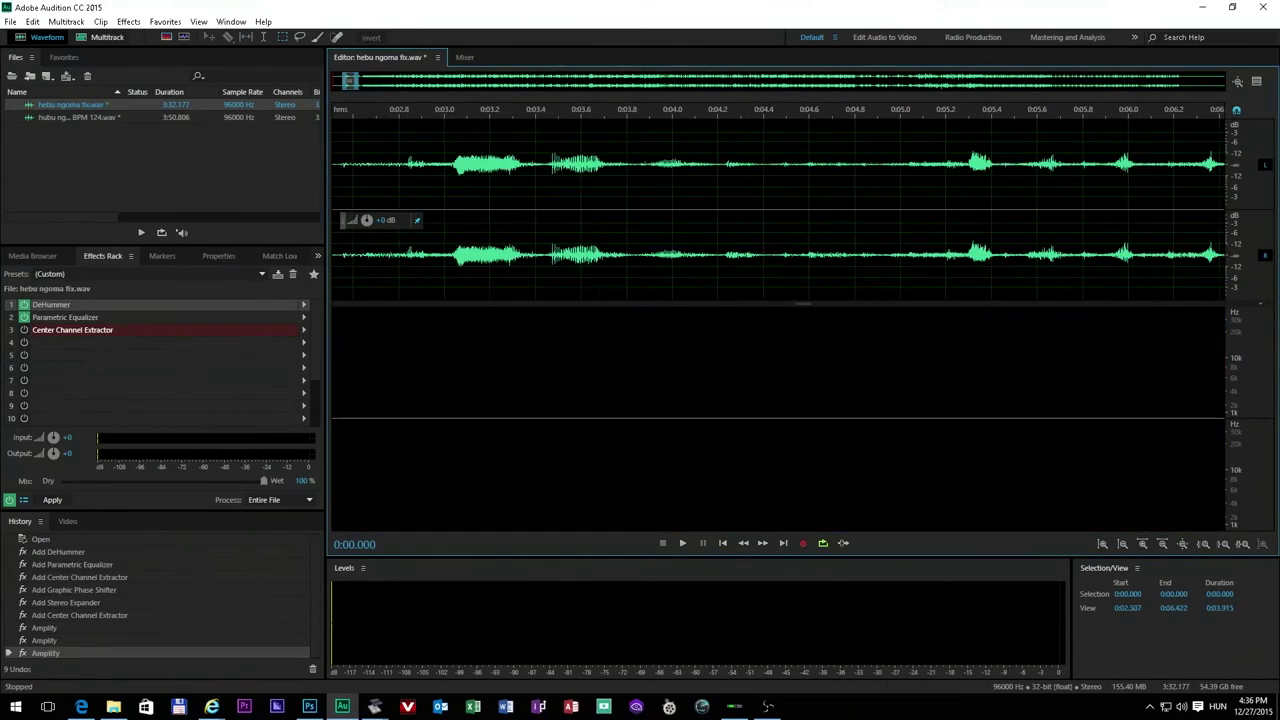
{"action": "left_click_drag", "start_coordinate": [651, 230], "coordinate": [340, 230]}
{"action": "scroll", "coordinate": [470, 230], "scroll_direction": "down", "scroll_amount": 1}
{"action": "scroll", "coordinate": [450, 230], "scroll_direction": "down", "scroll_amount": 1}
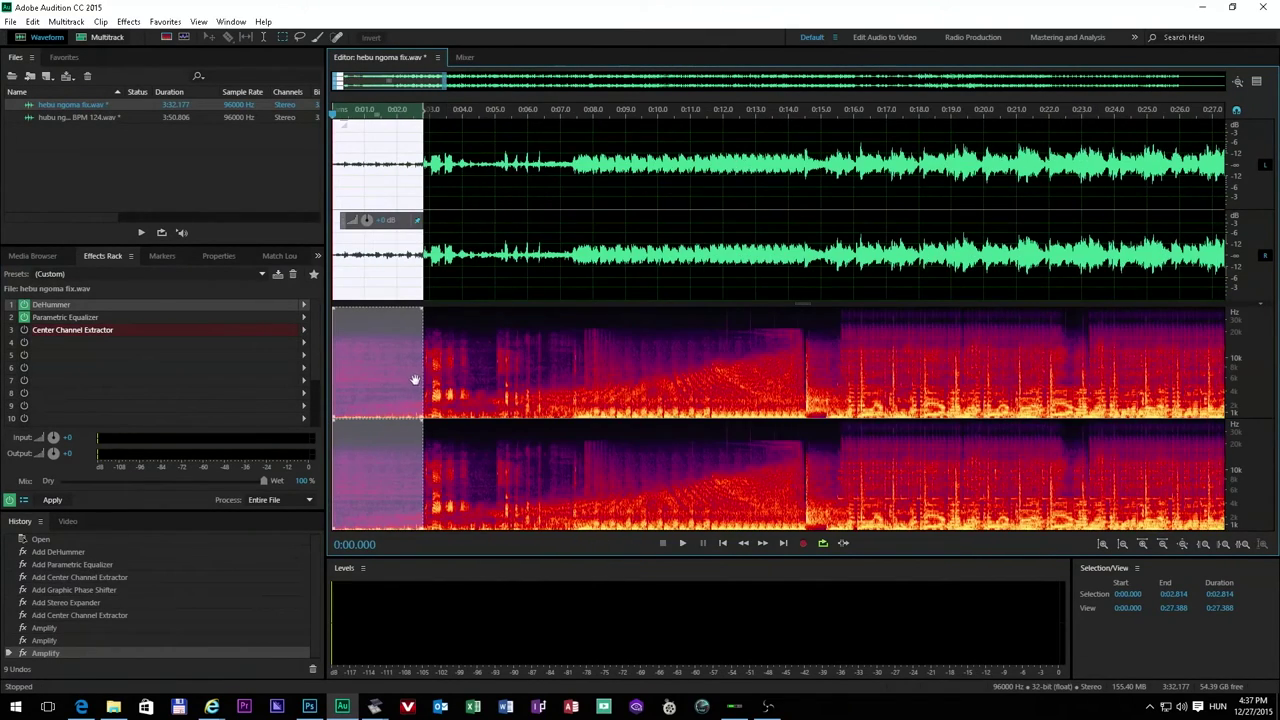
Step: Play the selected opening with the DeHummer and Parametric Equalizer enabled, and stop playback
{"action": "scroll", "coordinate": [415, 380], "scroll_direction": "up", "scroll_amount": 5}
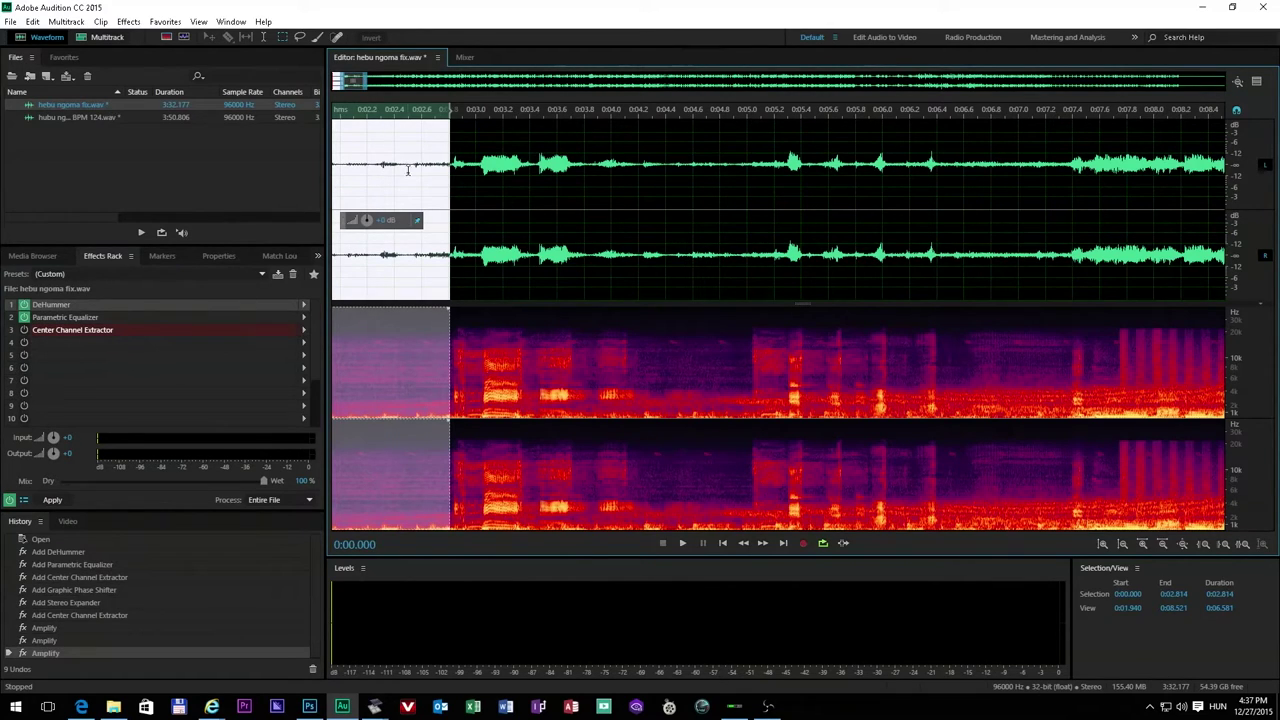
{"action": "left_click", "coordinate": [682, 541]}
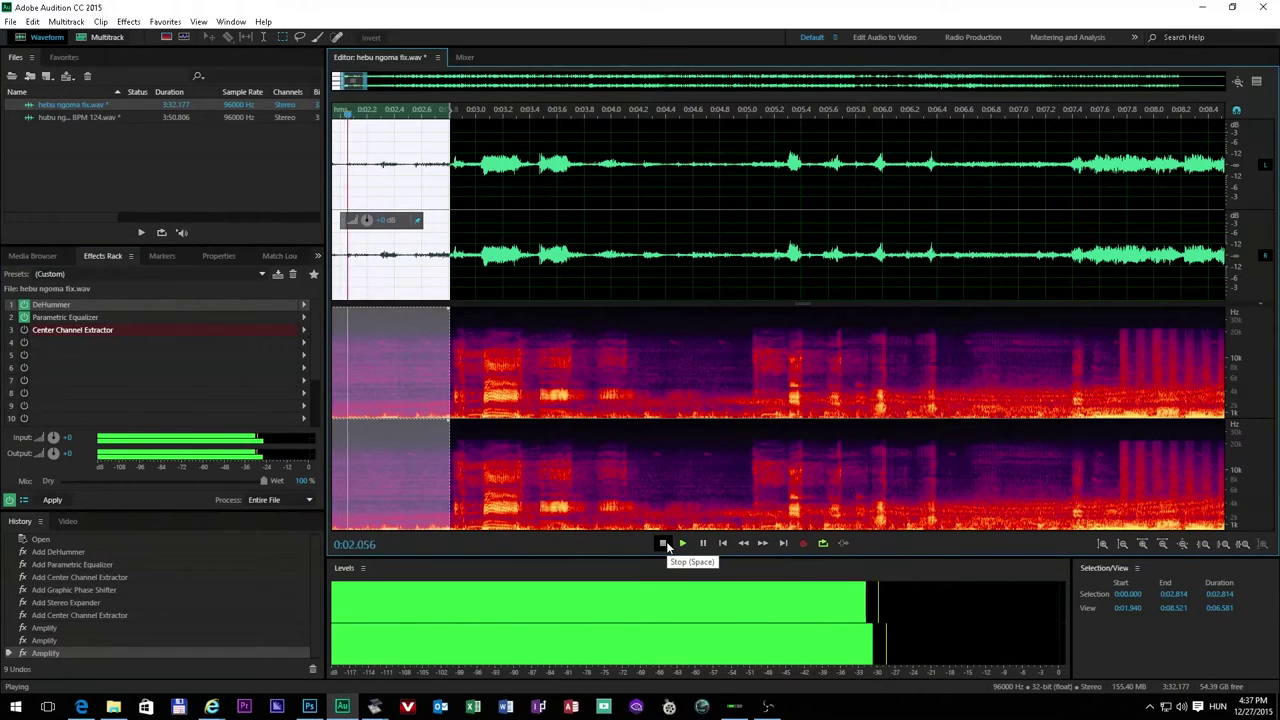
{"action": "left_click", "coordinate": [664, 543]}
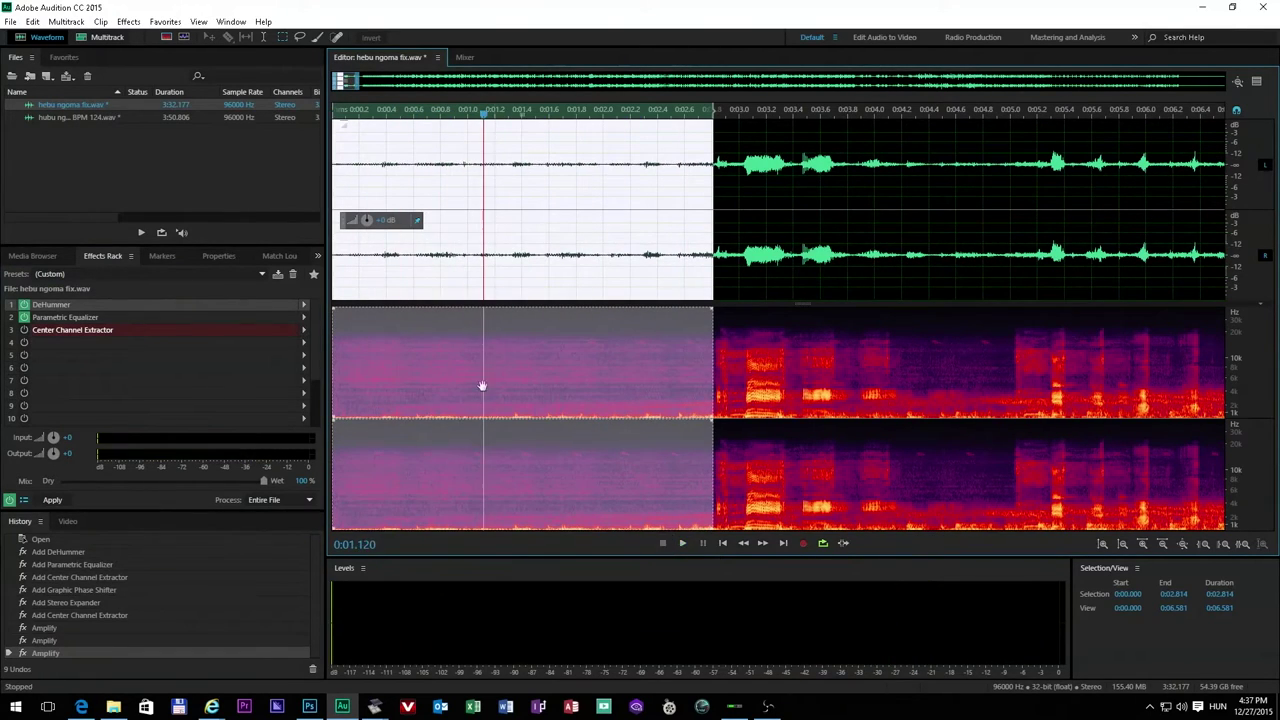
Step: Replay the selected quiet opening, stop playback, and clear the selection by placing the playhead at 0:01.926
{"action": "left_click", "coordinate": [682, 543]}
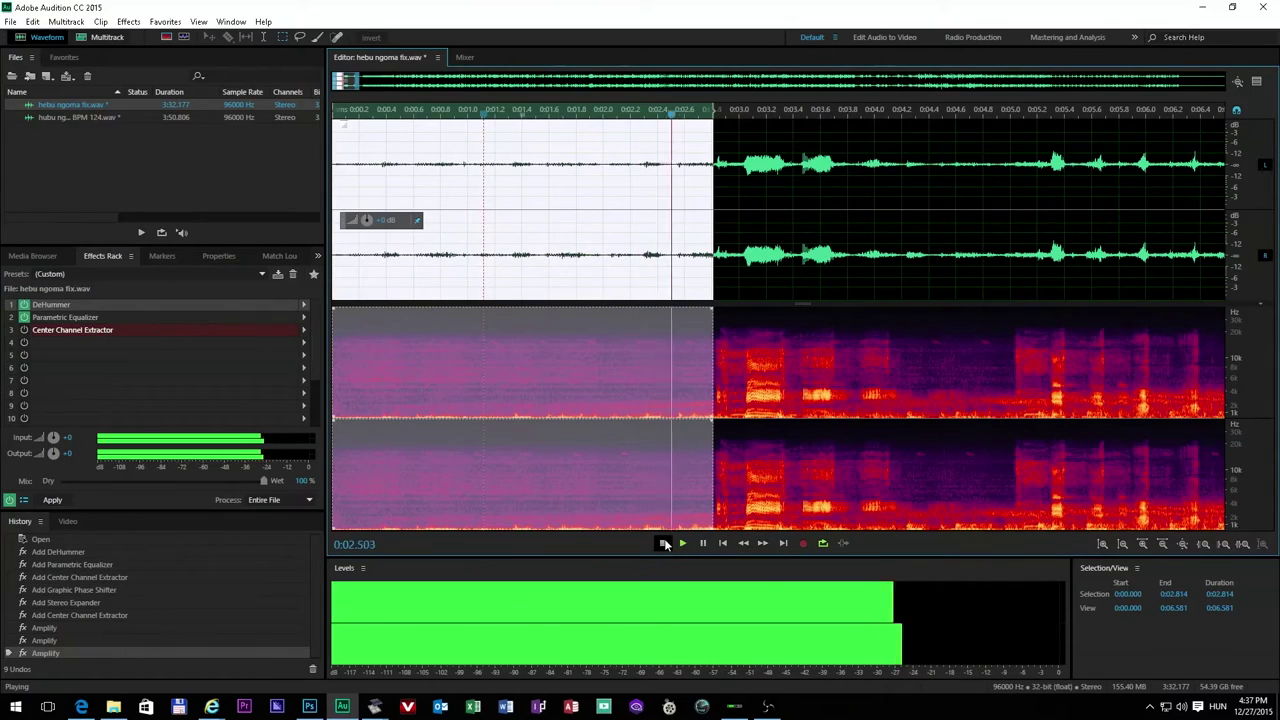
{"action": "left_click", "coordinate": [663, 543]}
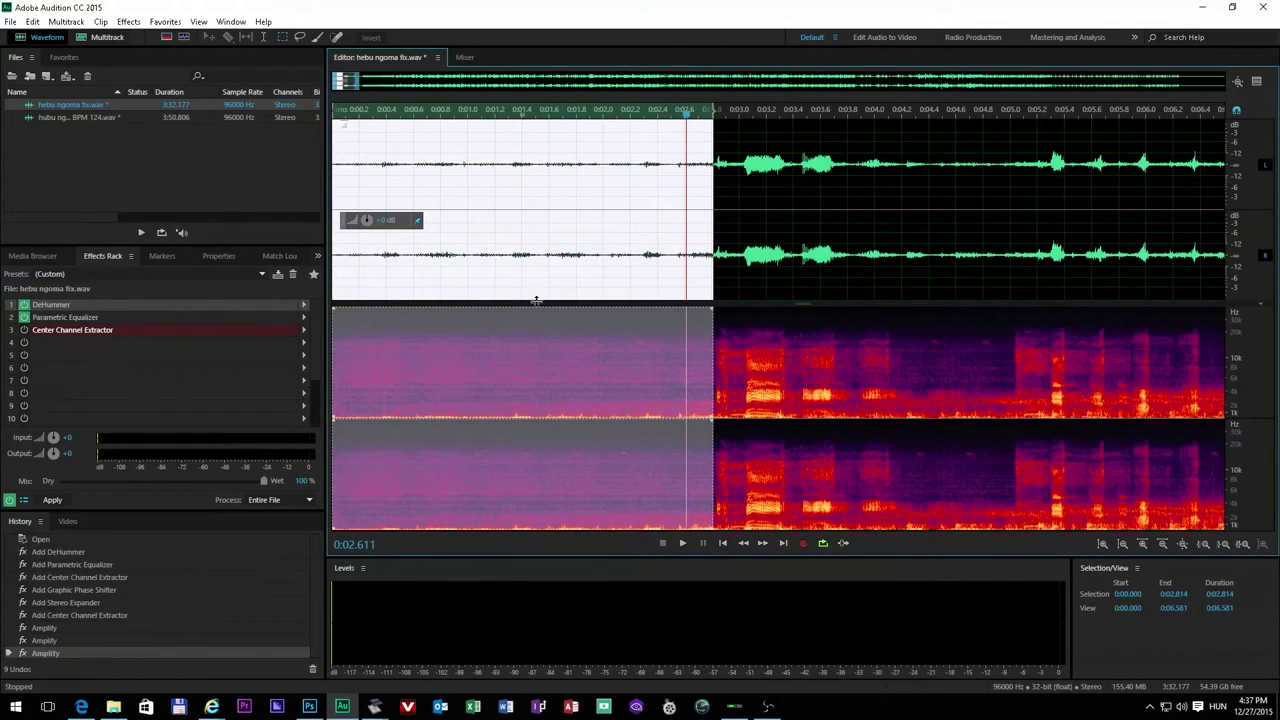
{"action": "left_click", "coordinate": [593, 197]}
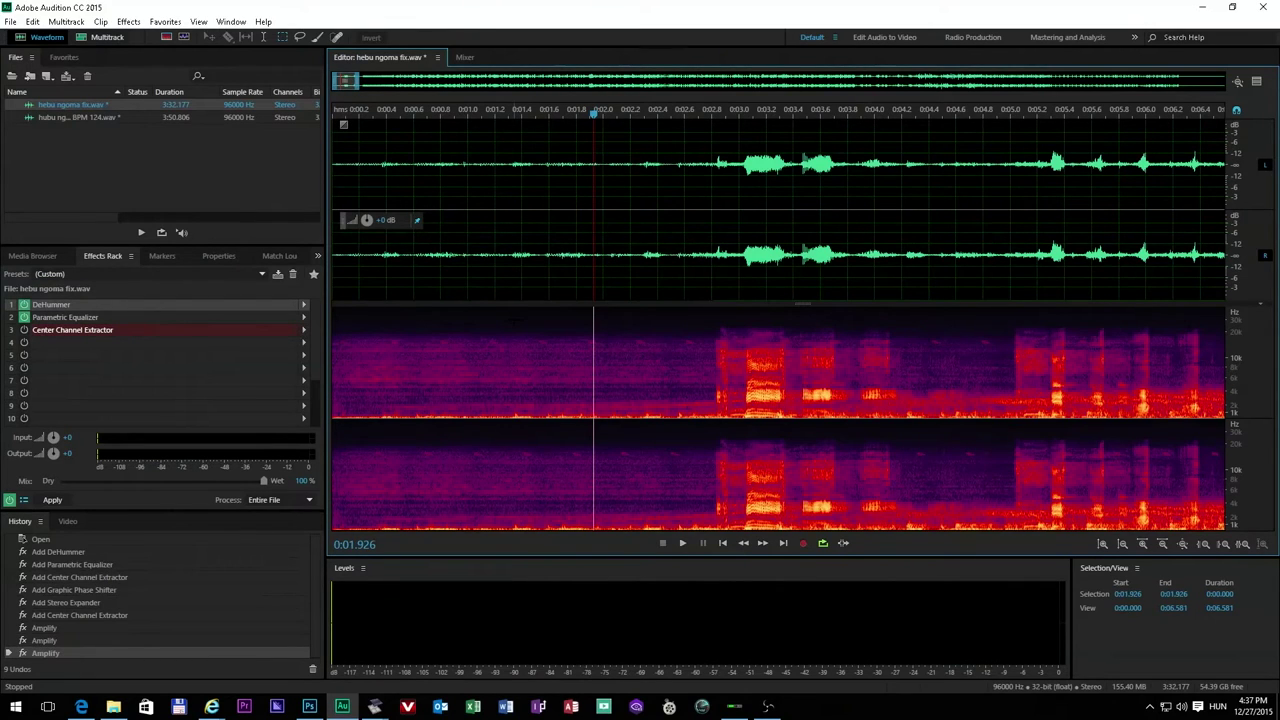
Step: Look over the song's first minute by moving the playhead between sections, ending at 0:50.000
{"action": "scroll", "coordinate": [680, 289], "scroll_direction": "down", "scroll_amount": 6}
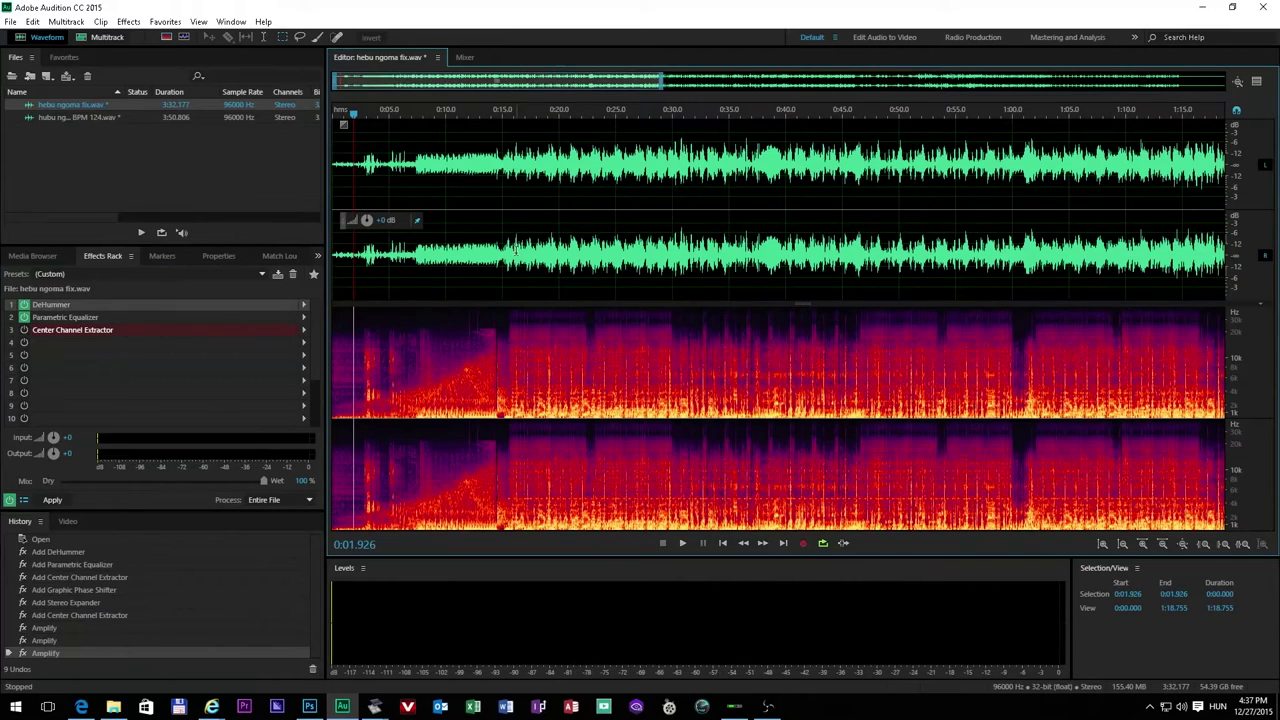
{"action": "left_click", "coordinate": [508, 212]}
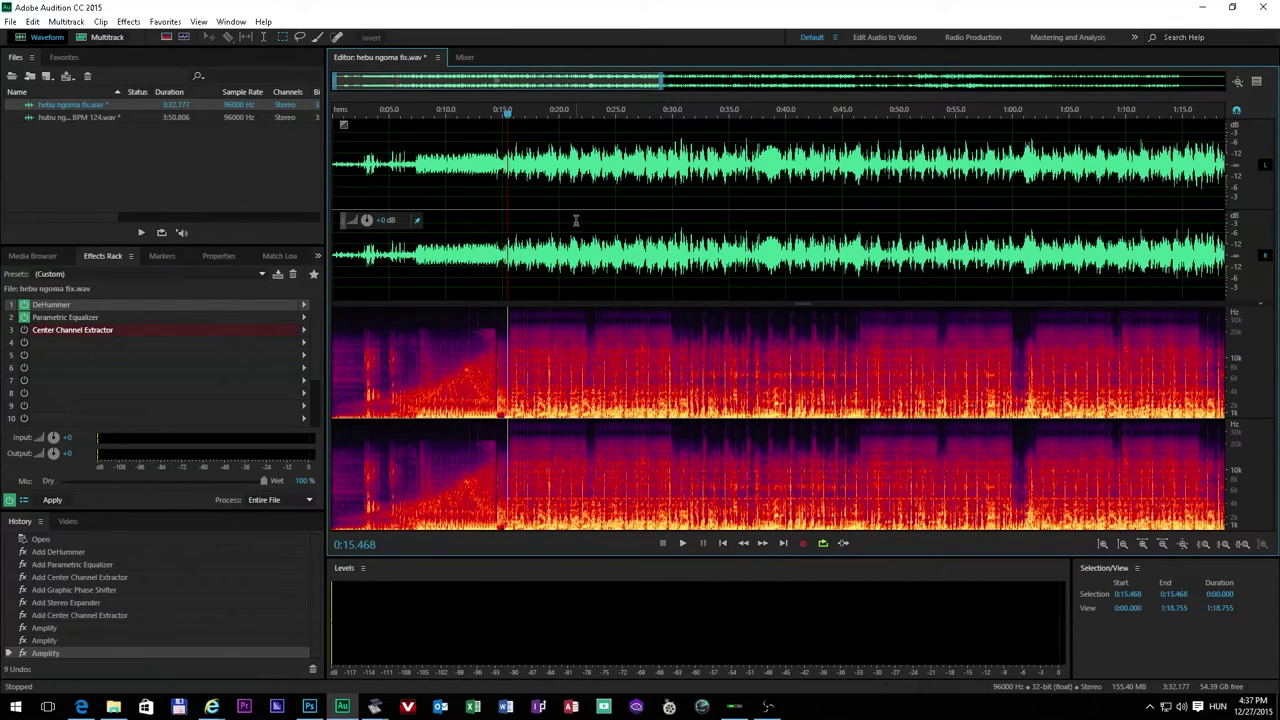
{"action": "scroll", "coordinate": [576, 216], "scroll_direction": "down", "scroll_amount": 2}
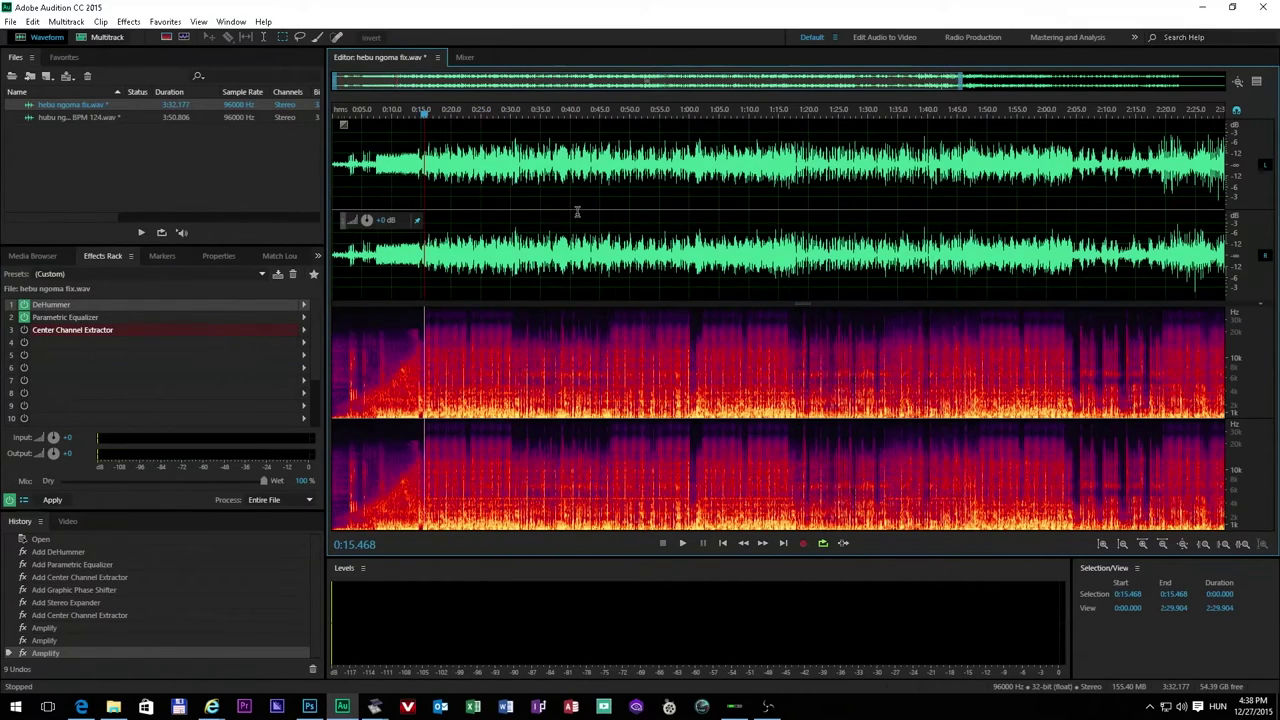
{"action": "left_click", "coordinate": [418, 207]}
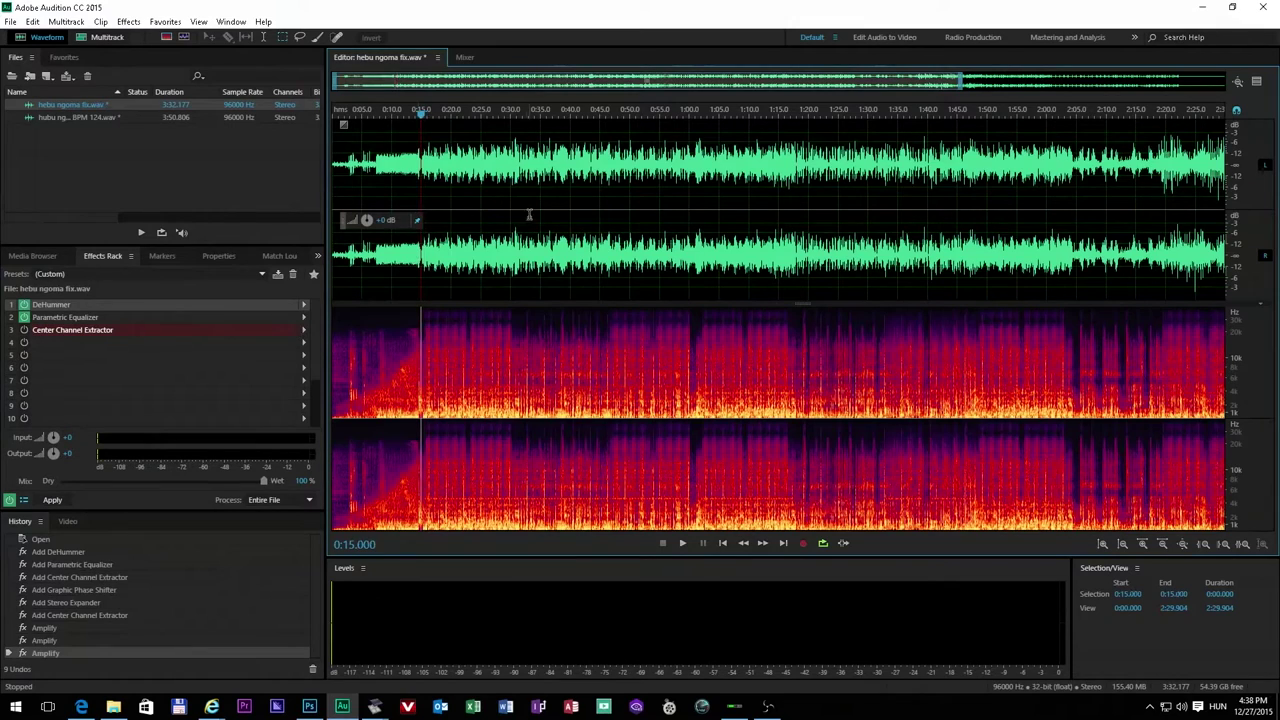
{"action": "left_click", "coordinate": [408, 205]}
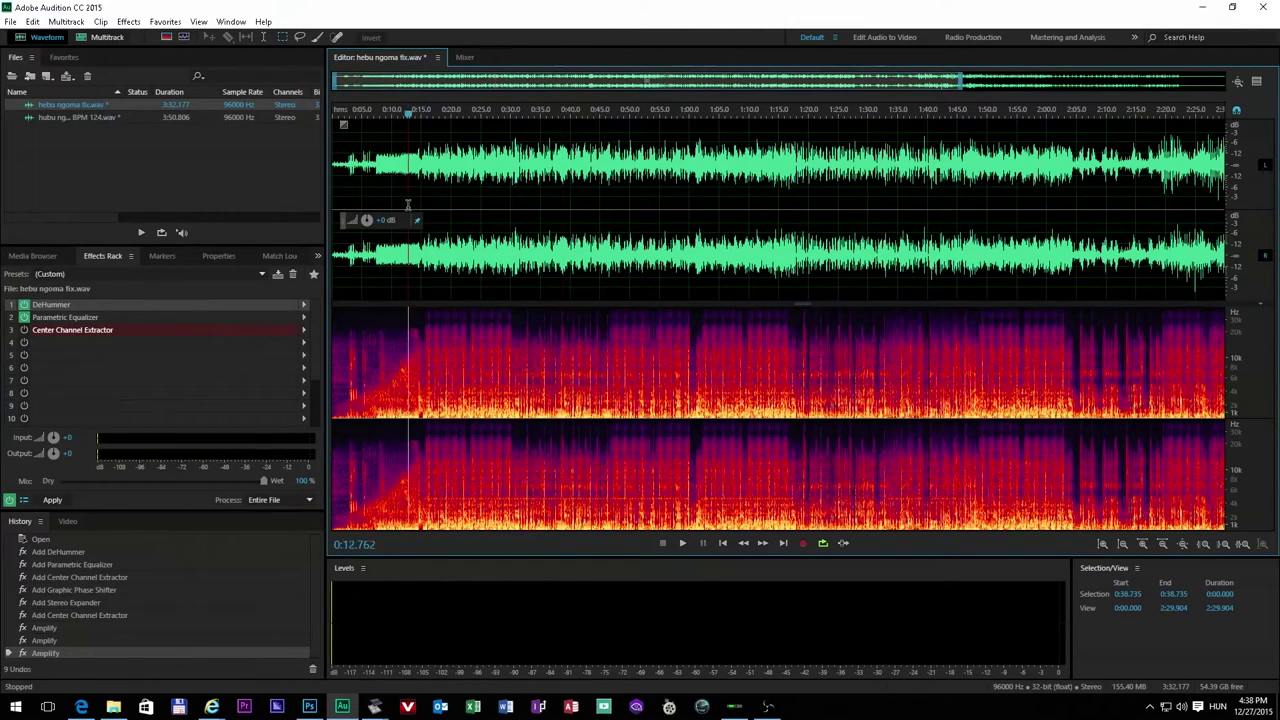
{"action": "left_click", "coordinate": [446, 207]}
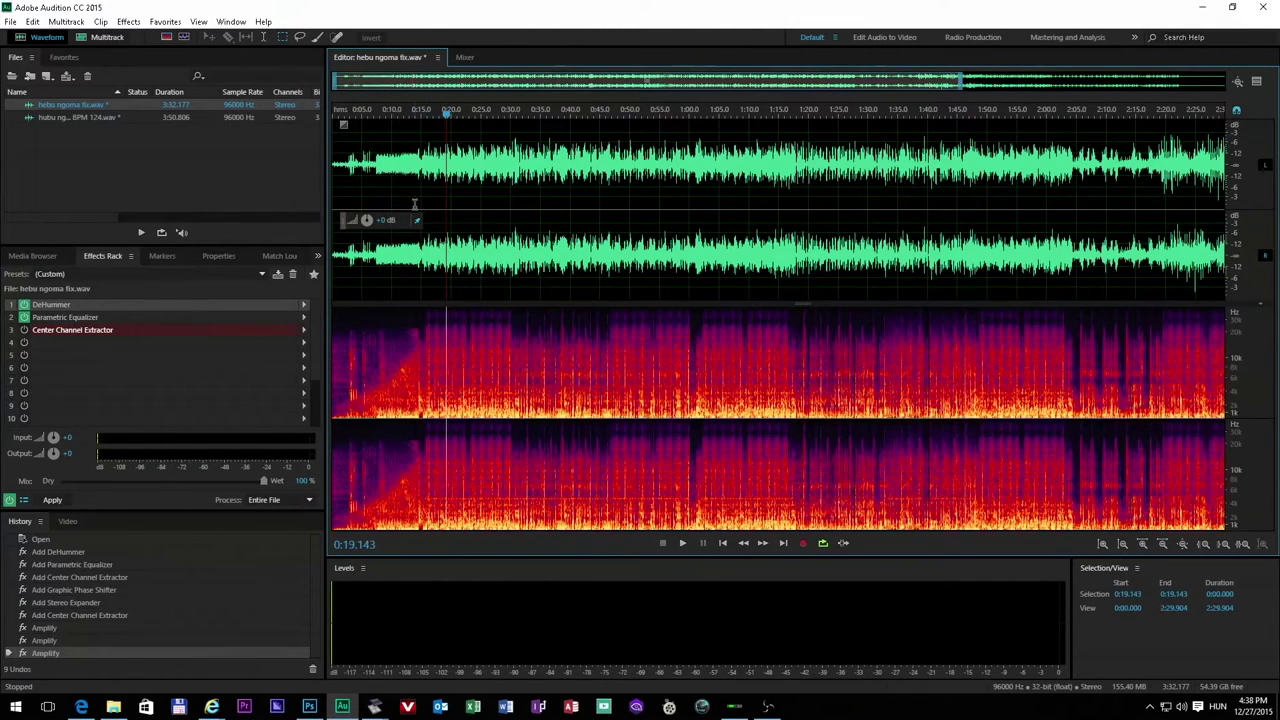
{"action": "left_click", "coordinate": [580, 210]}
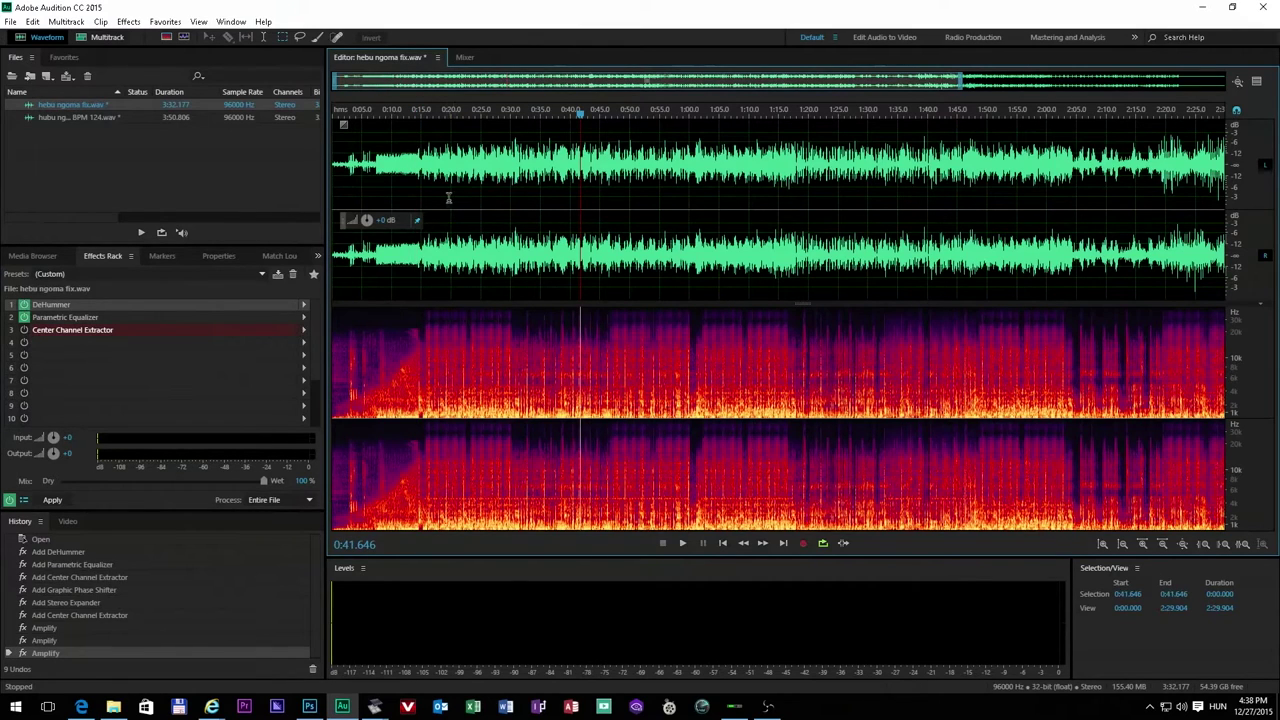
{"action": "left_click_drag", "start_coordinate": [540, 207], "coordinate": [420, 205]}
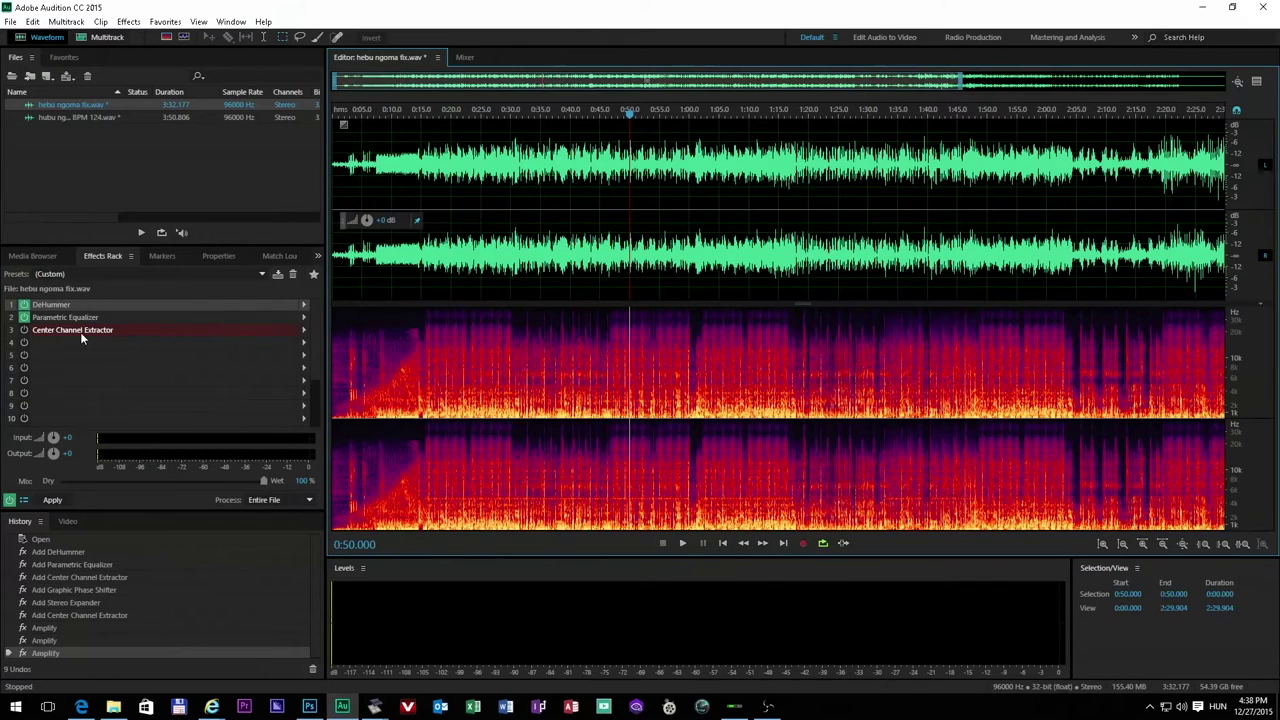
Step: Enable the Center Channel Extractor from its rack settings and select the audio from 0:49.303 to 0:51.246
{"action": "double_click", "coordinate": [136, 330]}
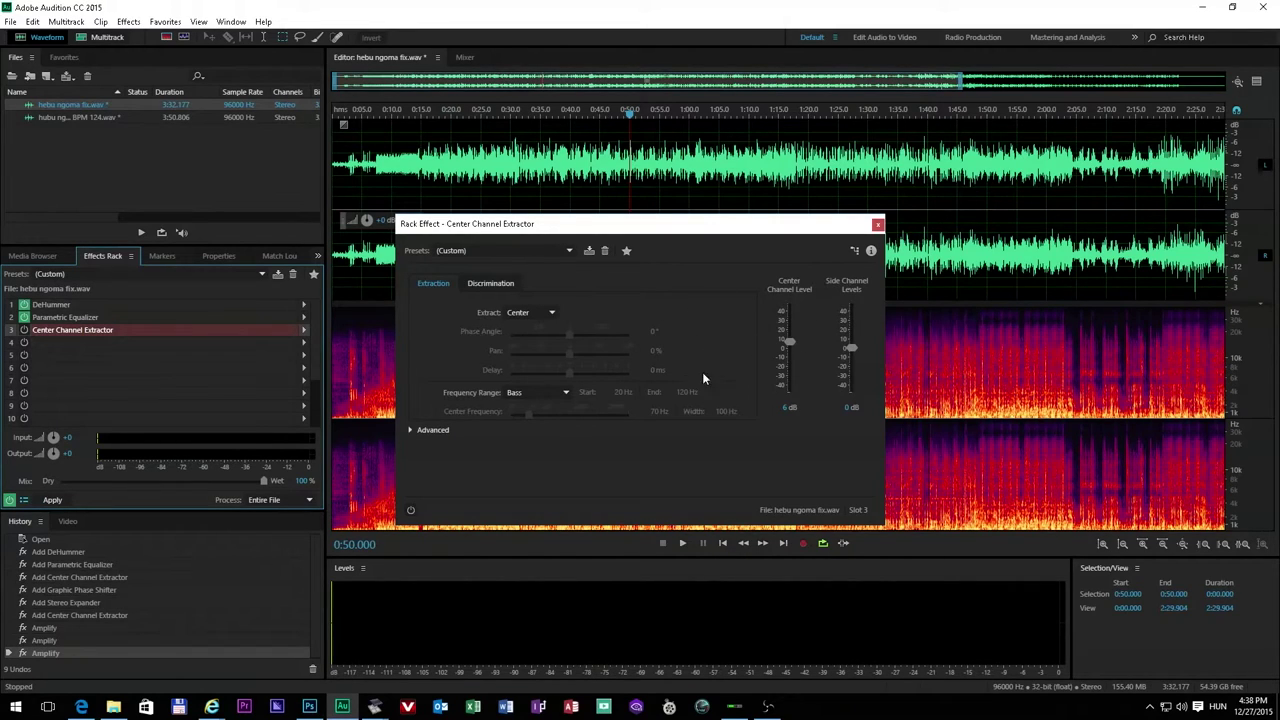
{"action": "left_click", "coordinate": [410, 511]}
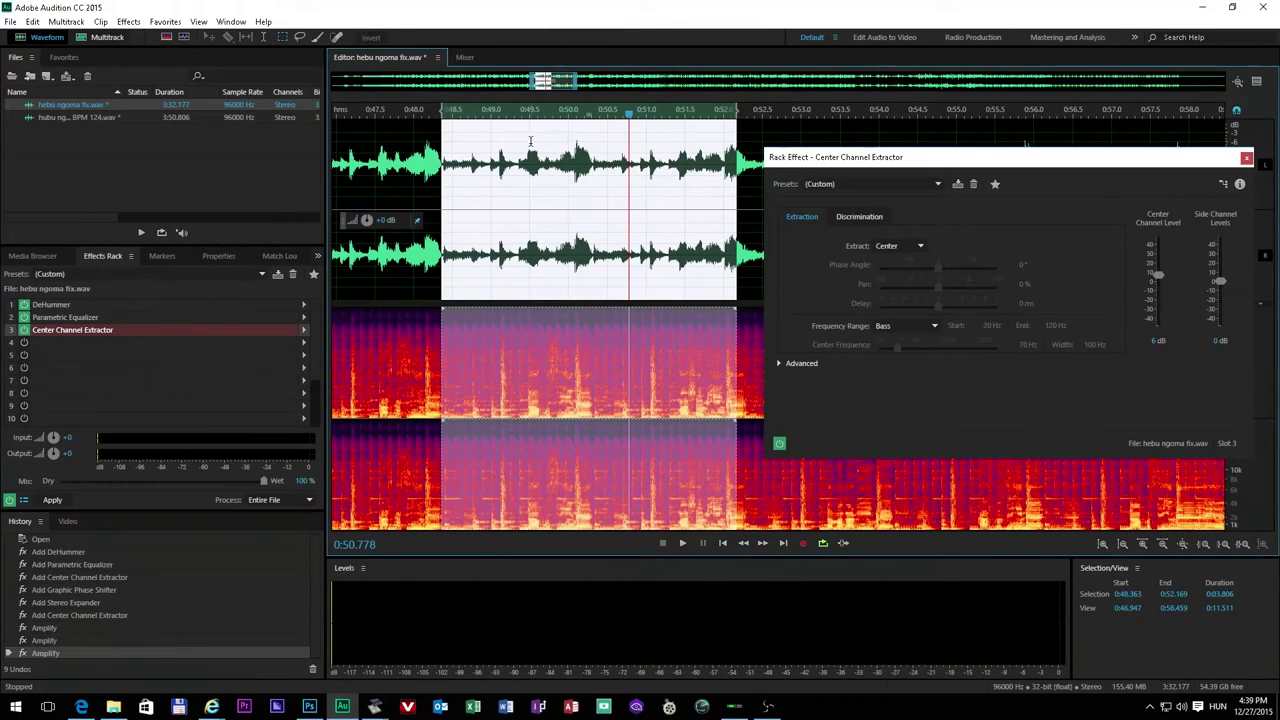
{"action": "left_click", "coordinate": [518, 169]}
{"action": "left_click_drag", "start_coordinate": [515, 188], "coordinate": [665, 187]}
Step: Play the short selection three times with the Center Channel Extractor enabled, stopping after each pass
{"action": "left_click", "coordinate": [682, 543]}
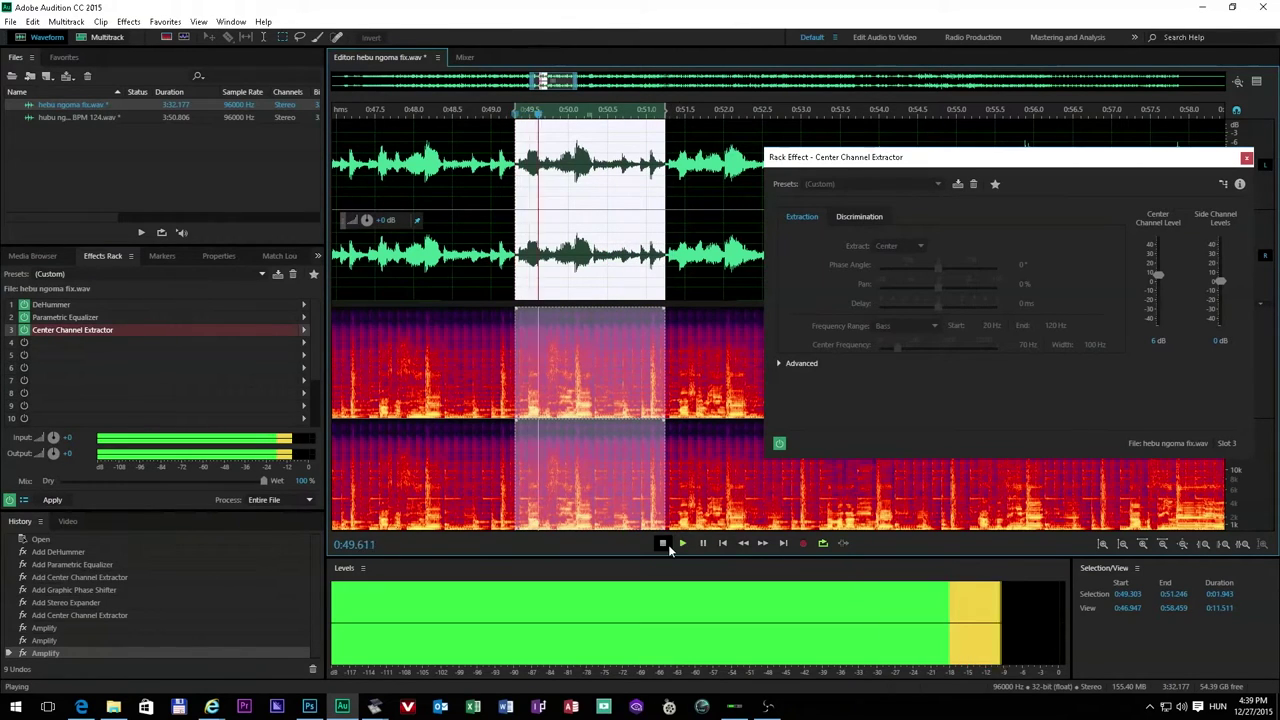
{"action": "left_click", "coordinate": [662, 543]}
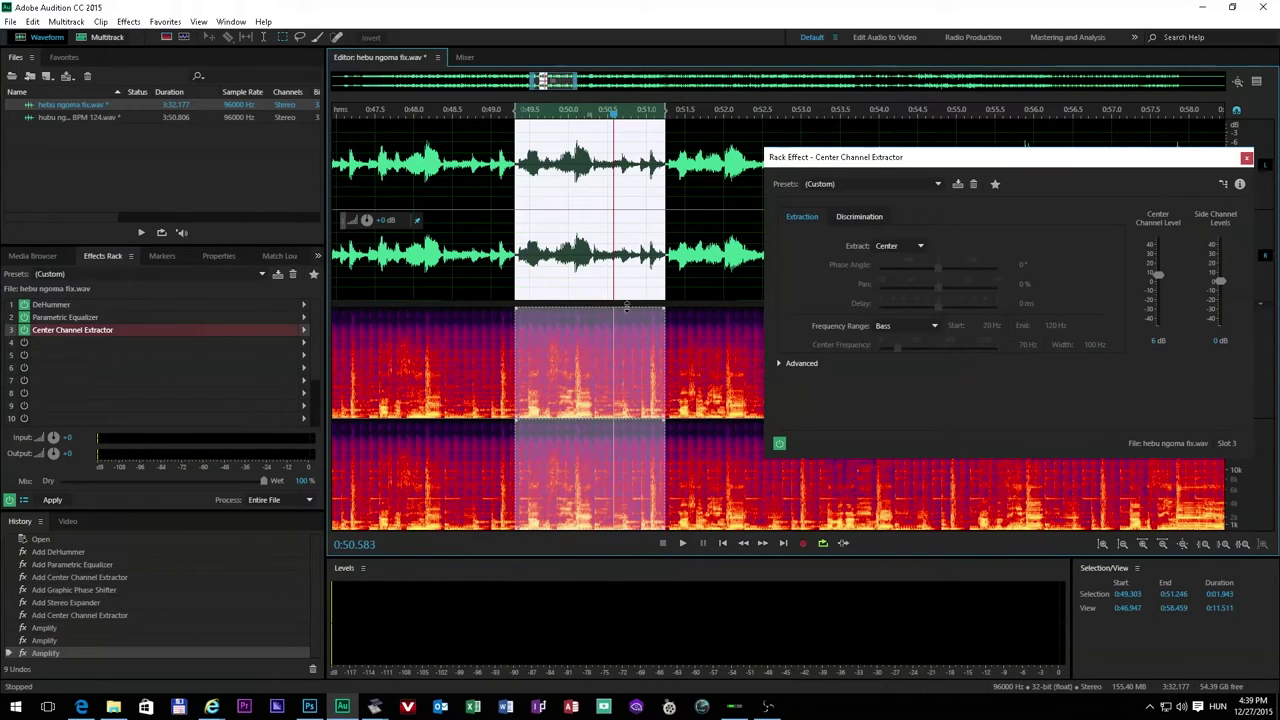
{"action": "left_click", "coordinate": [683, 543]}
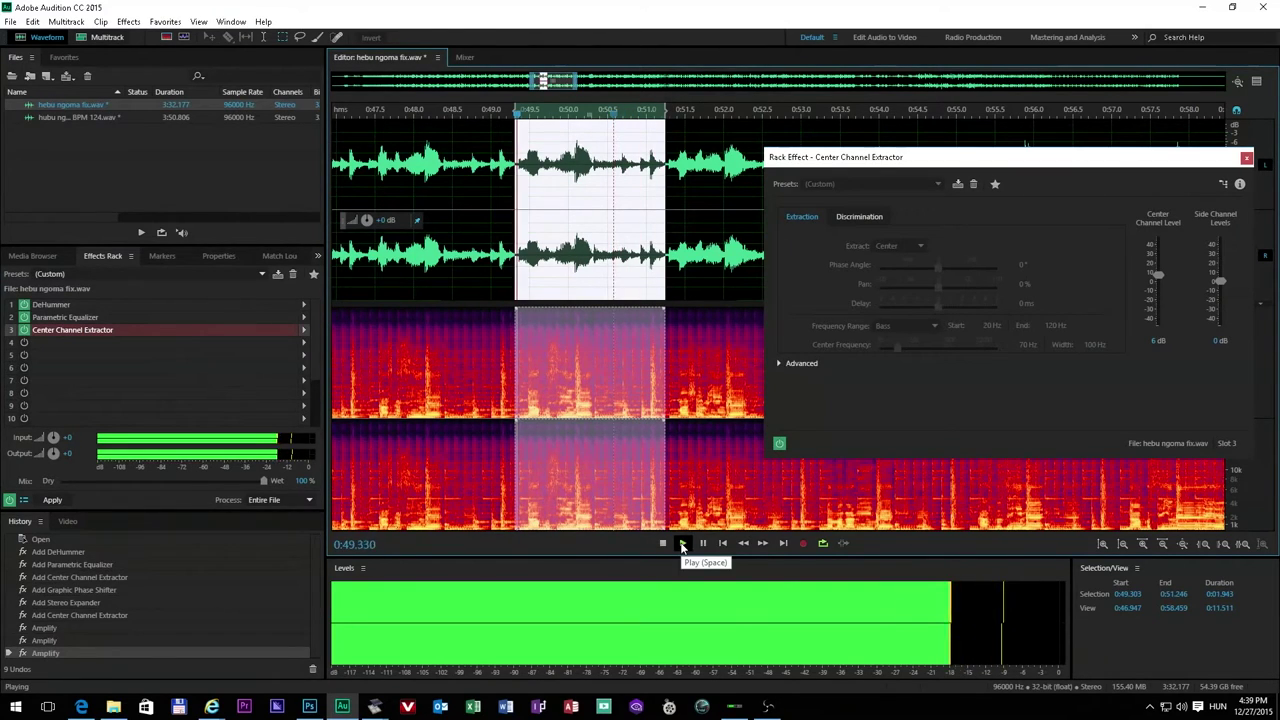
{"action": "left_click", "coordinate": [663, 543]}
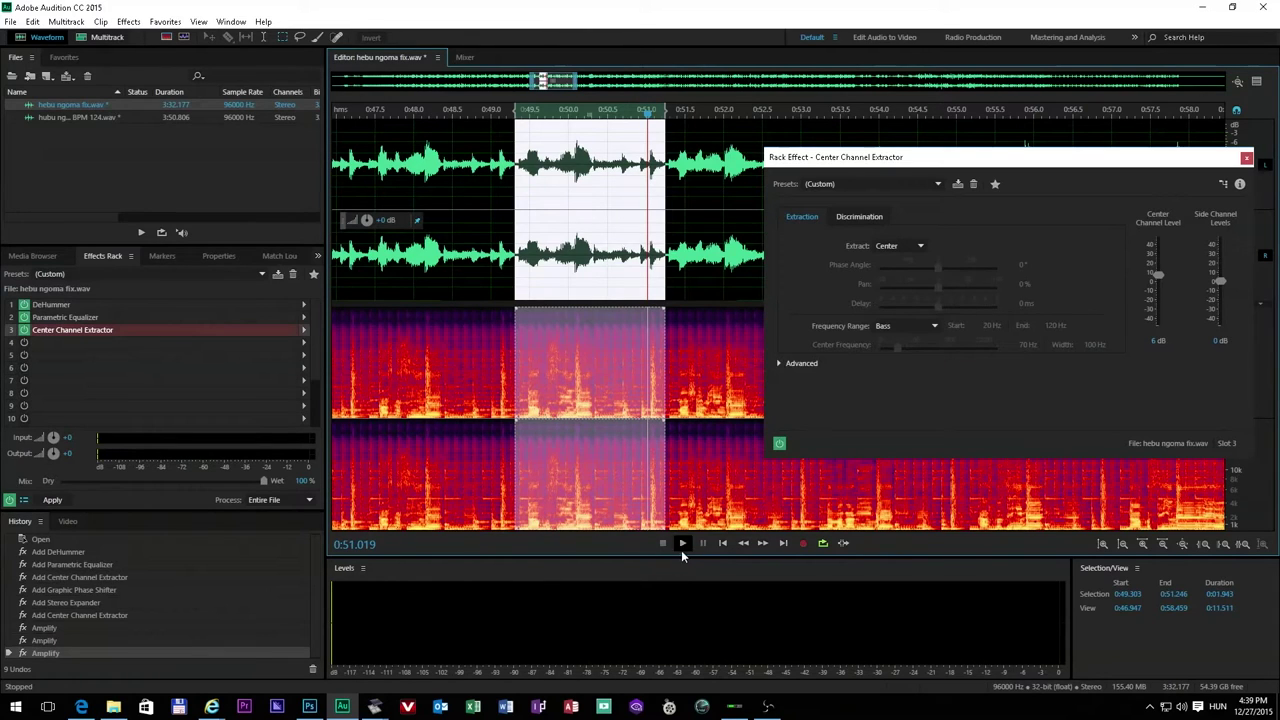
{"action": "left_click", "coordinate": [683, 545]}
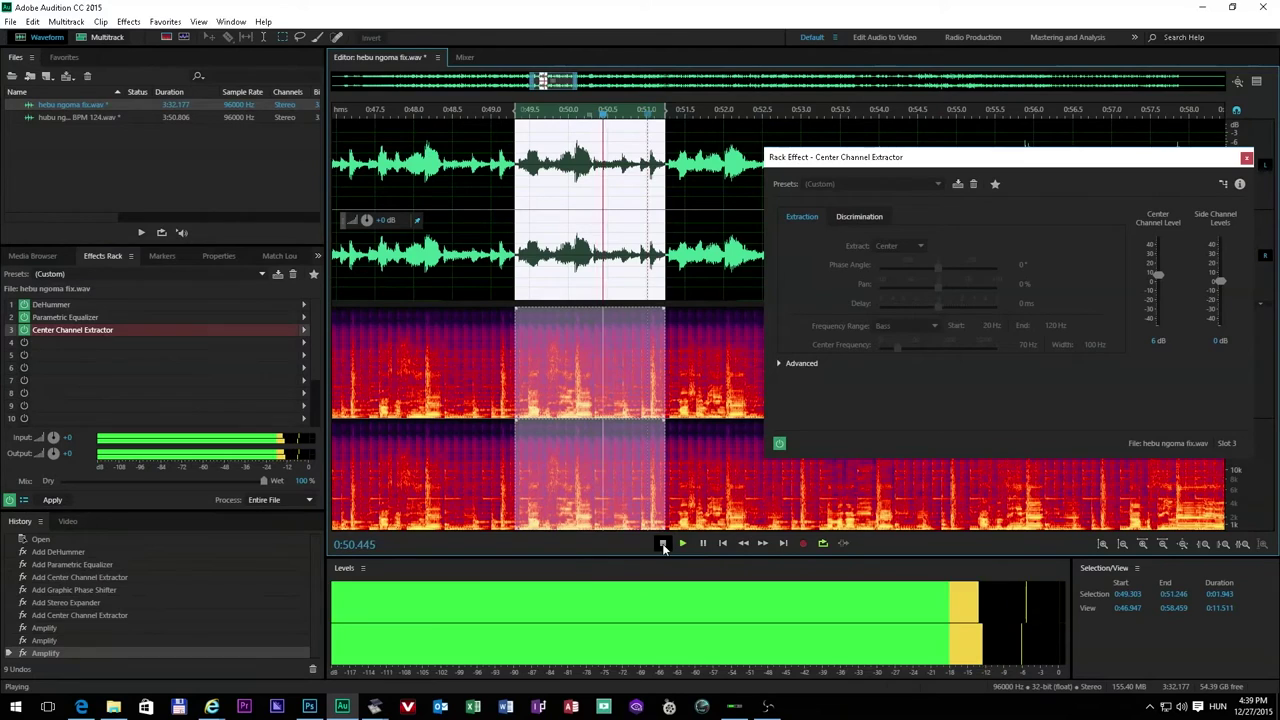
{"action": "left_click", "coordinate": [662, 543]}
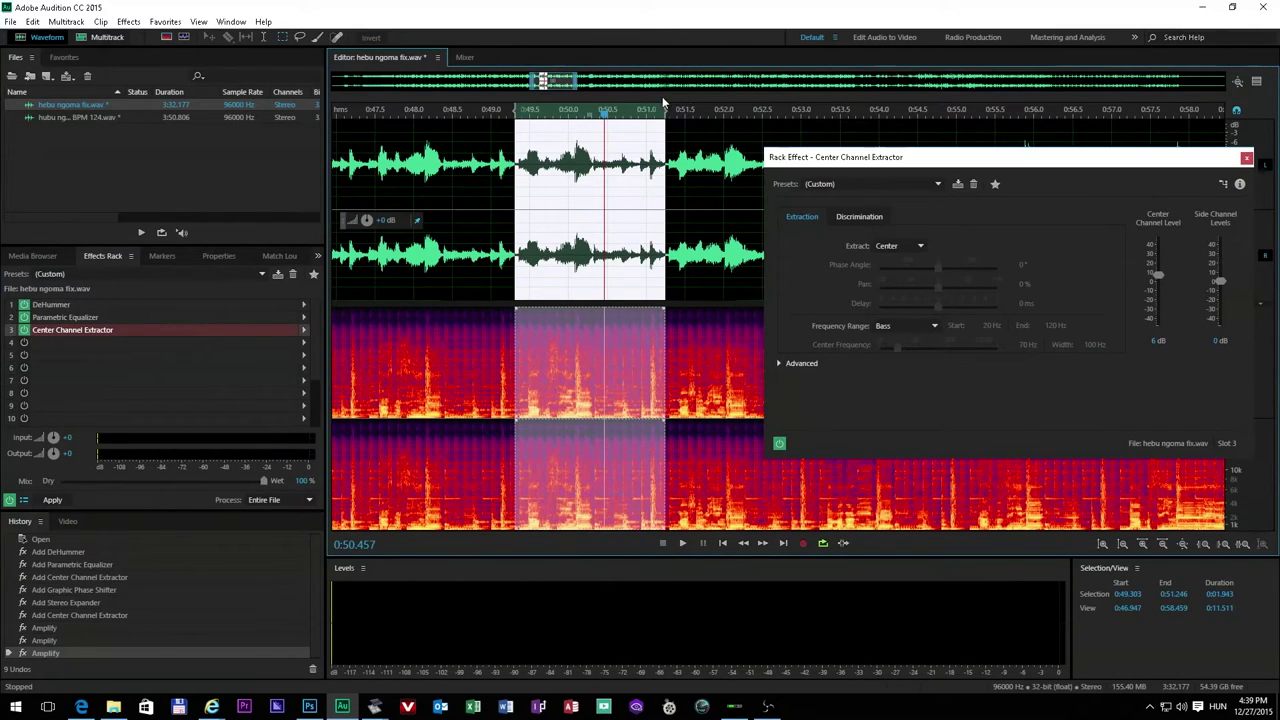
Step: Clear the selection, place the playhead at 1:15.109, and close the Center Channel Extractor settings
{"action": "scroll", "coordinate": [660, 330], "scroll_direction": "down", "scroll_amount": 4}
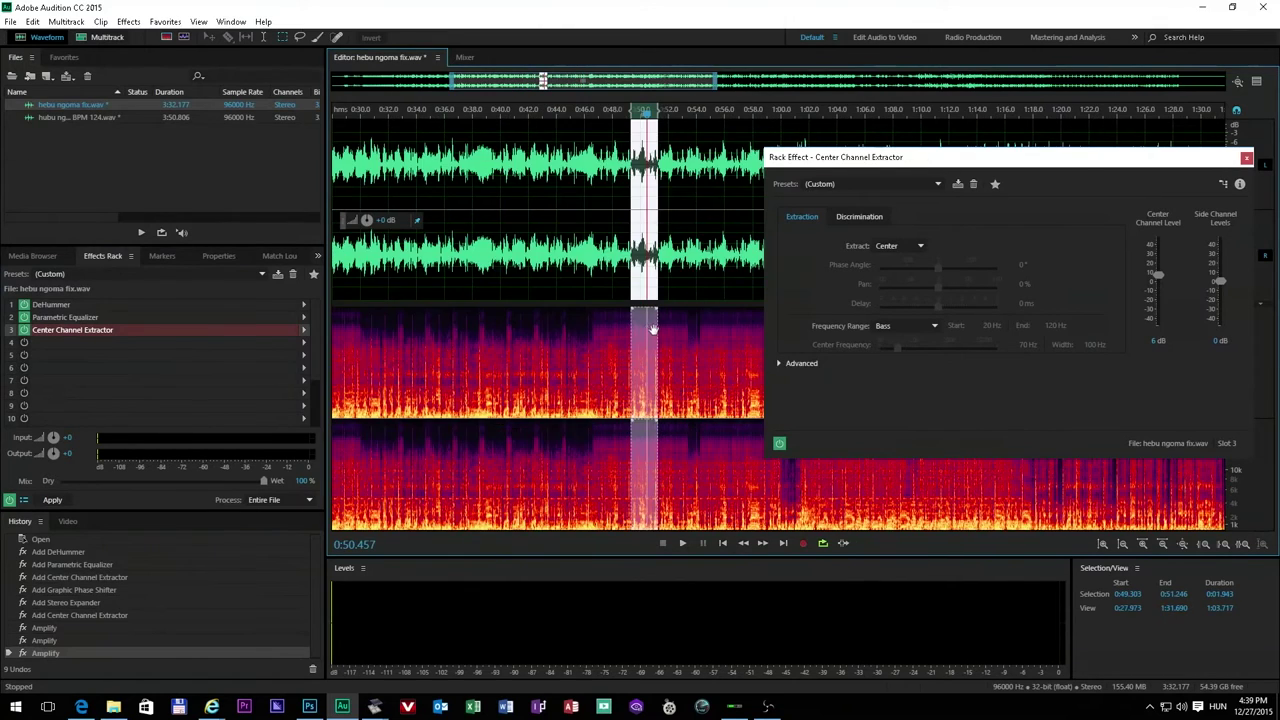
{"action": "scroll", "coordinate": [536, 334], "scroll_direction": "down", "scroll_amount": 1}
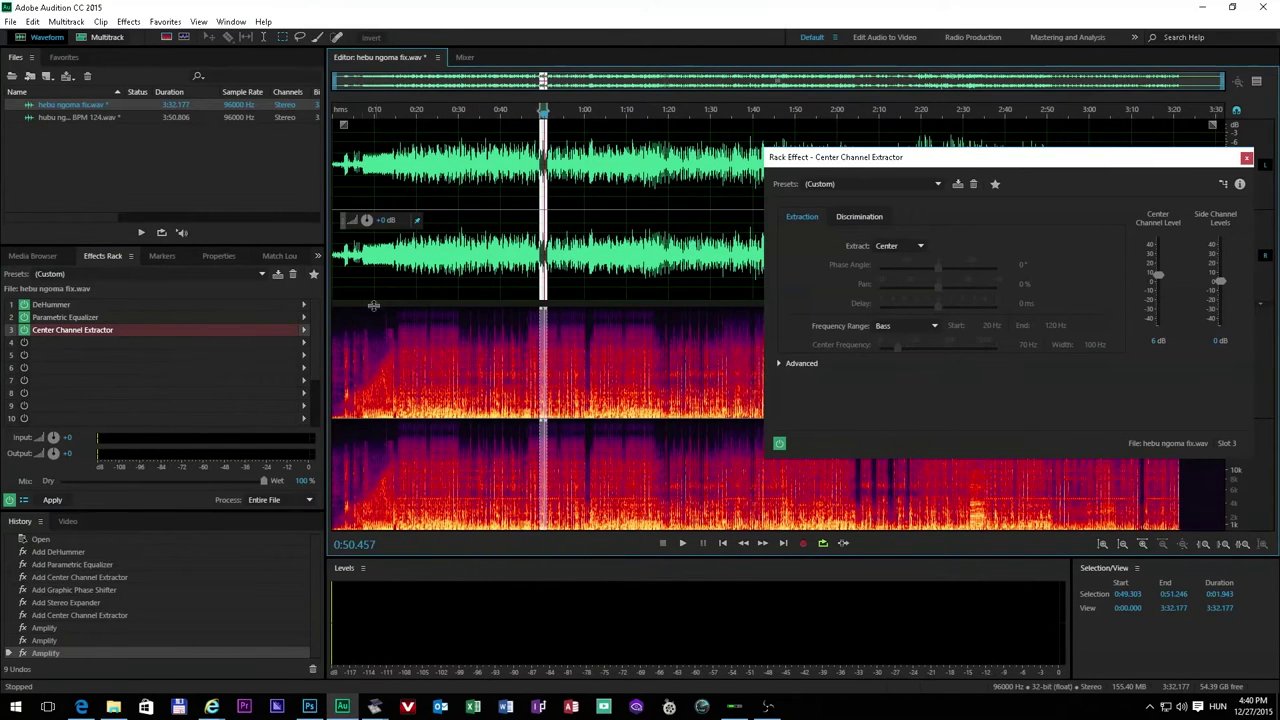
{"action": "left_click", "coordinate": [520, 200]}
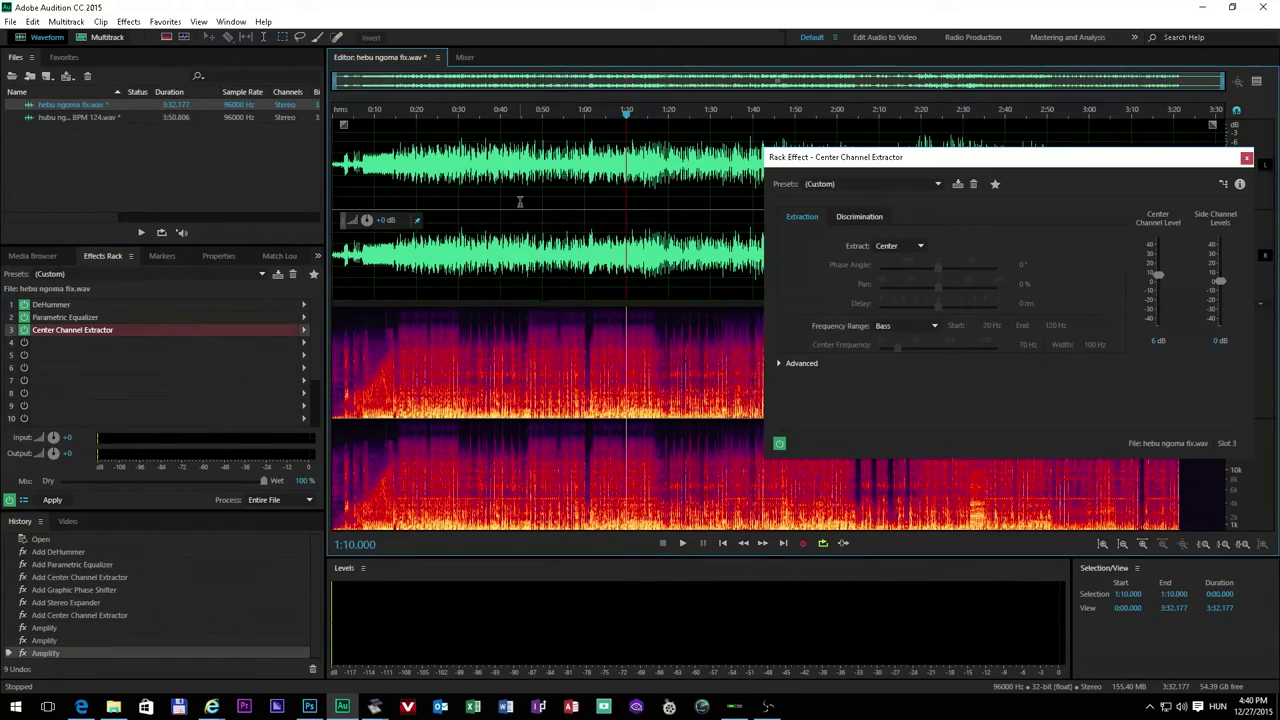
{"action": "left_click", "coordinate": [648, 214]}
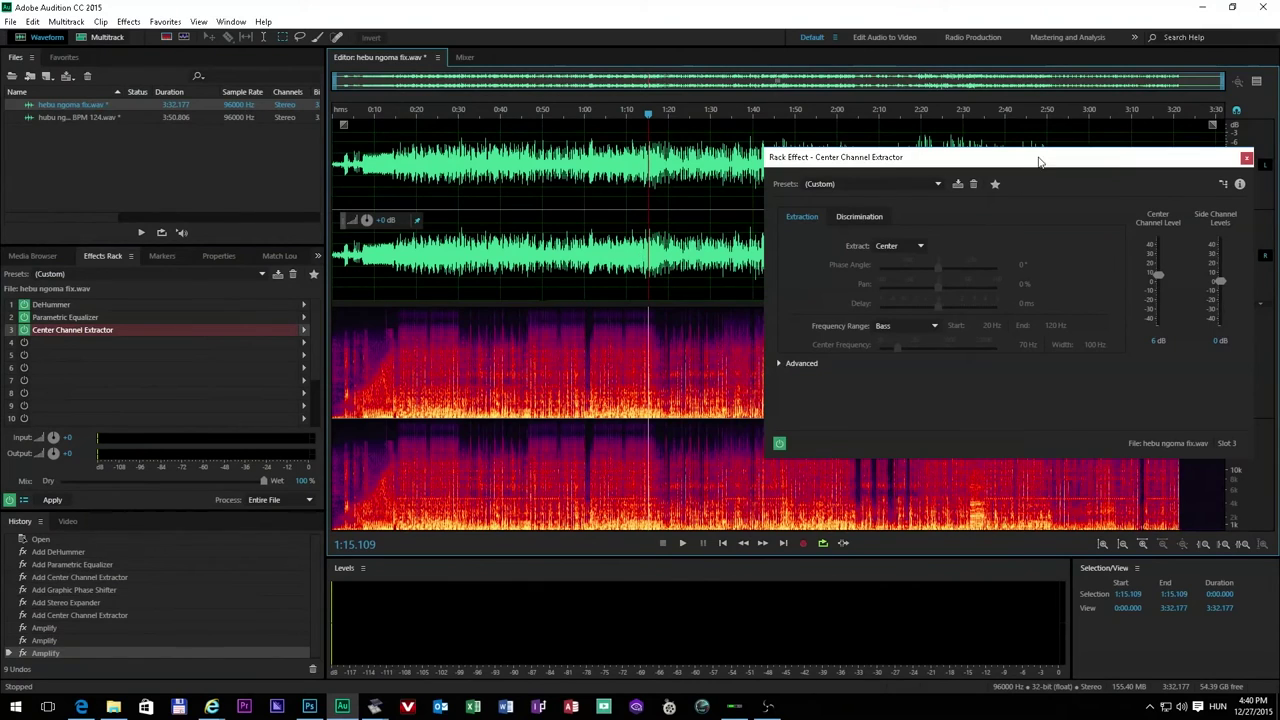
{"action": "left_click_drag", "start_coordinate": [1040, 162], "coordinate": [636, 152]}
{"action": "left_click", "coordinate": [844, 143]}
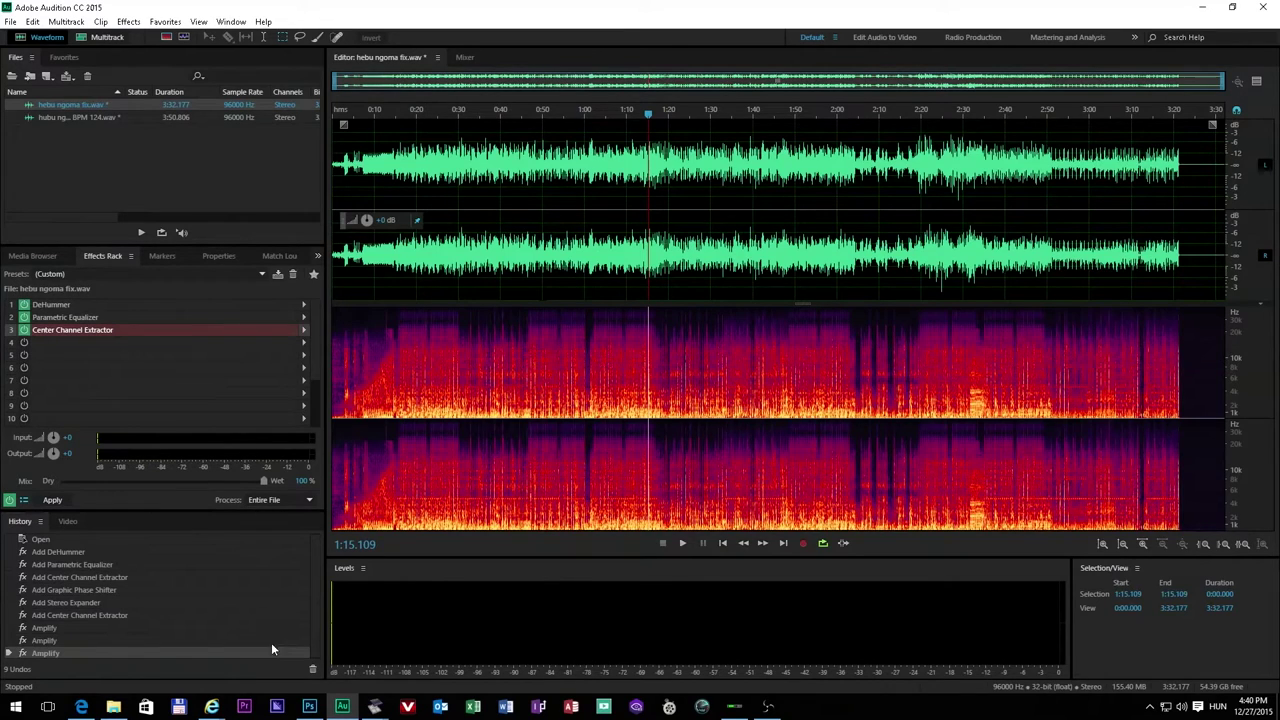
Step: Switch to Internet Explorer and play the Davido - GOBE YouTube video from 0:22 as a reference
{"action": "left_click", "coordinate": [211, 704]}
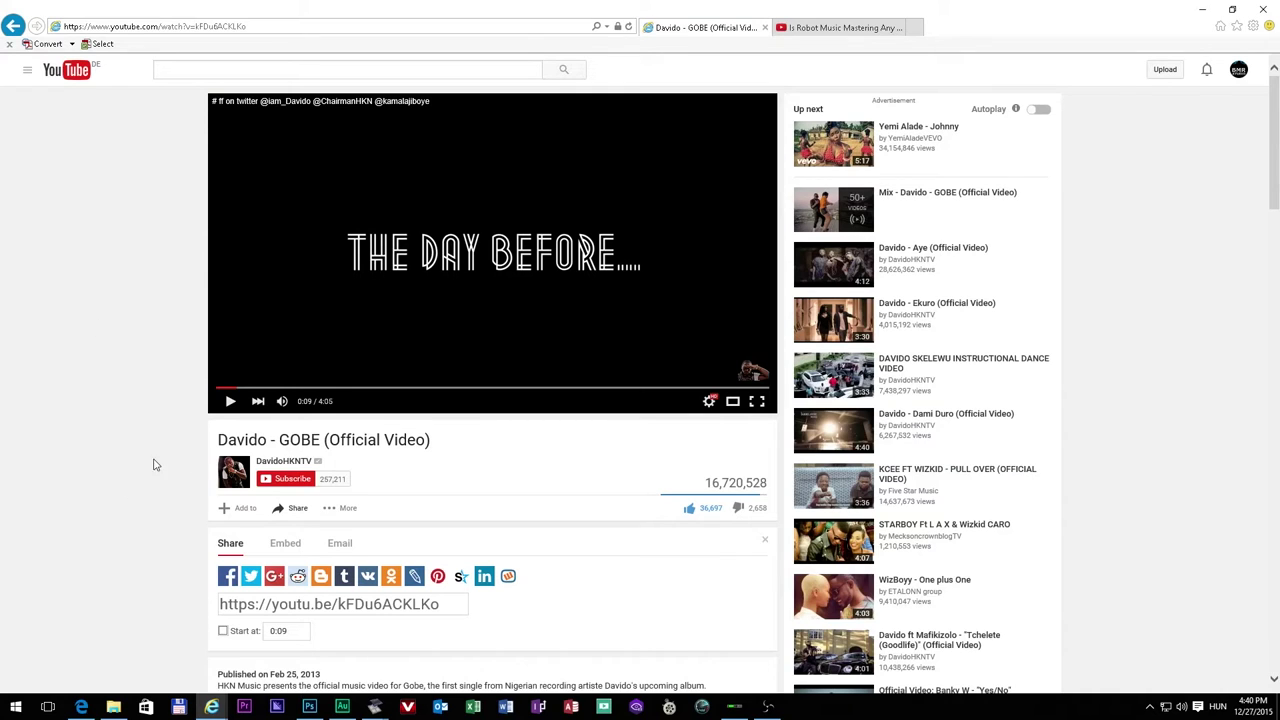
{"action": "scroll", "coordinate": [125, 520], "scroll_direction": "down", "scroll_amount": 2}
{"action": "scroll", "coordinate": [130, 505], "scroll_direction": "up", "scroll_amount": 1}
{"action": "scroll", "coordinate": [133, 495], "scroll_direction": "up", "scroll_amount": 1}
{"action": "scroll", "coordinate": [134, 394], "scroll_direction": "down", "scroll_amount": 2}
{"action": "scroll", "coordinate": [150, 396], "scroll_direction": "up", "scroll_amount": 2}
{"action": "left_click", "coordinate": [266, 388]}
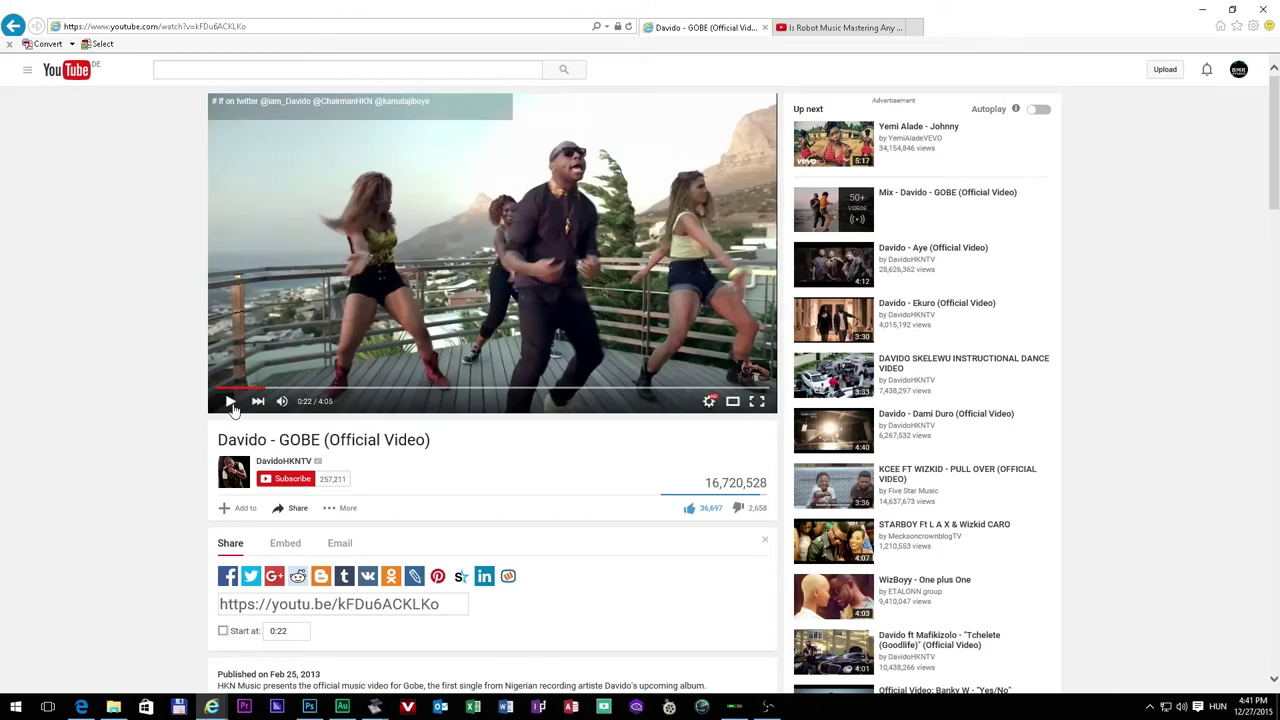
{"action": "left_click", "coordinate": [230, 402]}
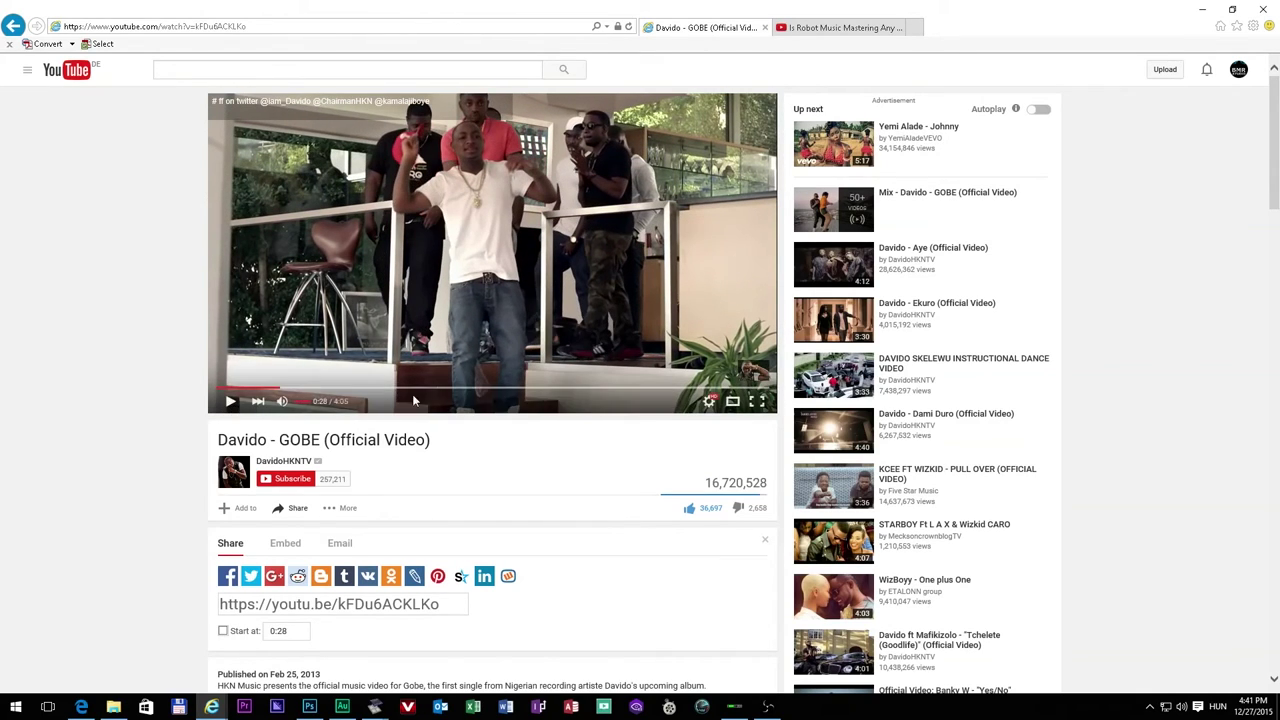
Step: Play a later passage of the reference video, pause it at 1:37, and switch back to Adobe Audition
{"action": "left_click", "coordinate": [421, 388]}
{"action": "left_click", "coordinate": [232, 408]}
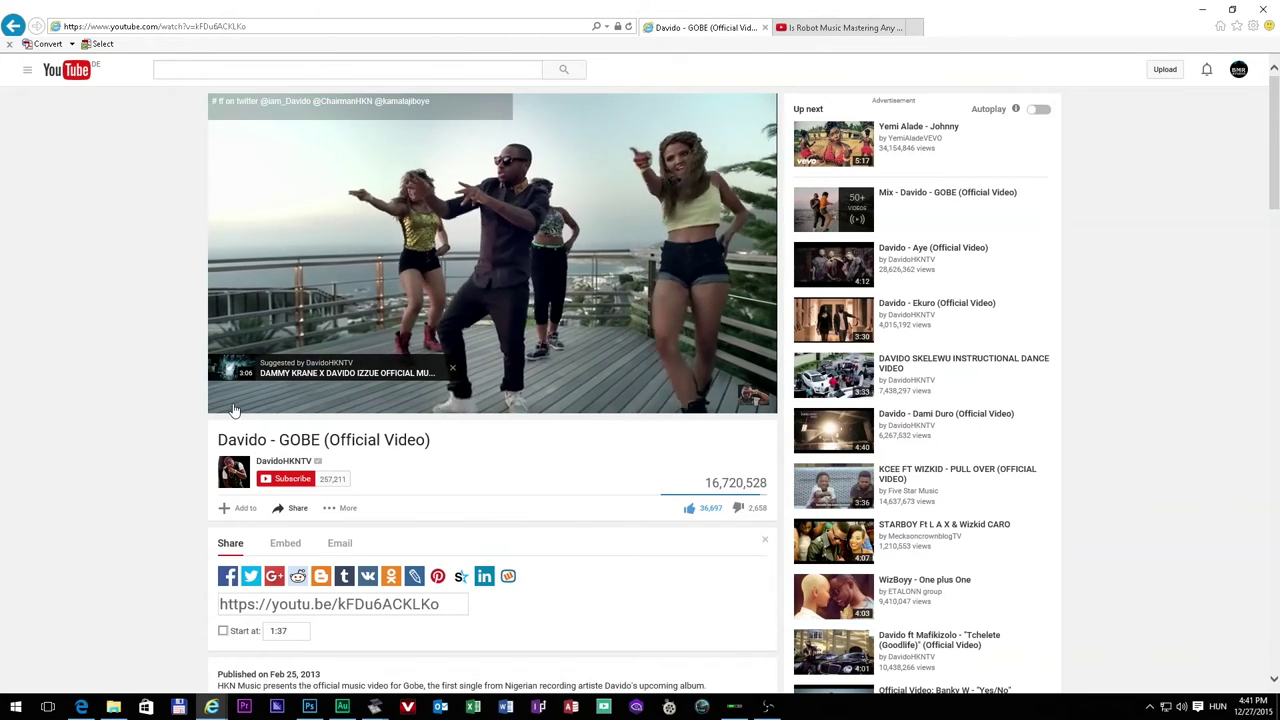
{"action": "left_click", "coordinate": [452, 400]}
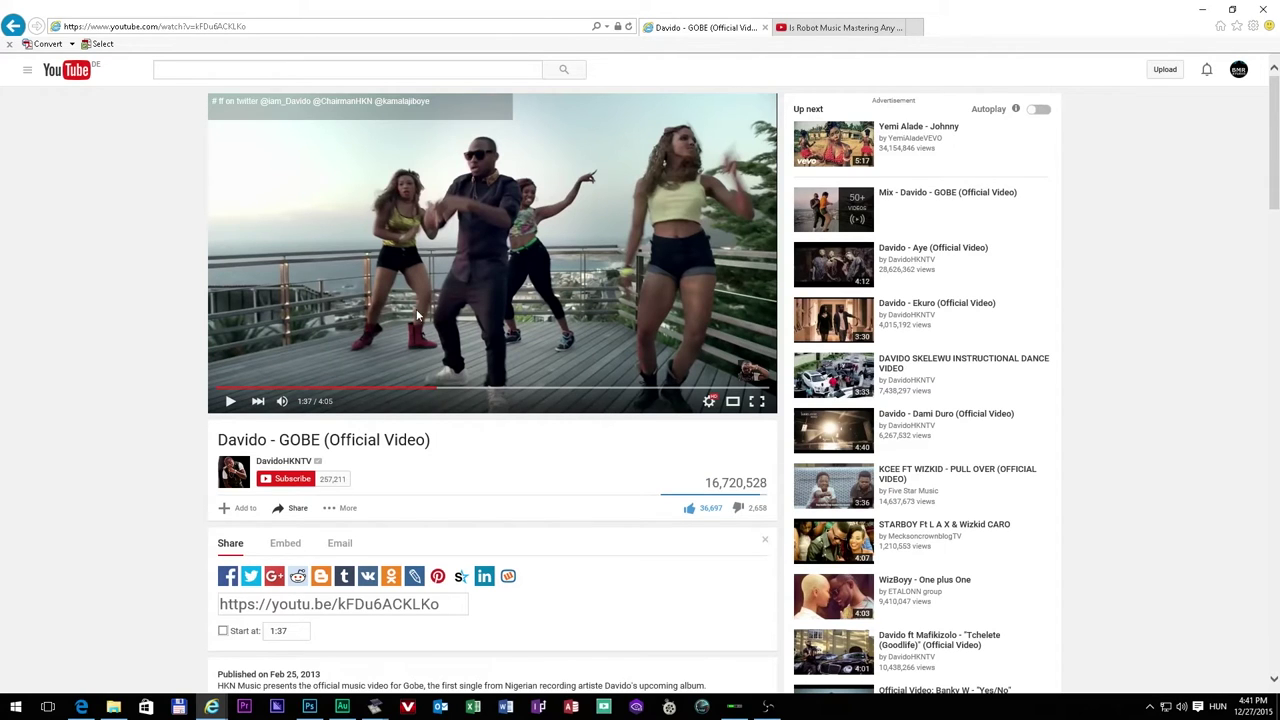
{"action": "left_click", "coordinate": [342, 707]}
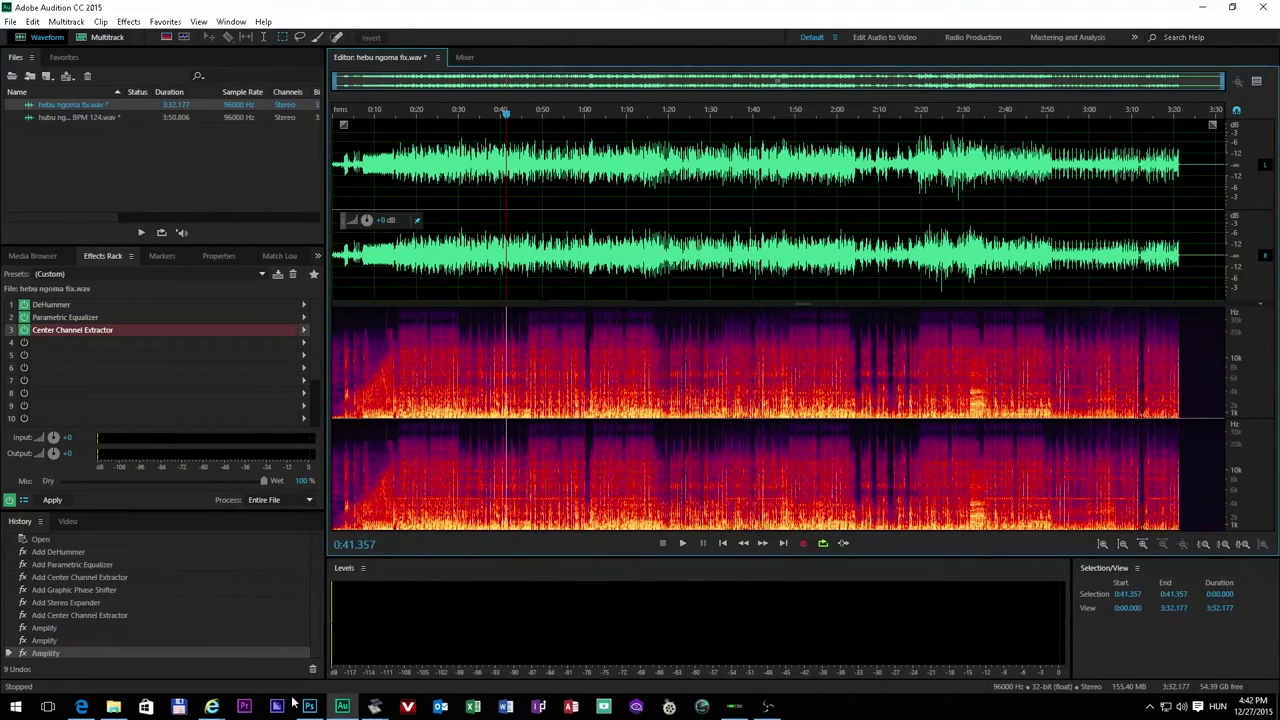
Step: Return to the Davido - GOBE video in Internet Explorer and play it briefly from 1:37 before pausing
{"action": "left_click", "coordinate": [212, 707]}
{"action": "left_click", "coordinate": [120, 650]}
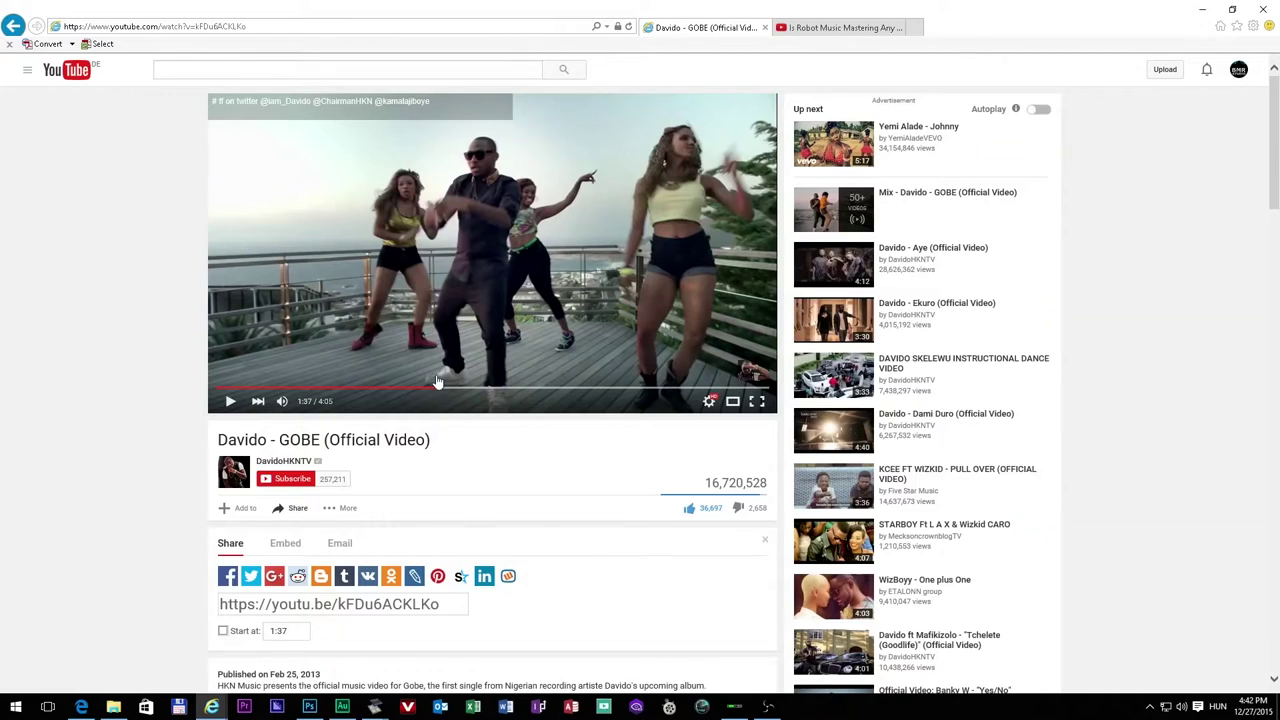
{"action": "left_click", "coordinate": [230, 402]}
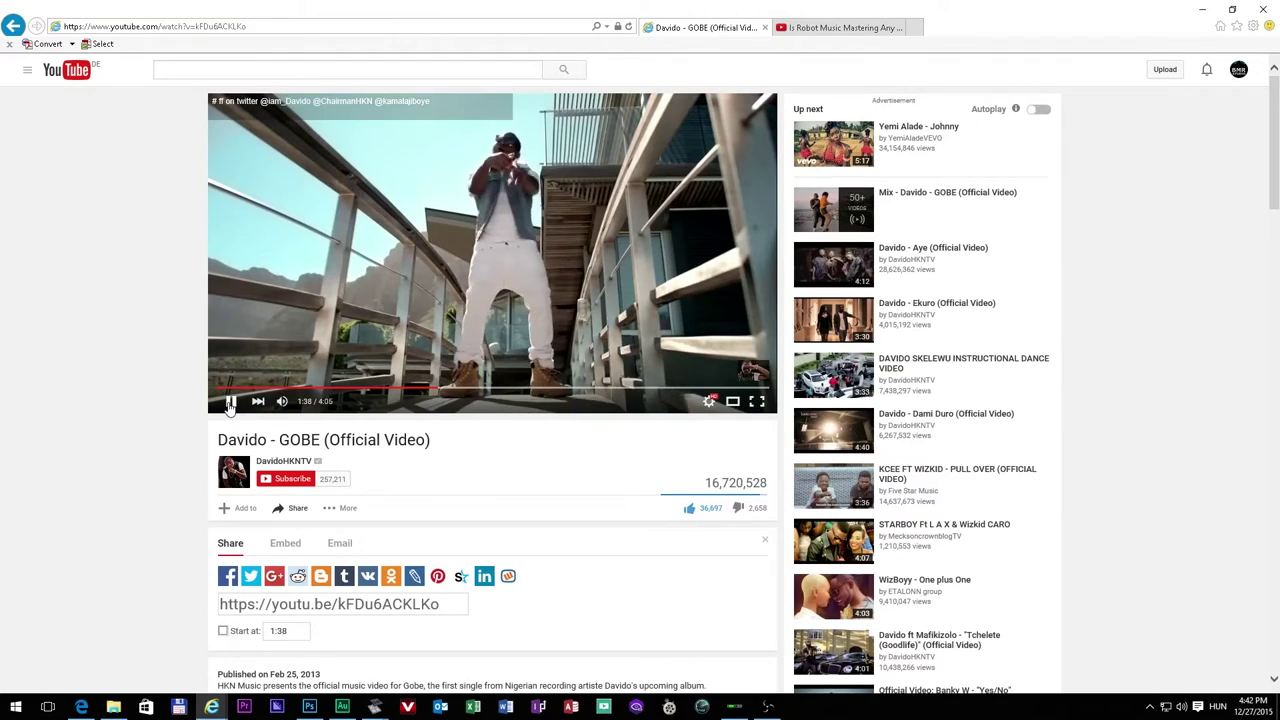
{"action": "left_click", "coordinate": [230, 402]}
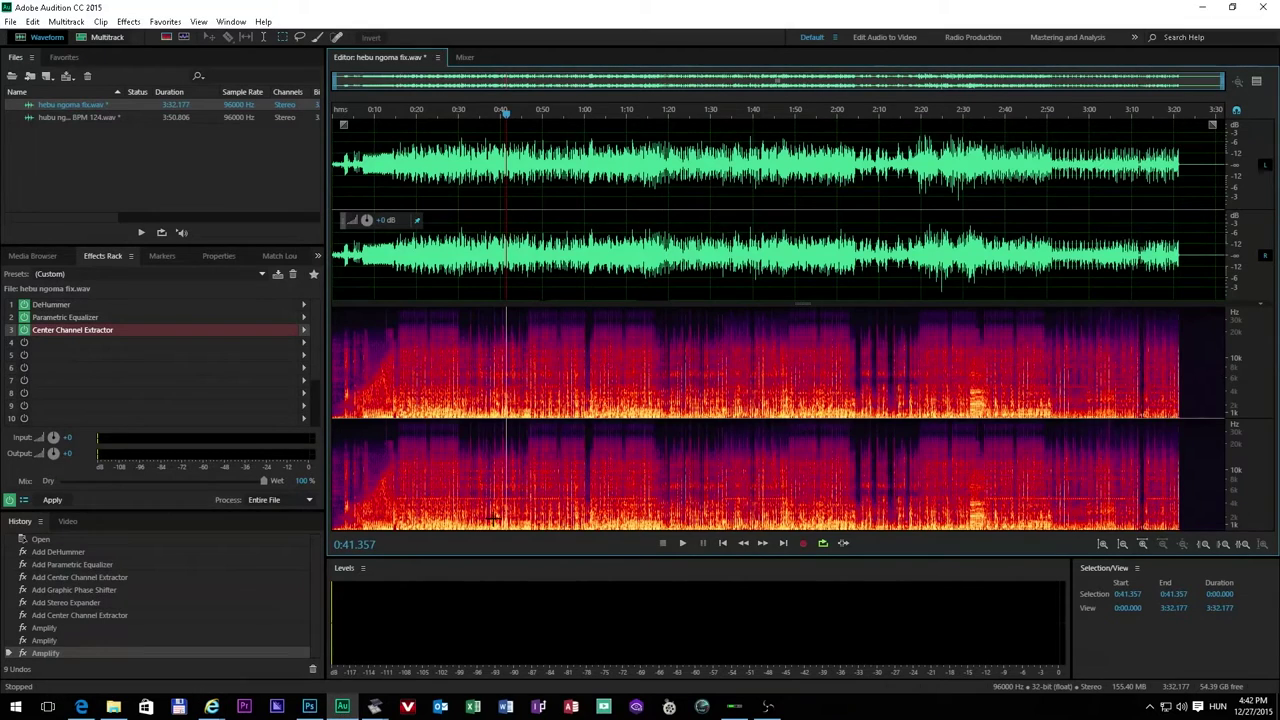
Step: Switch to Adobe Audition and move the floating volume control to the lower edge of the right-channel waveform
{"action": "left_click", "coordinate": [342, 706]}
{"action": "left_click_drag", "start_coordinate": [340, 220], "coordinate": [336, 292]}
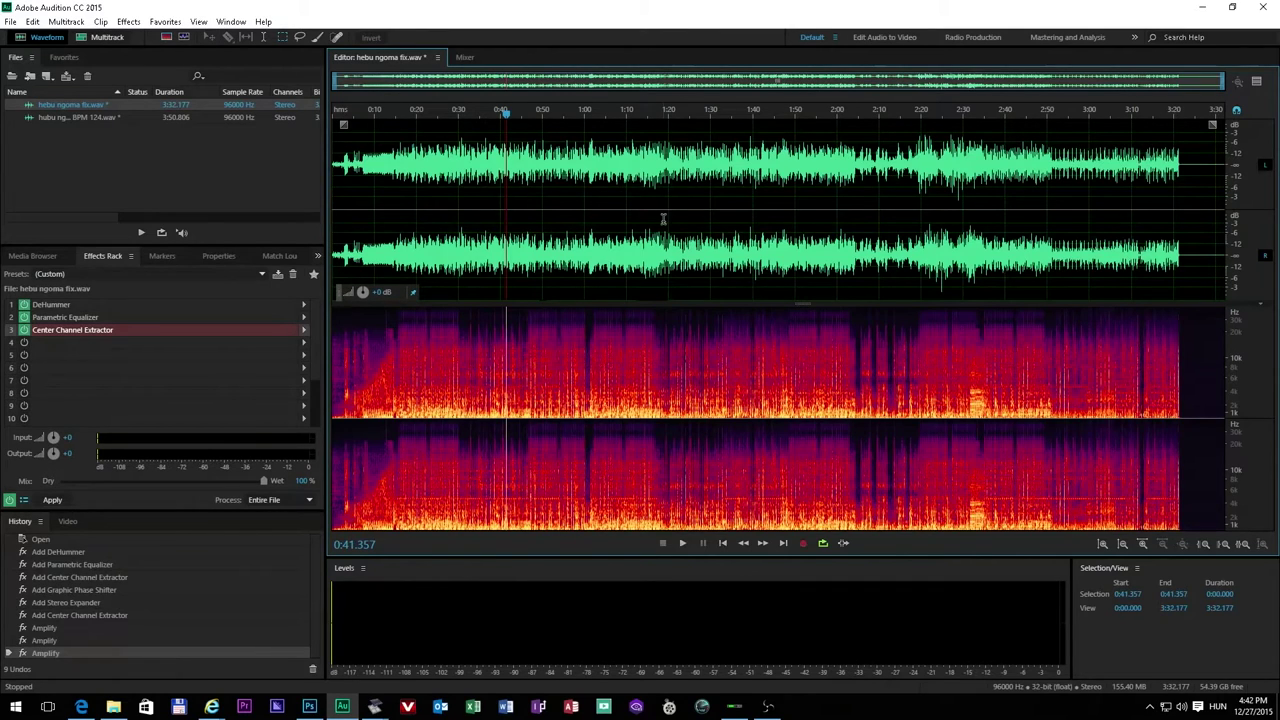
Step: Switch to the Davido - GOBE video in Internet Explorer, seek to 2:45, play a later passage and pause at 3:27
{"action": "left_click", "coordinate": [212, 707]}
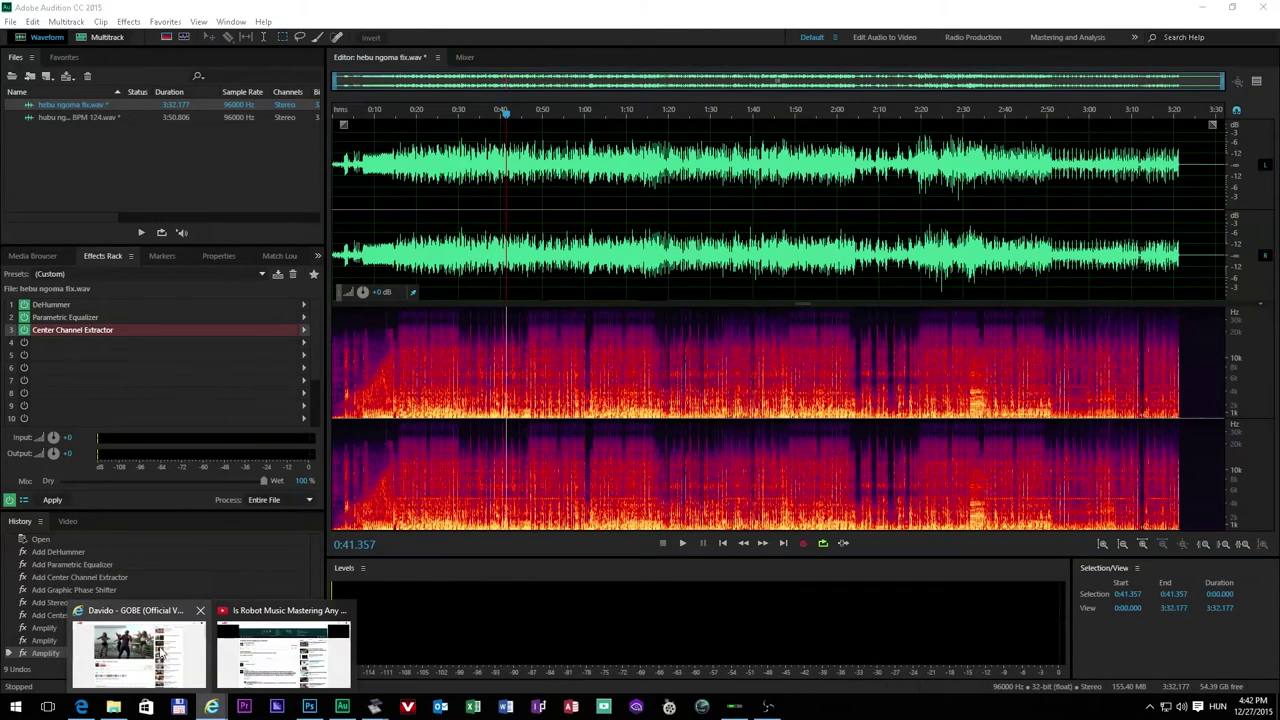
{"action": "left_click", "coordinate": [170, 650]}
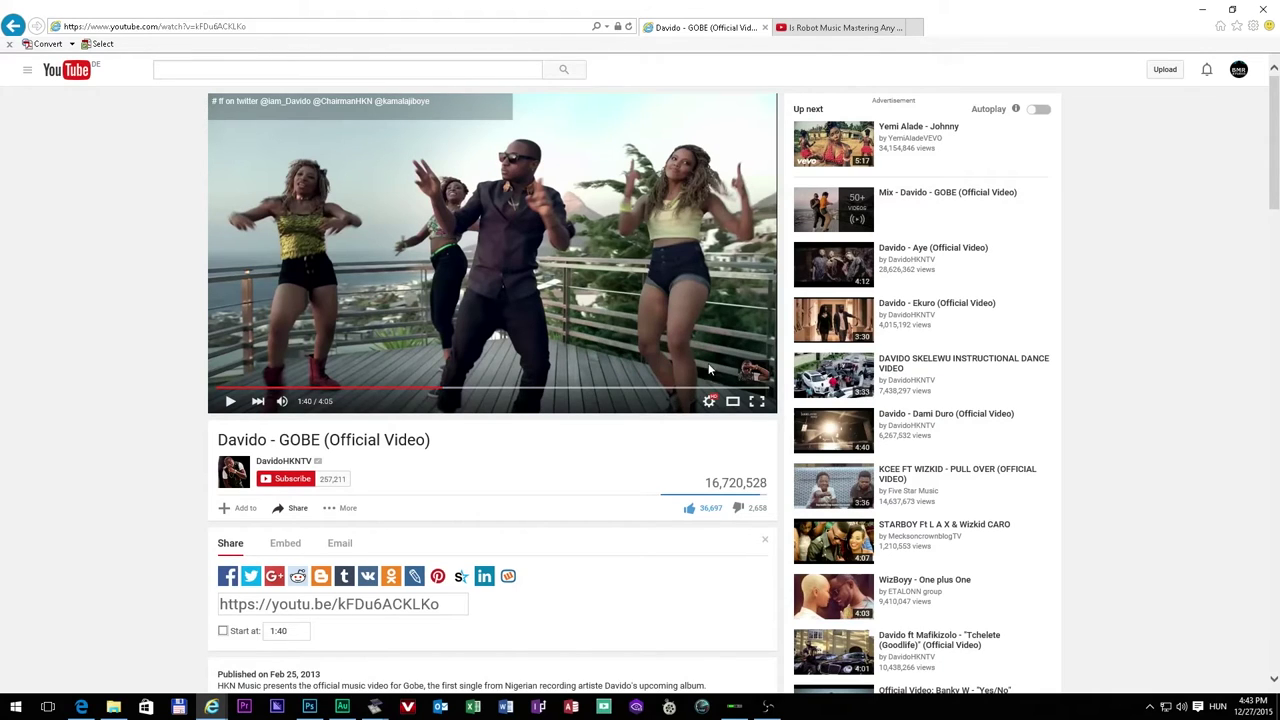
{"action": "left_click", "coordinate": [590, 393]}
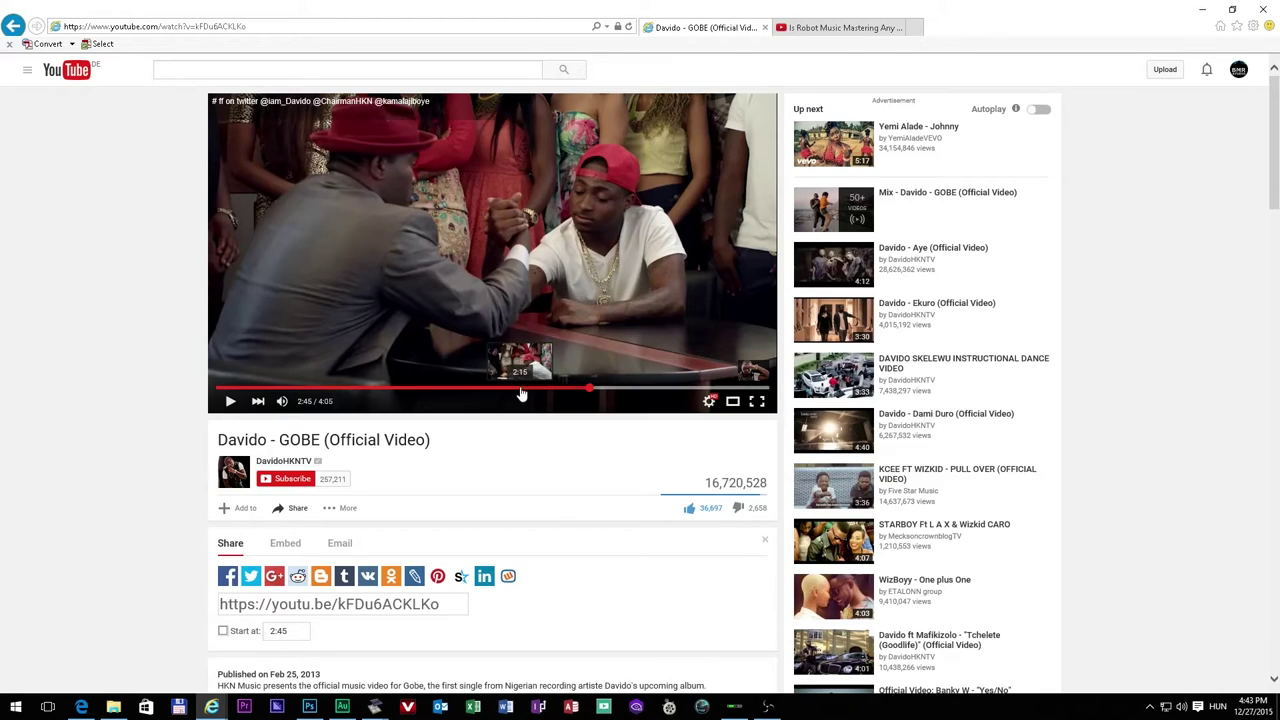
{"action": "left_click", "coordinate": [230, 401]}
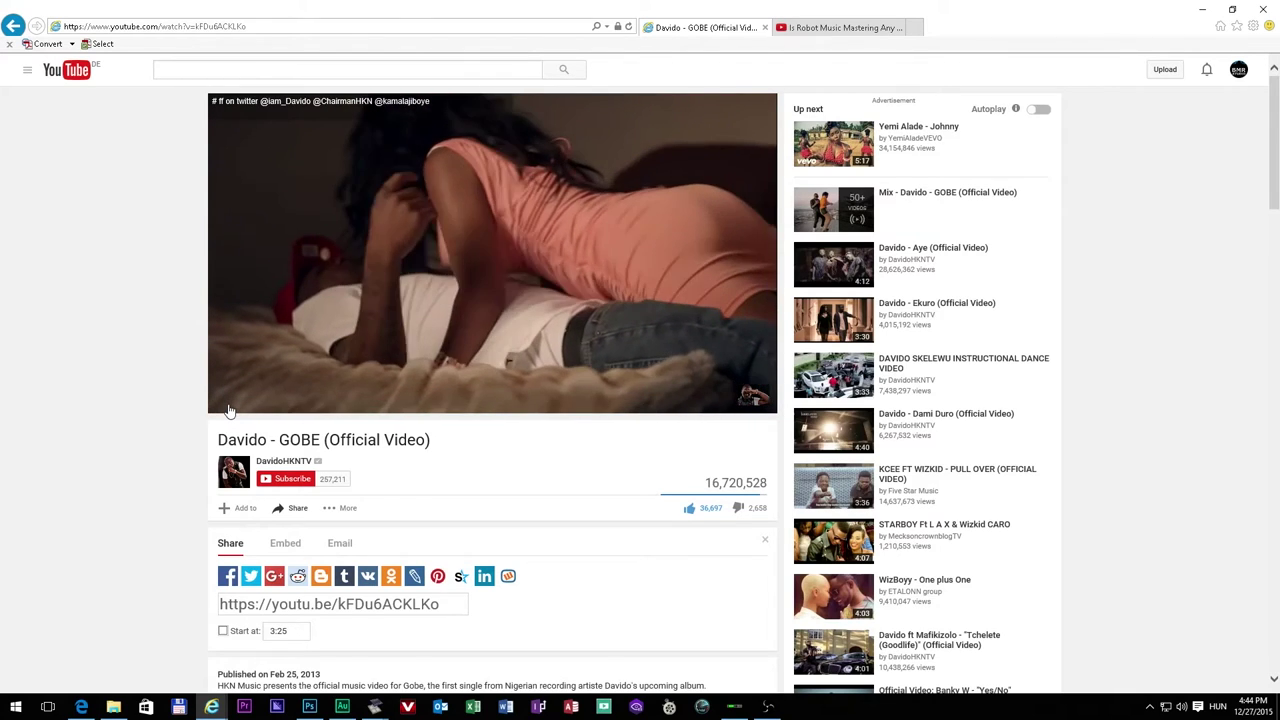
{"action": "left_click", "coordinate": [229, 405]}
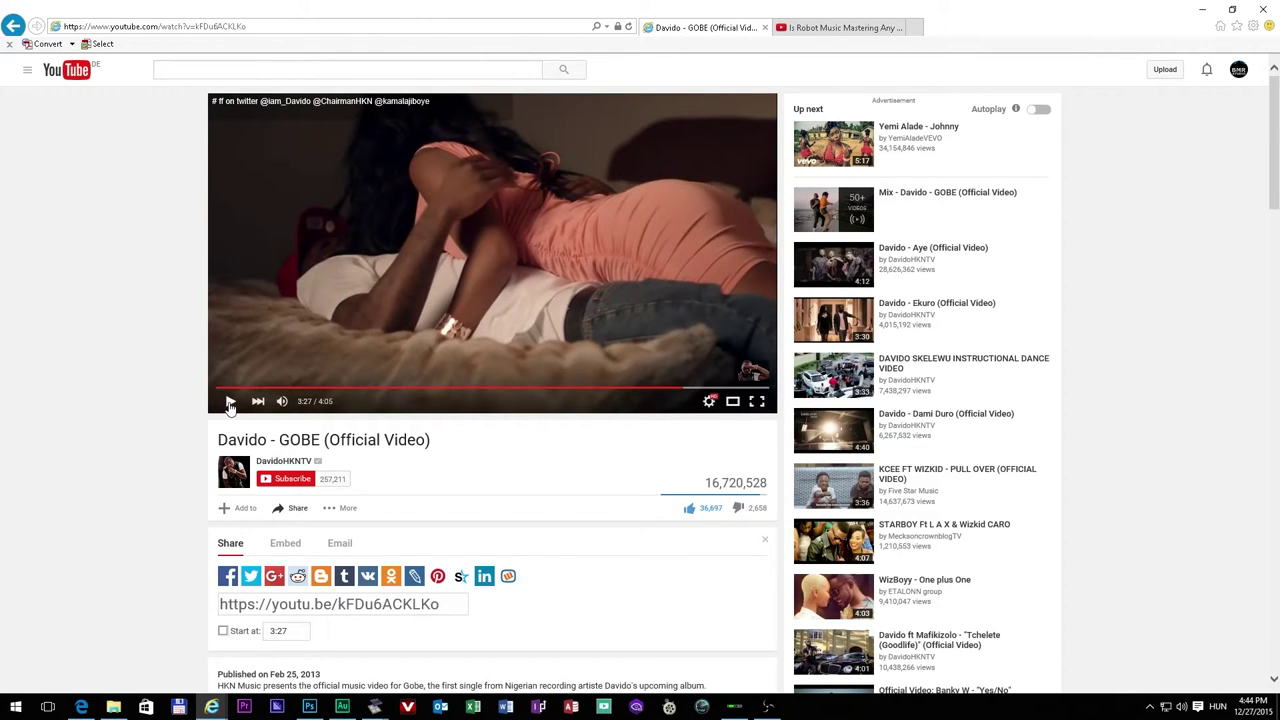
Step: Play two short passages of the reference video from 3:27, pausing at 3:32 and again at 3:33
{"action": "left_click", "coordinate": [229, 402]}
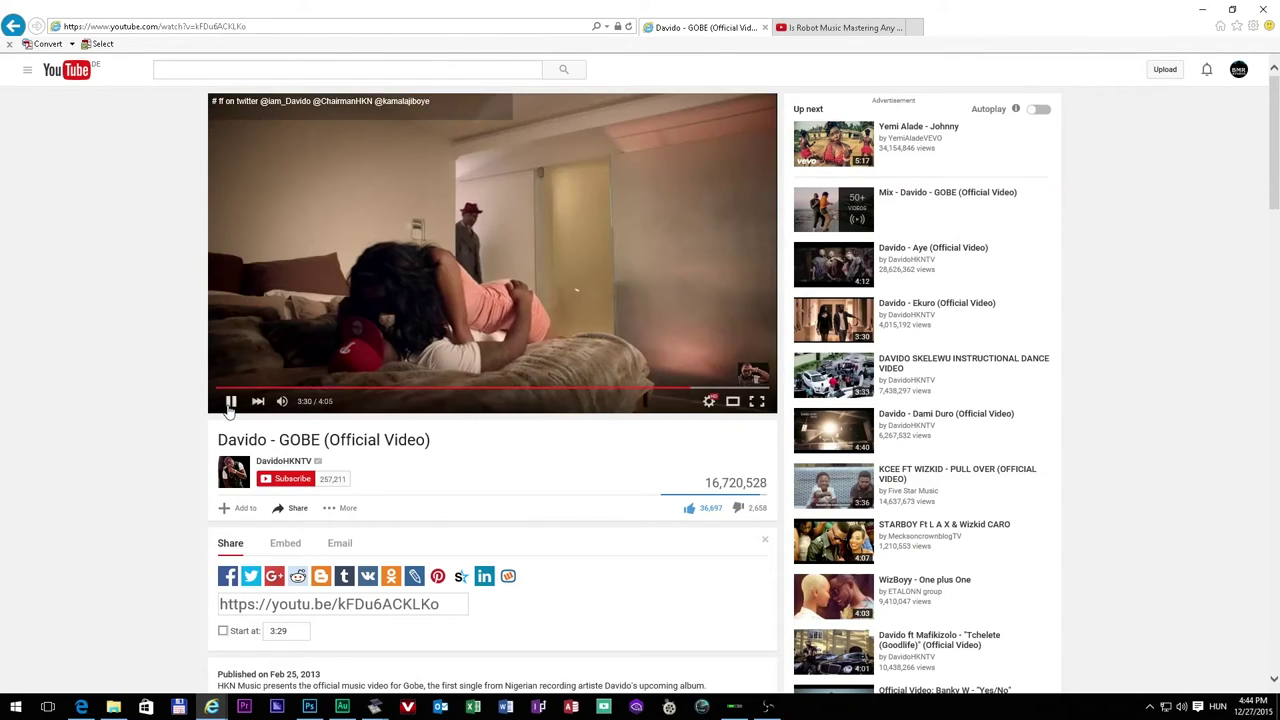
{"action": "left_click", "coordinate": [230, 402]}
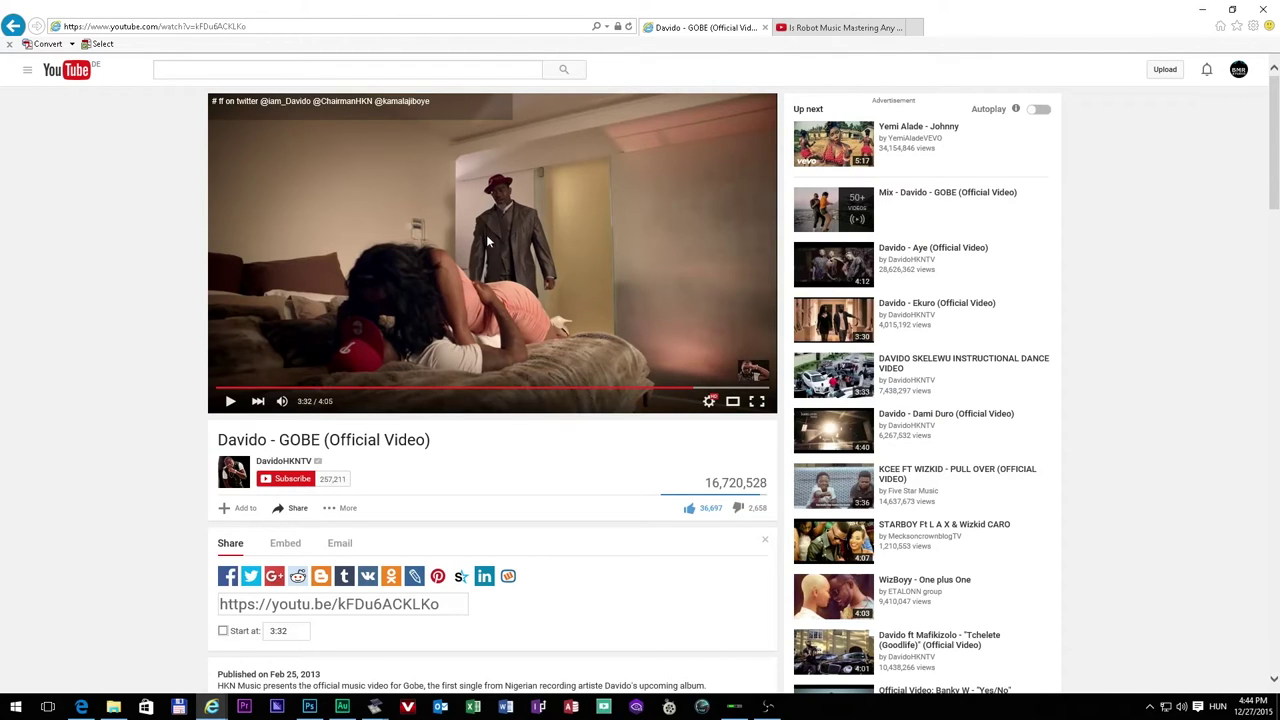
{"action": "left_click", "coordinate": [230, 402]}
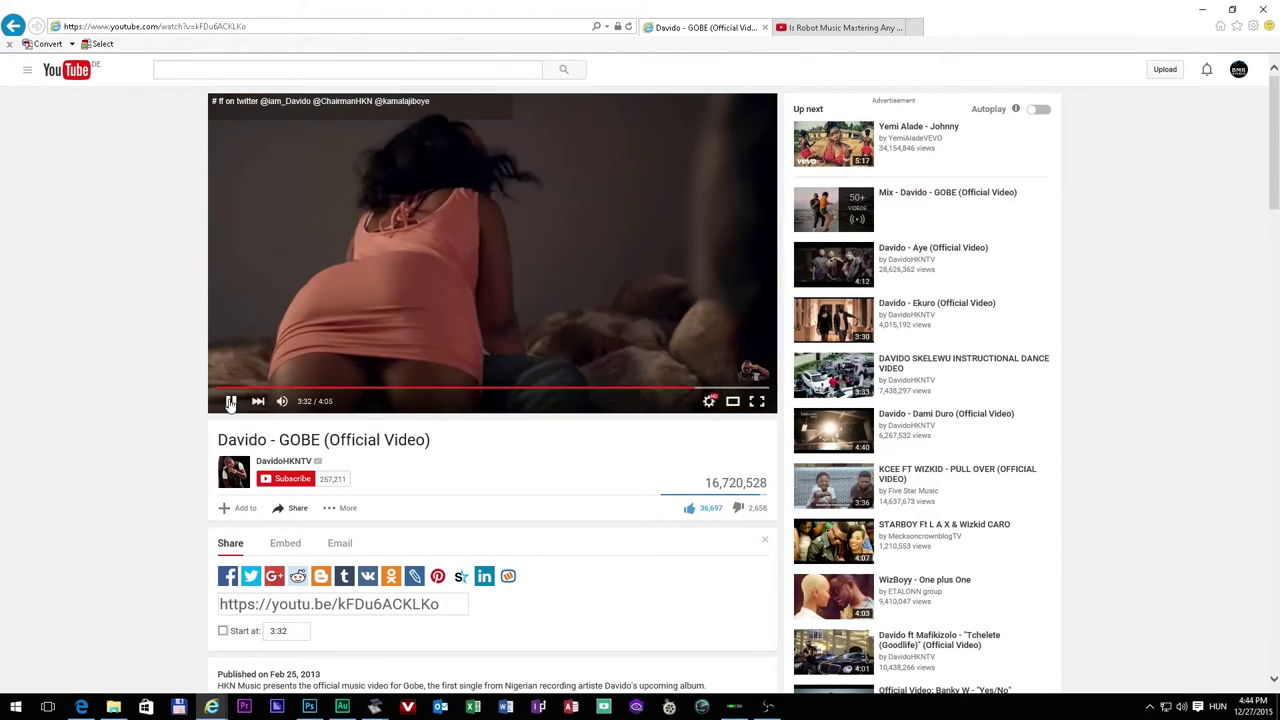
{"action": "left_click", "coordinate": [230, 402]}
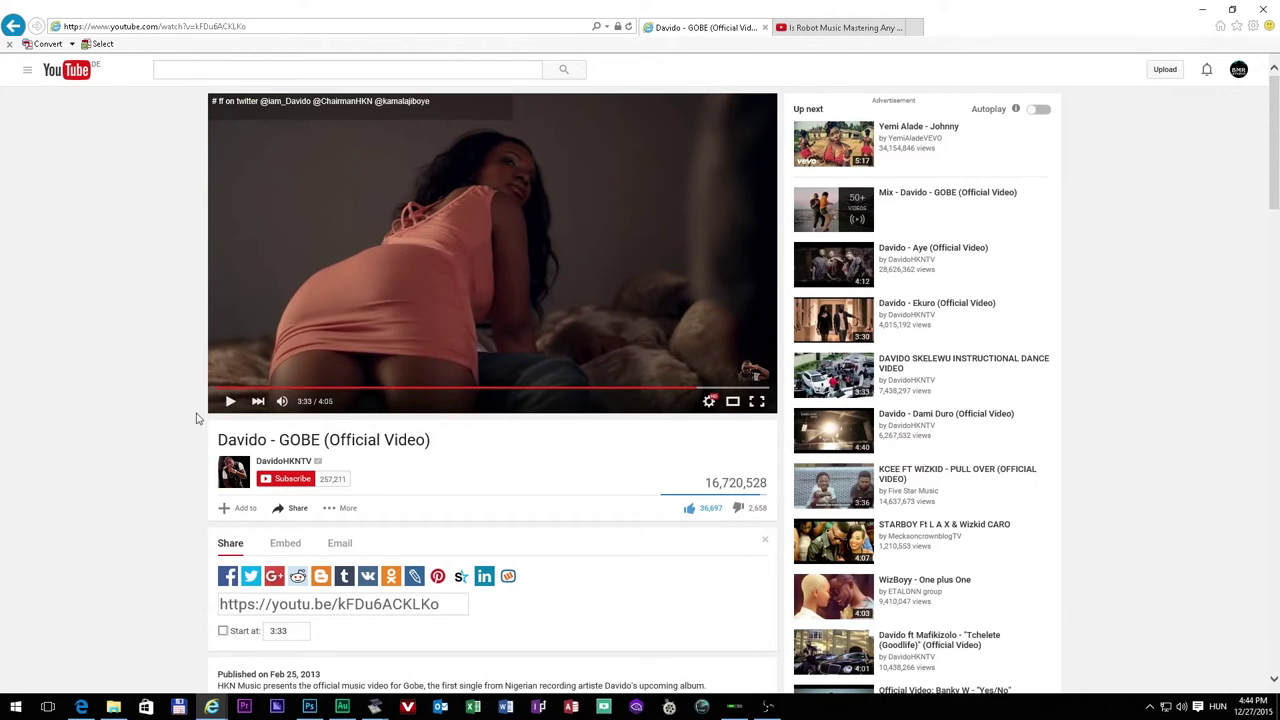
Step: Switch to Adobe Audition and place the playhead at several points in the waveform, ending at 0:44.844
{"action": "left_click", "coordinate": [341, 707]}
{"action": "left_click", "coordinate": [599, 266]}
{"action": "left_click", "coordinate": [558, 272]}
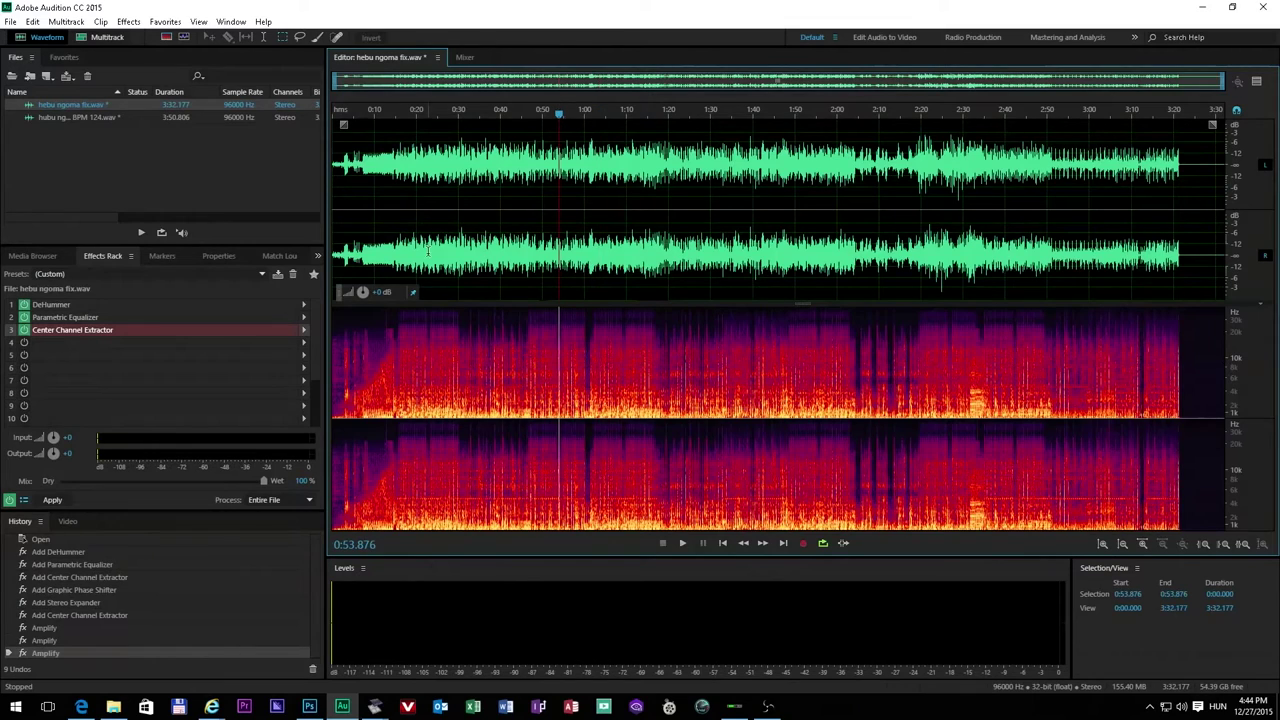
{"action": "left_click", "coordinate": [457, 250]}
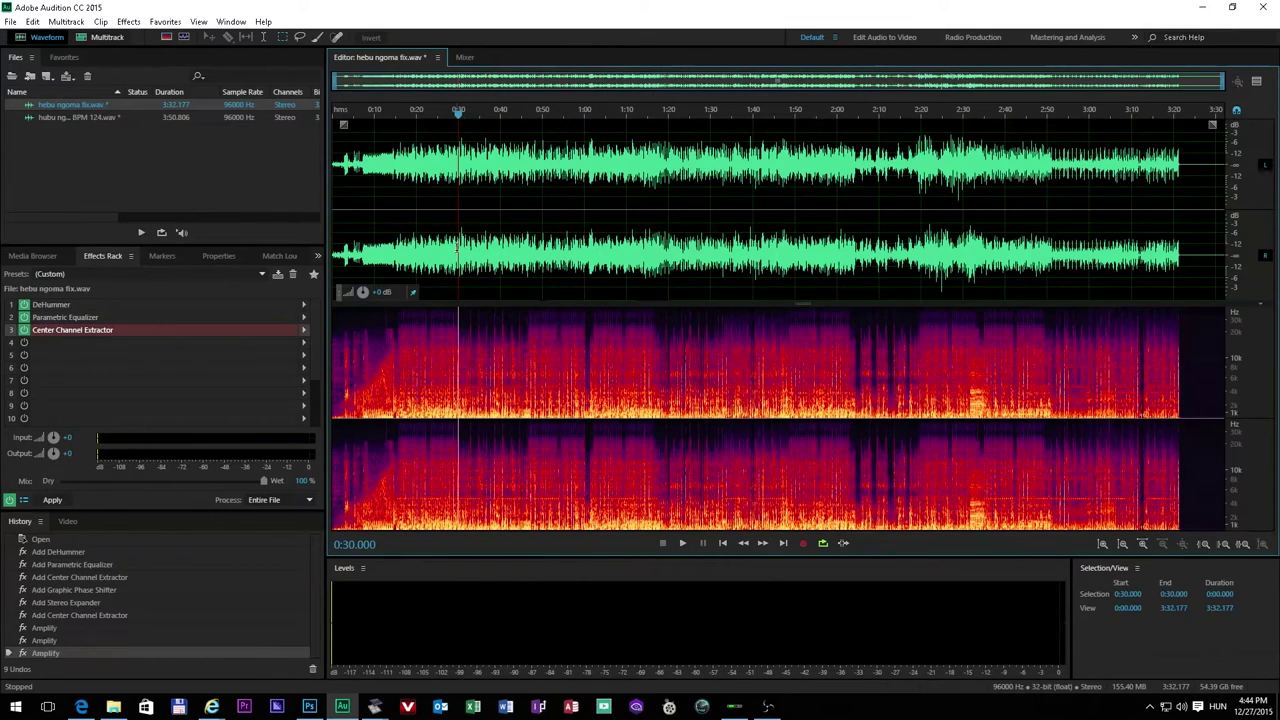
{"action": "left_click", "coordinate": [520, 205]}
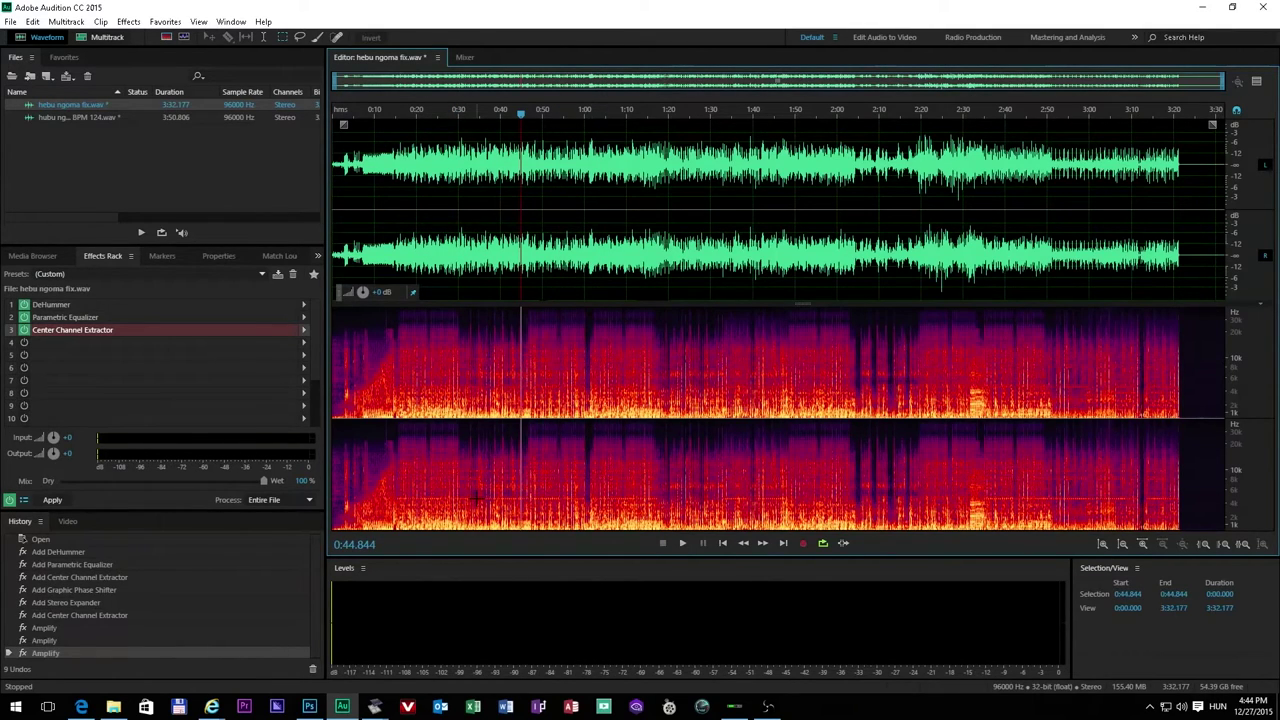
Step: Look at the paused Davido - GOBE video in Internet Explorer and return to Adobe Audition
{"action": "mouse_move", "coordinate": [212, 706]}
{"action": "left_click", "coordinate": [130, 655]}
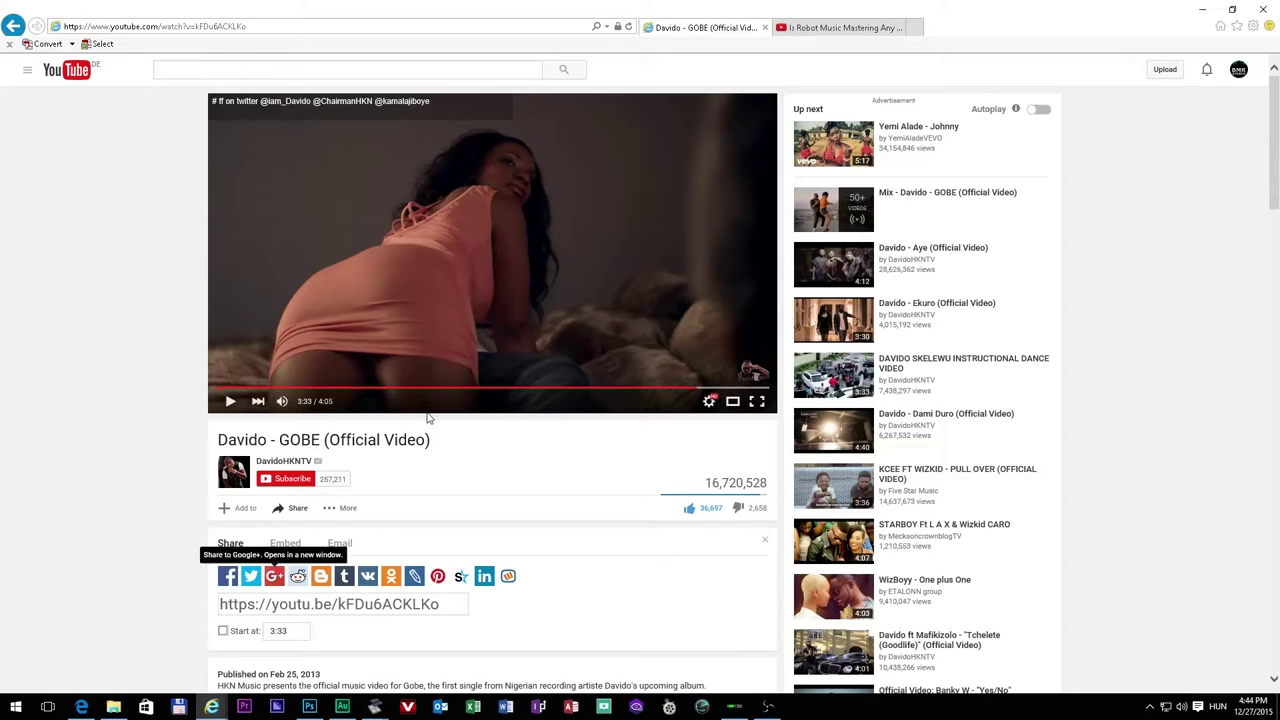
{"action": "left_click", "coordinate": [342, 706]}
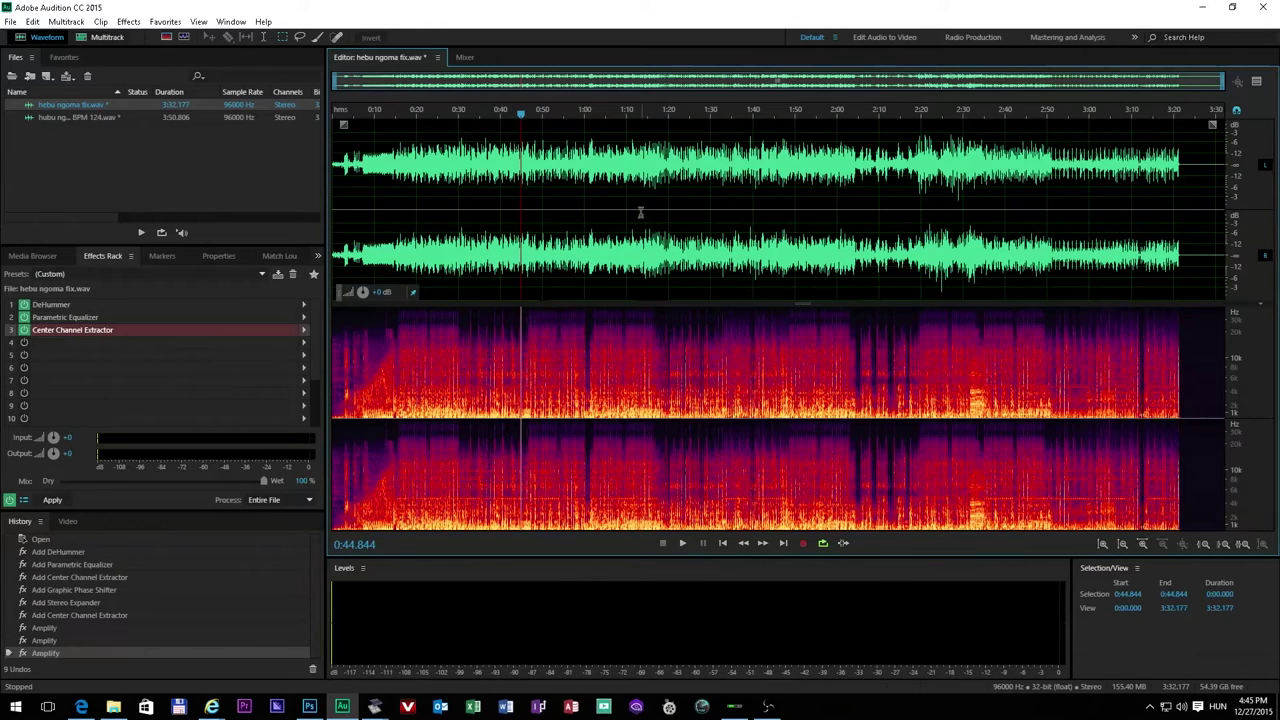
Step: Mark the passage from about 0:14.6 to 1:17 in the waveform, clear the selection and place the playhead at 0:14.261
{"action": "left_click_drag", "start_coordinate": [395, 206], "coordinate": [636, 216]}
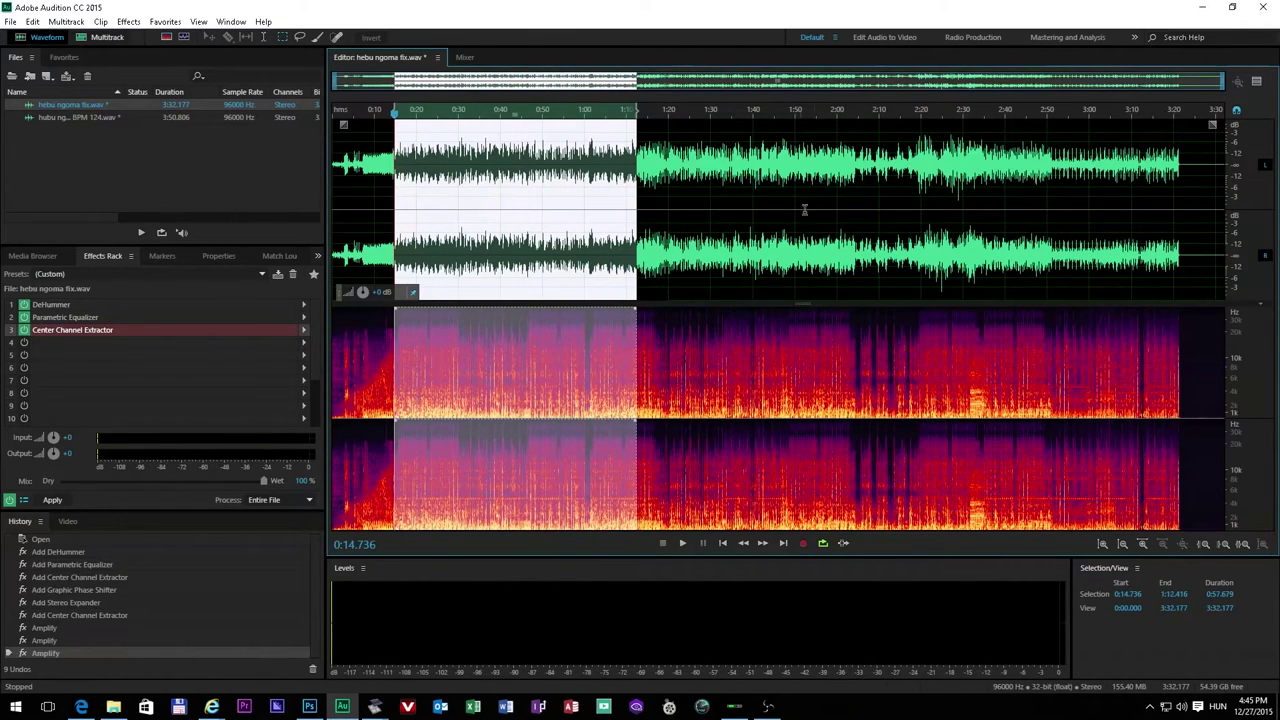
{"action": "left_click", "coordinate": [684, 207]}
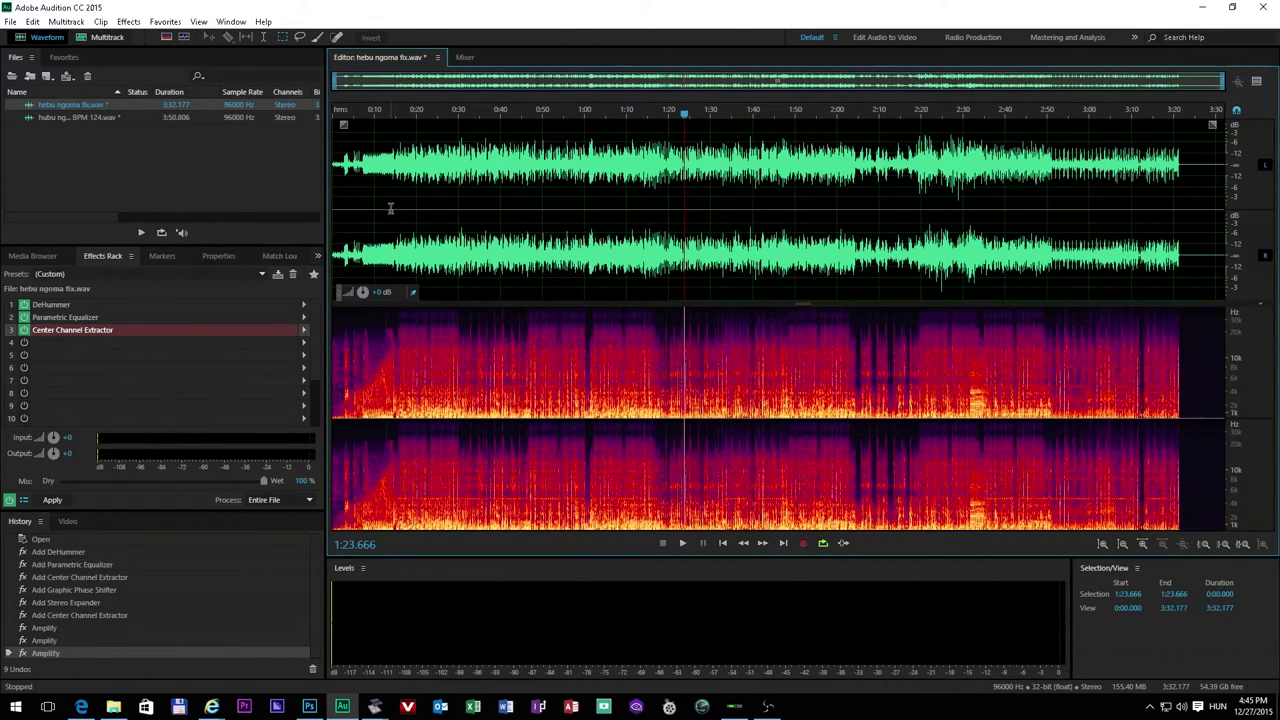
{"action": "left_click_drag", "start_coordinate": [392, 207], "coordinate": [656, 205]}
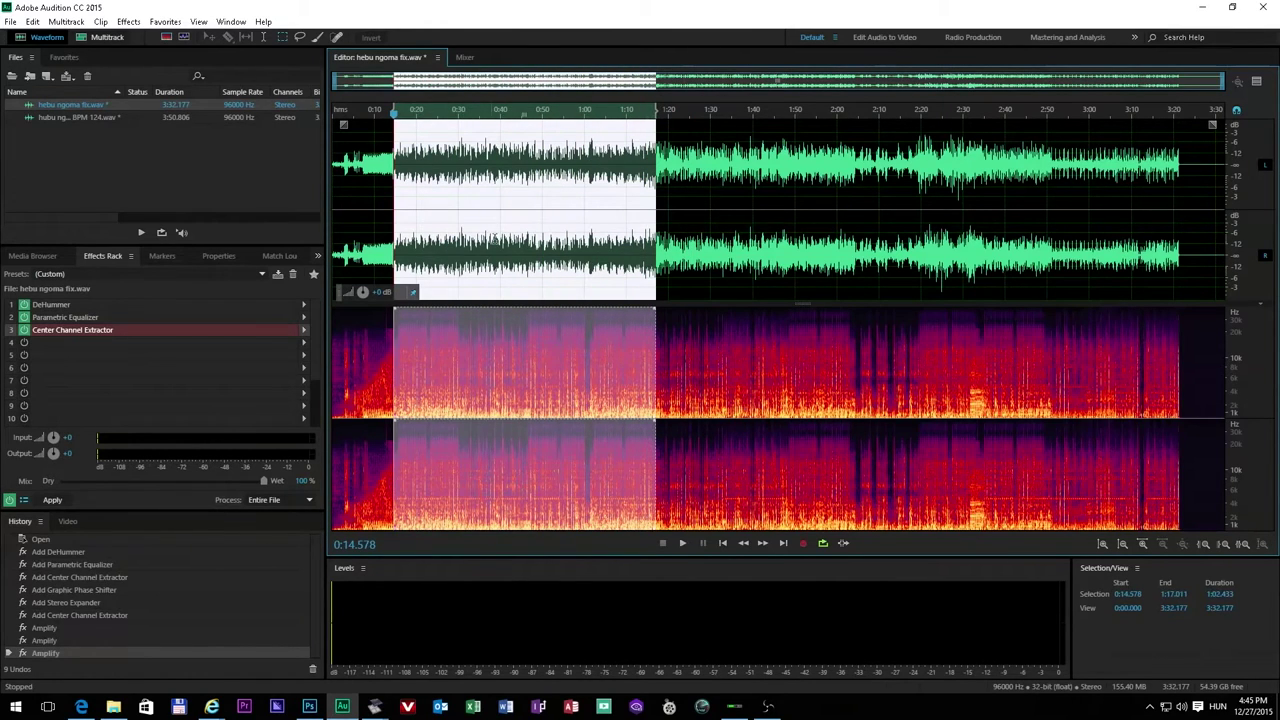
{"action": "left_click", "coordinate": [746, 207]}
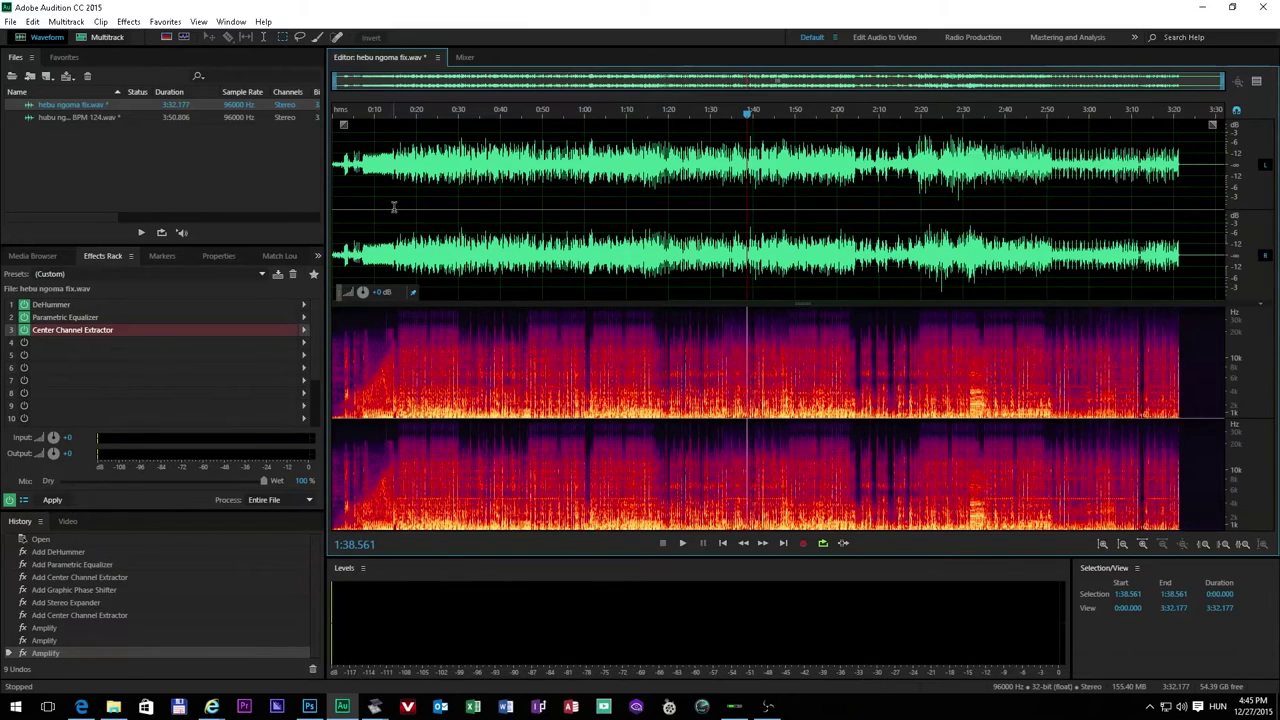
{"action": "left_click_drag", "start_coordinate": [655, 205], "coordinate": [388, 205]}
{"action": "left_click", "coordinate": [591, 206]}
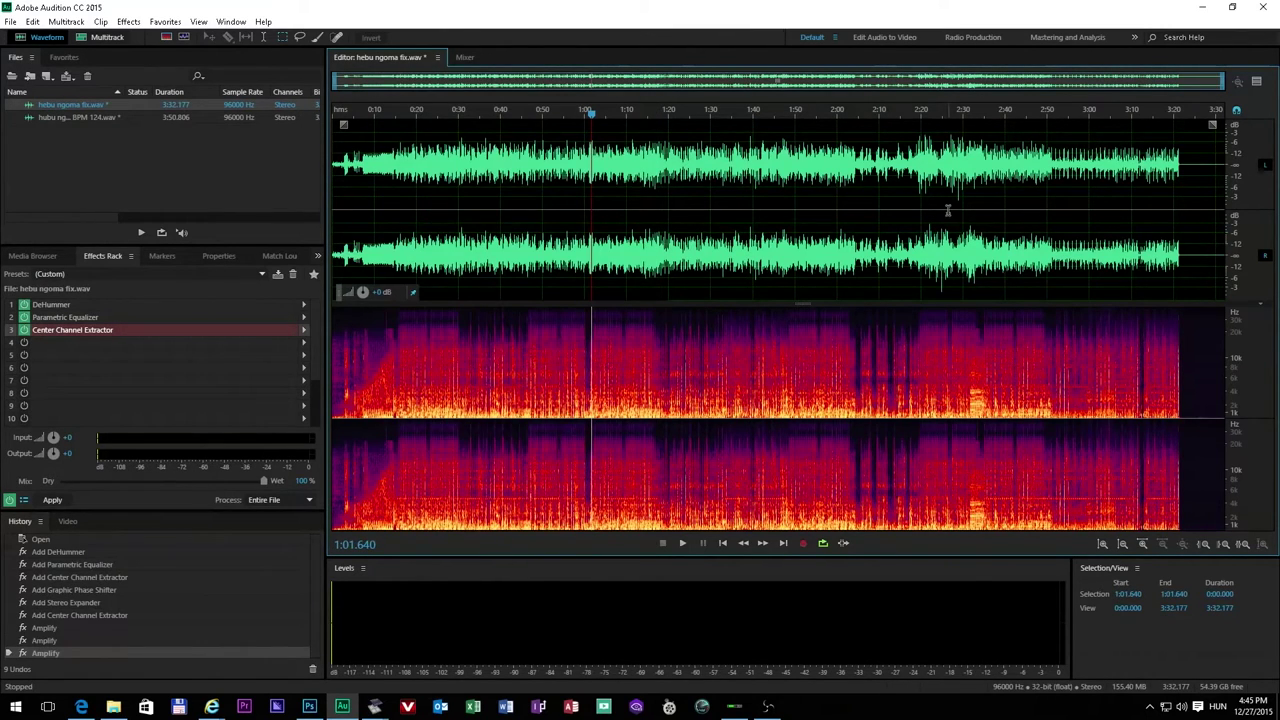
{"action": "left_click", "coordinate": [1132, 206]}
{"action": "left_click", "coordinate": [392, 205]}
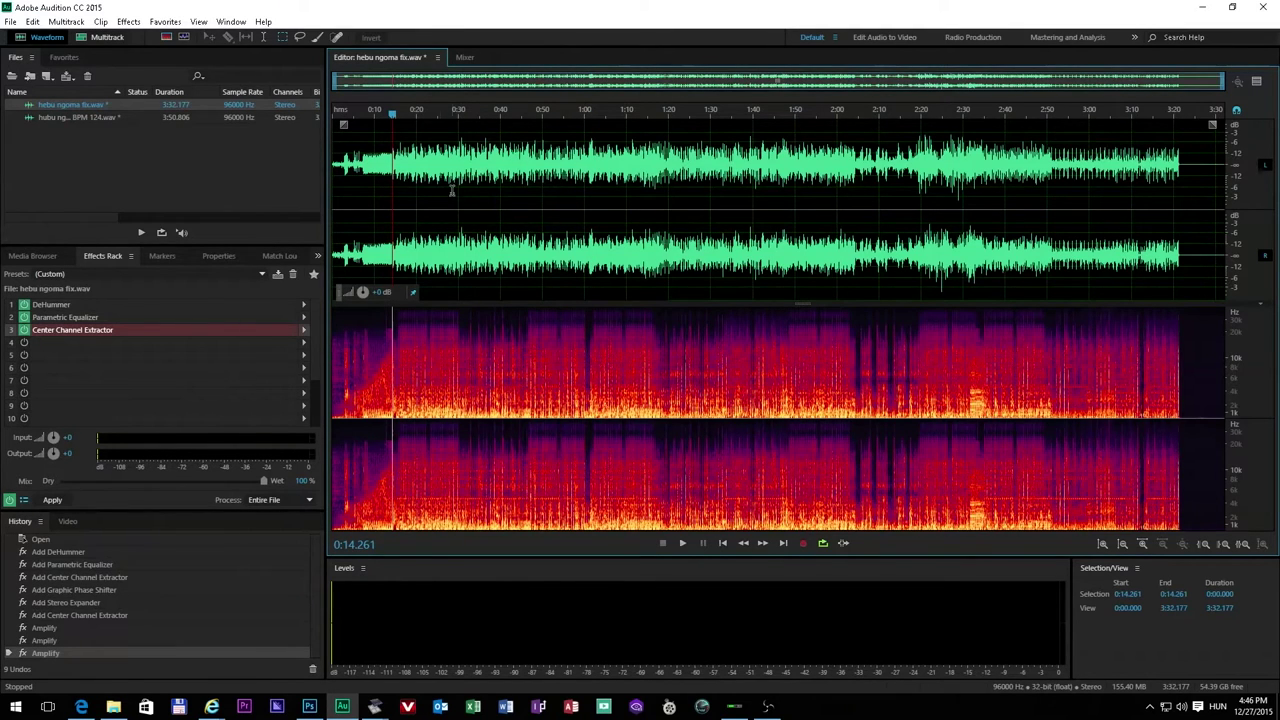
Step: Play the track from 0:23.437 and stop playback at about 0:31.5
{"action": "scroll", "coordinate": [440, 395], "scroll_direction": "up", "scroll_amount": 6}
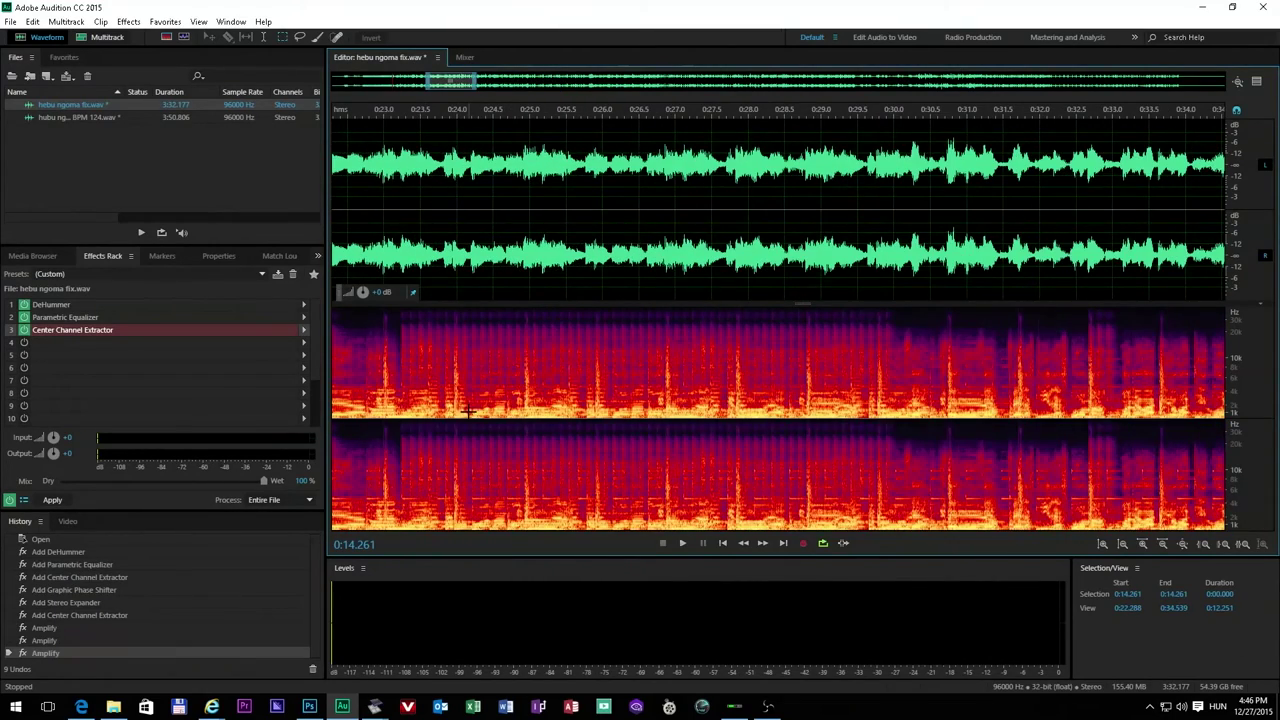
{"action": "scroll", "coordinate": [445, 215], "scroll_direction": "down", "scroll_amount": 5}
{"action": "left_click", "coordinate": [444, 215]}
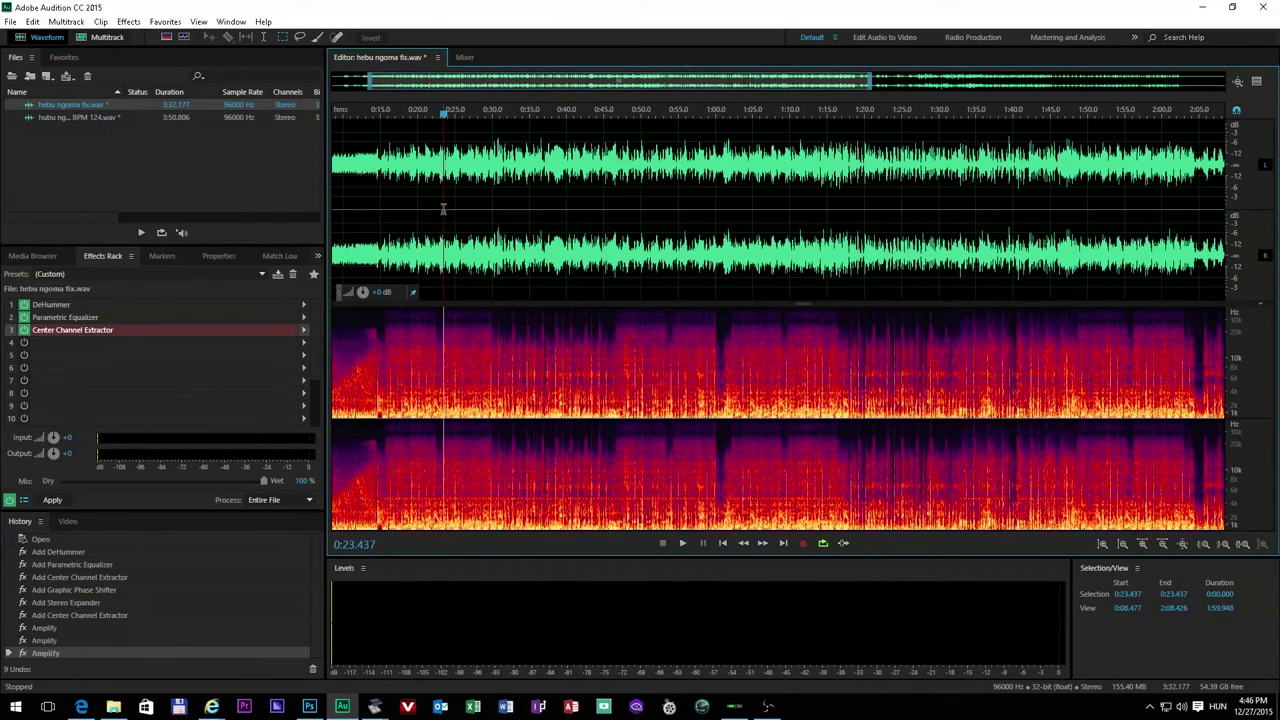
{"action": "left_click", "coordinate": [683, 544]}
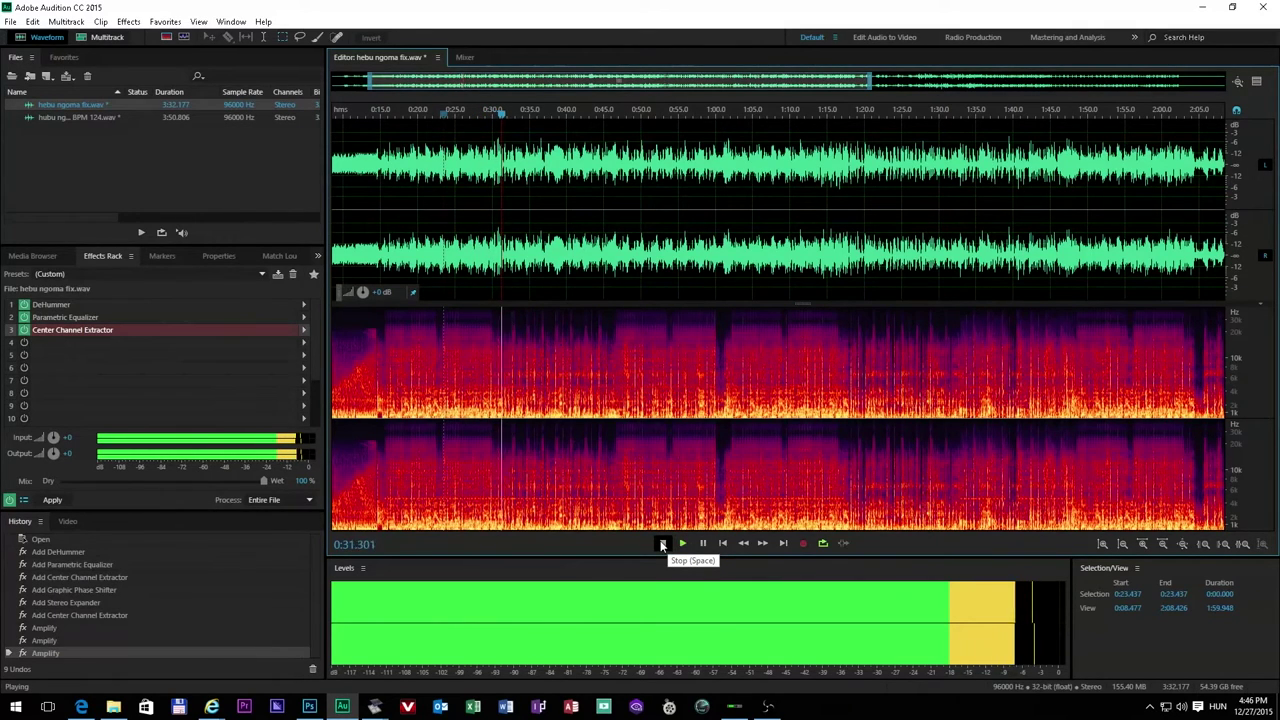
{"action": "left_click", "coordinate": [661, 544]}
Step: Examine the waveform and spectrogram around the quieter break after about 2:04, and place the playhead at 2:05.000
{"action": "scroll", "coordinate": [460, 224], "scroll_direction": "down", "scroll_amount": 2}
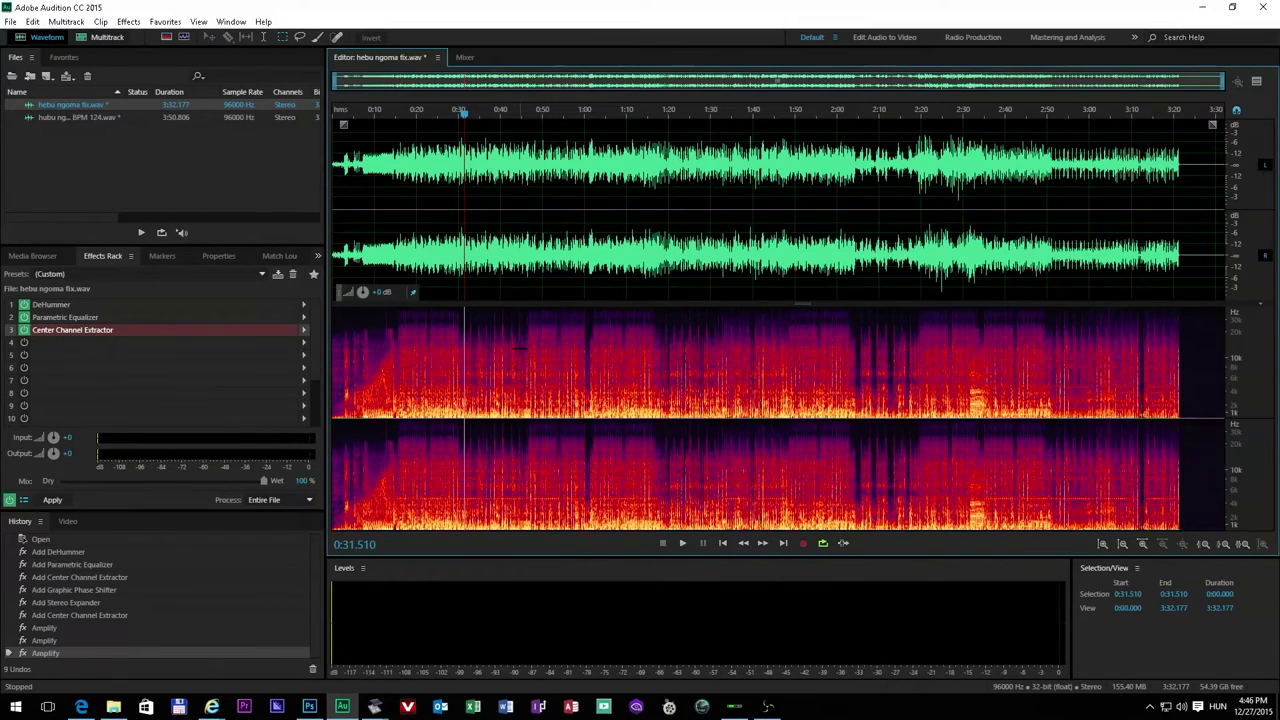
{"action": "scroll", "coordinate": [528, 292], "scroll_direction": "up", "scroll_amount": 3}
{"action": "scroll", "coordinate": [516, 286], "scroll_direction": "down", "scroll_amount": 3}
{"action": "scroll", "coordinate": [856, 217], "scroll_direction": "up", "scroll_amount": 3}
{"action": "scroll", "coordinate": [849, 226], "scroll_direction": "up", "scroll_amount": 2}
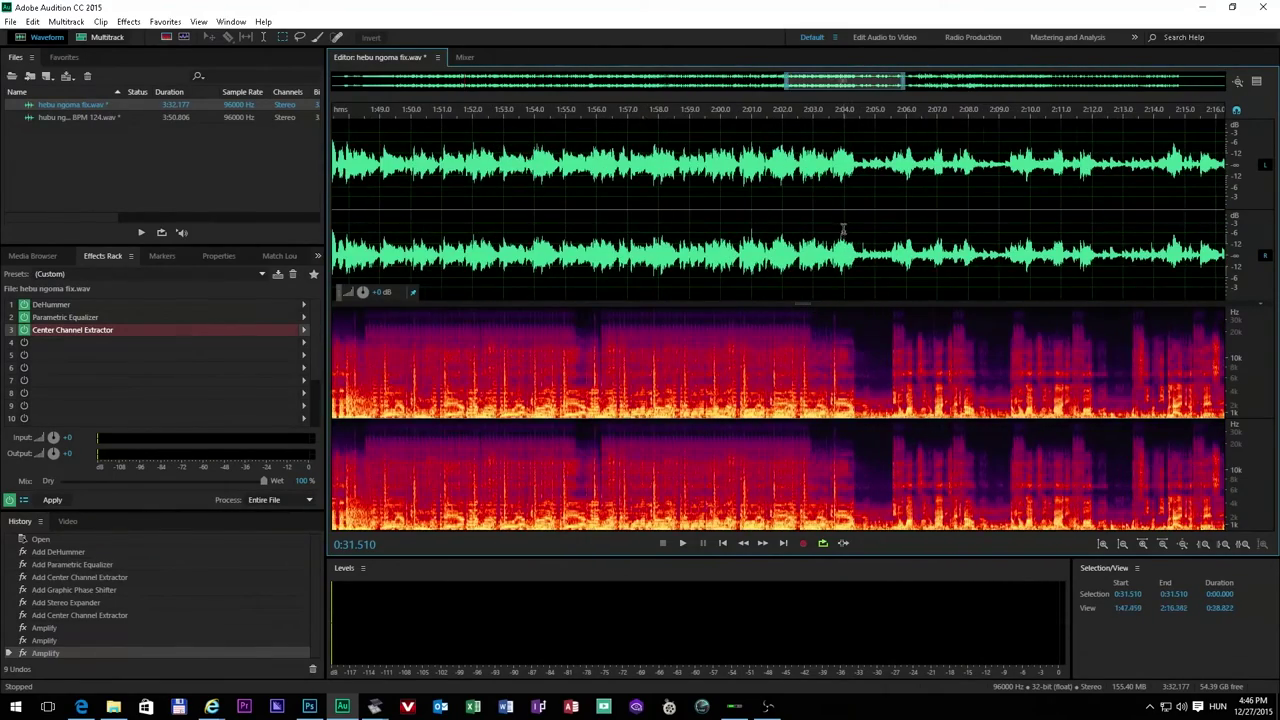
{"action": "scroll", "coordinate": [800, 250], "scroll_direction": "down", "scroll_amount": 5}
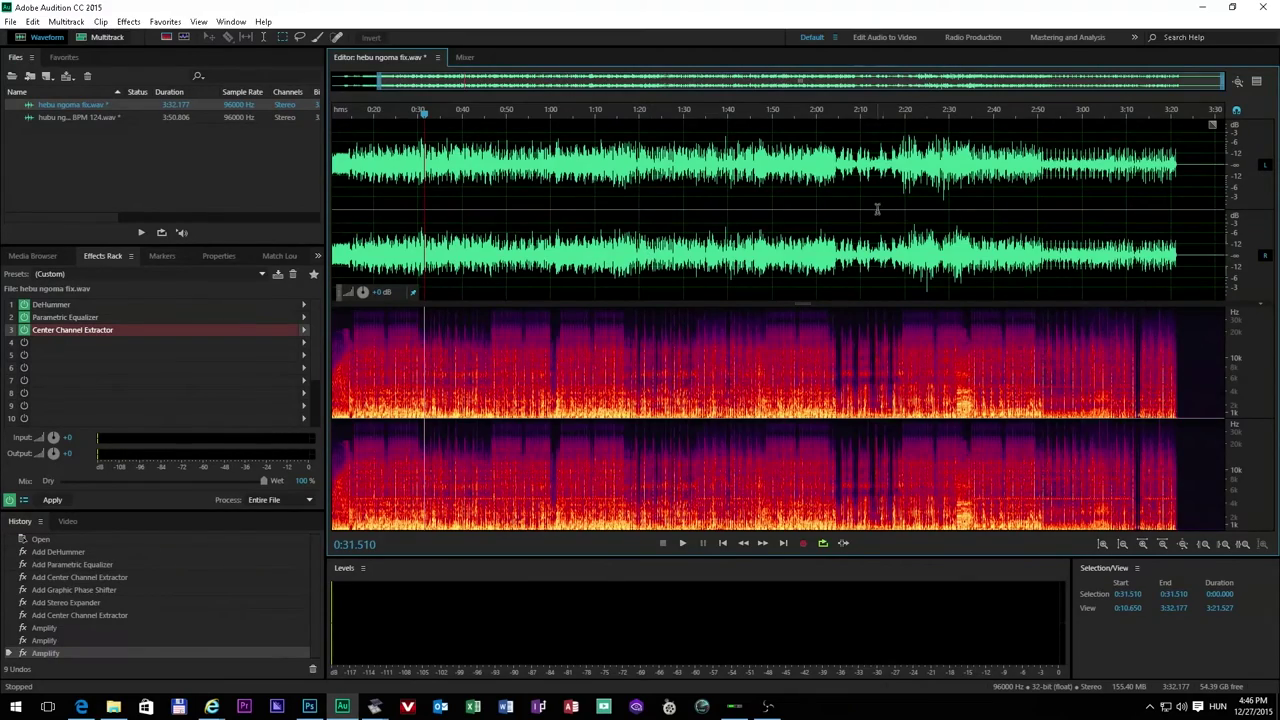
{"action": "scroll", "coordinate": [819, 211], "scroll_direction": "up", "scroll_amount": 6}
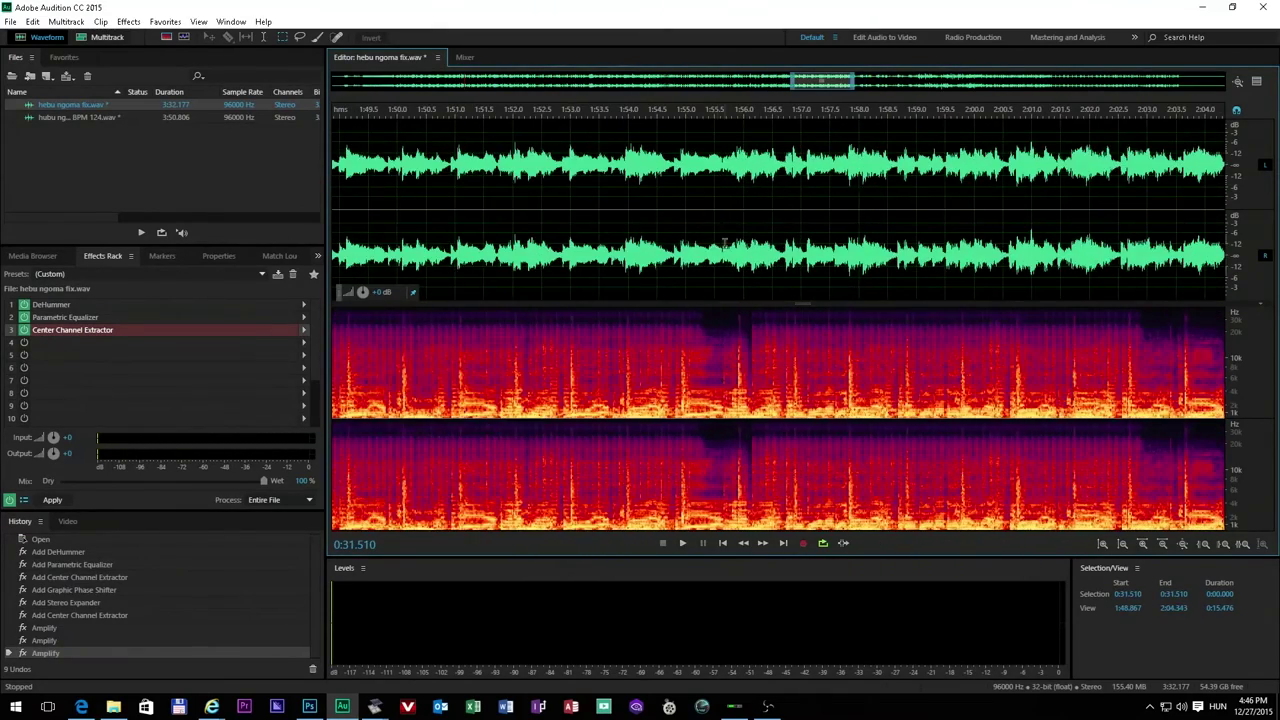
{"action": "scroll", "coordinate": [600, 244], "scroll_direction": "down", "scroll_amount": 2}
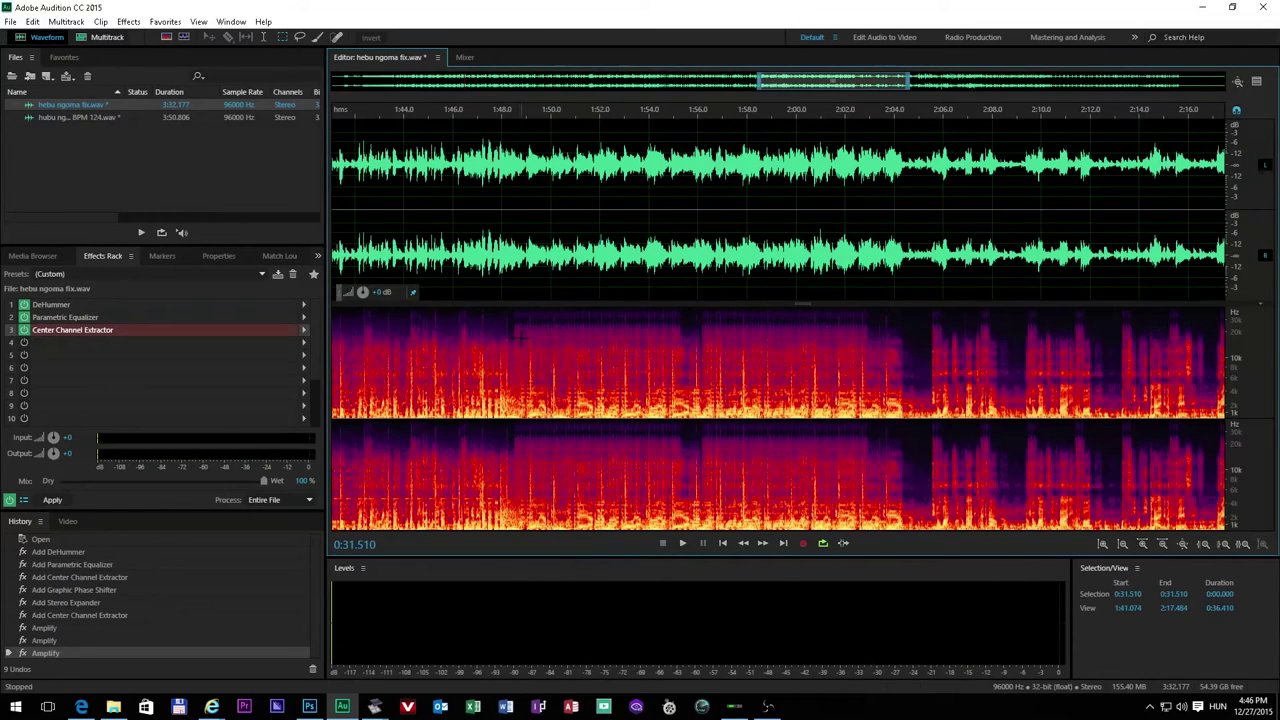
{"action": "scroll", "coordinate": [654, 335], "scroll_direction": "down", "scroll_amount": 1}
{"action": "left_click", "coordinate": [514, 215]}
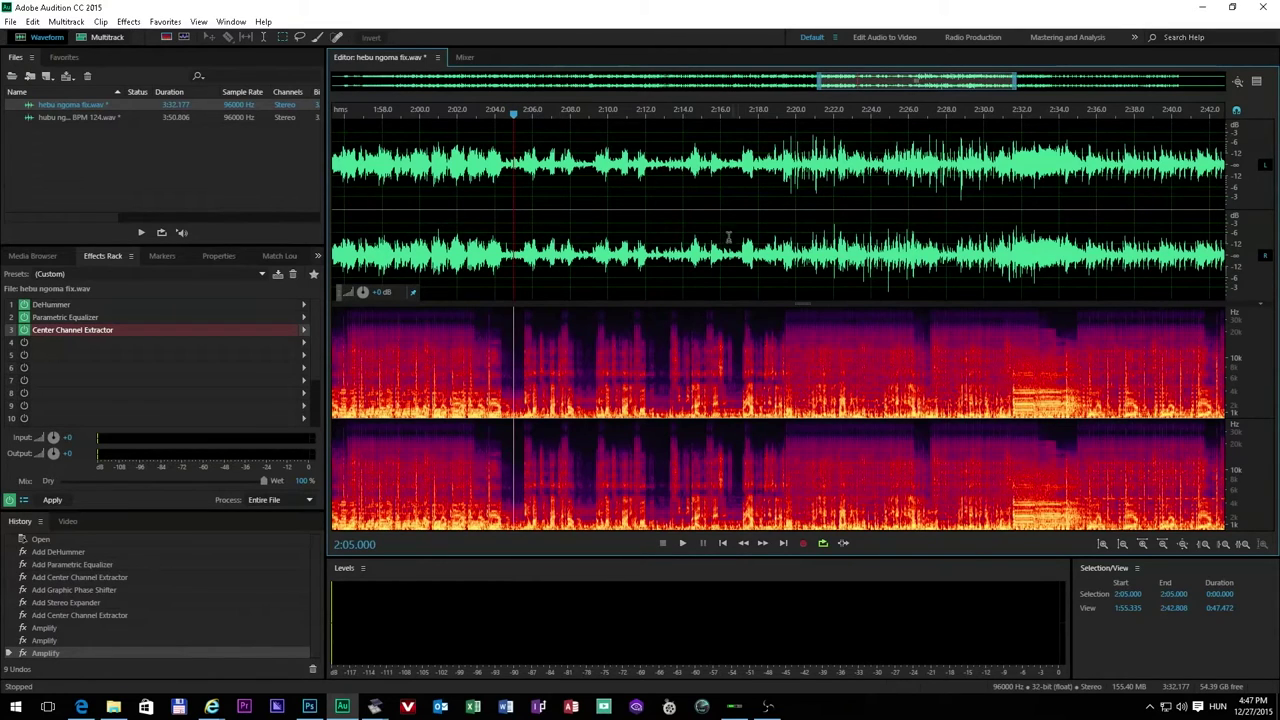
Step: Listen to the quiet passage from about 2:04.5, stop playback, and place the playhead at about 2:05.5
{"action": "left_click", "coordinate": [506, 208]}
{"action": "left_click", "coordinate": [531, 209]}
{"action": "left_click", "coordinate": [504, 211]}
{"action": "left_click", "coordinate": [681, 544]}
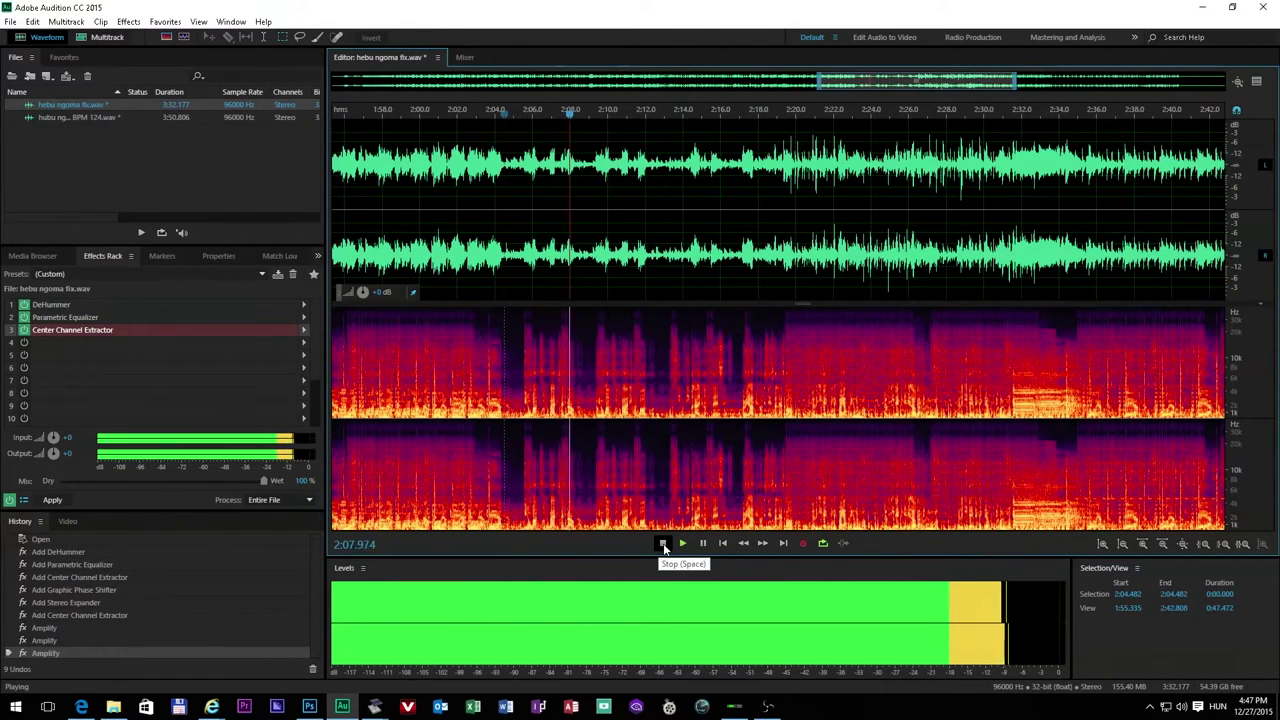
{"action": "left_click", "coordinate": [663, 544]}
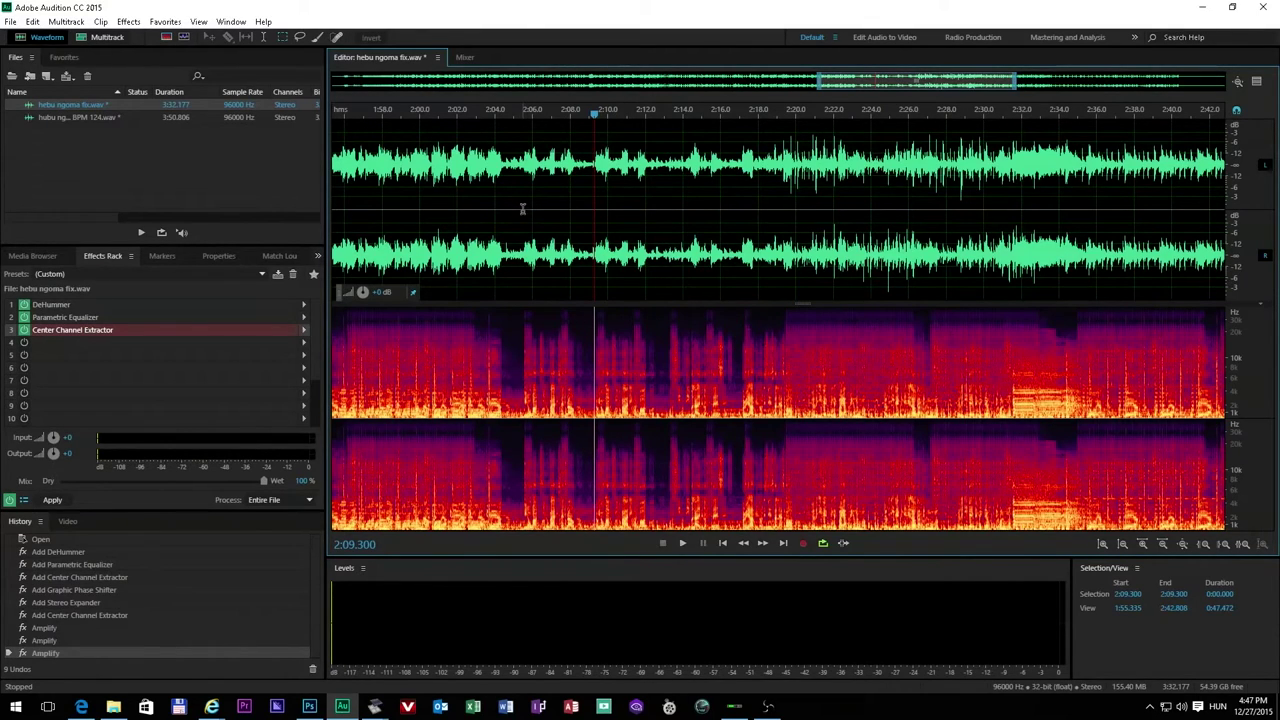
{"action": "left_click", "coordinate": [593, 201]}
{"action": "left_click", "coordinate": [522, 207]}
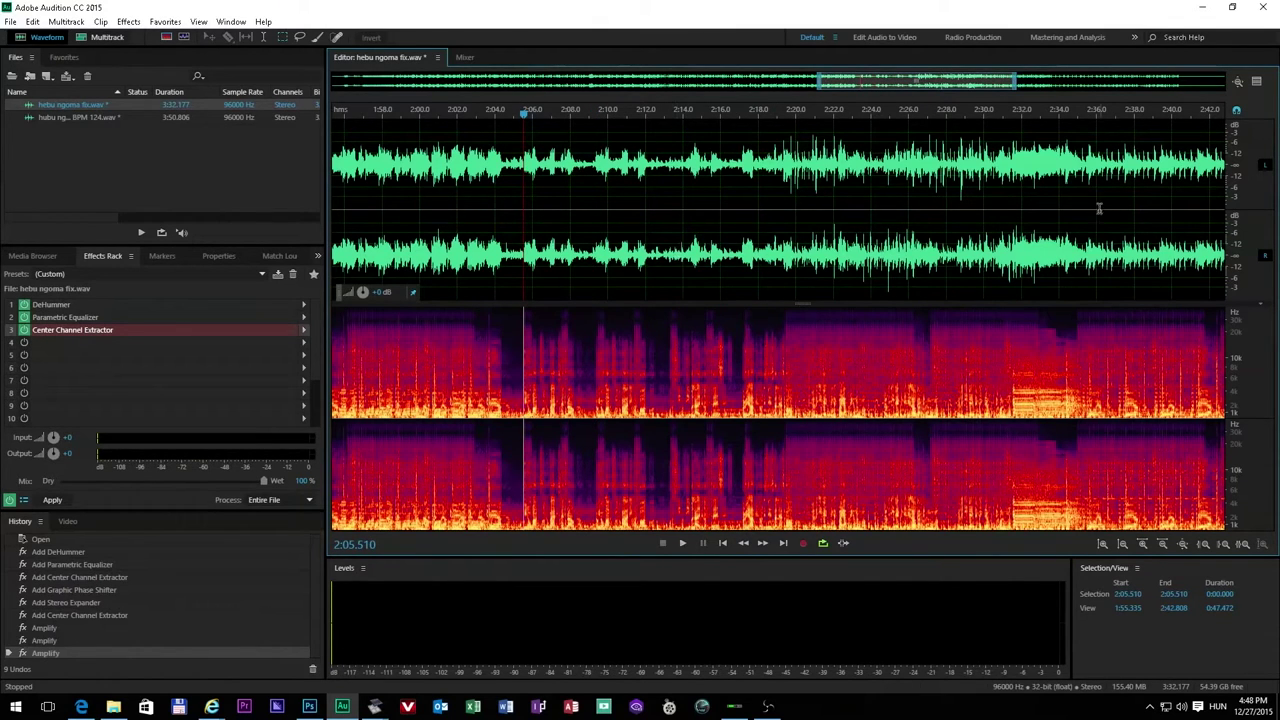
Step: Place the playhead at about 2:42.4, play a few seconds of that passage, and stop playback
{"action": "scroll", "coordinate": [1062, 212], "scroll_direction": "down", "scroll_amount": 3}
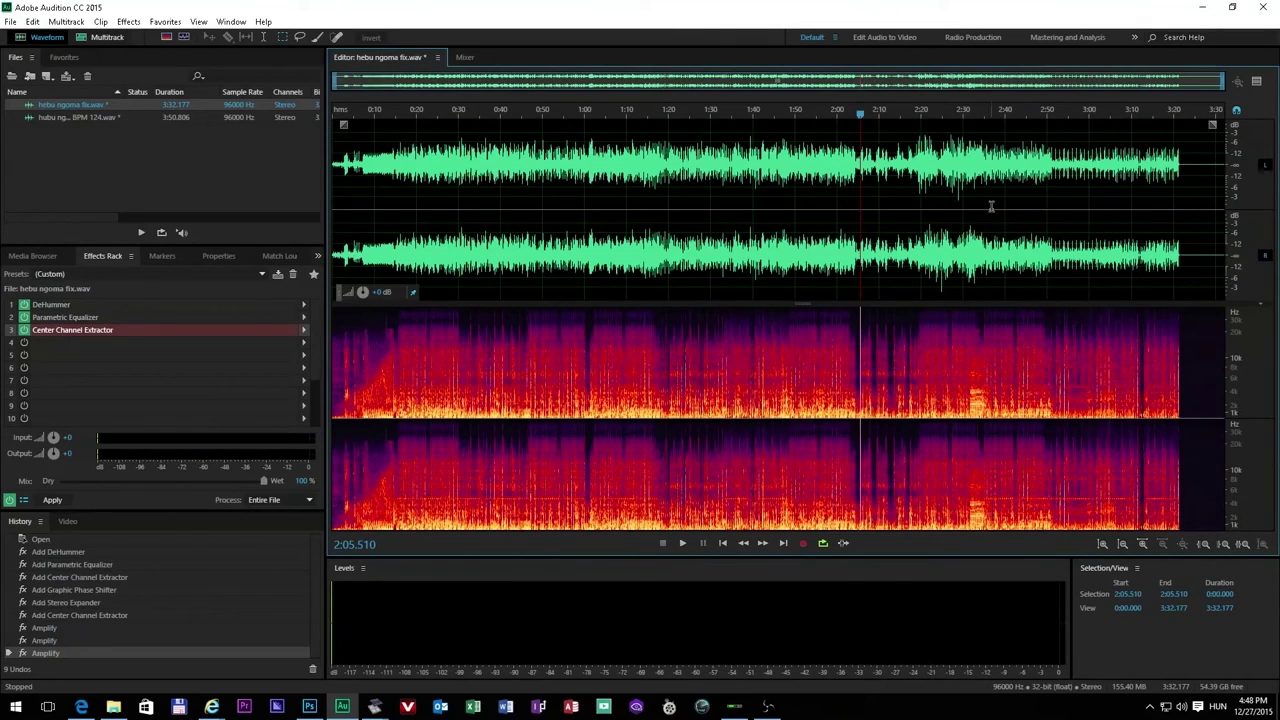
{"action": "left_click", "coordinate": [992, 210]}
{"action": "scroll", "coordinate": [1010, 210], "scroll_direction": "up", "scroll_amount": 3}
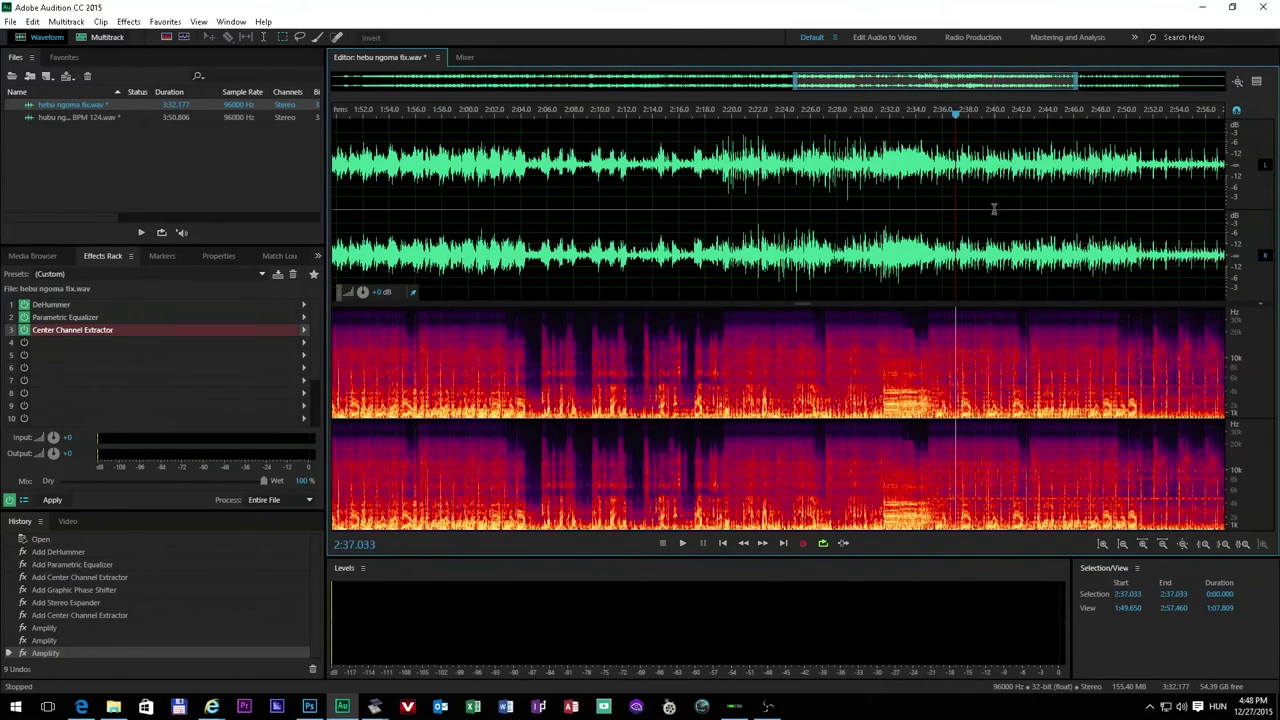
{"action": "left_click", "coordinate": [1071, 207]}
{"action": "scroll", "coordinate": [1057, 225], "scroll_direction": "down", "scroll_amount": 2}
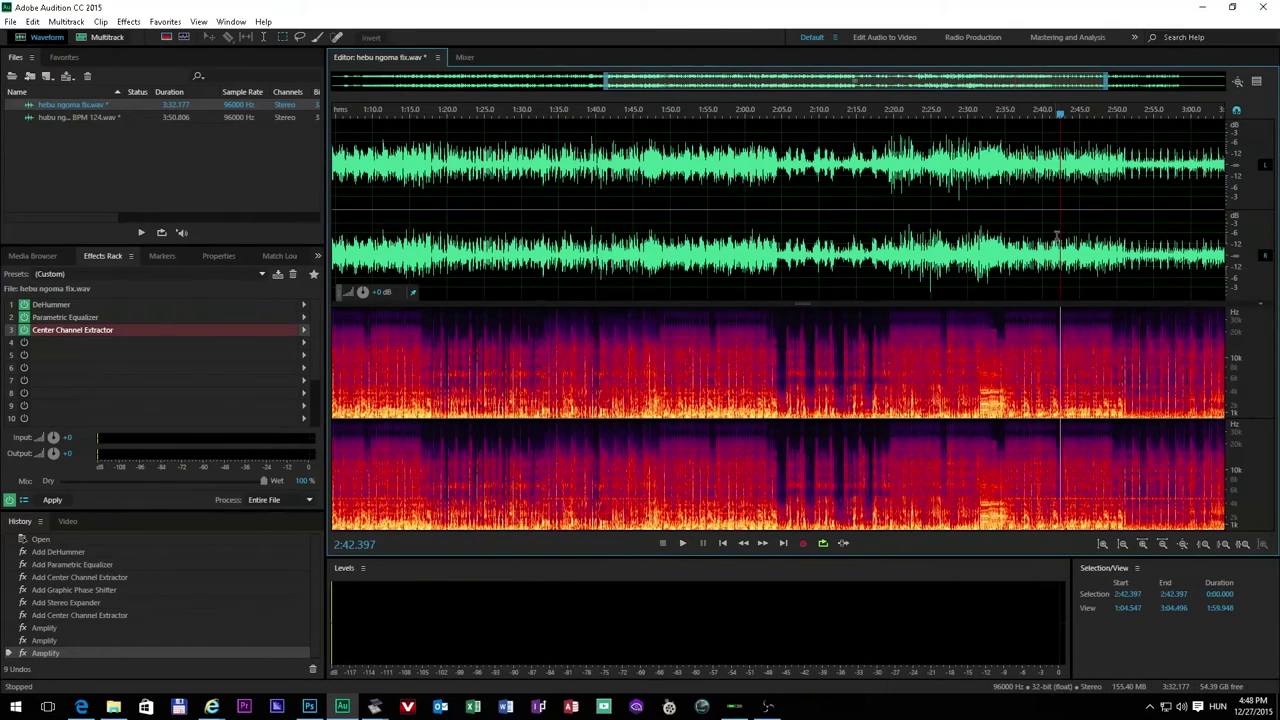
{"action": "left_click", "coordinate": [685, 543]}
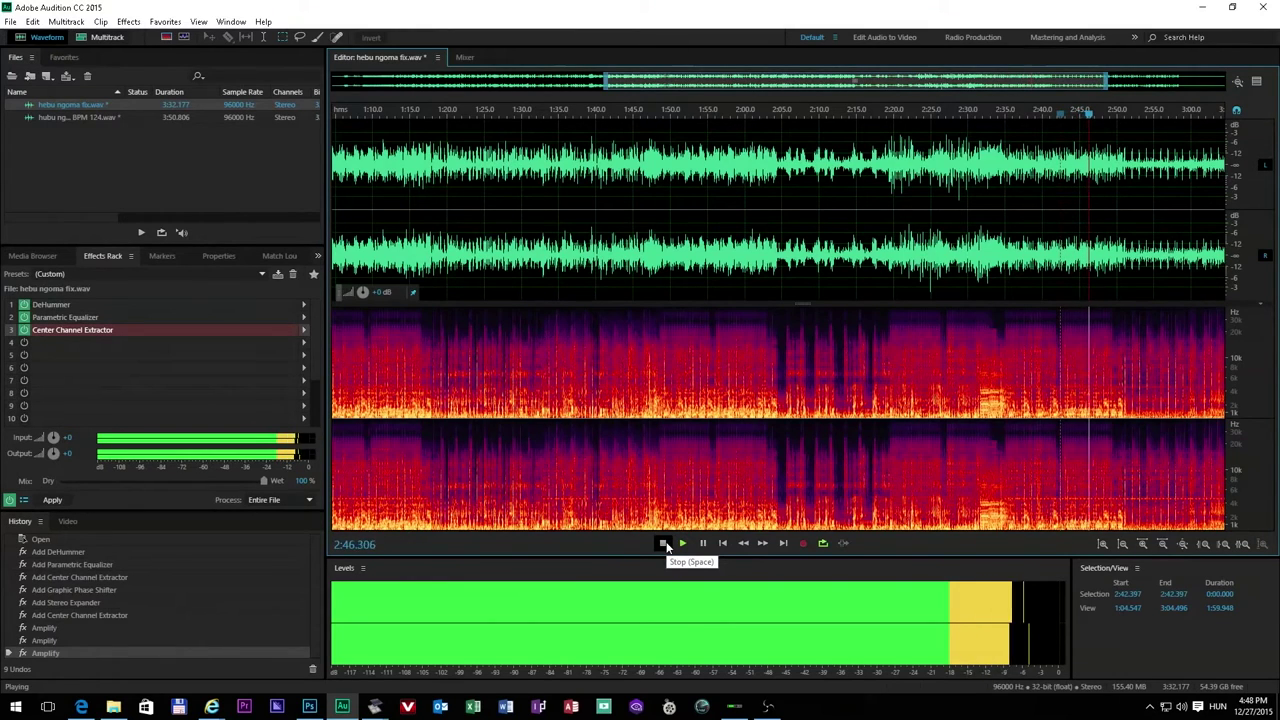
{"action": "left_click", "coordinate": [663, 543]}
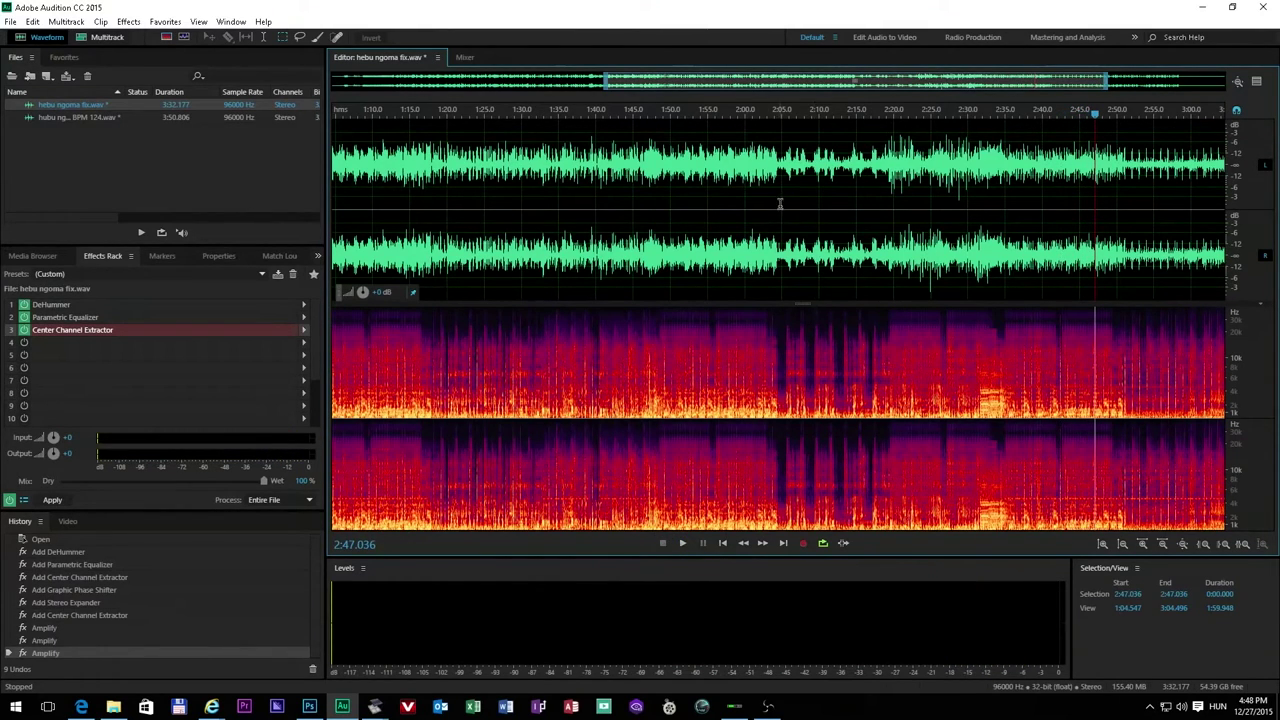
Step: Mark the quiet passage from 2:05.000 to about 2:18.1, and replace that selection with the passage from 2:35.000 to 2:50.000
{"action": "left_click", "coordinate": [781, 204]}
{"action": "left_click_drag", "start_coordinate": [781, 204], "coordinate": [880, 203]}
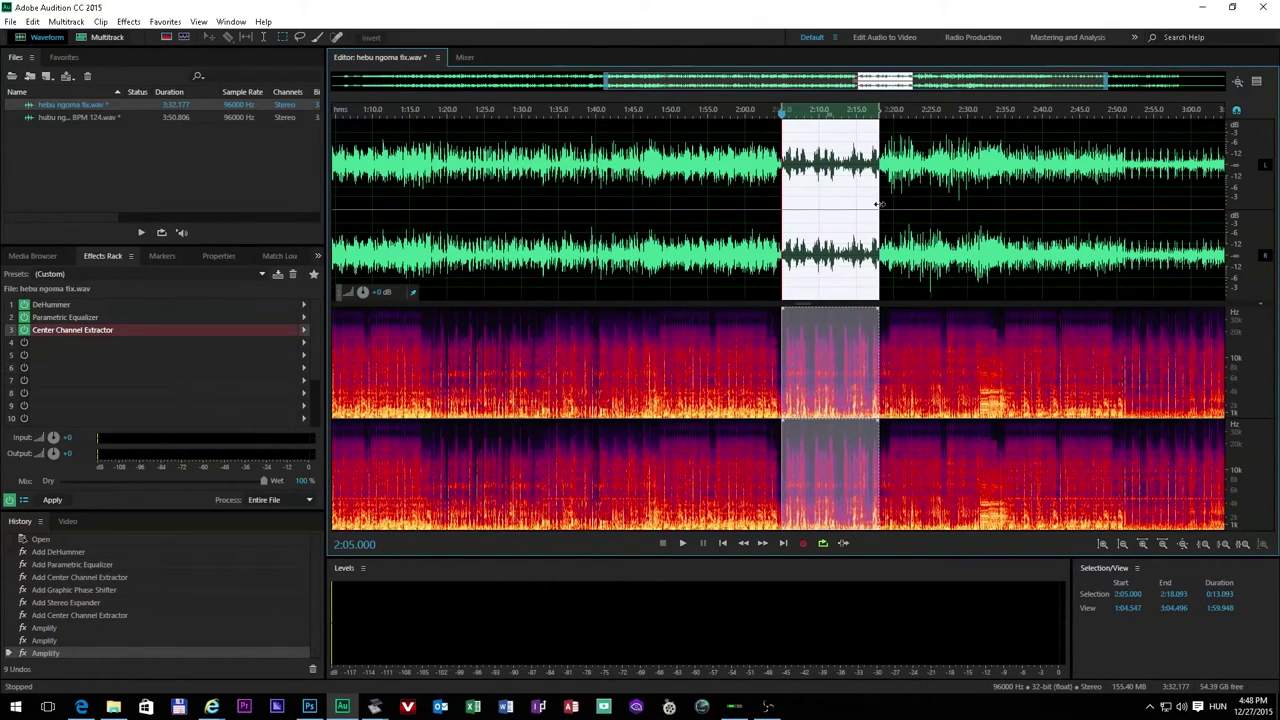
{"action": "left_click", "coordinate": [1032, 195]}
{"action": "left_click_drag", "start_coordinate": [1005, 200], "coordinate": [1118, 184]}
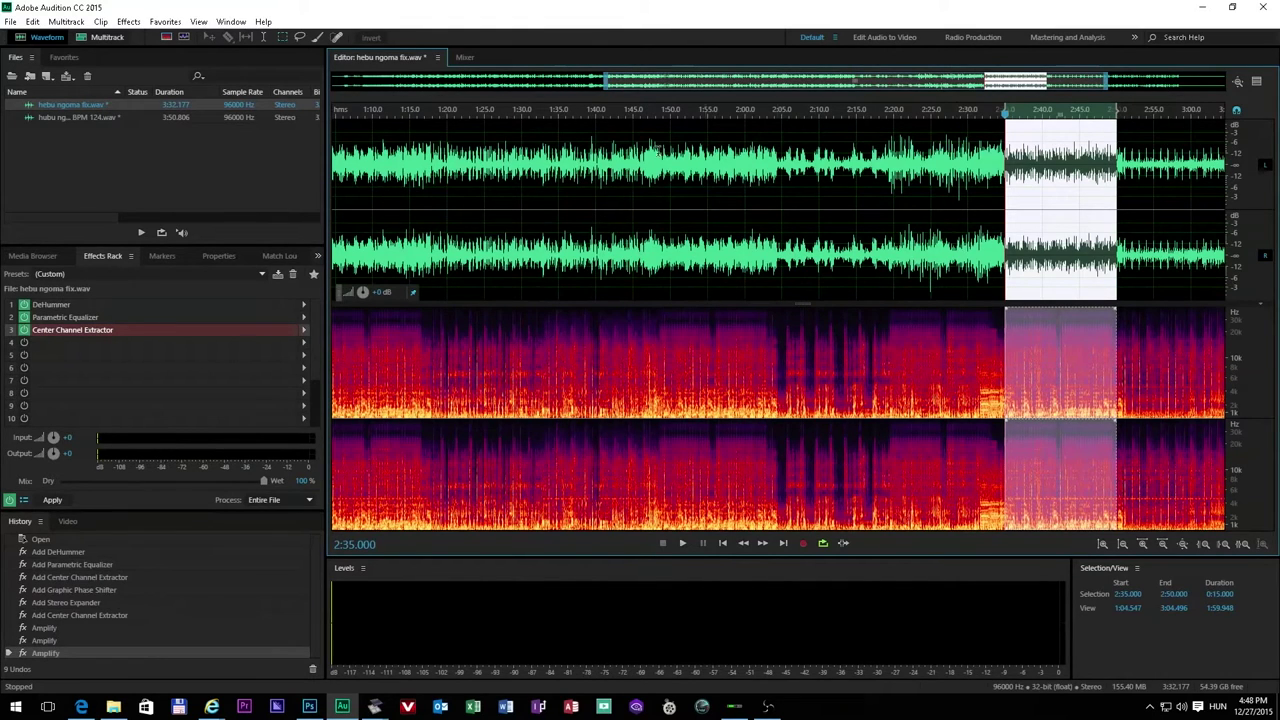
{"action": "scroll", "coordinate": [564, 259], "scroll_direction": "down", "scroll_amount": 6}
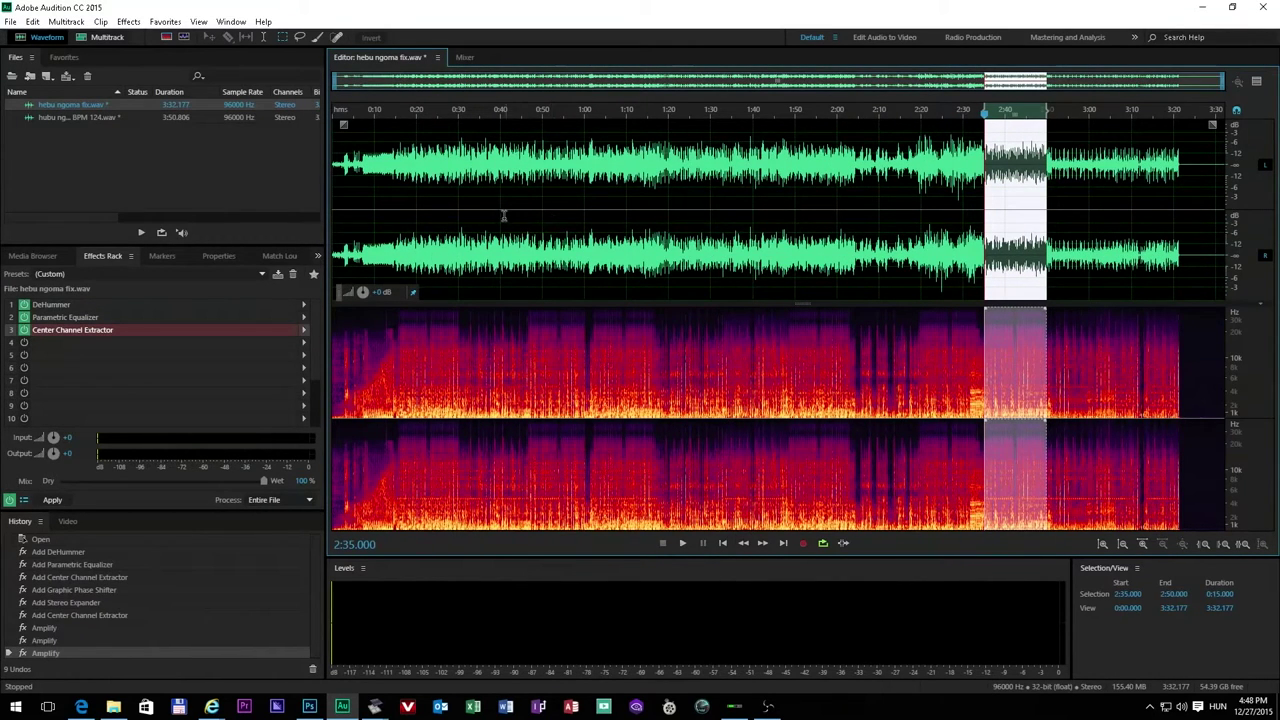
{"action": "scroll", "coordinate": [463, 213], "scroll_direction": "up", "scroll_amount": 2}
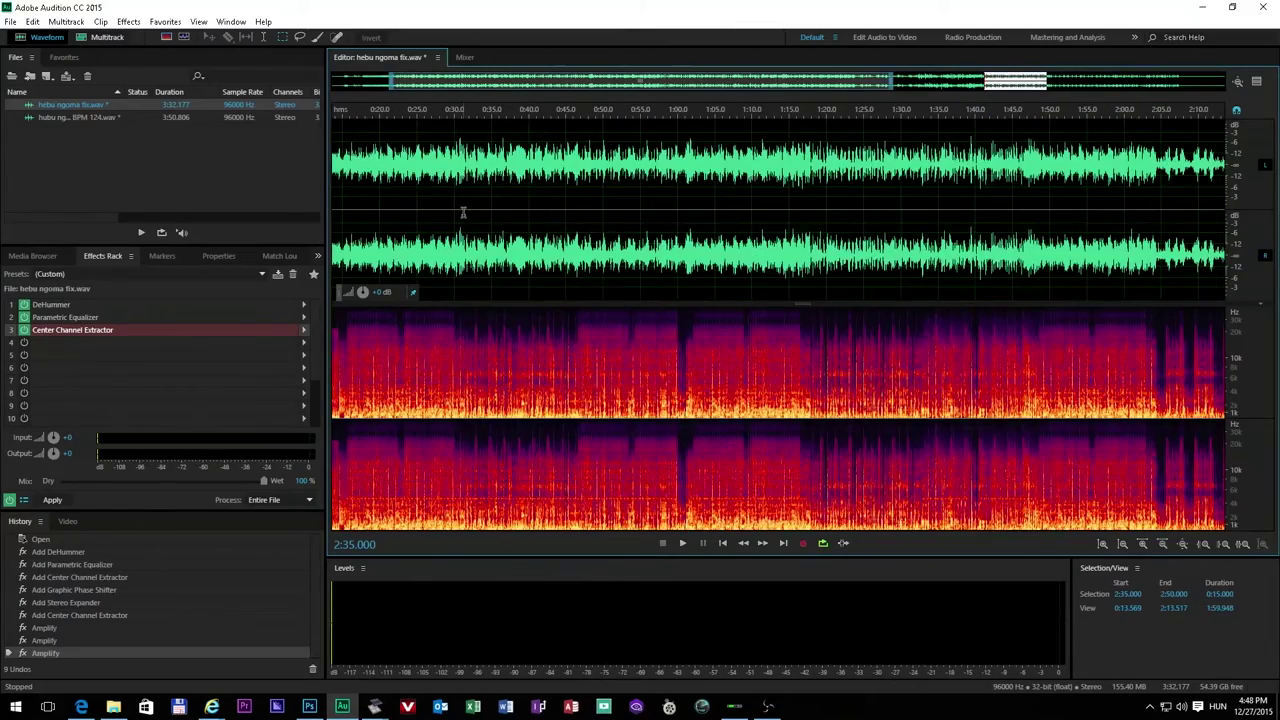
{"action": "scroll", "coordinate": [463, 213], "scroll_direction": "up", "scroll_amount": 3}
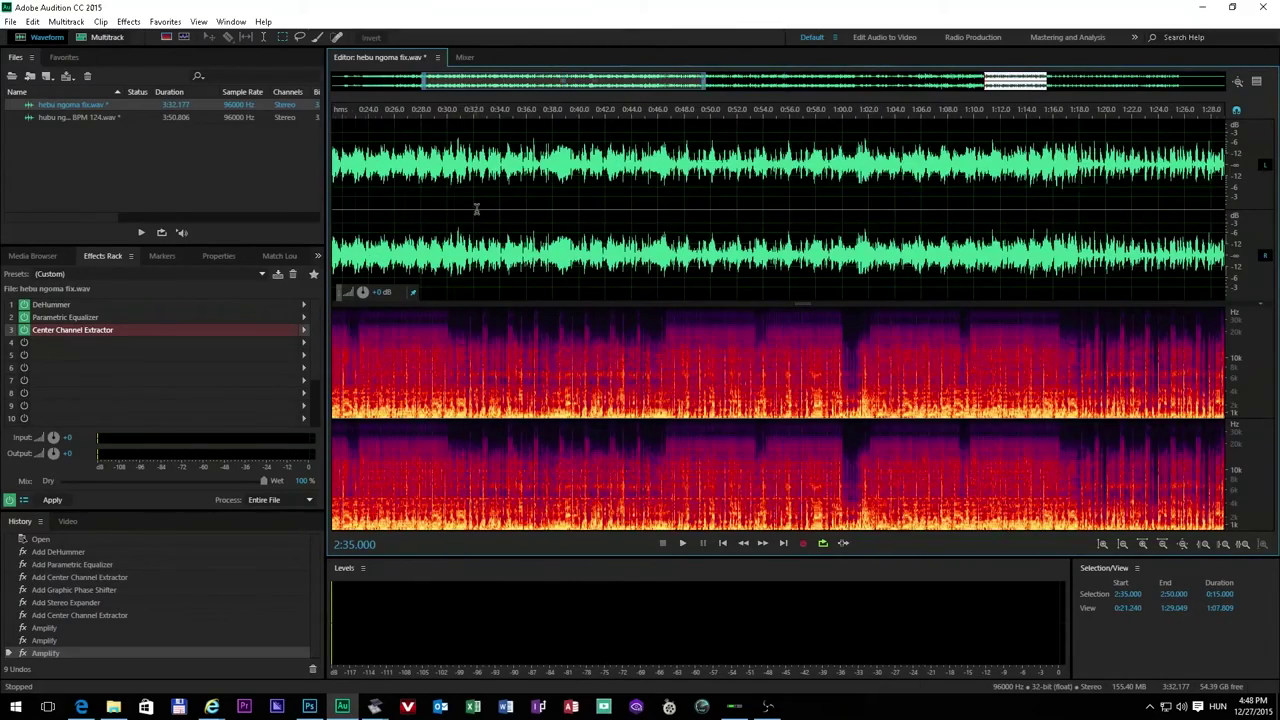
{"action": "scroll", "coordinate": [474, 211], "scroll_direction": "down", "scroll_amount": 5}
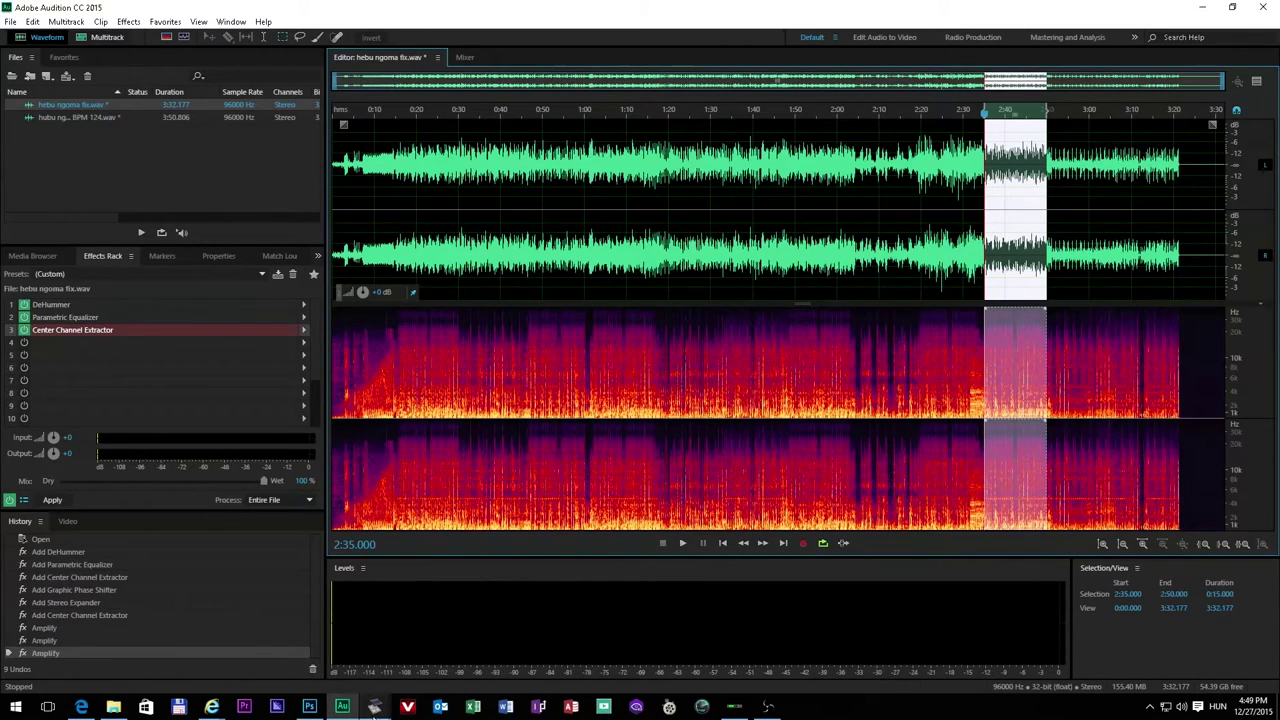
Step: Switch to the SPX2000 editor and place the REV-X Hall window beside the Effect Editor
{"action": "mouse_move", "coordinate": [374, 706]}
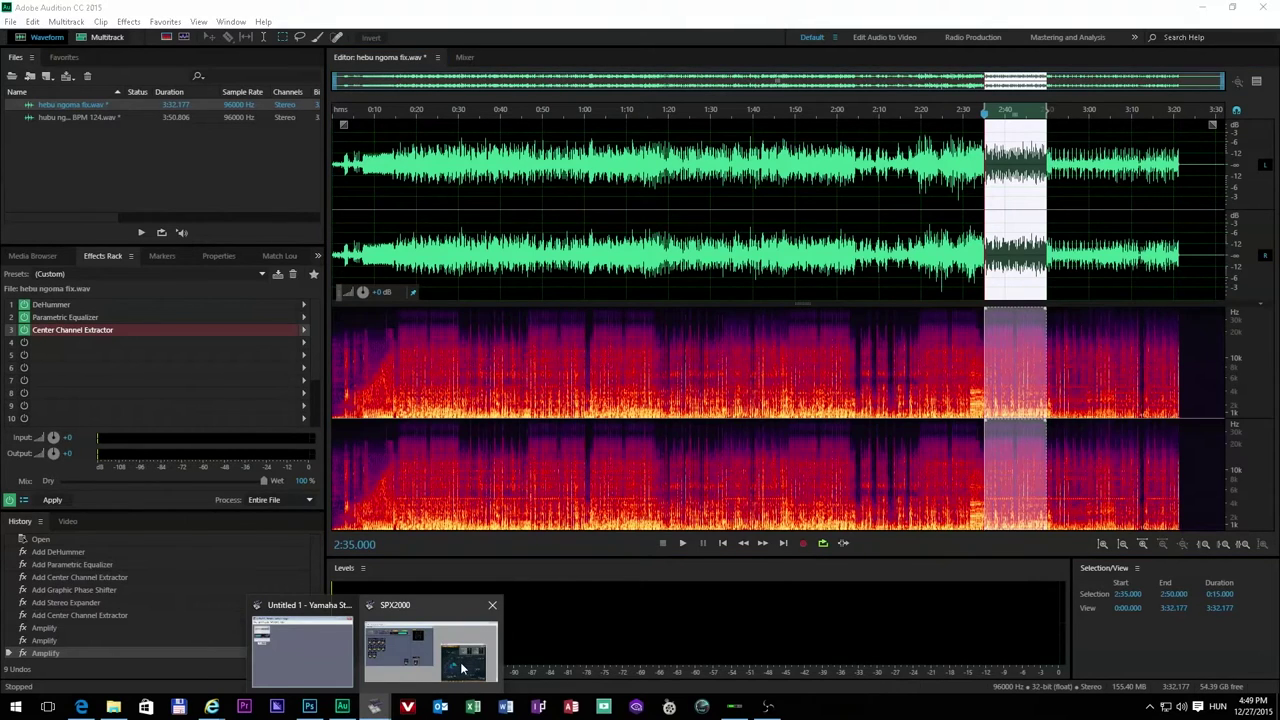
{"action": "left_click", "coordinate": [450, 657]}
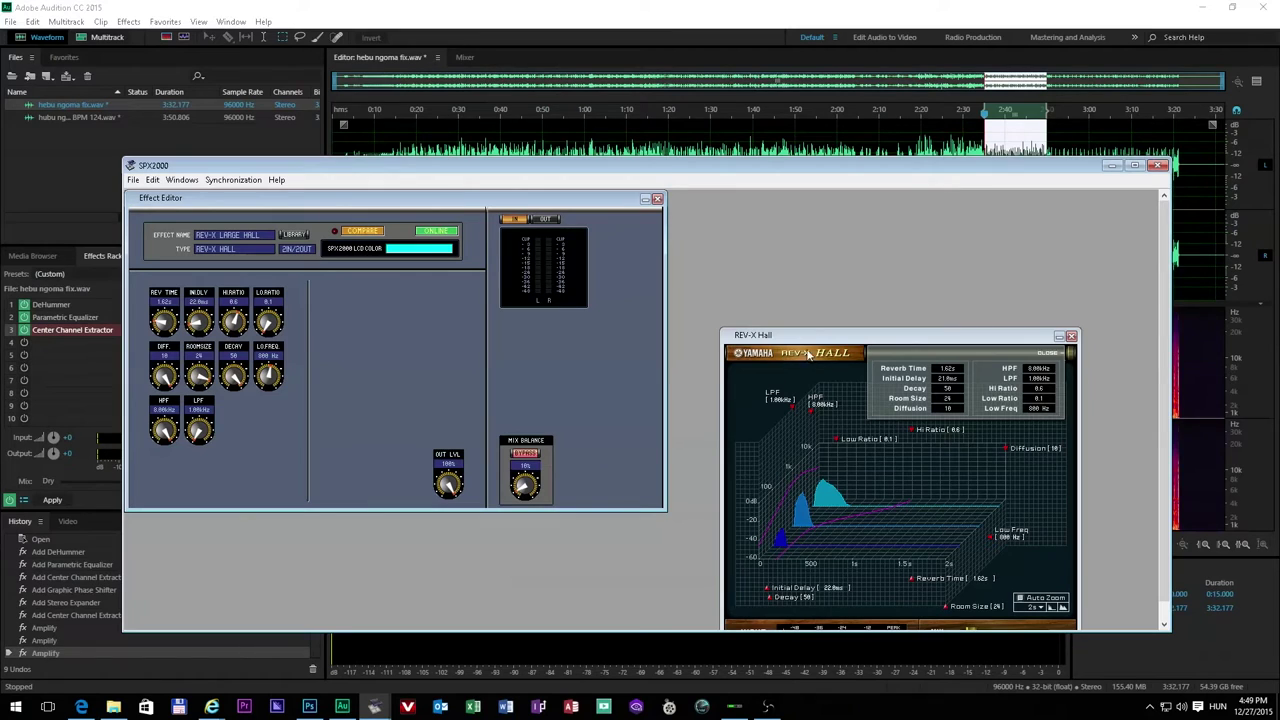
{"action": "left_click_drag", "start_coordinate": [819, 338], "coordinate": [773, 205]}
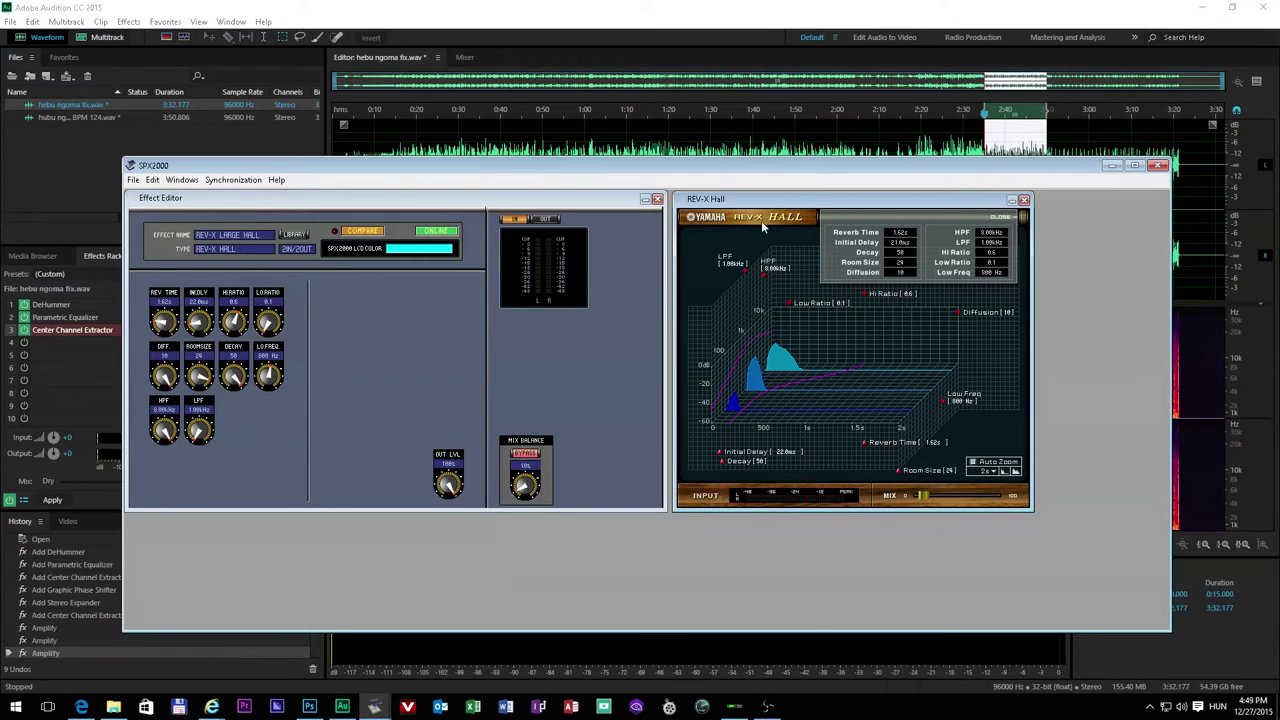
{"action": "left_click_drag", "start_coordinate": [784, 203], "coordinate": [793, 213]}
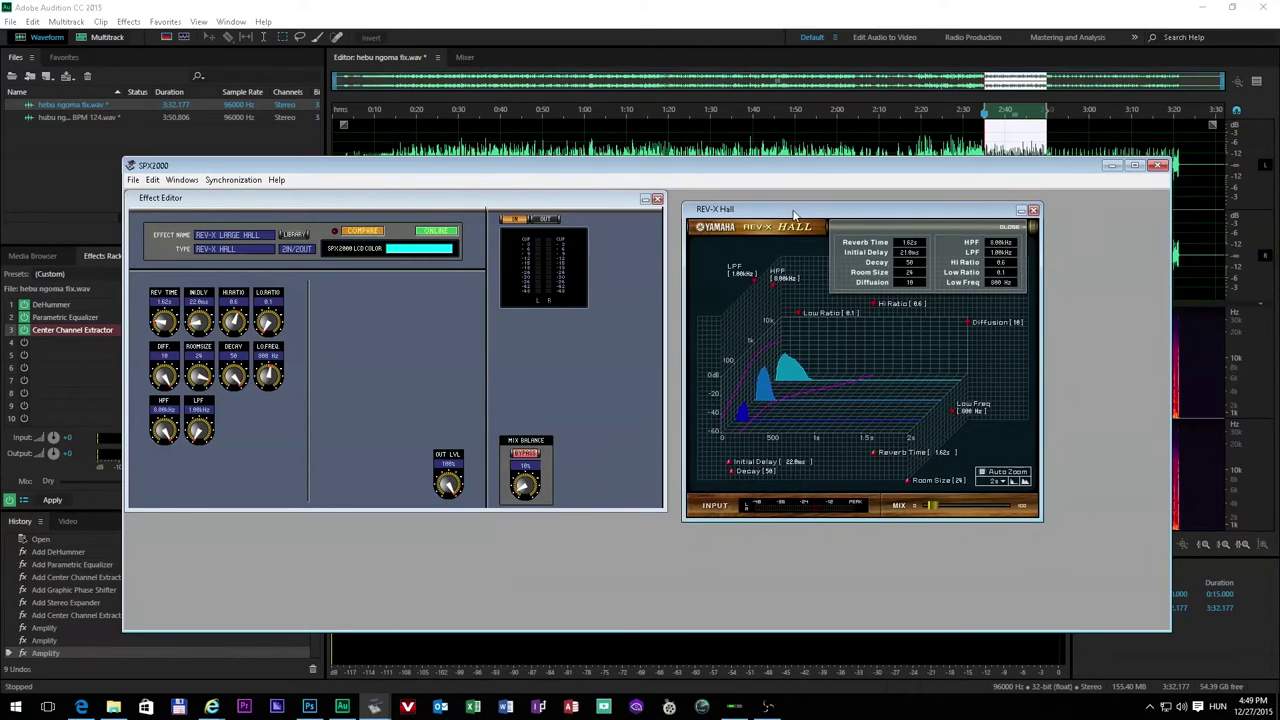
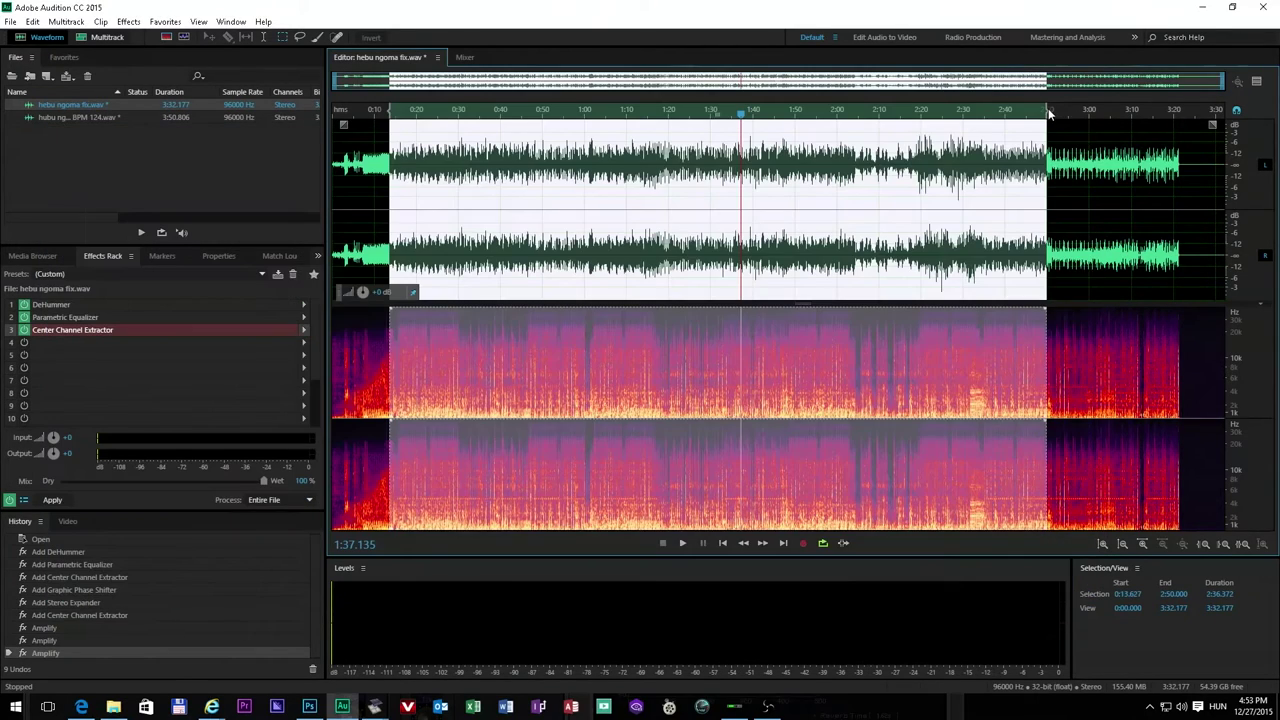
Step: Extend the end of the audio selection to about 3:21.9, and bring the SPX2000 editor forward and reposition it
{"action": "left_click_drag", "start_coordinate": [1049, 114], "coordinate": [1181, 113]}
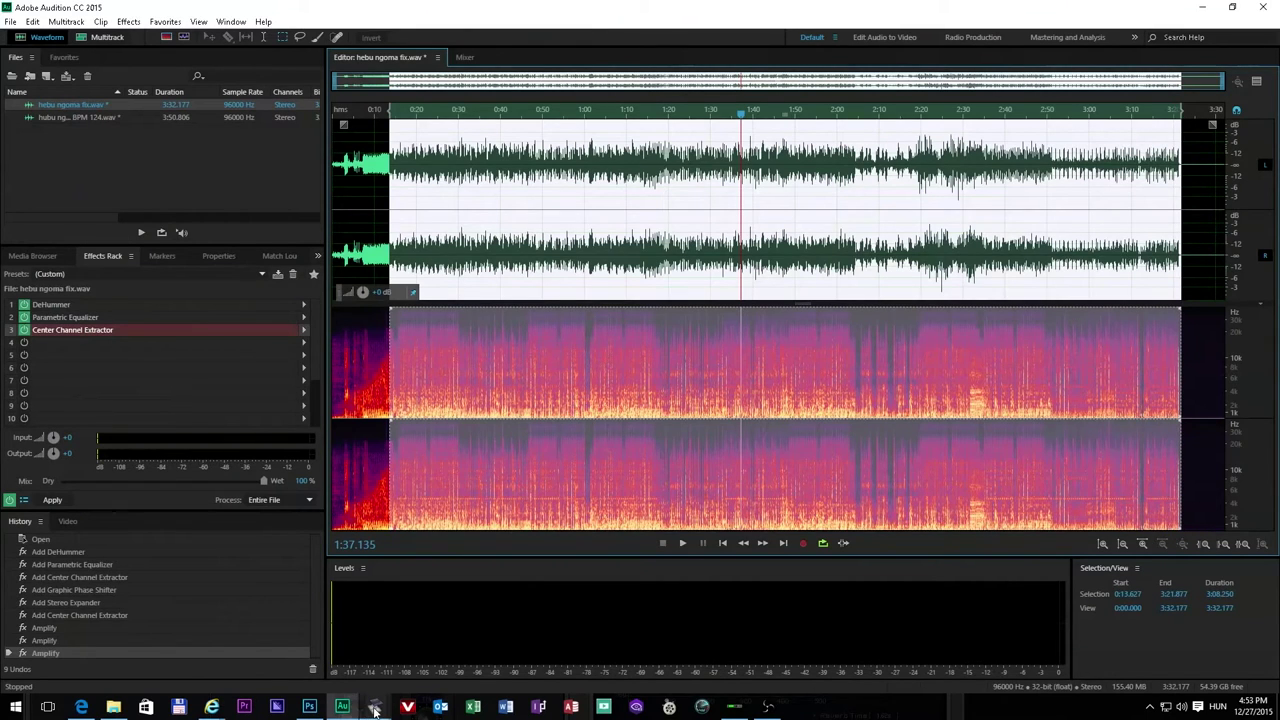
{"action": "mouse_move", "coordinate": [374, 705]}
{"action": "left_click", "coordinate": [428, 652]}
{"action": "left_click_drag", "start_coordinate": [541, 406], "coordinate": [720, 346]}
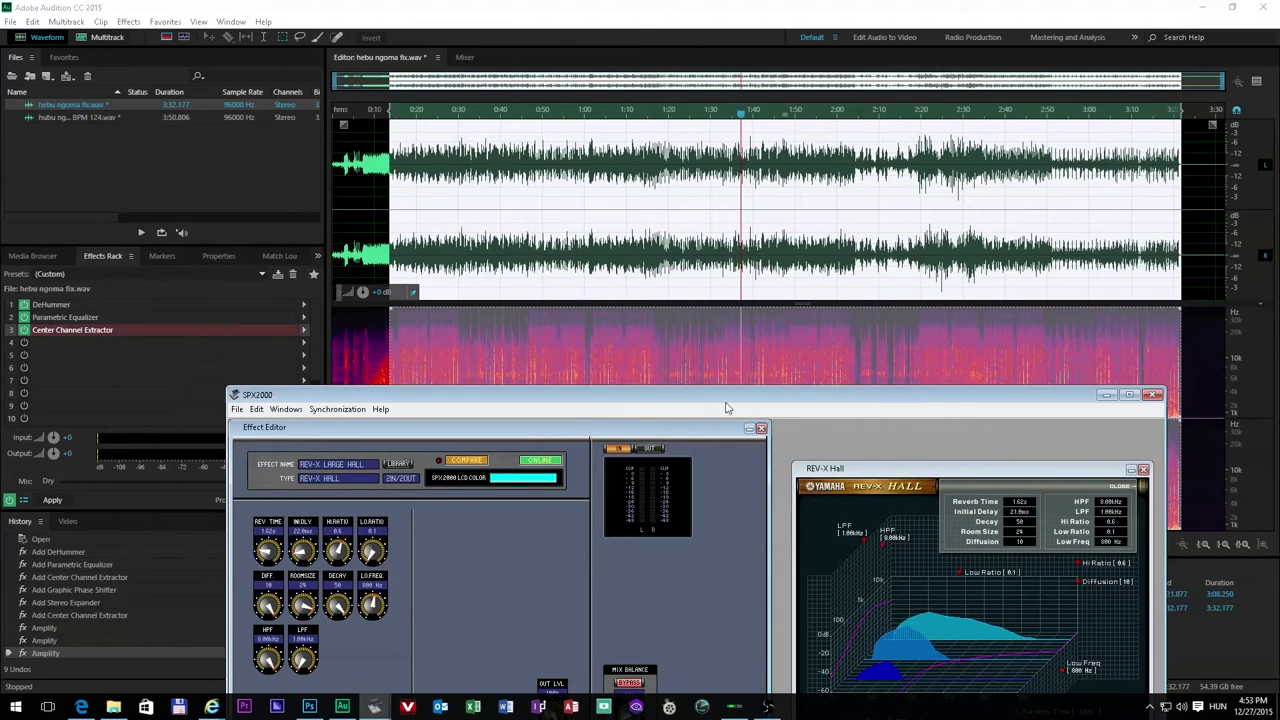
{"action": "left_click_drag", "start_coordinate": [727, 398], "coordinate": [695, 438]}
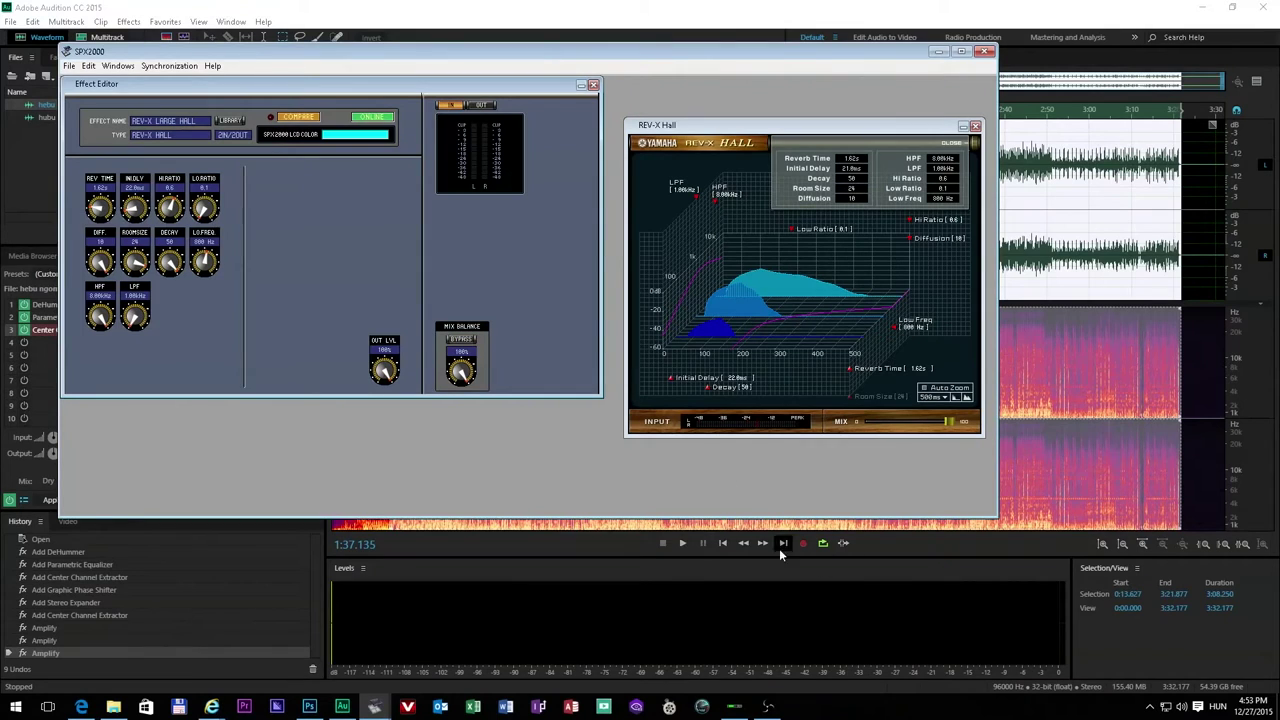
Step: While the song plays, vary the SPX2000 mix balance through 62%, 23% and 0%, settle on 11%, and stop playback
{"action": "left_click", "coordinate": [682, 543]}
{"action": "mouse_move", "coordinate": [374, 706]}
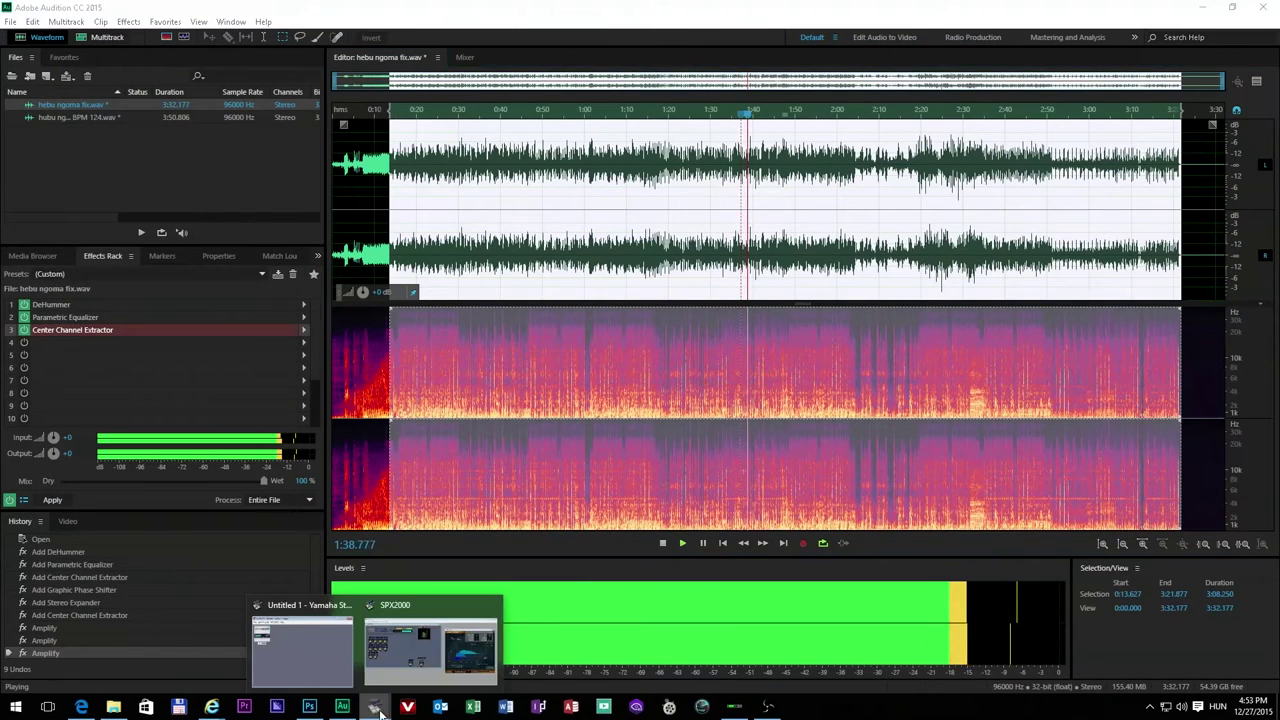
{"action": "left_click", "coordinate": [459, 663]}
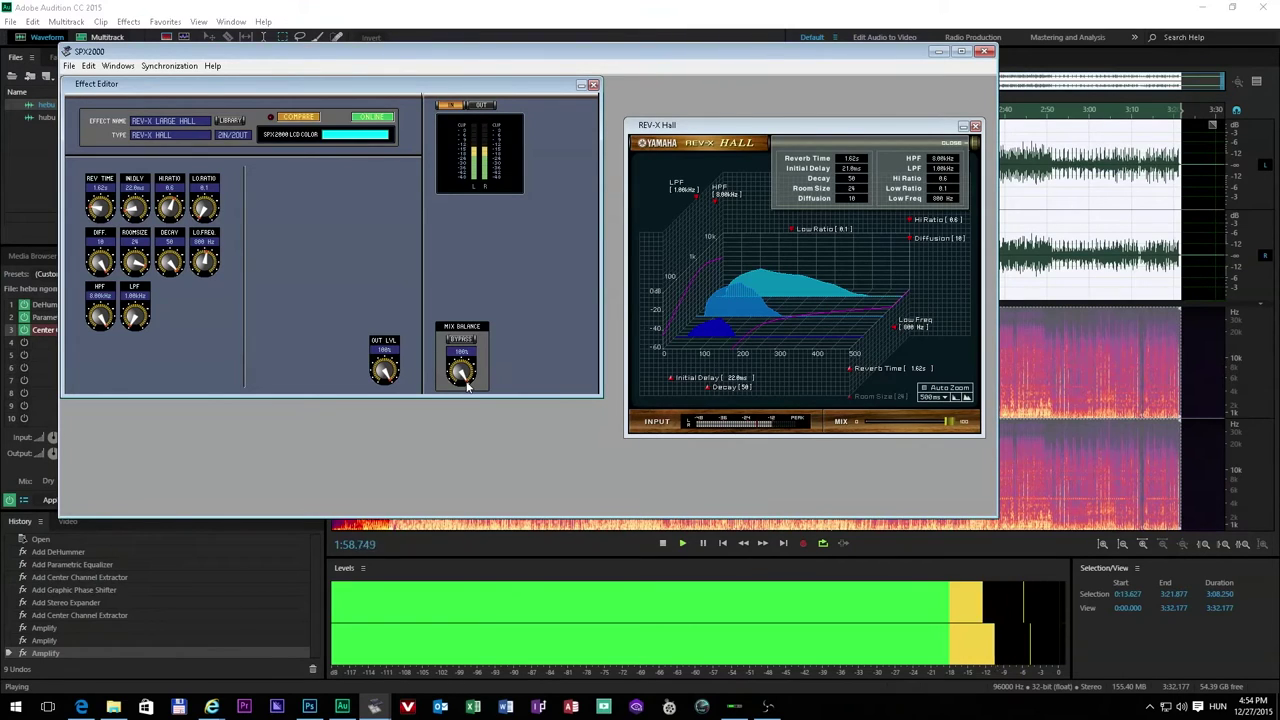
{"action": "left_click_drag", "start_coordinate": [475, 385], "coordinate": [443, 350]}
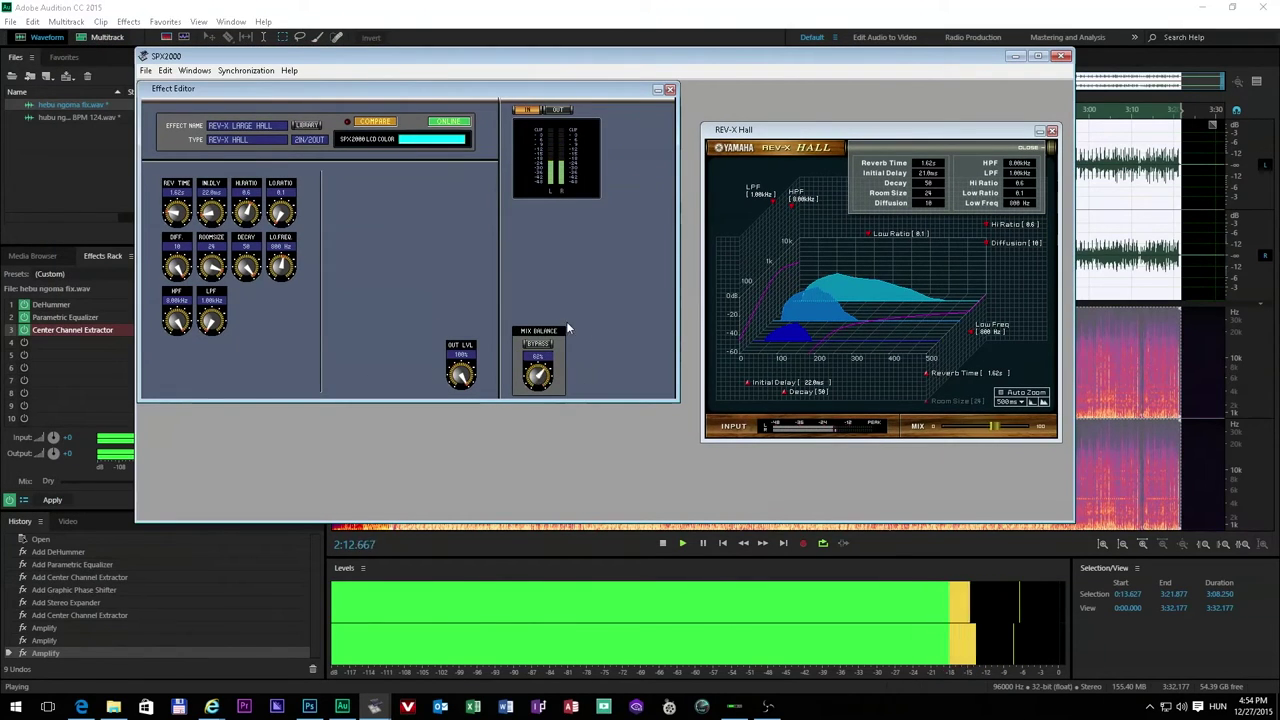
{"action": "left_click_drag", "start_coordinate": [567, 328], "coordinate": [490, 366]}
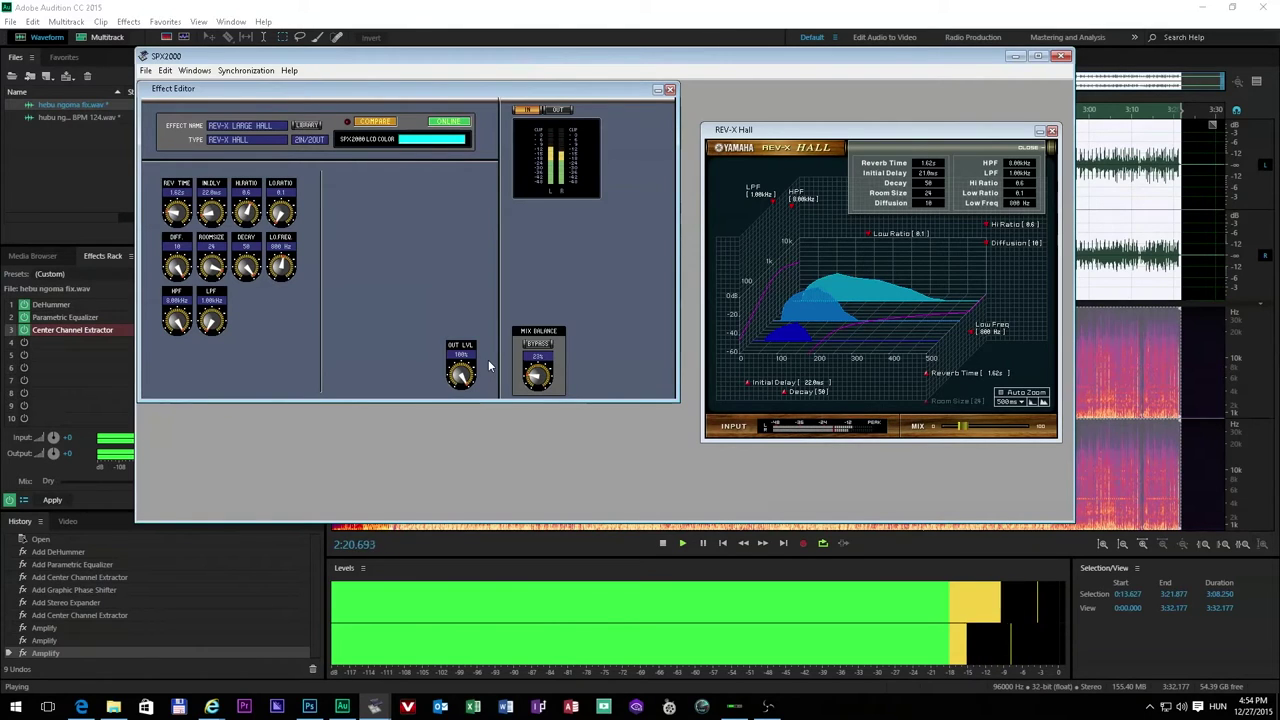
{"action": "left_click_drag", "start_coordinate": [489, 366], "coordinate": [490, 424]}
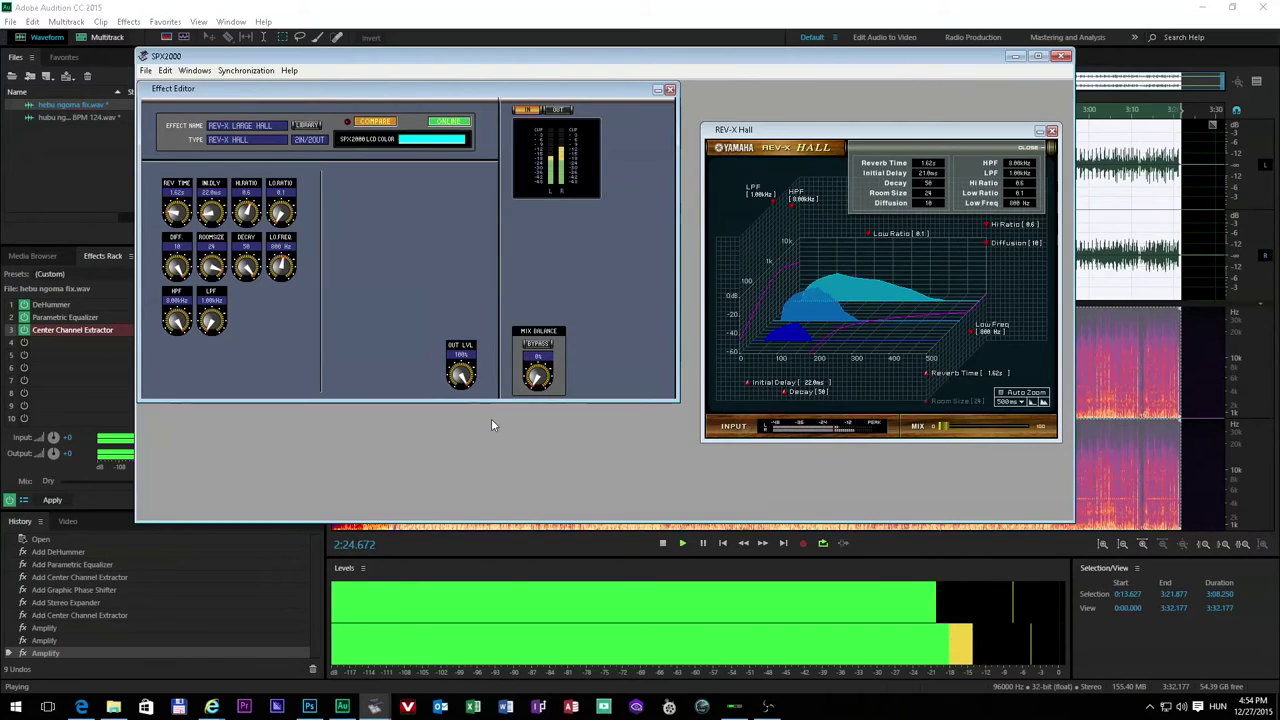
{"action": "left_click_drag", "start_coordinate": [485, 423], "coordinate": [482, 400]}
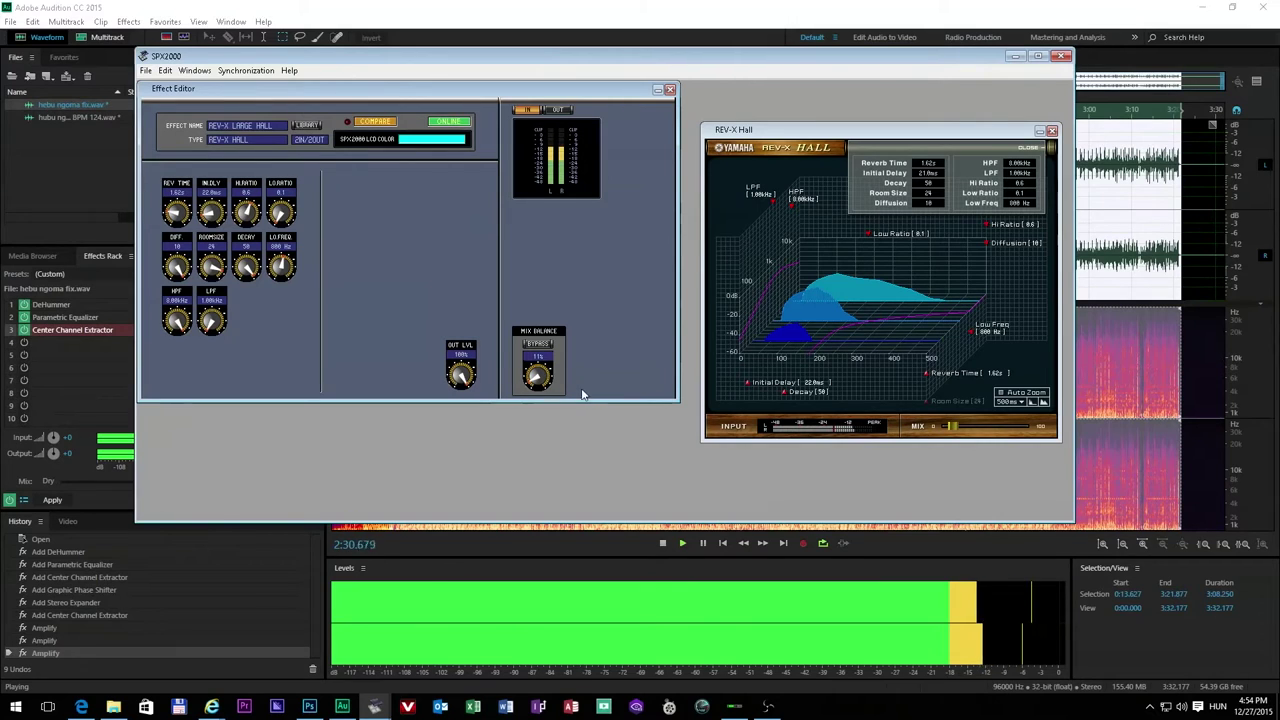
{"action": "left_click", "coordinate": [661, 543]}
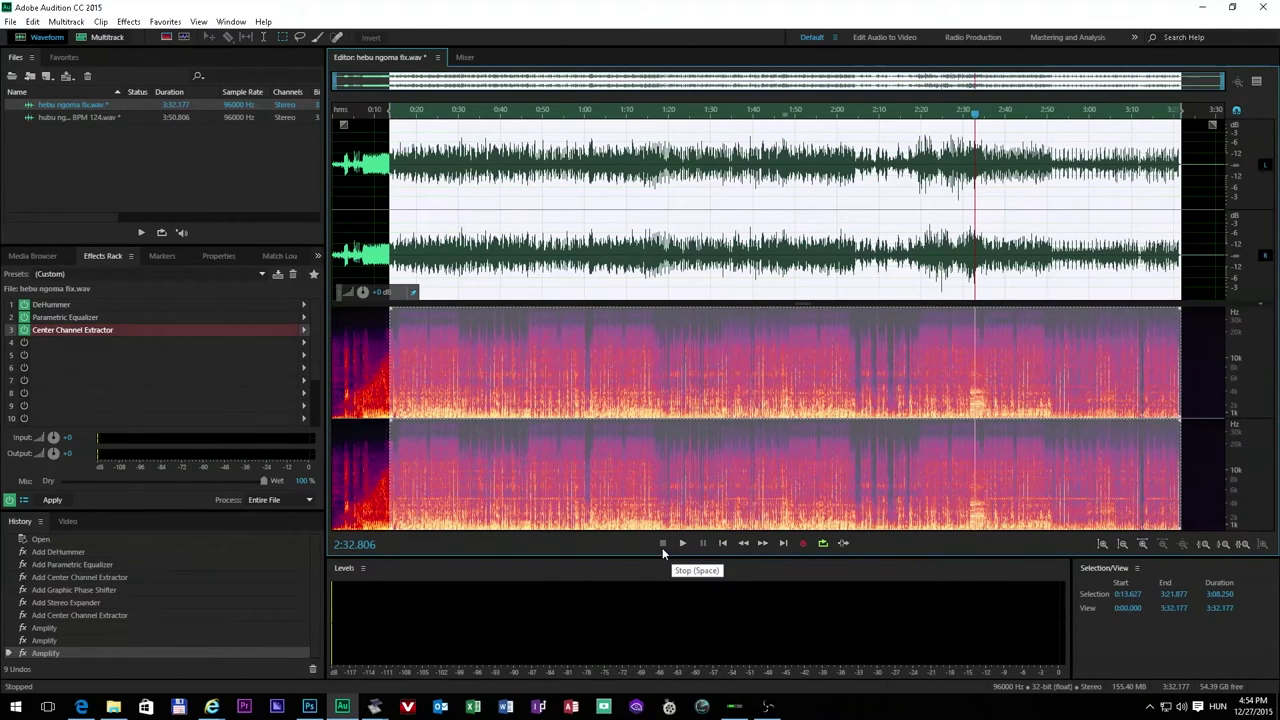
Step: Bring the SPX2000 editor forward again and move it below the waveform display
{"action": "mouse_move", "coordinate": [374, 706]}
{"action": "left_click", "coordinate": [443, 634]}
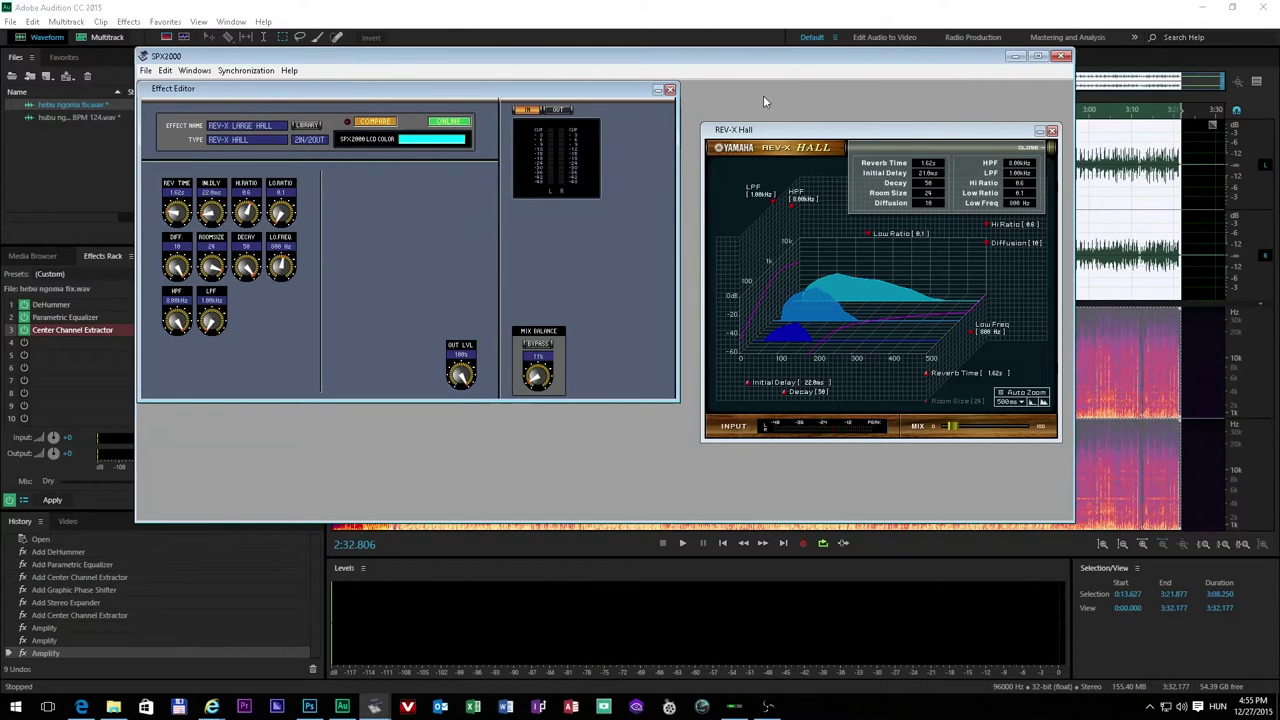
{"action": "left_click_drag", "start_coordinate": [786, 52], "coordinate": [631, 333]}
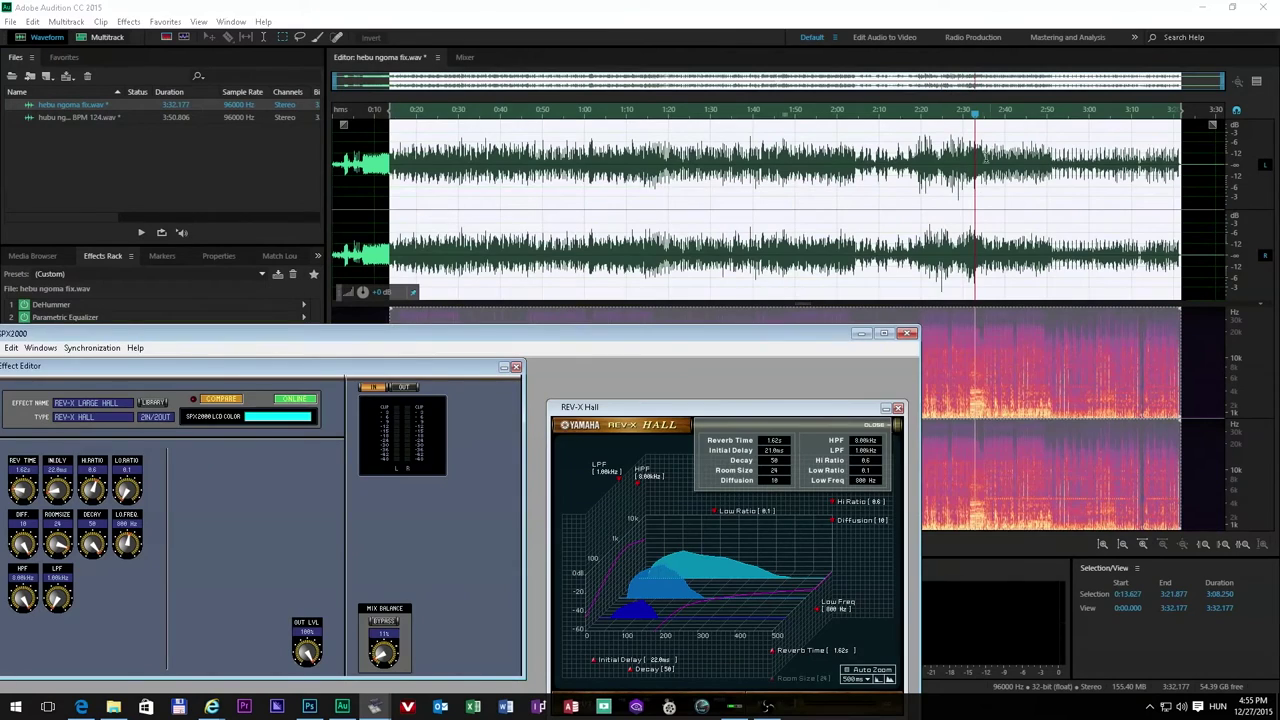
Step: Select the passage from about 2:35 to 2:50, start playing it, and return to the SPX2000 editor
{"action": "left_click", "coordinate": [1008, 215]}
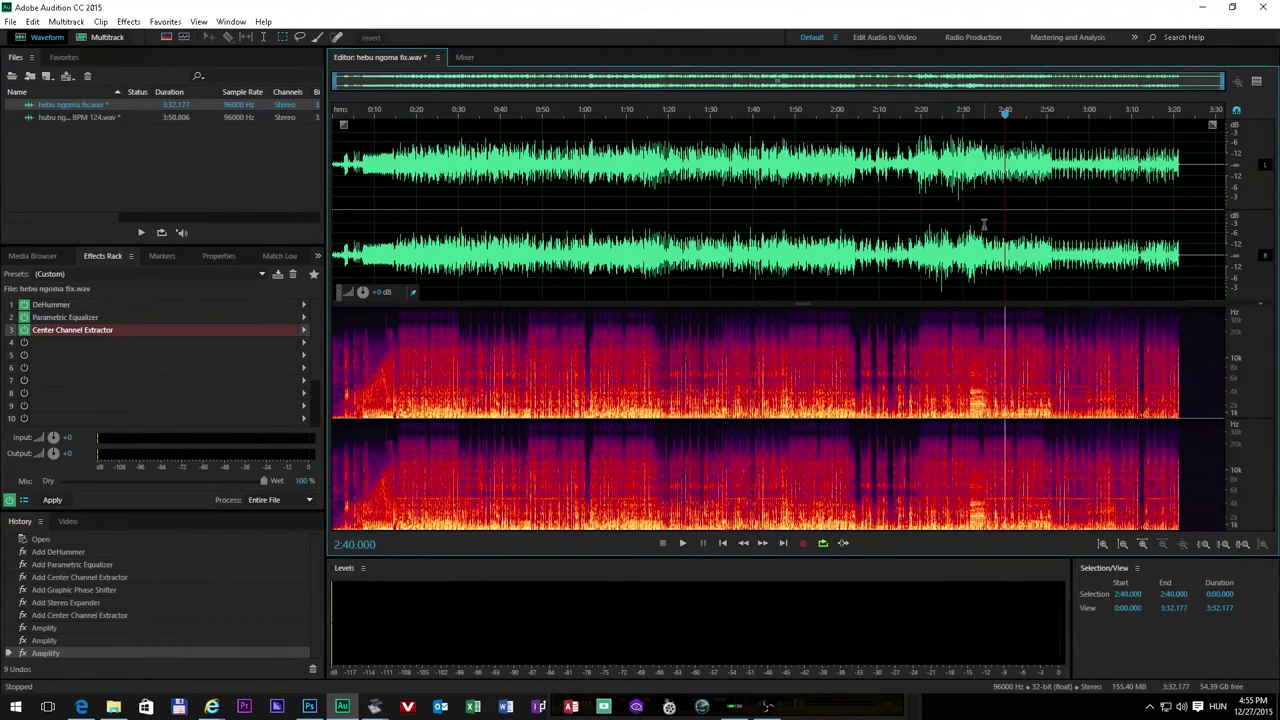
{"action": "left_click_drag", "start_coordinate": [984, 224], "coordinate": [1046, 220]}
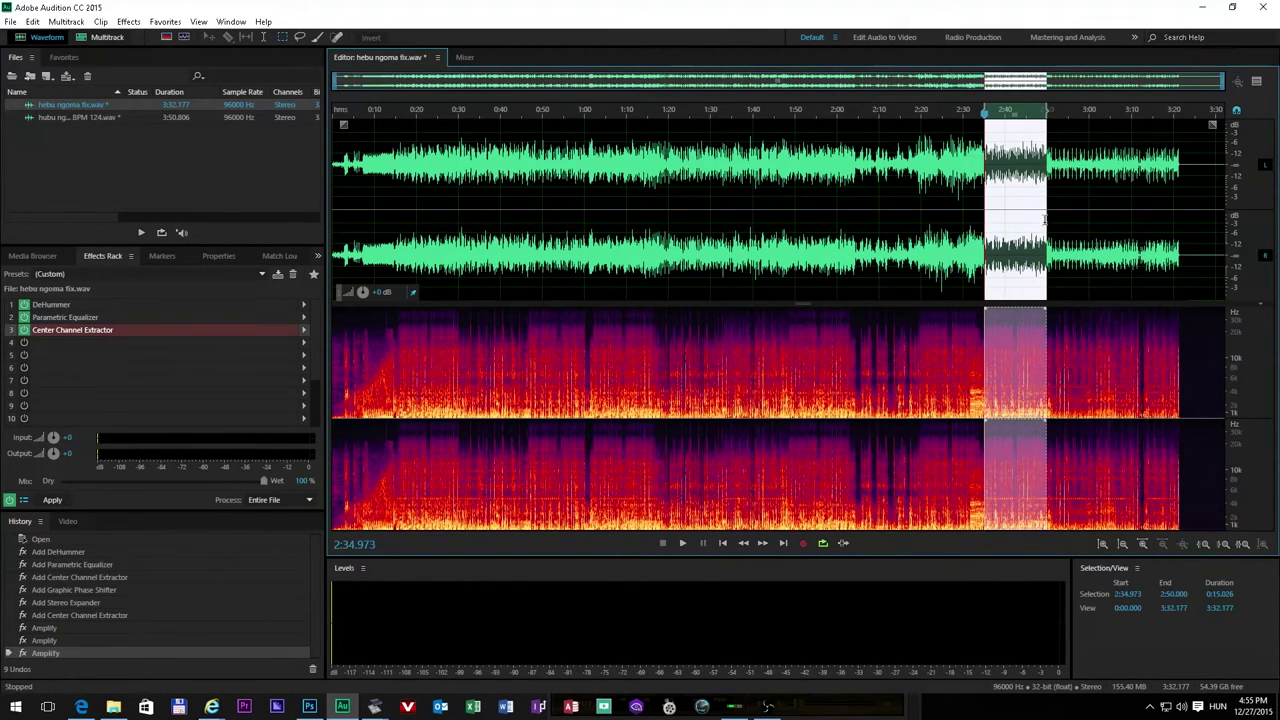
{"action": "left_click", "coordinate": [683, 545]}
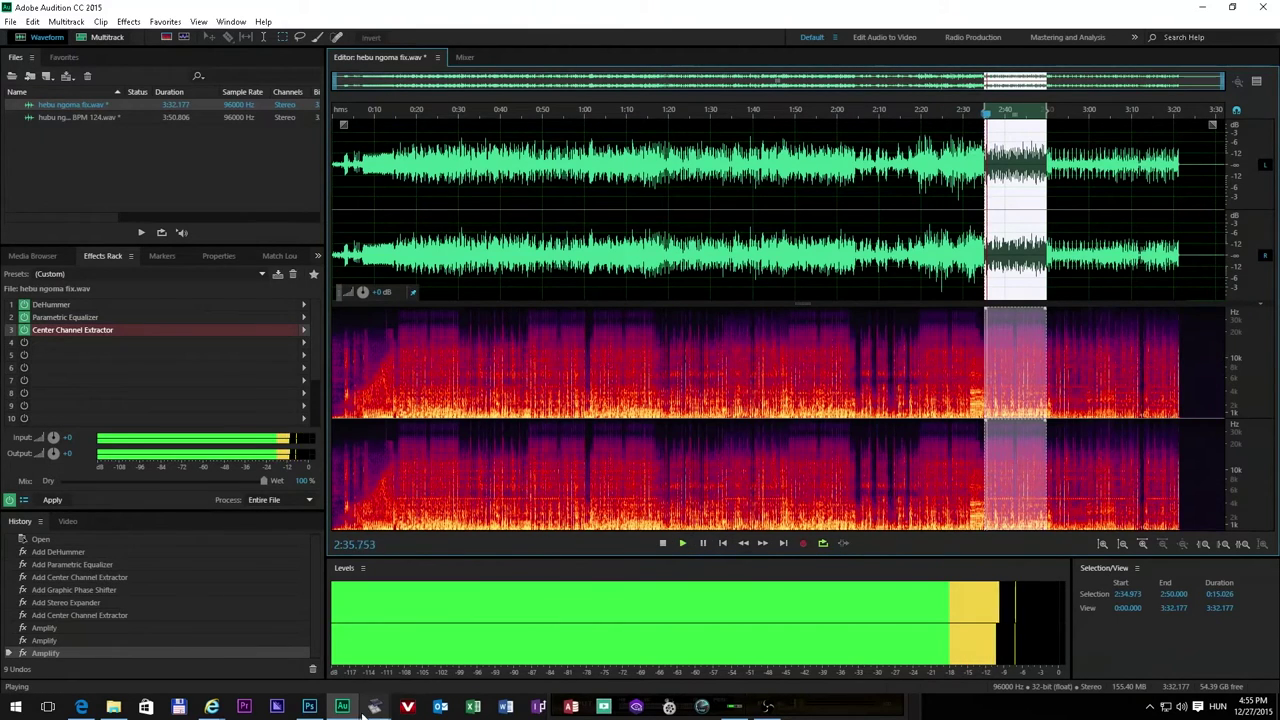
{"action": "mouse_move", "coordinate": [376, 708]}
{"action": "left_click", "coordinate": [322, 653]}
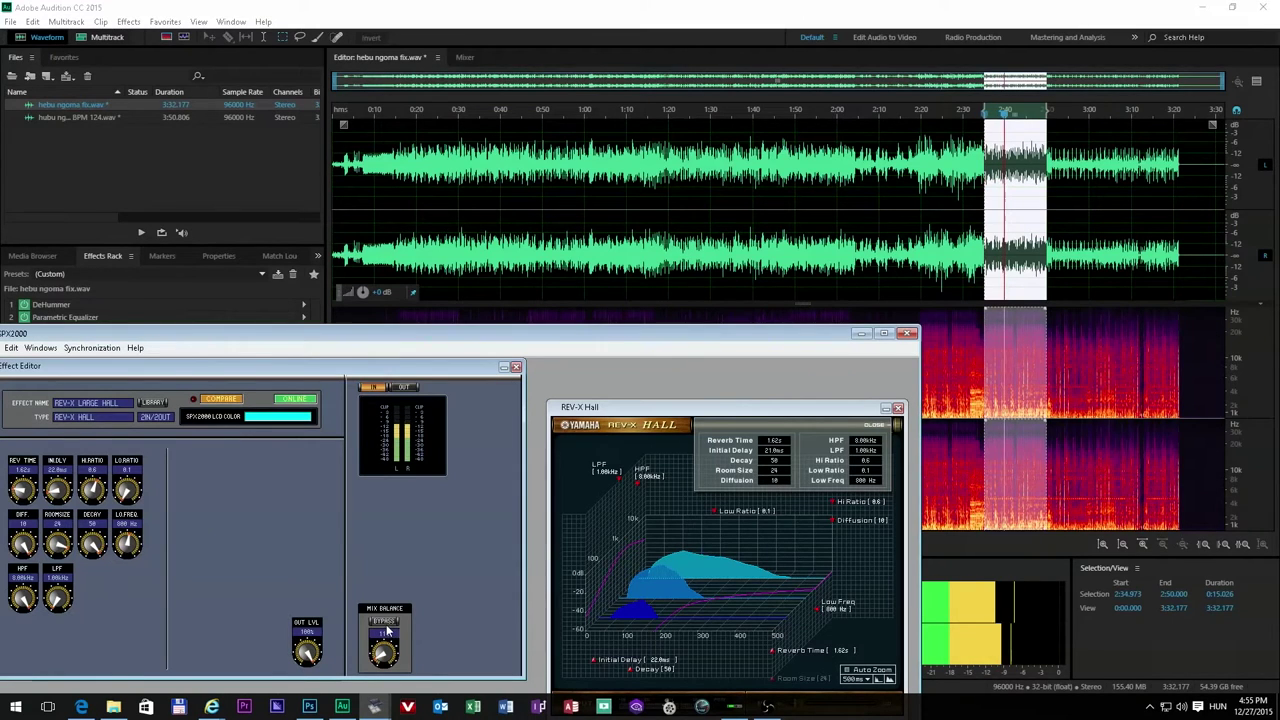
Step: Move the SPX2000 editor up over the waveform and toggle the mix balance bypass on and off twice to compare the sound
{"action": "left_click_drag", "start_coordinate": [436, 335], "coordinate": [468, 129]}
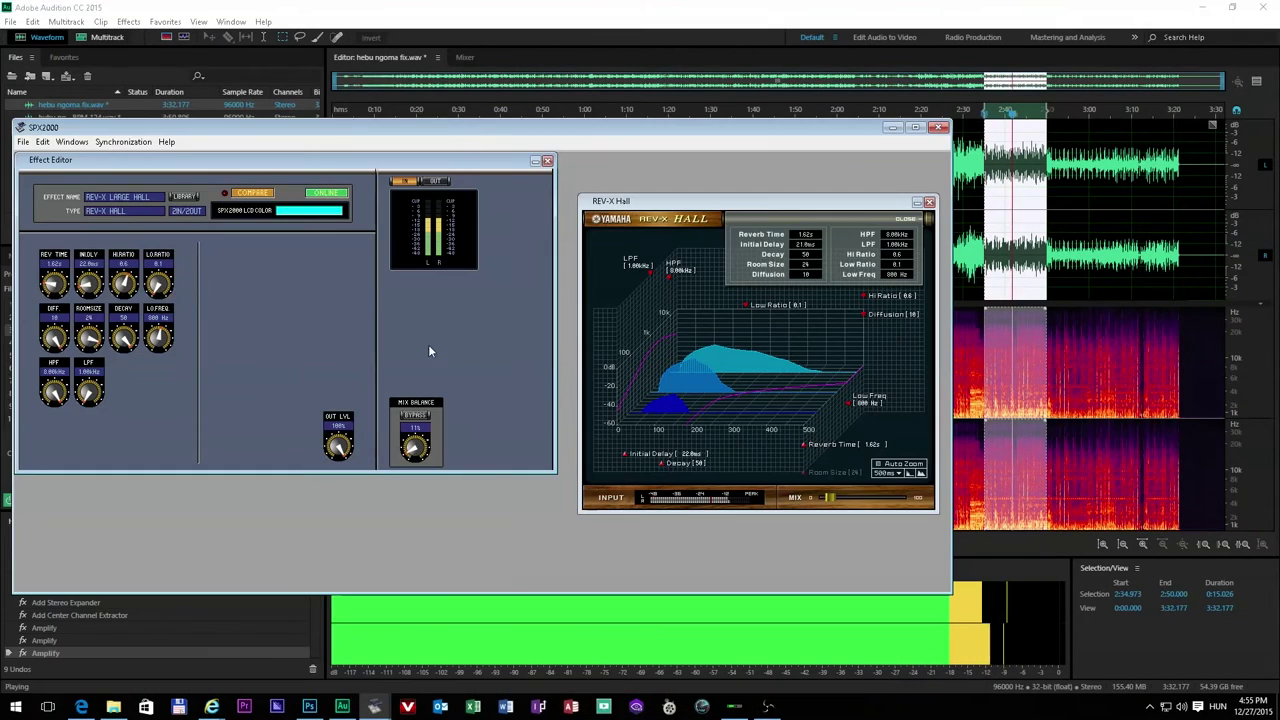
{"action": "left_click", "coordinate": [417, 416]}
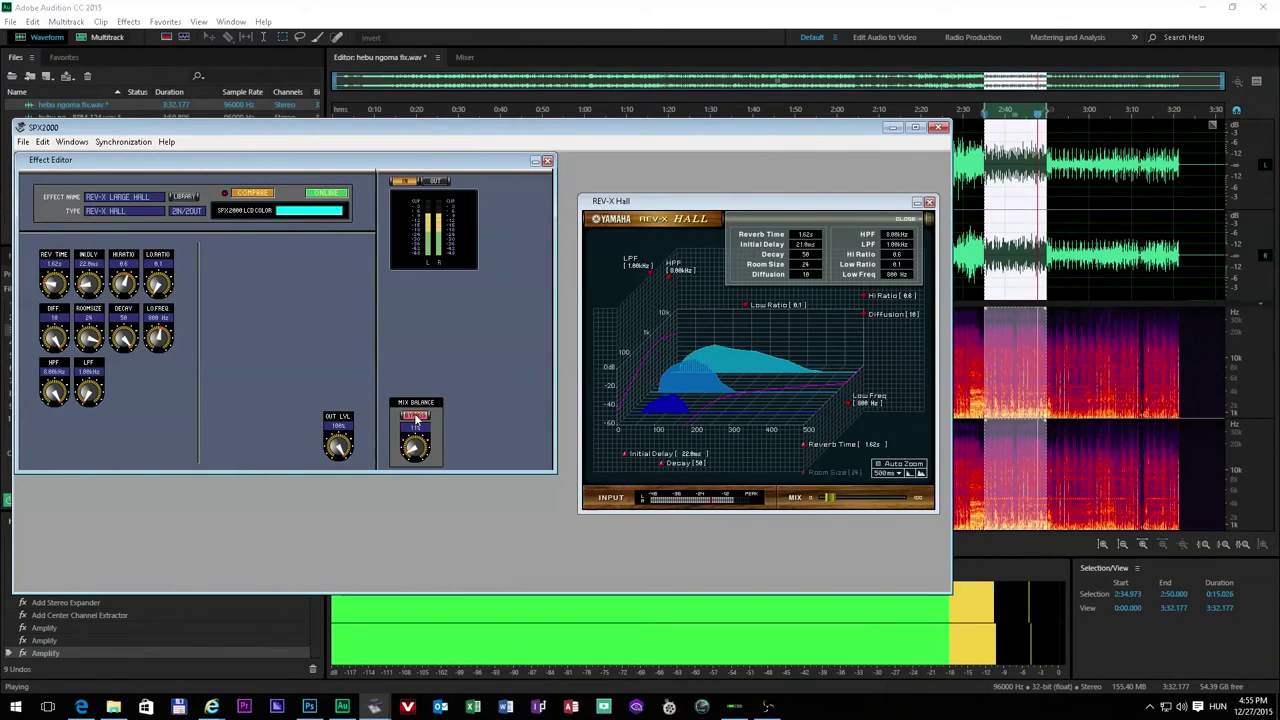
{"action": "left_click", "coordinate": [416, 416]}
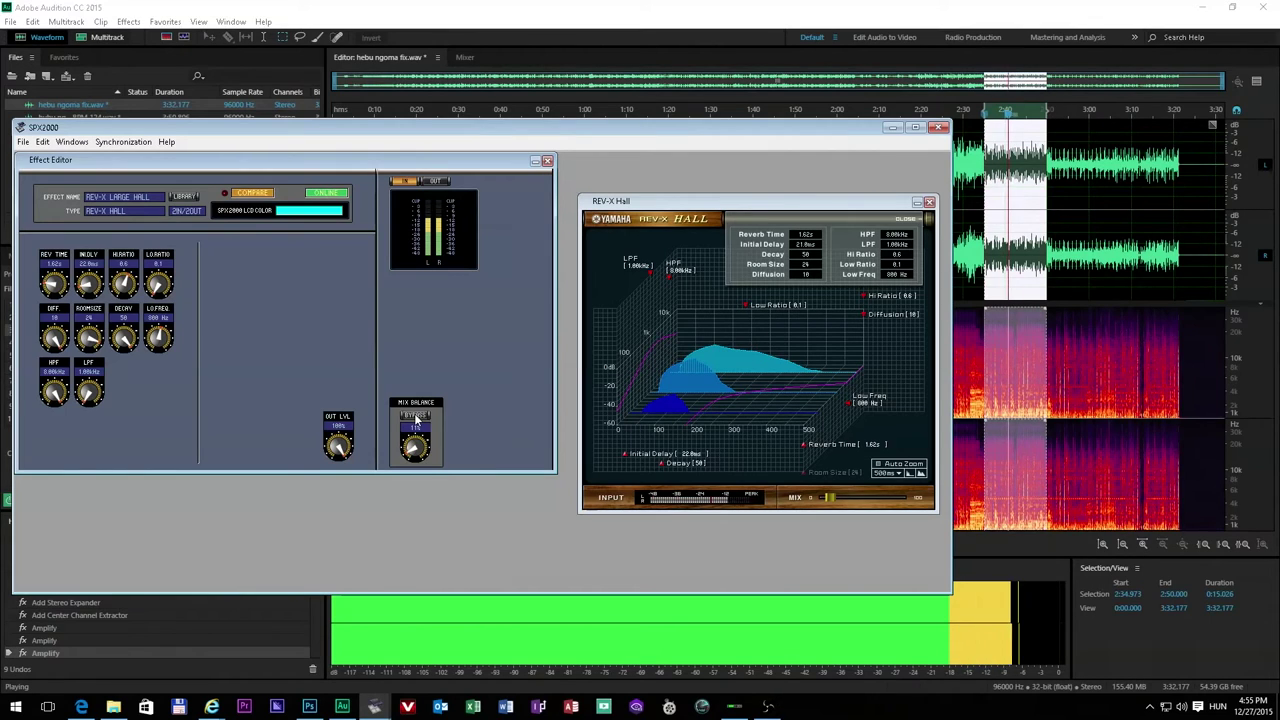
{"action": "left_click", "coordinate": [416, 416]}
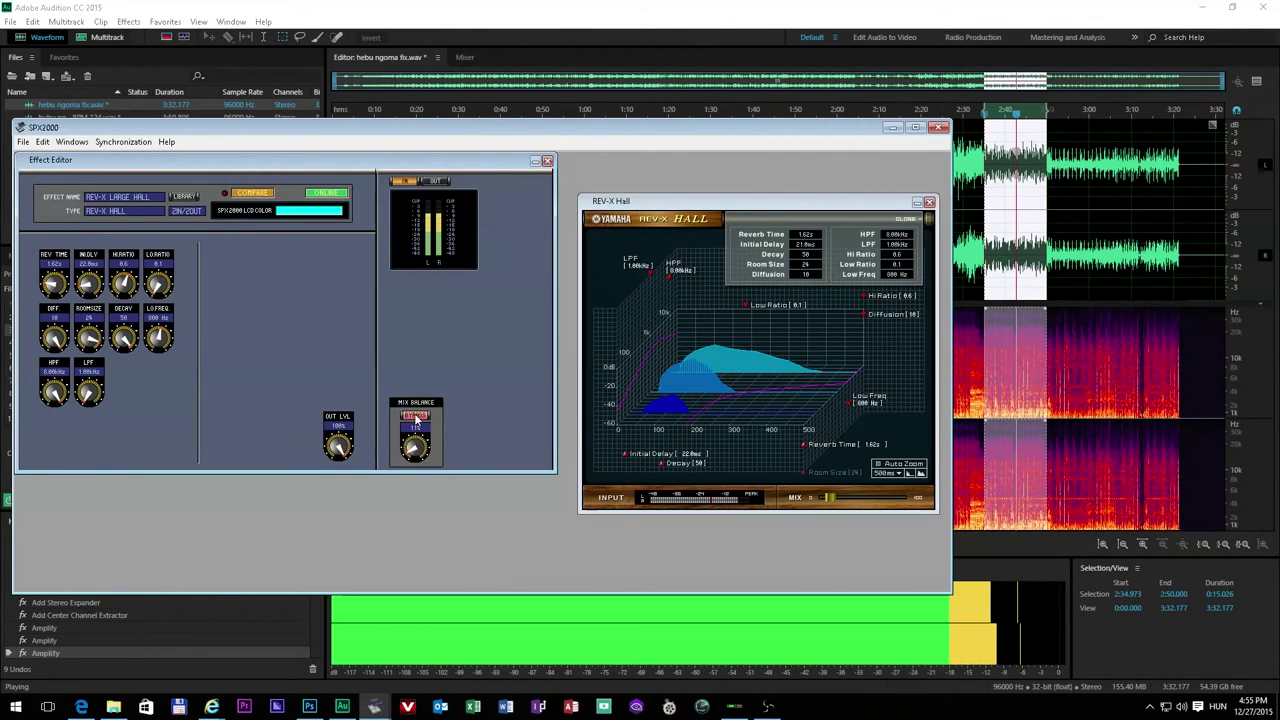
{"action": "left_click", "coordinate": [416, 416]}
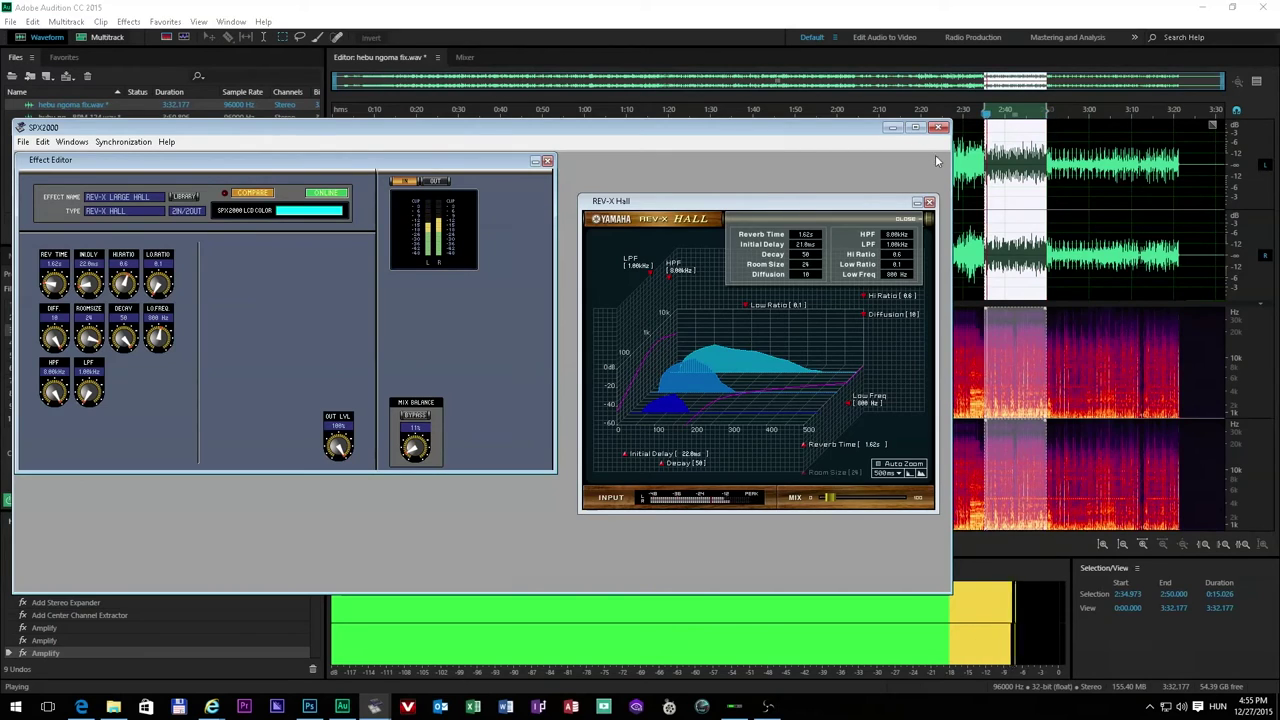
Step: Narrow the SPX2000 editor window, move it clear of the transport controls, and stop playback
{"action": "left_click_drag", "start_coordinate": [950, 163], "coordinate": [760, 157]}
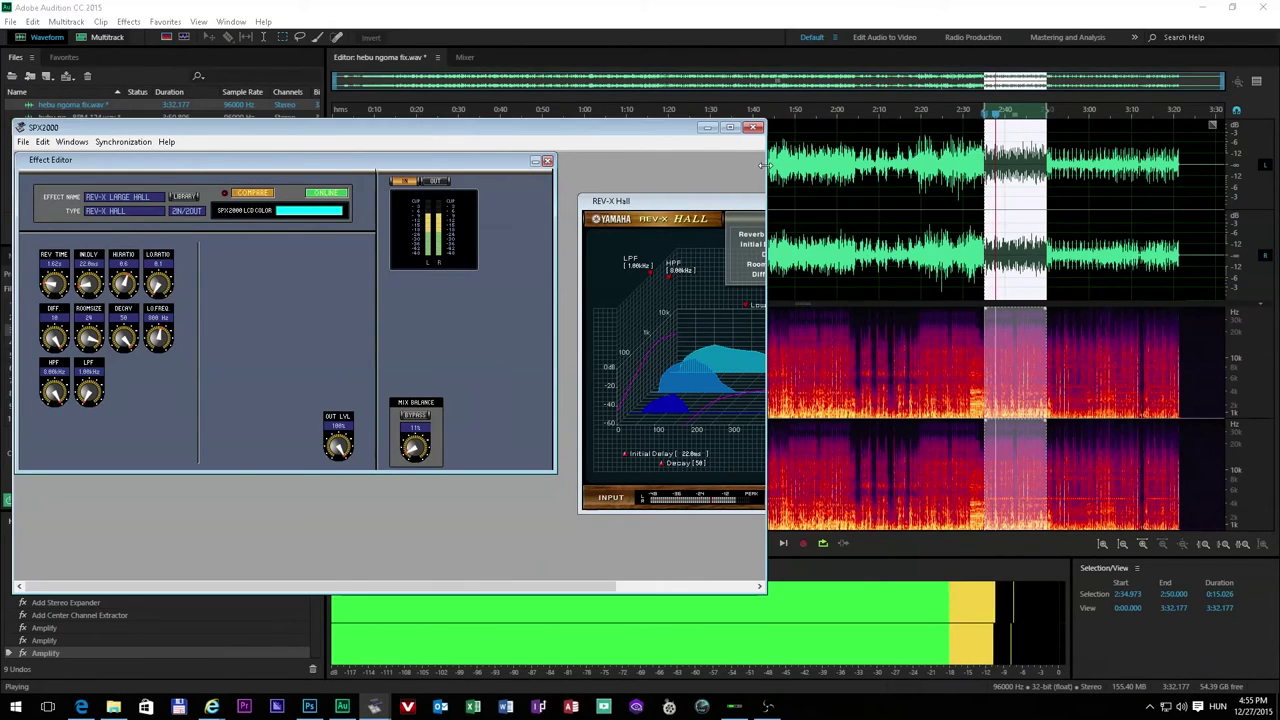
{"action": "left_click_drag", "start_coordinate": [616, 129], "coordinate": [594, 48]}
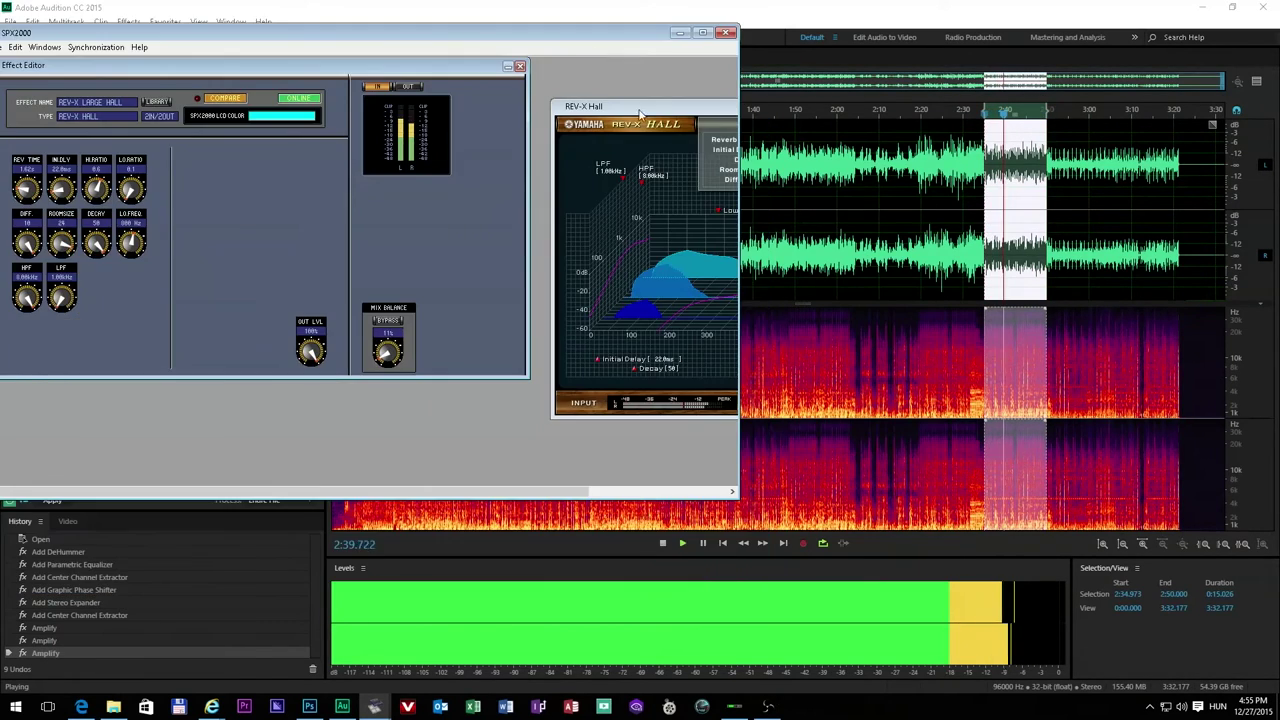
{"action": "left_click", "coordinate": [638, 304]}
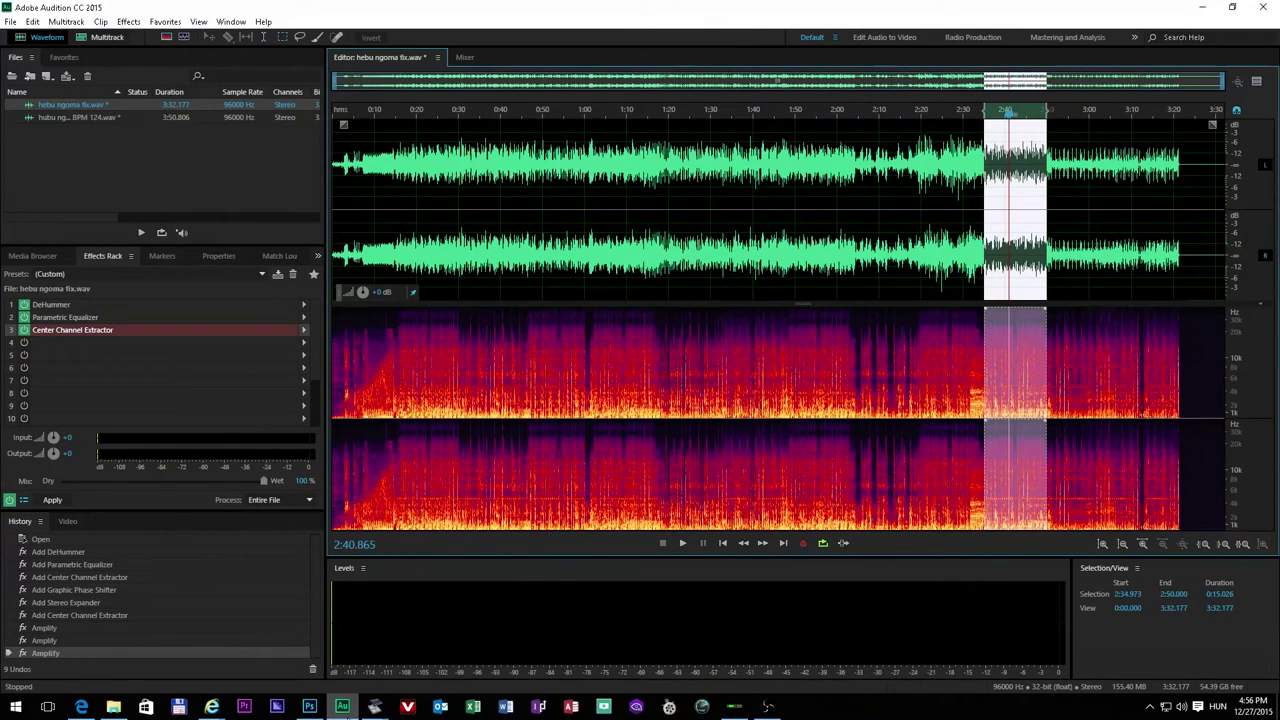
Step: Bring the SPX2000 editor forward, widen it to show the whole REV-X Hall window, and set the initial delay to 26.0 ms
{"action": "mouse_move", "coordinate": [372, 706]}
{"action": "left_click", "coordinate": [433, 651]}
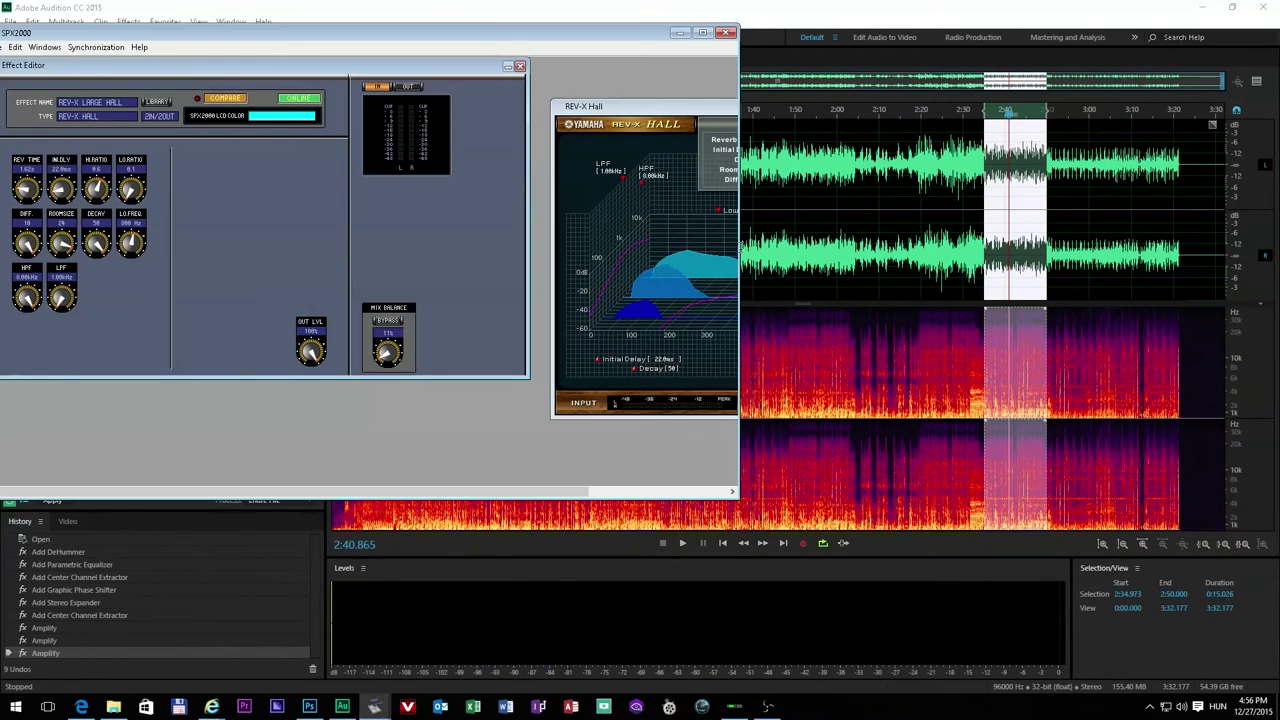
{"action": "left_click_drag", "start_coordinate": [735, 238], "coordinate": [928, 228]}
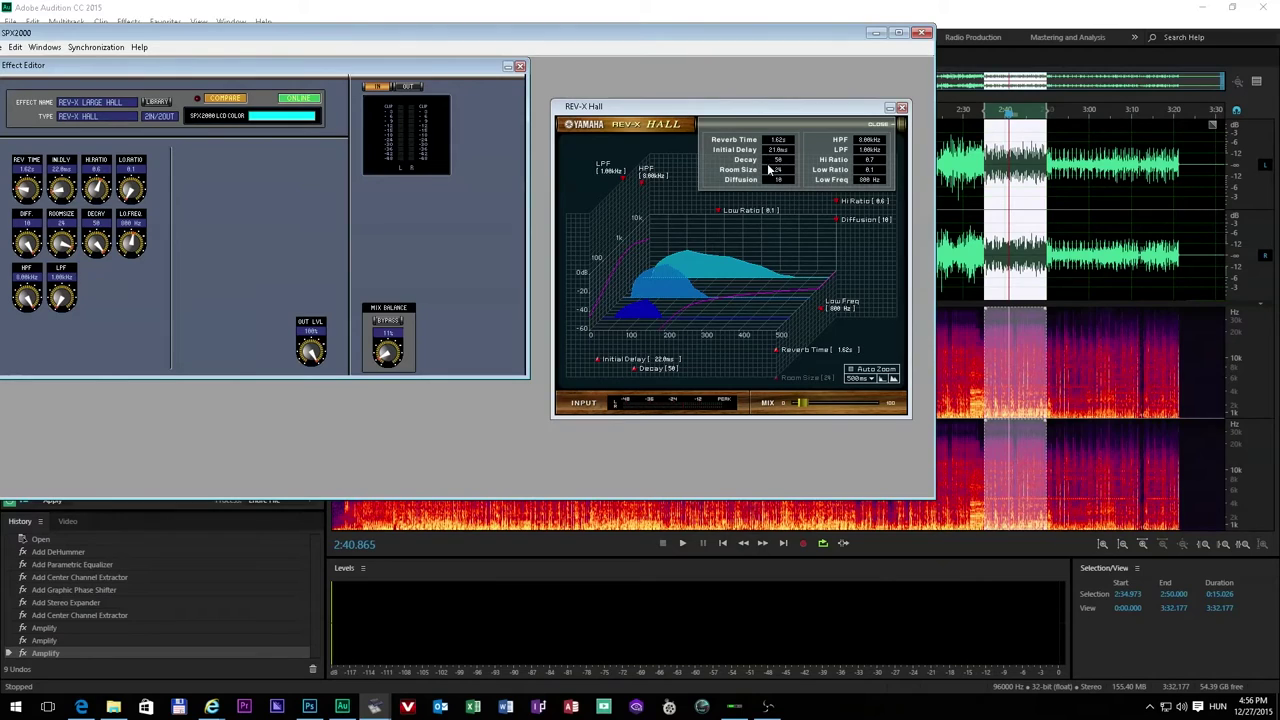
{"action": "left_click_drag", "start_coordinate": [777, 150], "coordinate": [784, 151]}
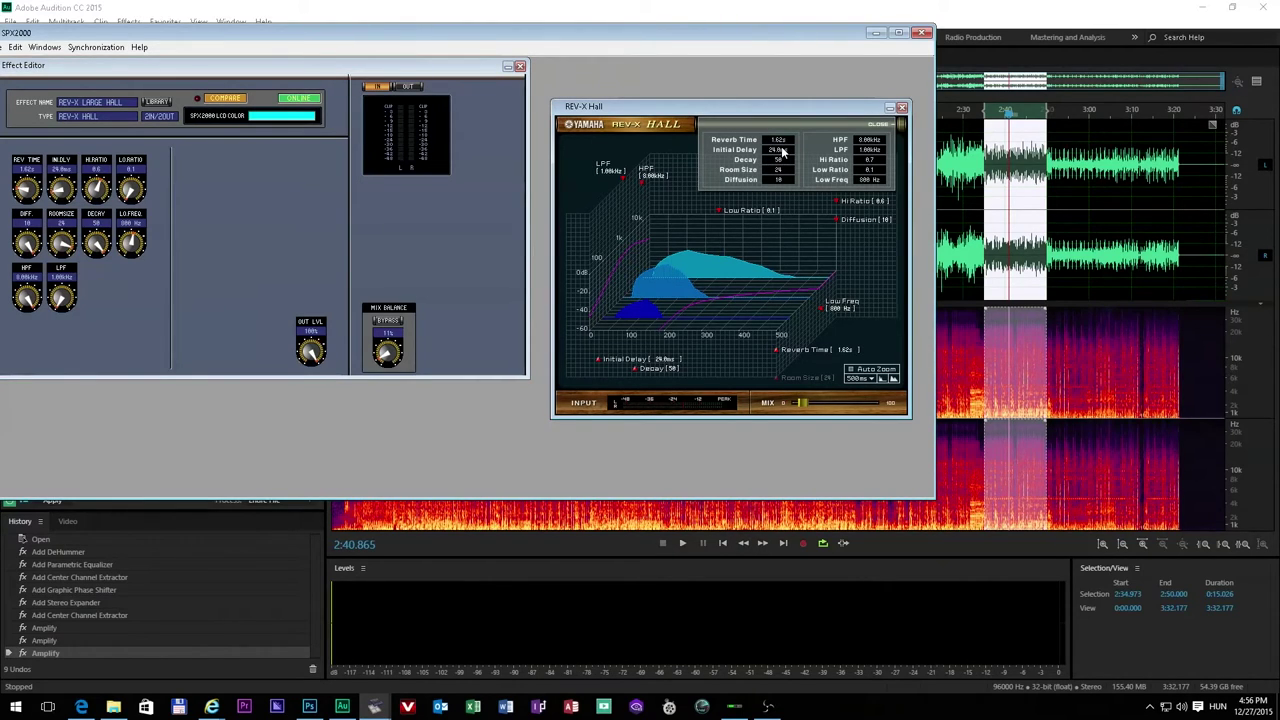
{"action": "left_click_drag", "start_coordinate": [788, 151], "coordinate": [789, 146]}
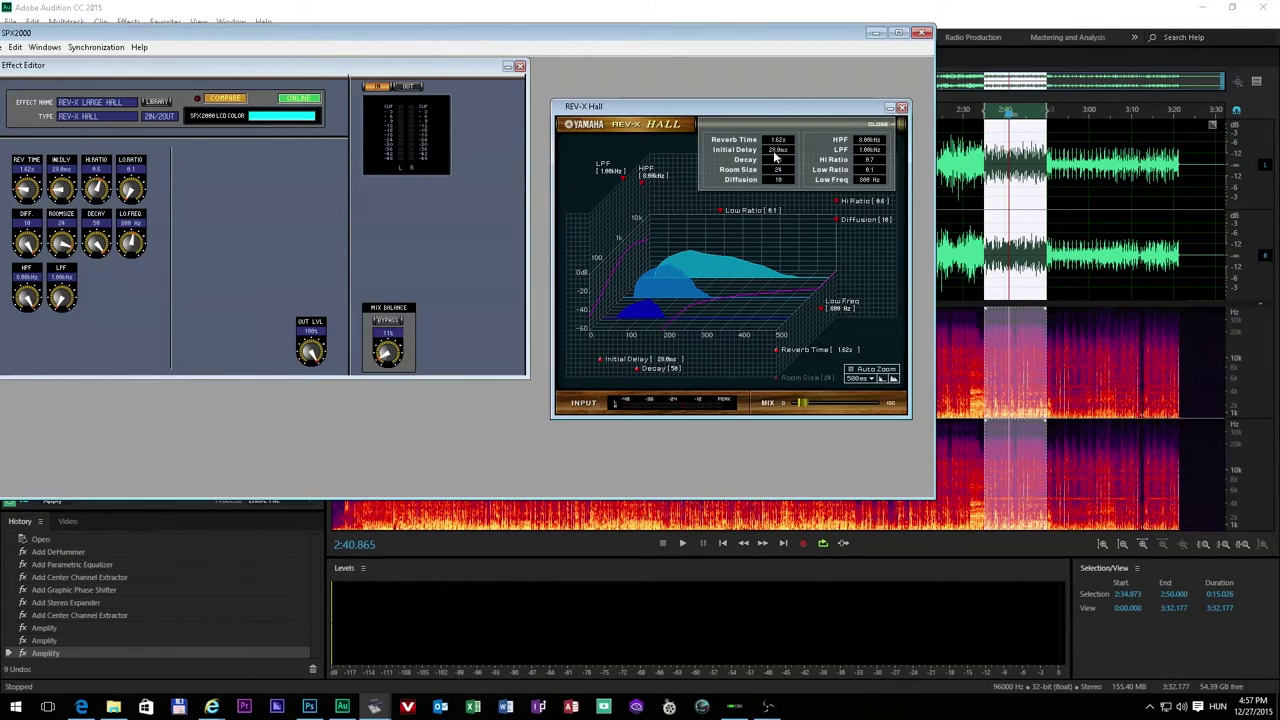
{"action": "left_click_drag", "start_coordinate": [775, 152], "coordinate": [778, 156]}
Step: Play the selected passage in short bursts, stopping abruptly each time to hear the reverb tail with the new initial delay
{"action": "left_click", "coordinate": [681, 544]}
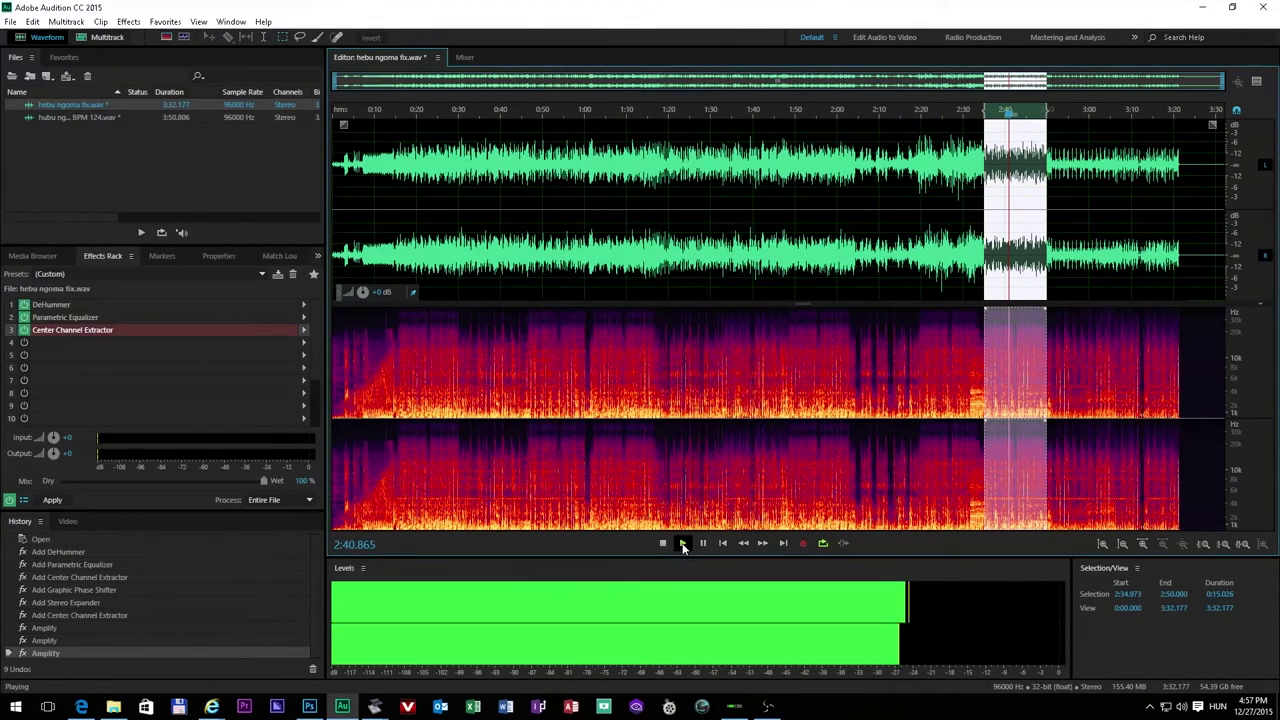
{"action": "left_click", "coordinate": [665, 543]}
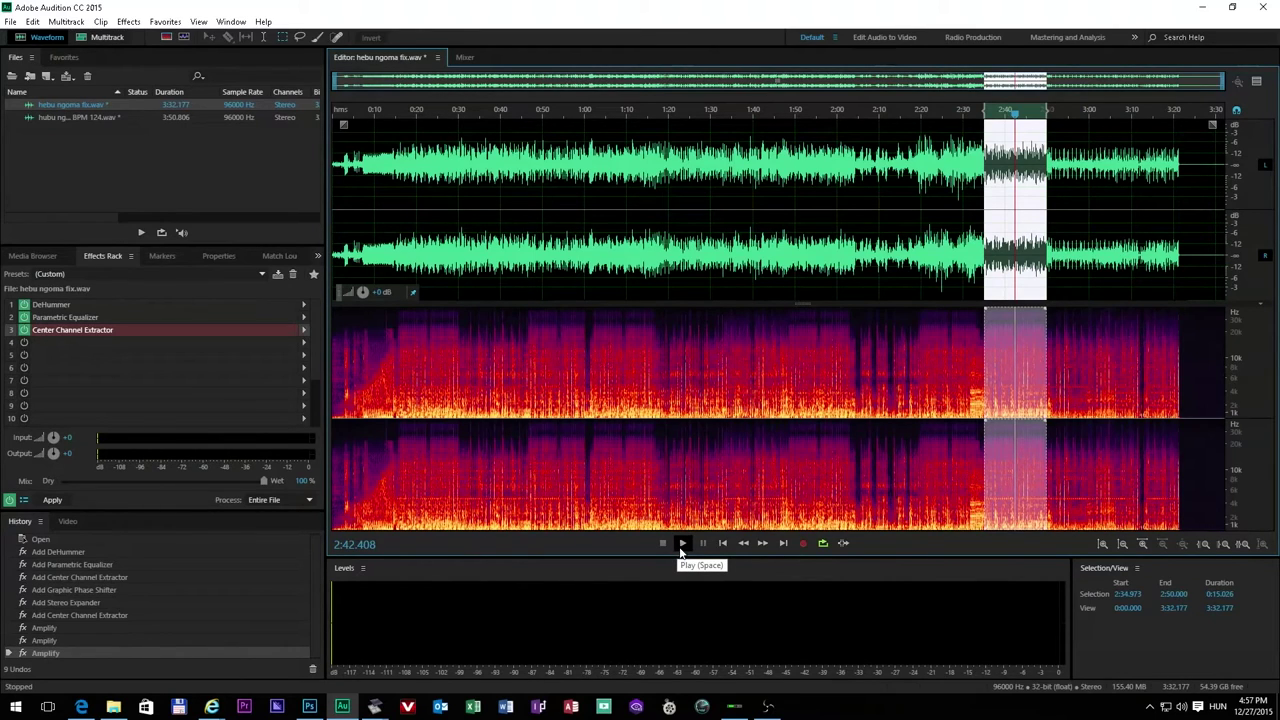
{"action": "left_click", "coordinate": [683, 546]}
{"action": "left_click", "coordinate": [682, 546]}
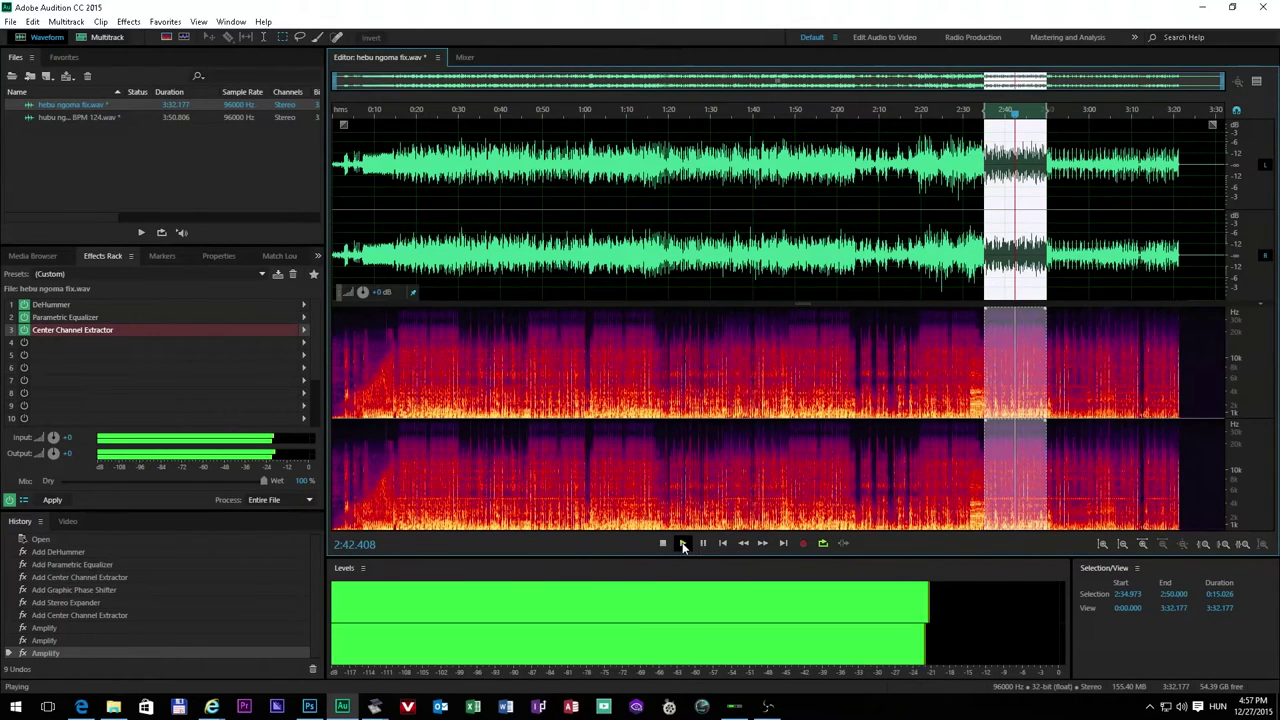
{"action": "left_click", "coordinate": [662, 543]}
{"action": "left_click", "coordinate": [680, 544]}
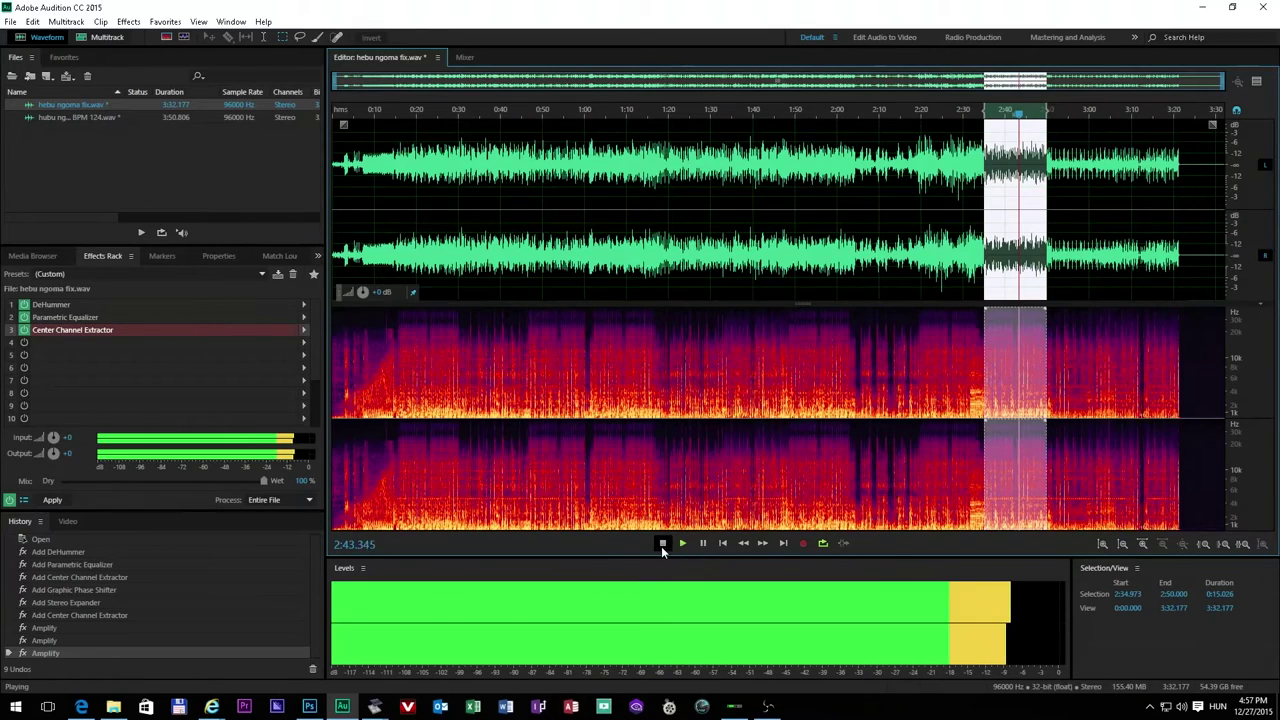
{"action": "left_click", "coordinate": [662, 544]}
{"action": "key", "text": "space"}
{"action": "left_click", "coordinate": [663, 545]}
{"action": "key", "text": "space"}
{"action": "left_click", "coordinate": [663, 543]}
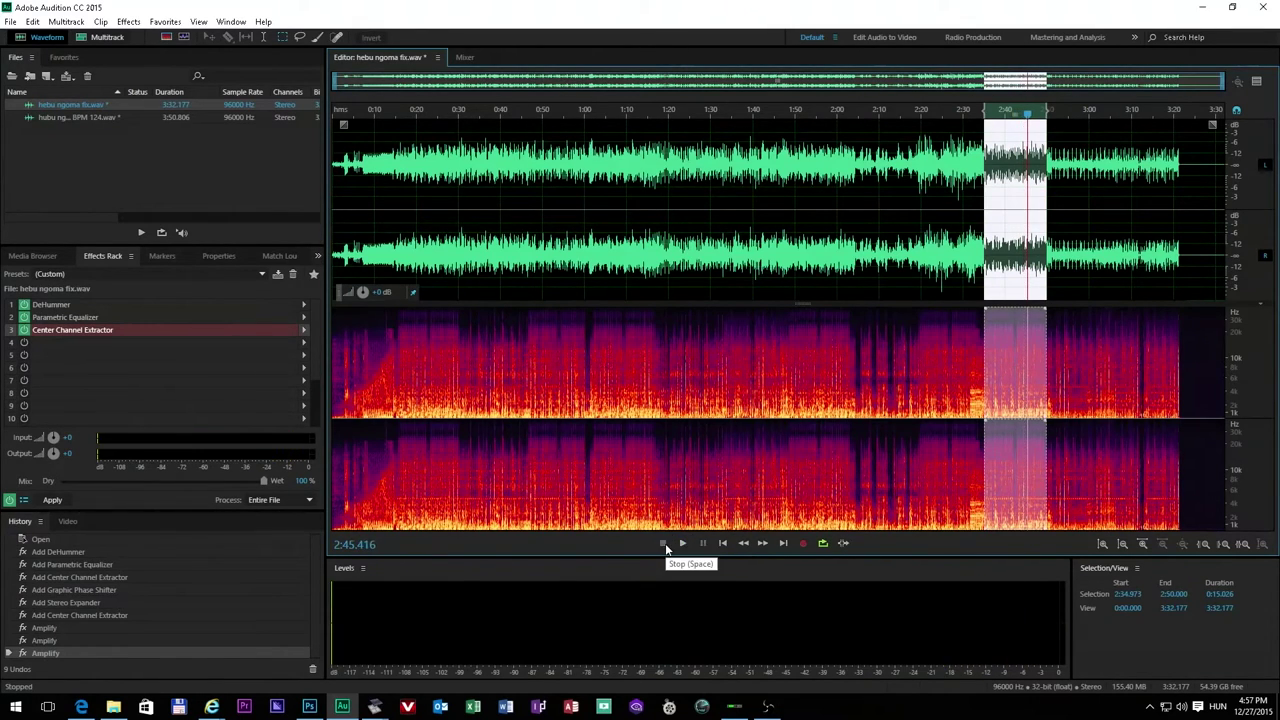
{"action": "key", "text": "space"}
{"action": "left_click", "coordinate": [663, 544]}
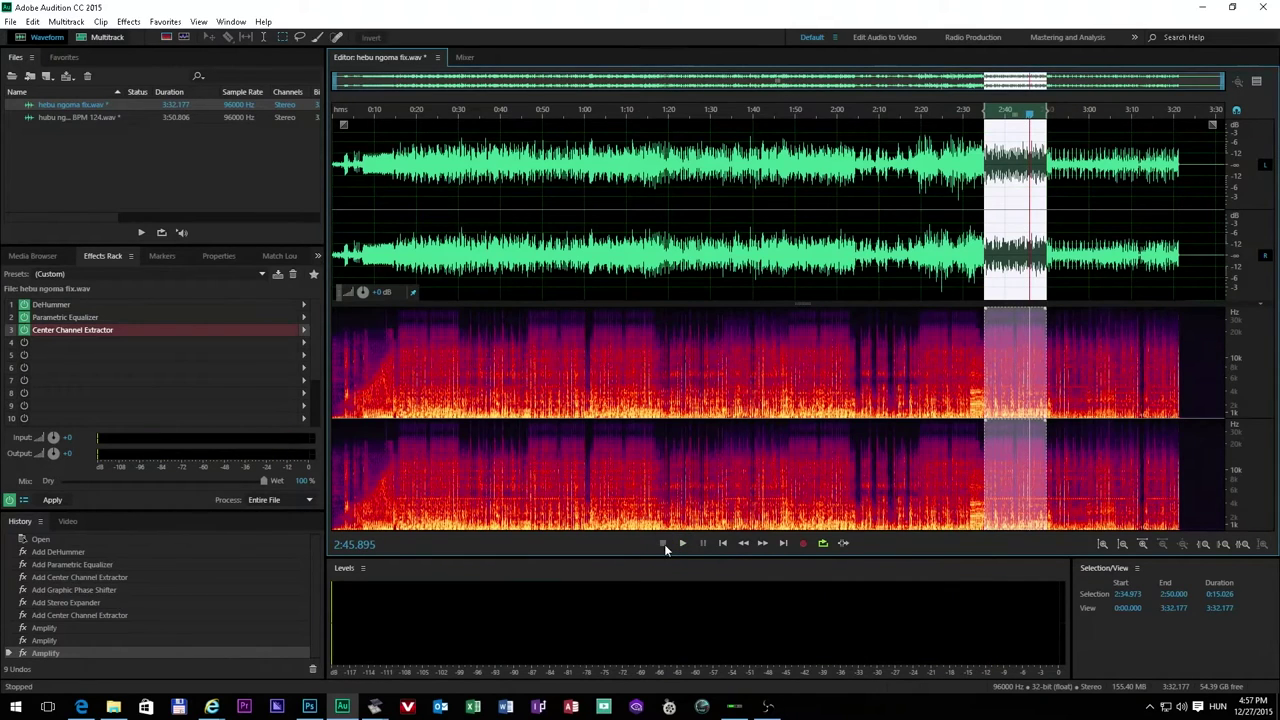
{"action": "left_click", "coordinate": [683, 544]}
{"action": "left_click", "coordinate": [661, 543]}
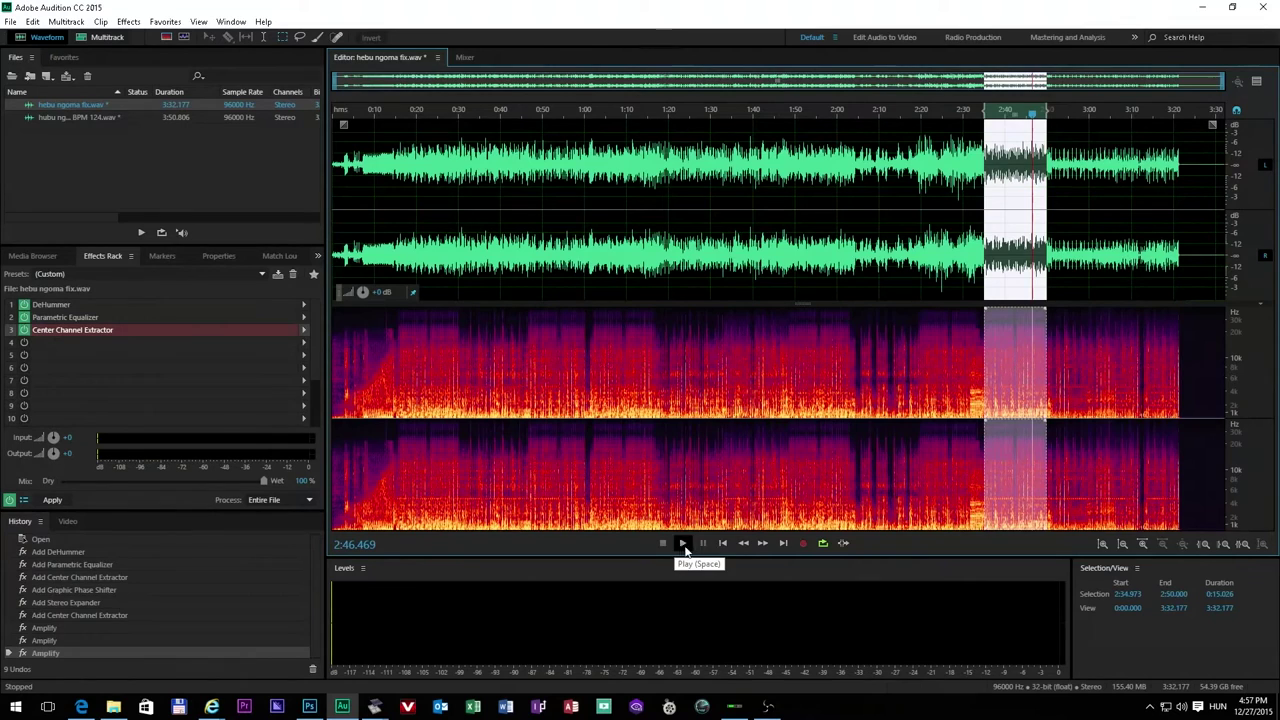
Step: Switch to the SPX2000 editor and set the REV-X Hall Hi Ratio to 0.8
{"action": "left_click", "coordinate": [374, 706]}
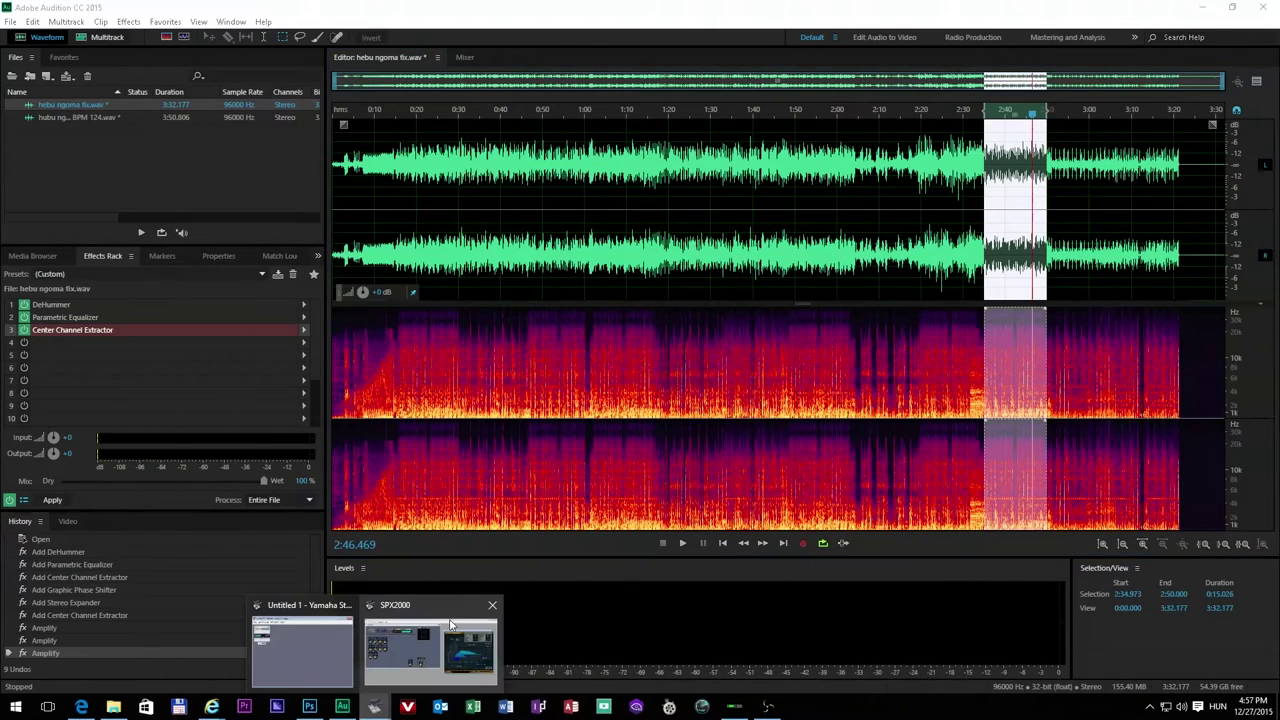
{"action": "left_click", "coordinate": [450, 640]}
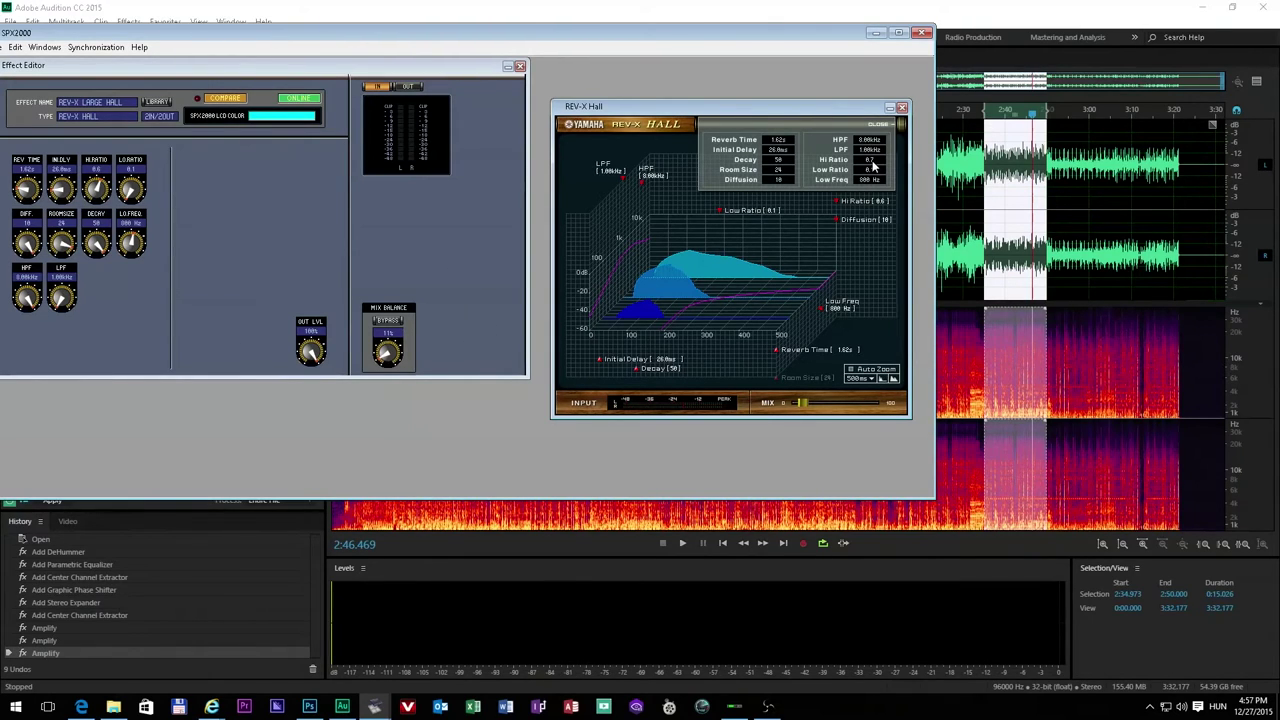
{"action": "left_click_drag", "start_coordinate": [875, 166], "coordinate": [878, 163]}
Step: Start and stop the selected passage repeatedly to judge the reverb decay with the changed Hi Ratio
{"action": "left_click", "coordinate": [684, 544]}
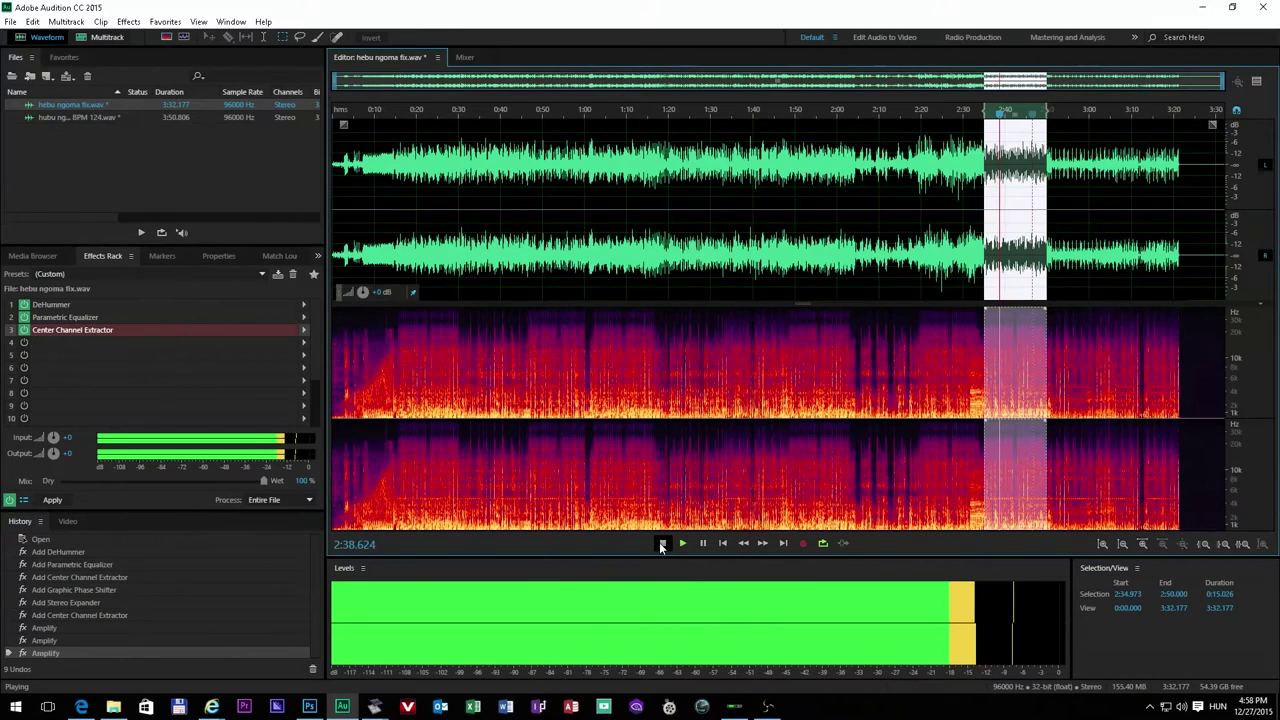
{"action": "left_click", "coordinate": [661, 543]}
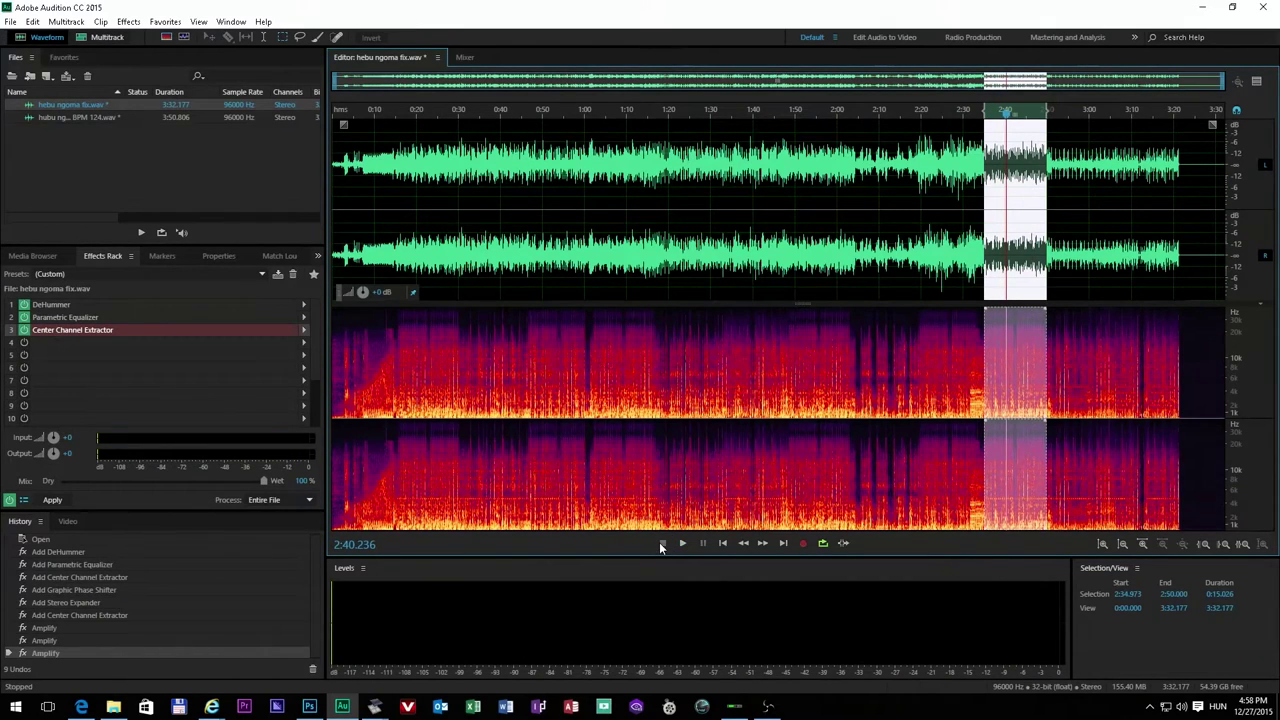
{"action": "left_click", "coordinate": [680, 543]}
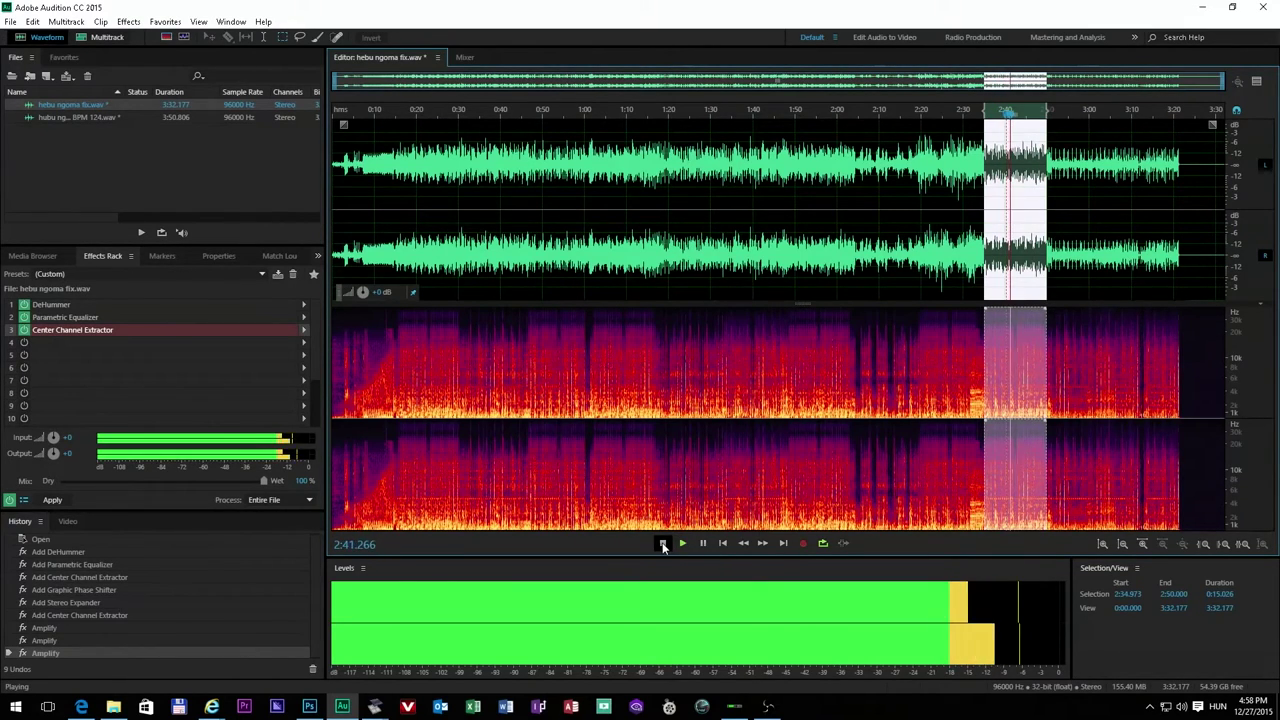
{"action": "left_click", "coordinate": [662, 543]}
{"action": "left_click", "coordinate": [672, 543]}
{"action": "left_click", "coordinate": [662, 543]}
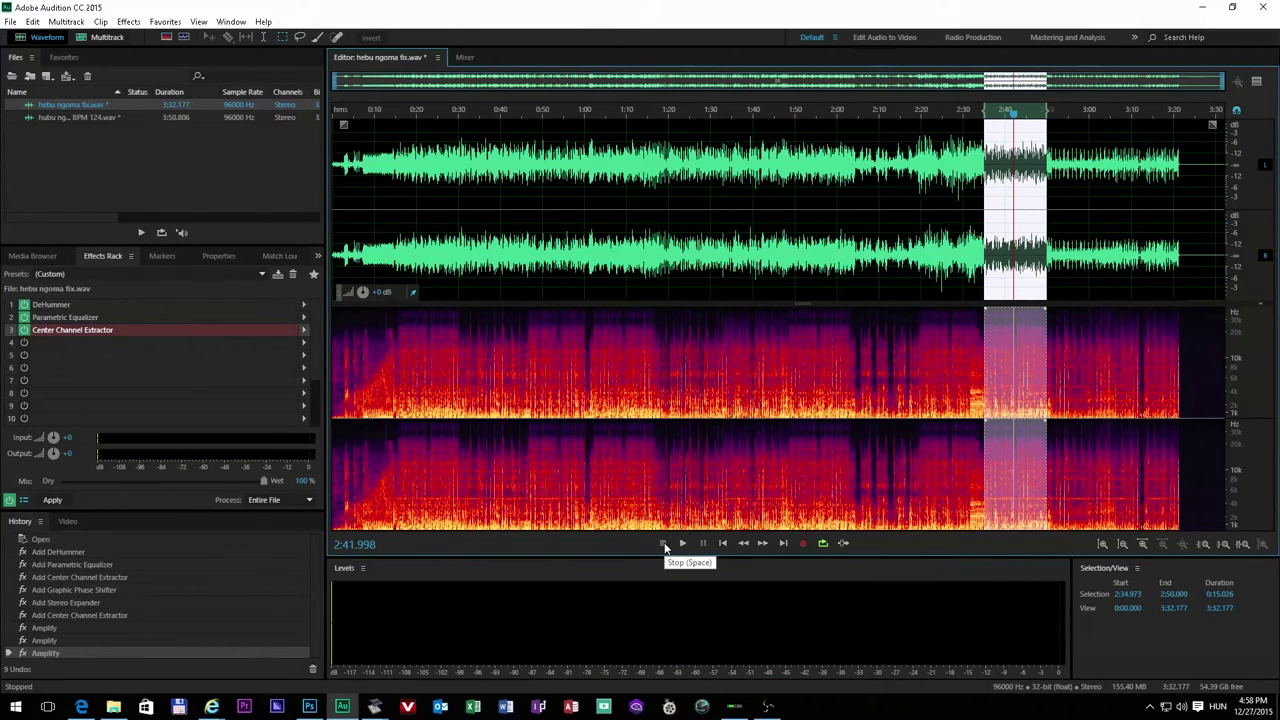
{"action": "left_click", "coordinate": [684, 545]}
{"action": "left_click", "coordinate": [664, 543]}
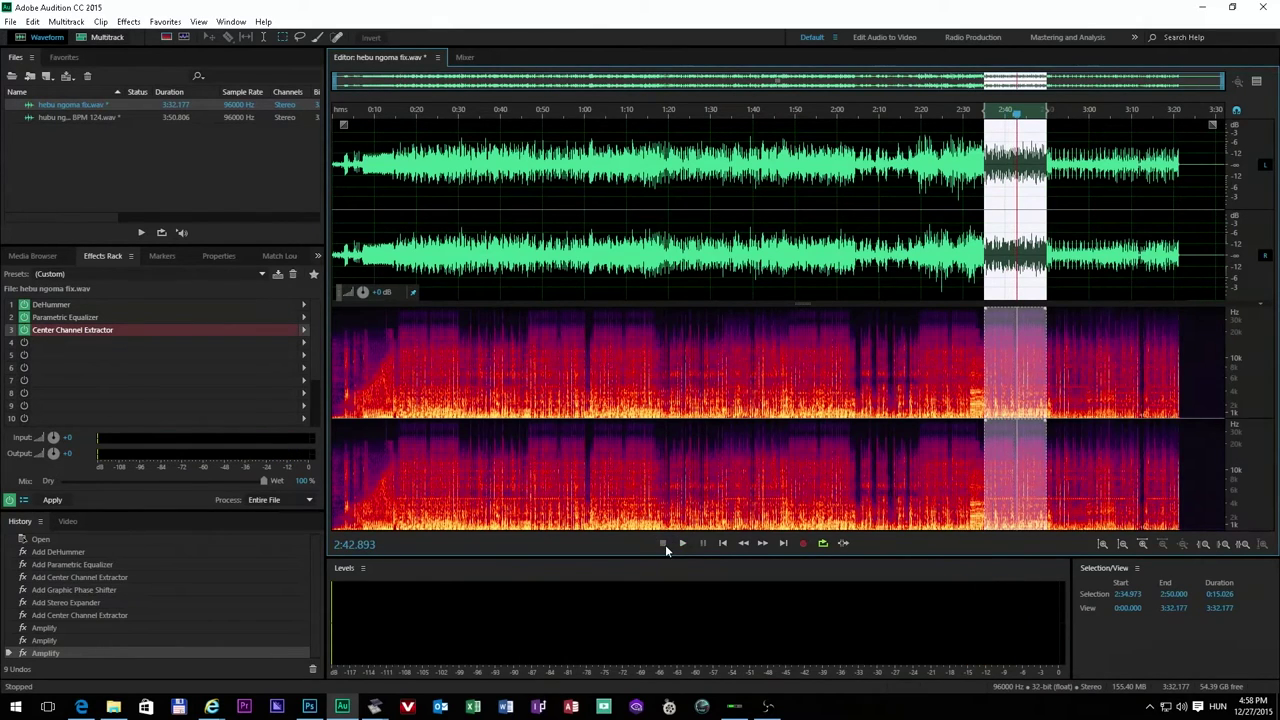
{"action": "left_click", "coordinate": [681, 545]}
{"action": "left_click", "coordinate": [664, 543]}
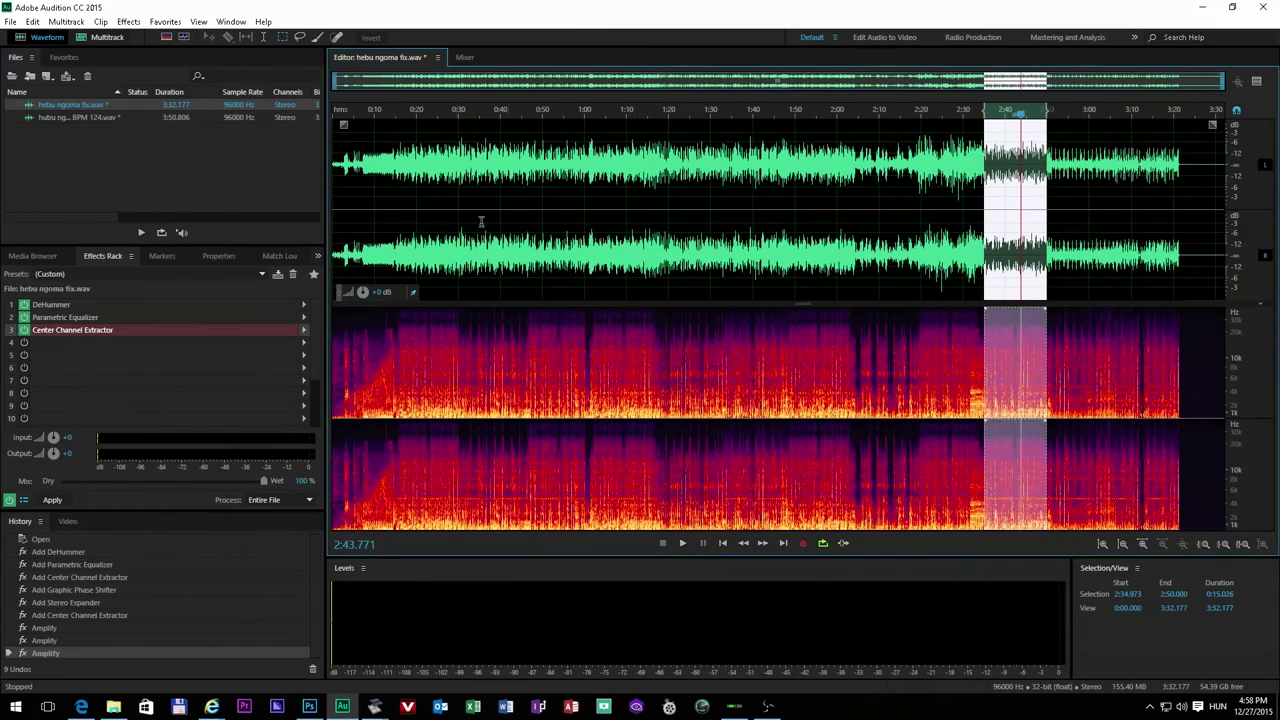
Step: Clear the selection, place the playhead at 0:00.000, and play the opening of the song briefly
{"action": "left_click", "coordinate": [383, 217]}
{"action": "left_click", "coordinate": [332, 209]}
{"action": "left_click", "coordinate": [374, 207]}
{"action": "left_click", "coordinate": [396, 207]}
{"action": "left_click_drag", "start_coordinate": [395, 207], "coordinate": [321, 204]}
{"action": "left_click", "coordinate": [338, 165]}
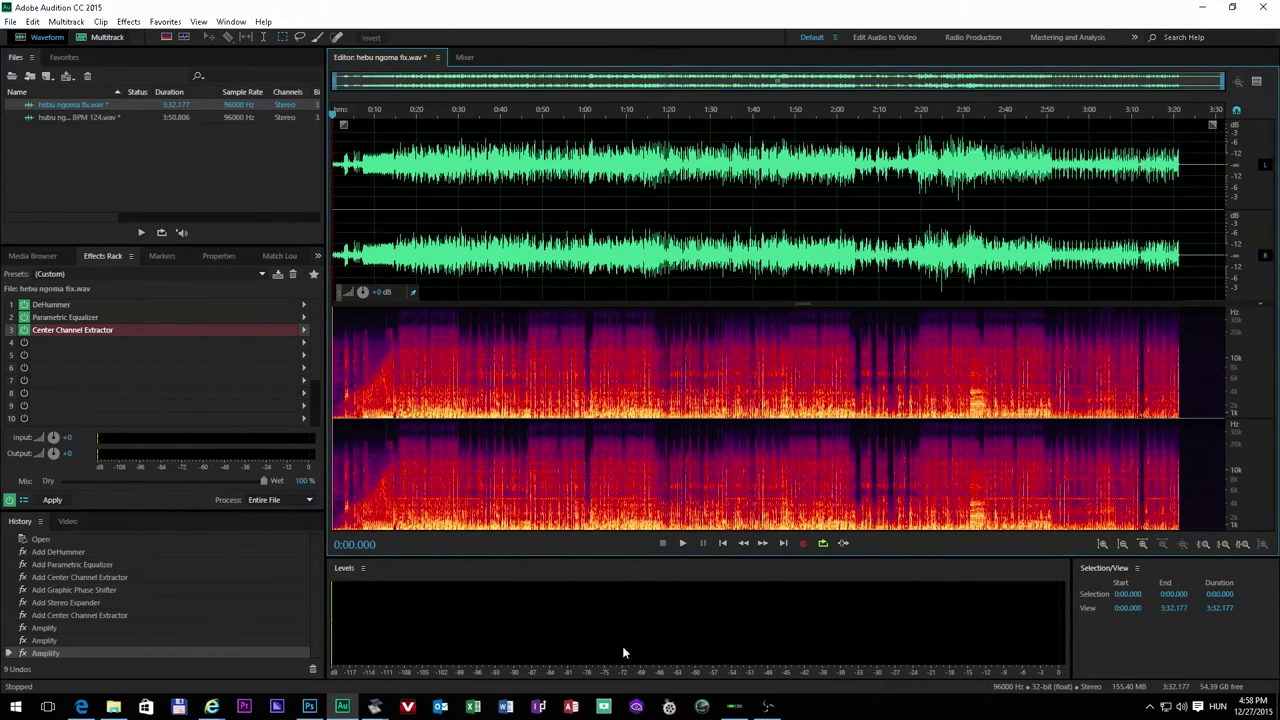
{"action": "left_click", "coordinate": [682, 543]}
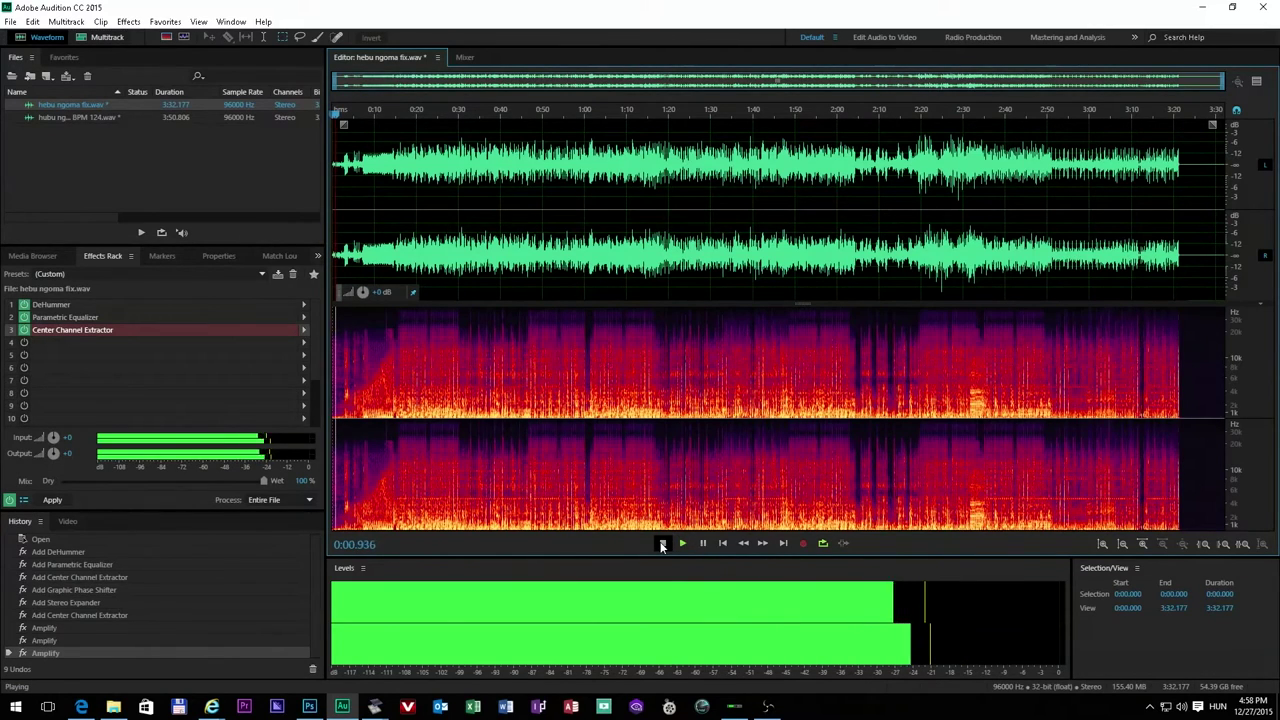
{"action": "left_click", "coordinate": [661, 545]}
Step: Place the playhead at about 1:12.7, listen to roughly ten seconds of the song, and stop playback
{"action": "left_click", "coordinate": [397, 110]}
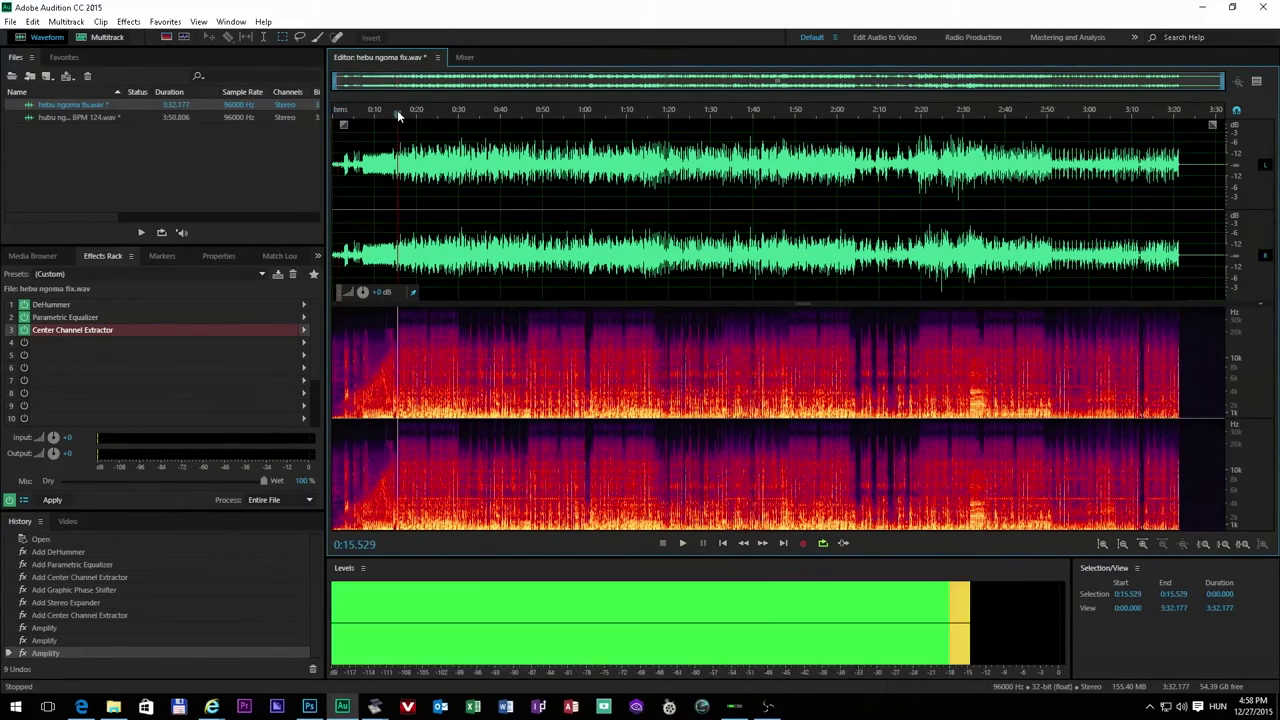
{"action": "left_click", "coordinate": [638, 112]}
{"action": "left_click", "coordinate": [681, 544]}
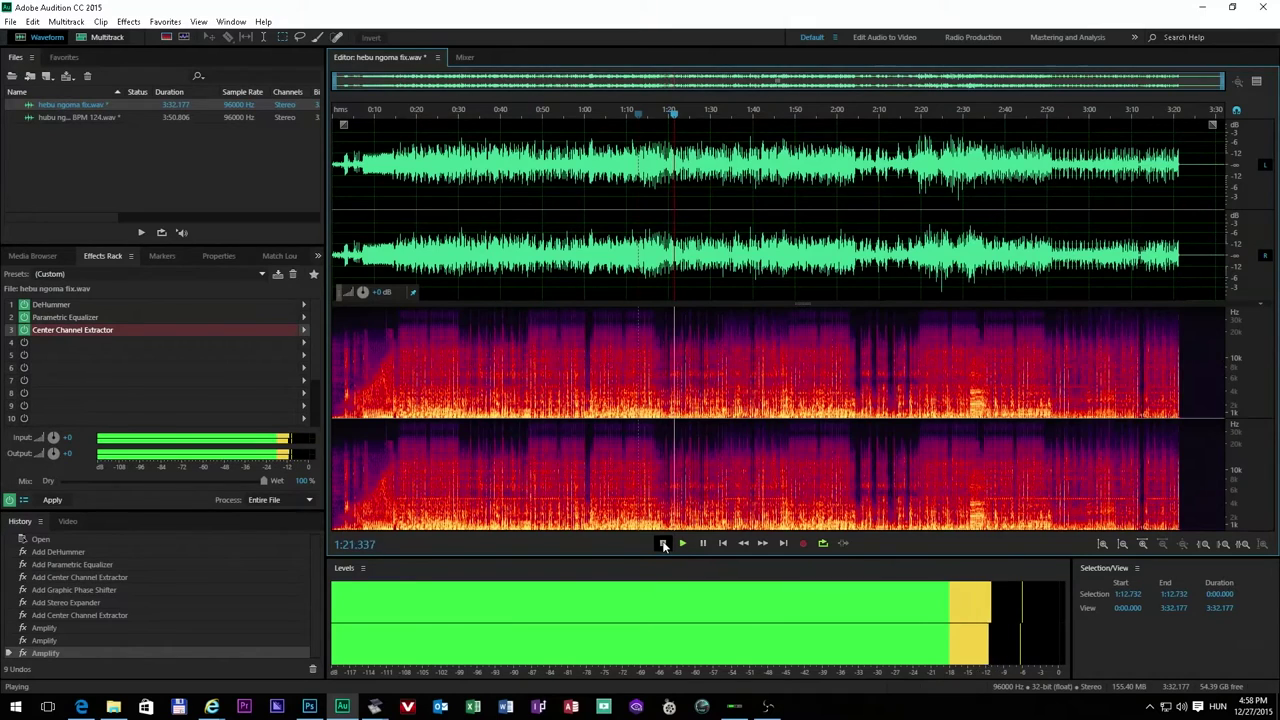
{"action": "left_click", "coordinate": [662, 543]}
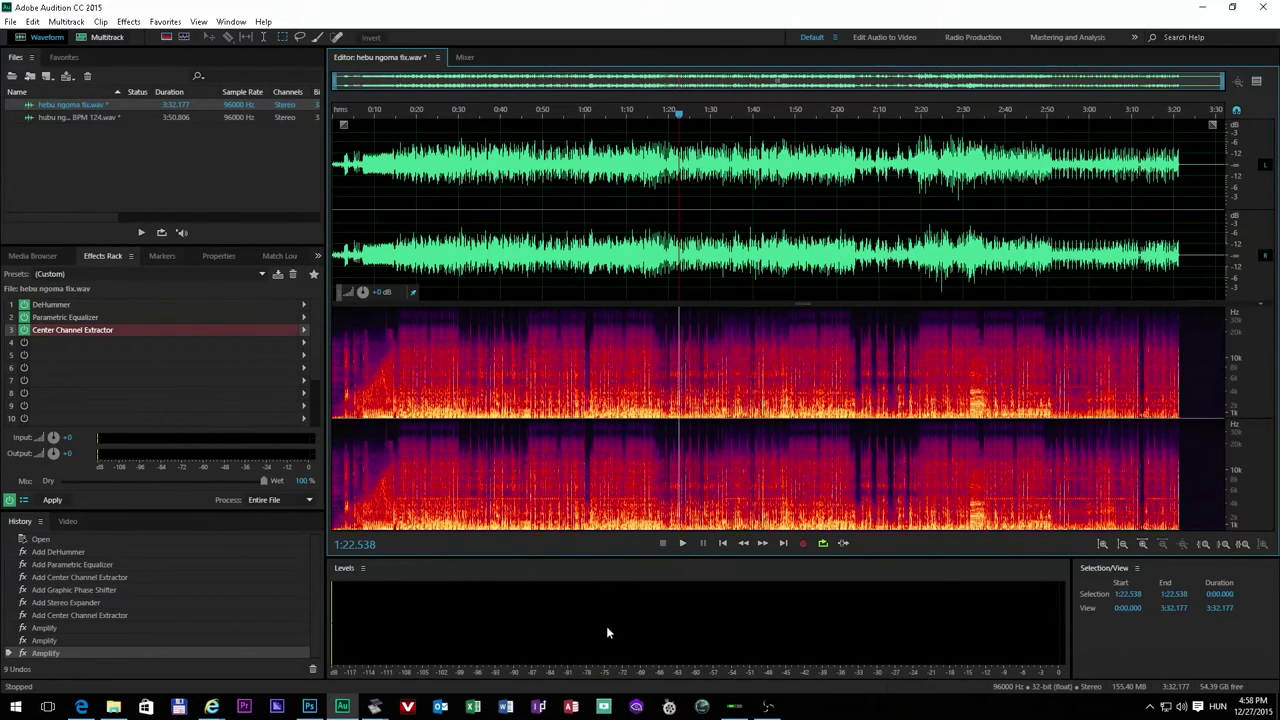
Step: Bring the SPX2000 editor forward, set the REV-X Hall reverb time to 1.86 s, and return to Adobe Audition
{"action": "mouse_move", "coordinate": [375, 706]}
{"action": "left_click", "coordinate": [478, 650]}
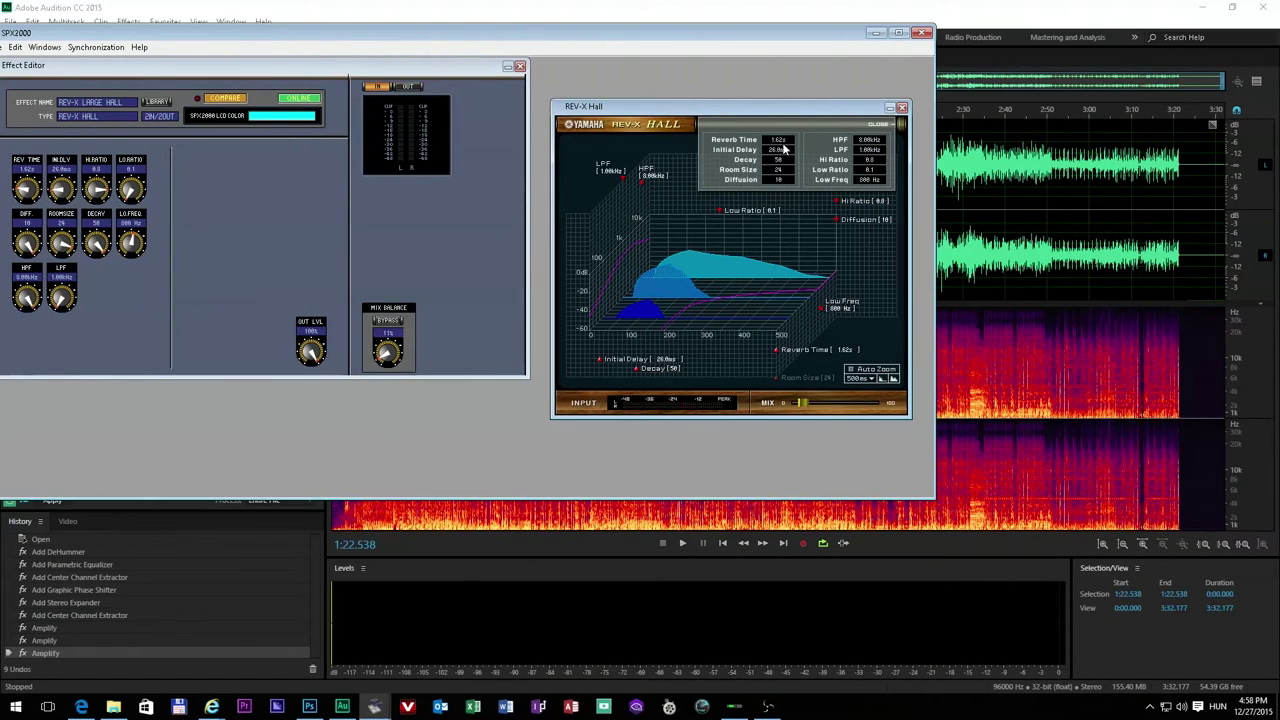
{"action": "left_click_drag", "start_coordinate": [786, 145], "coordinate": [789, 140]}
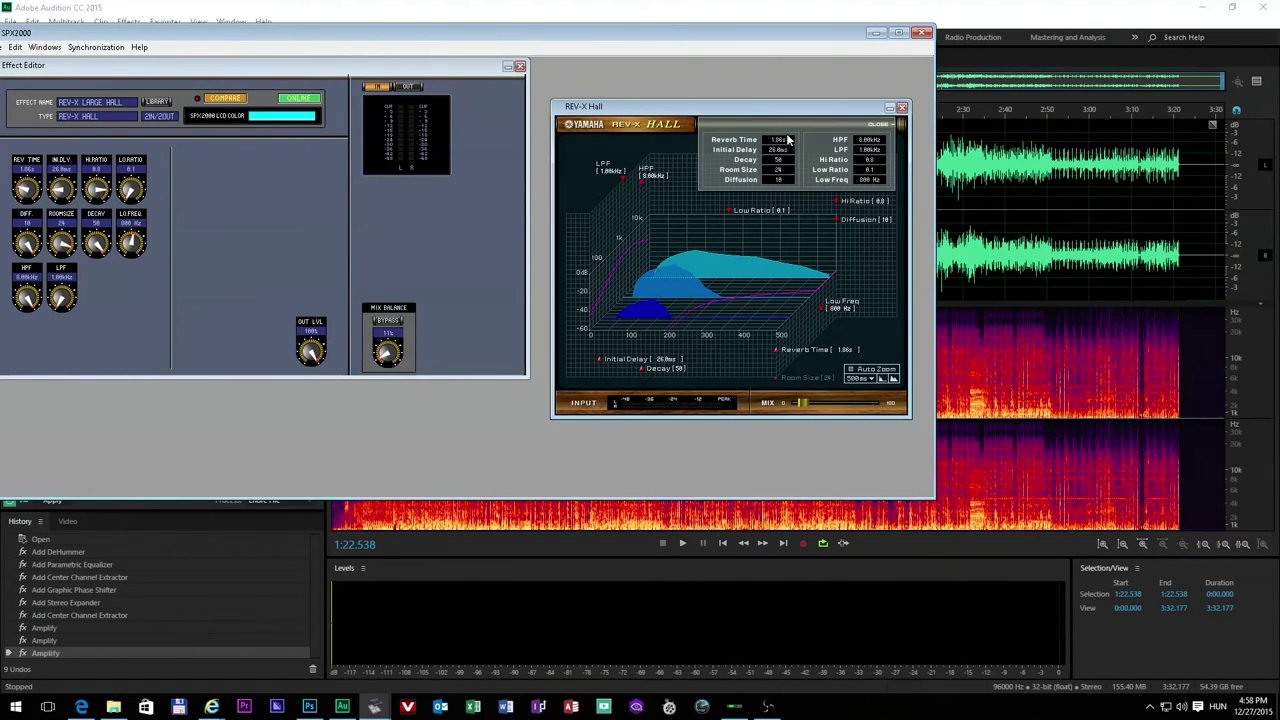
{"action": "left_click", "coordinate": [926, 7]}
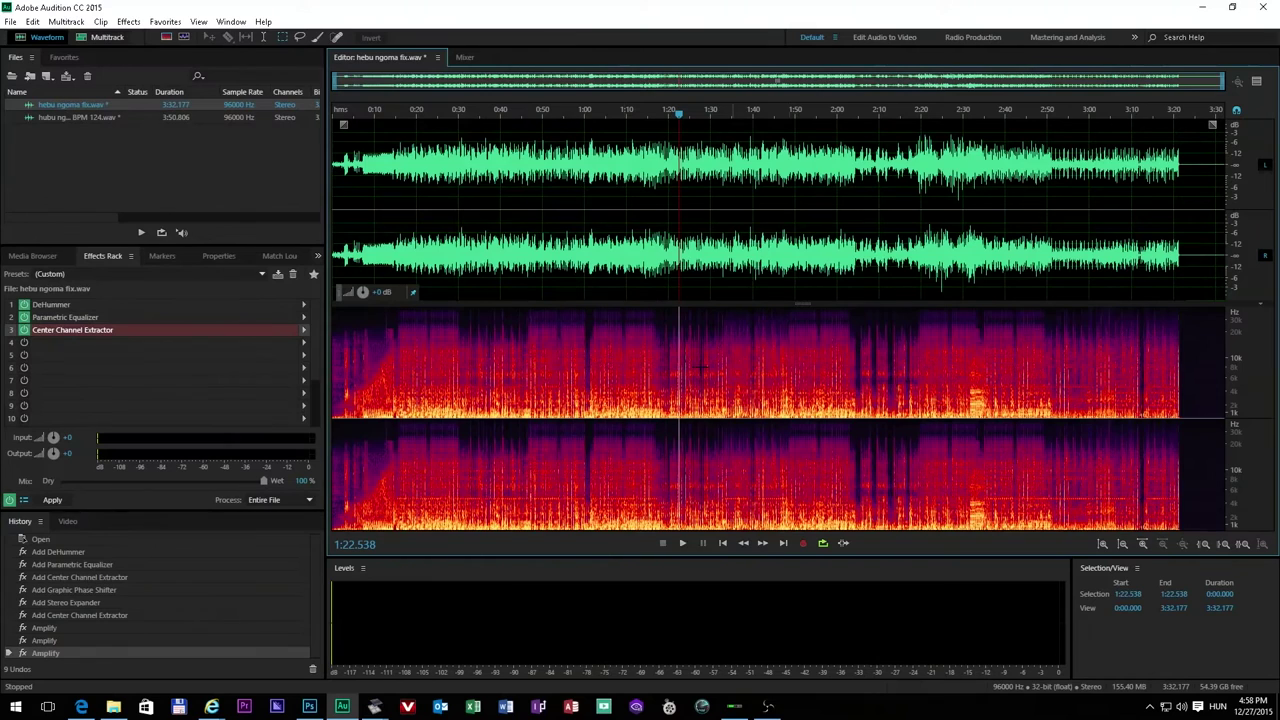
Step: Audition the passage between about 1:20 and 1:26 in short bursts, restarting once from 1:20.000, and stop playback
{"action": "left_click", "coordinate": [684, 543]}
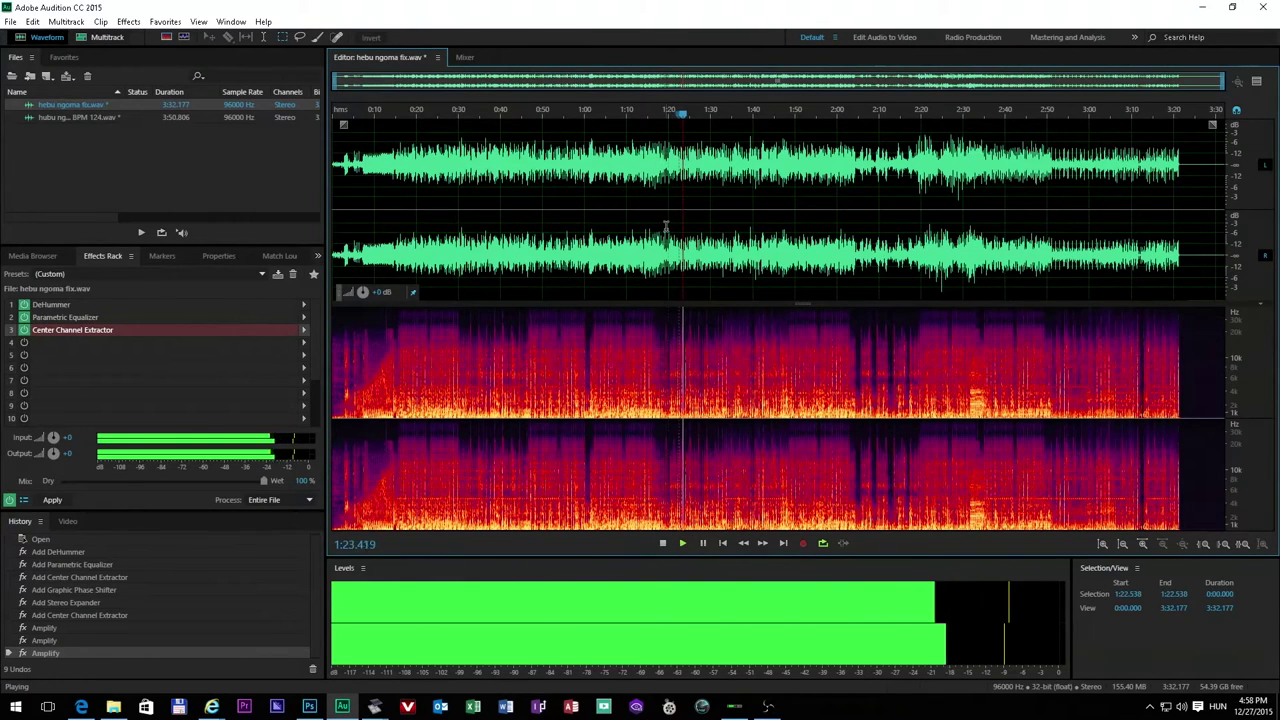
{"action": "left_click", "coordinate": [654, 112]}
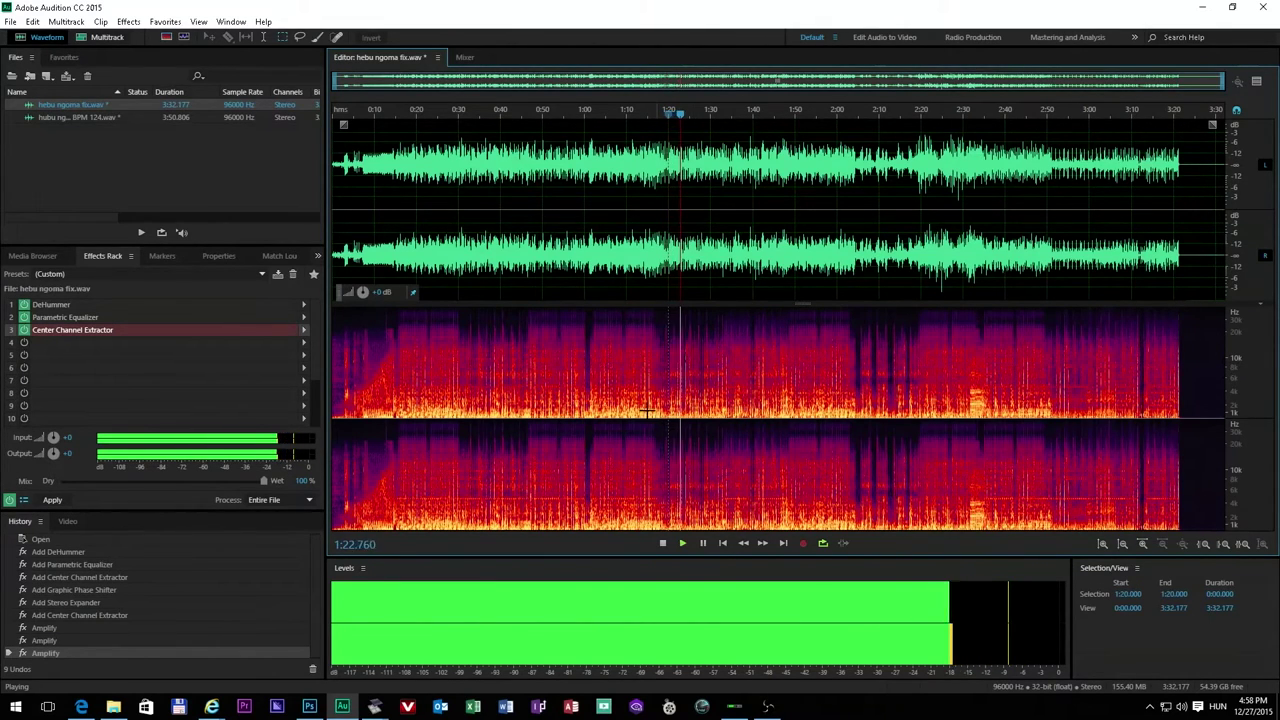
{"action": "left_click", "coordinate": [685, 544]}
{"action": "left_click", "coordinate": [663, 545]}
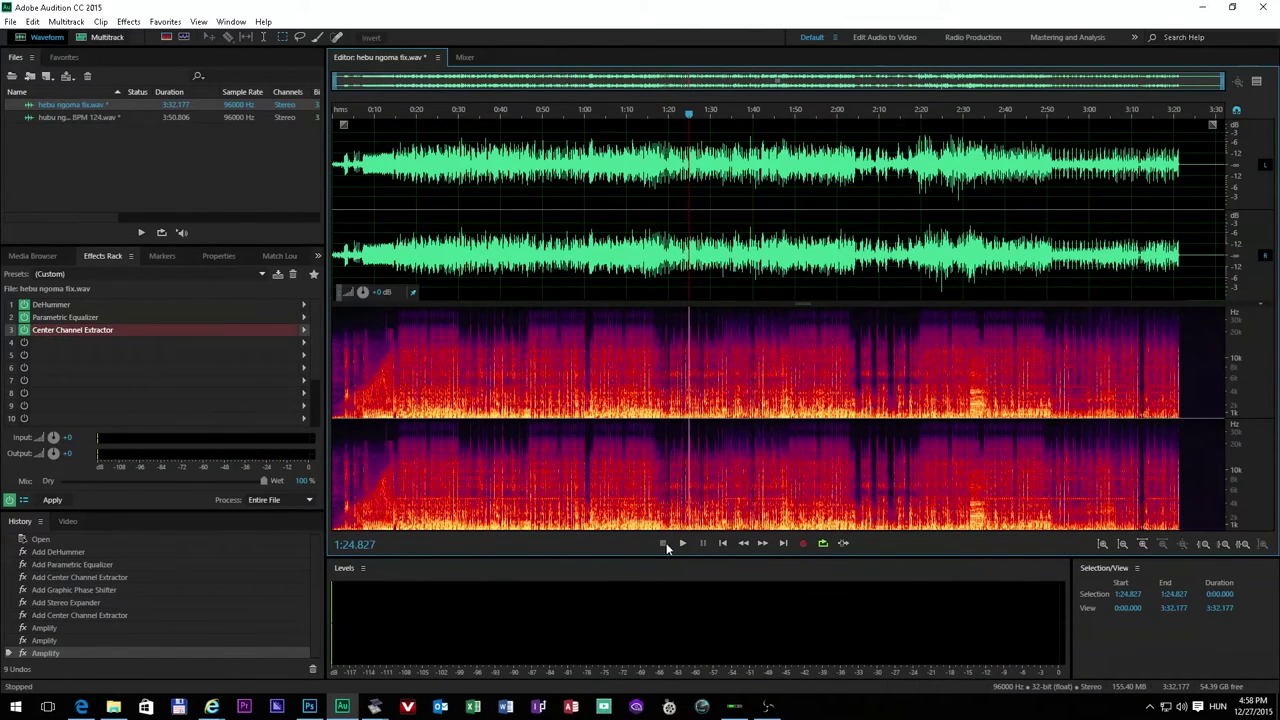
{"action": "left_click", "coordinate": [683, 542]}
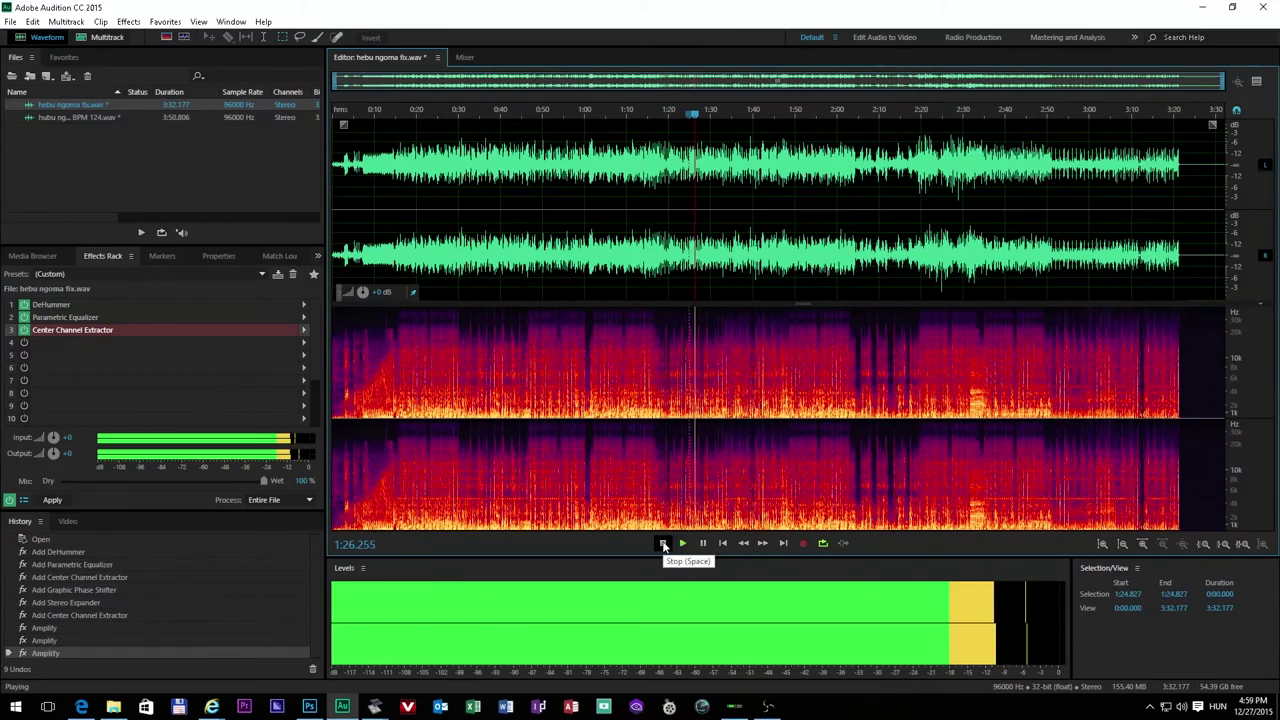
{"action": "left_click", "coordinate": [663, 545]}
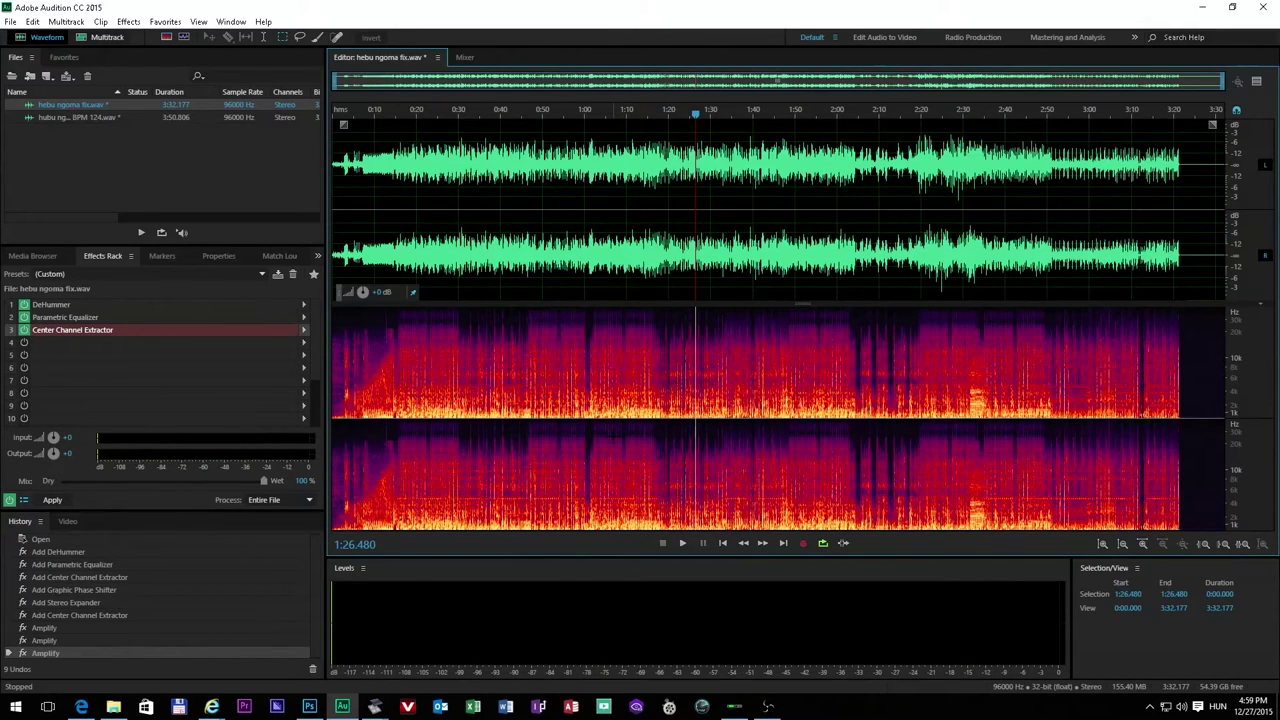
{"action": "left_click", "coordinate": [667, 205]}
{"action": "left_click", "coordinate": [754, 209]}
{"action": "left_click", "coordinate": [845, 202]}
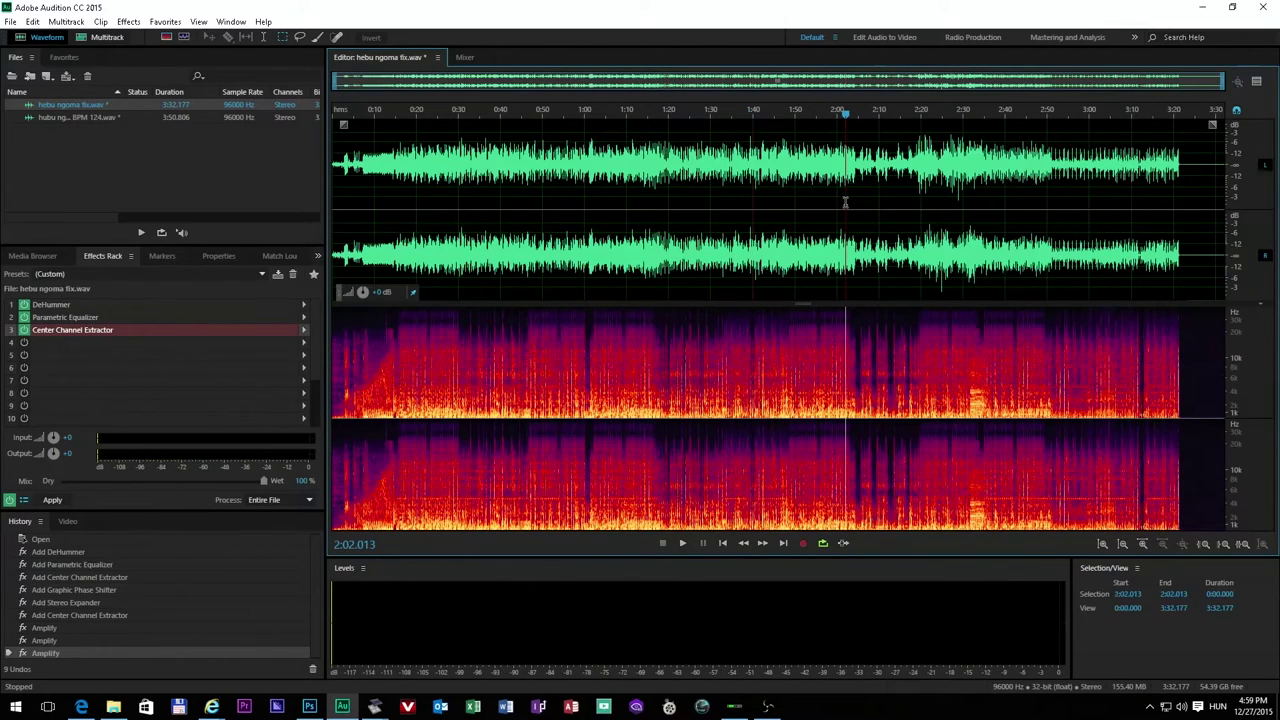
{"action": "left_click", "coordinate": [642, 197]}
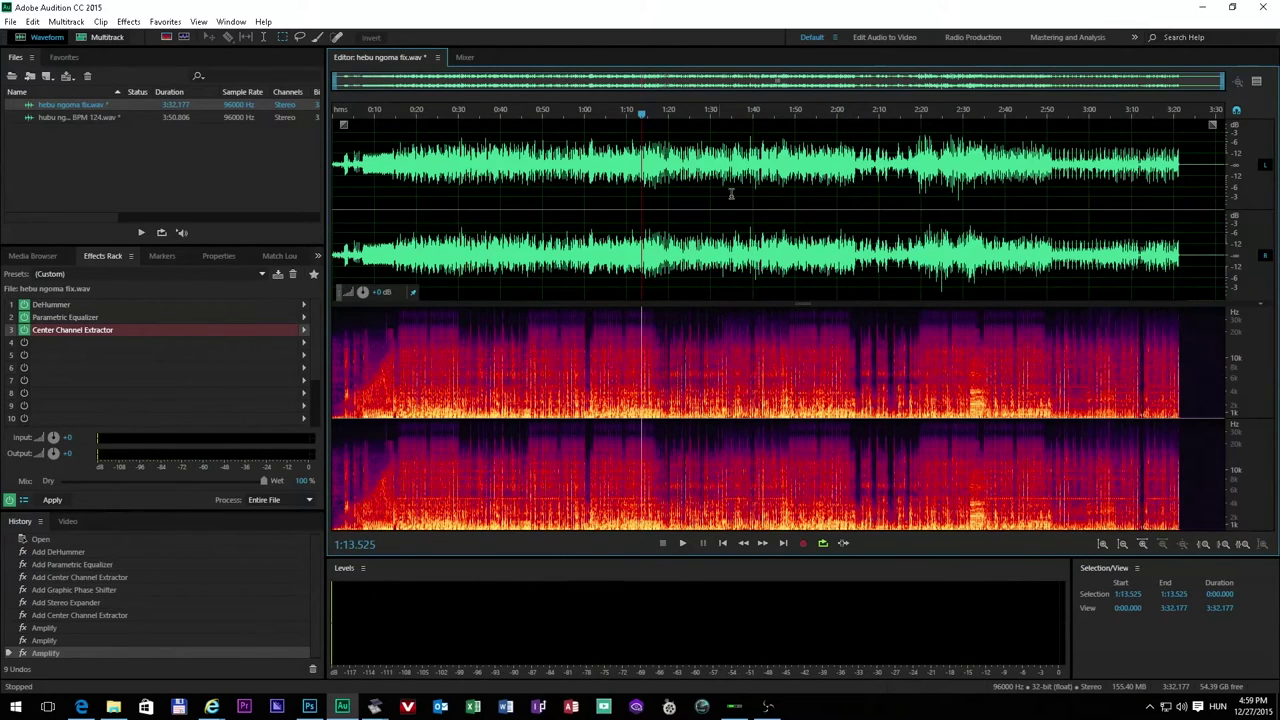
{"action": "left_click", "coordinate": [861, 189]}
{"action": "left_click", "coordinate": [668, 188]}
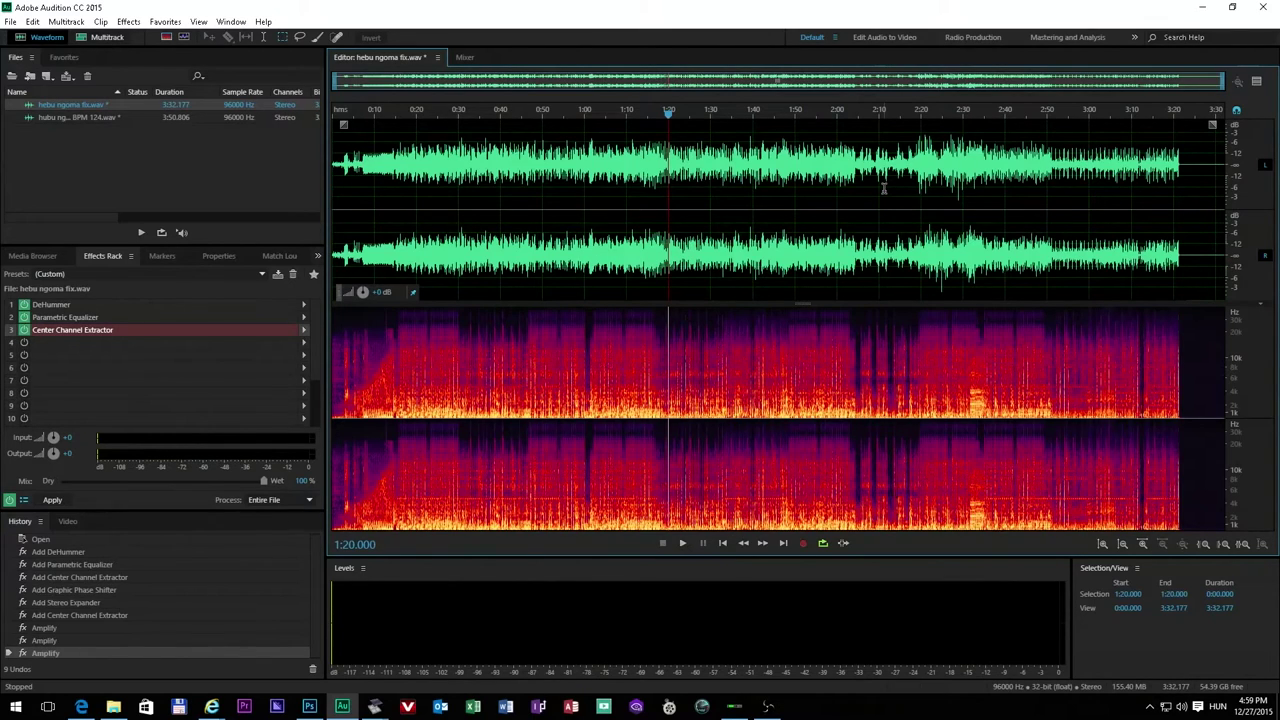
{"action": "left_click", "coordinate": [609, 212]}
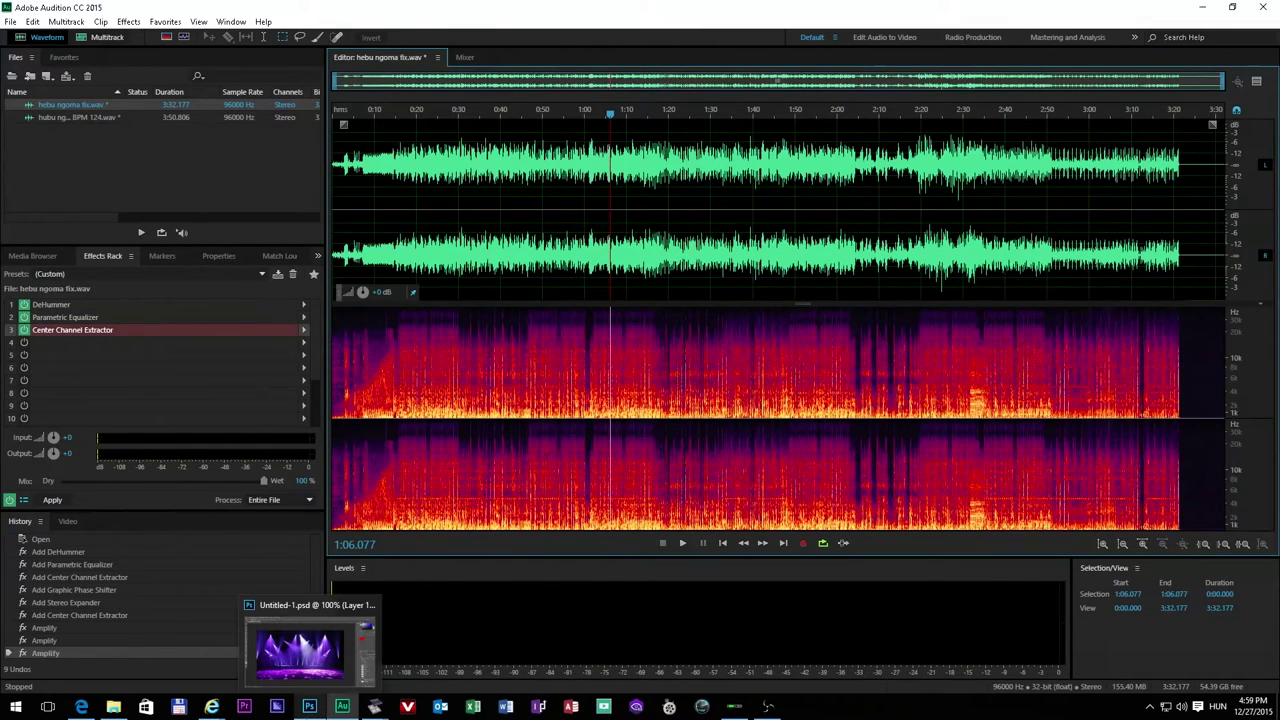
Step: Switch to the stage image in Photoshop and show the LR group, briefly showing and hiding the now layer over it
{"action": "left_click", "coordinate": [312, 712]}
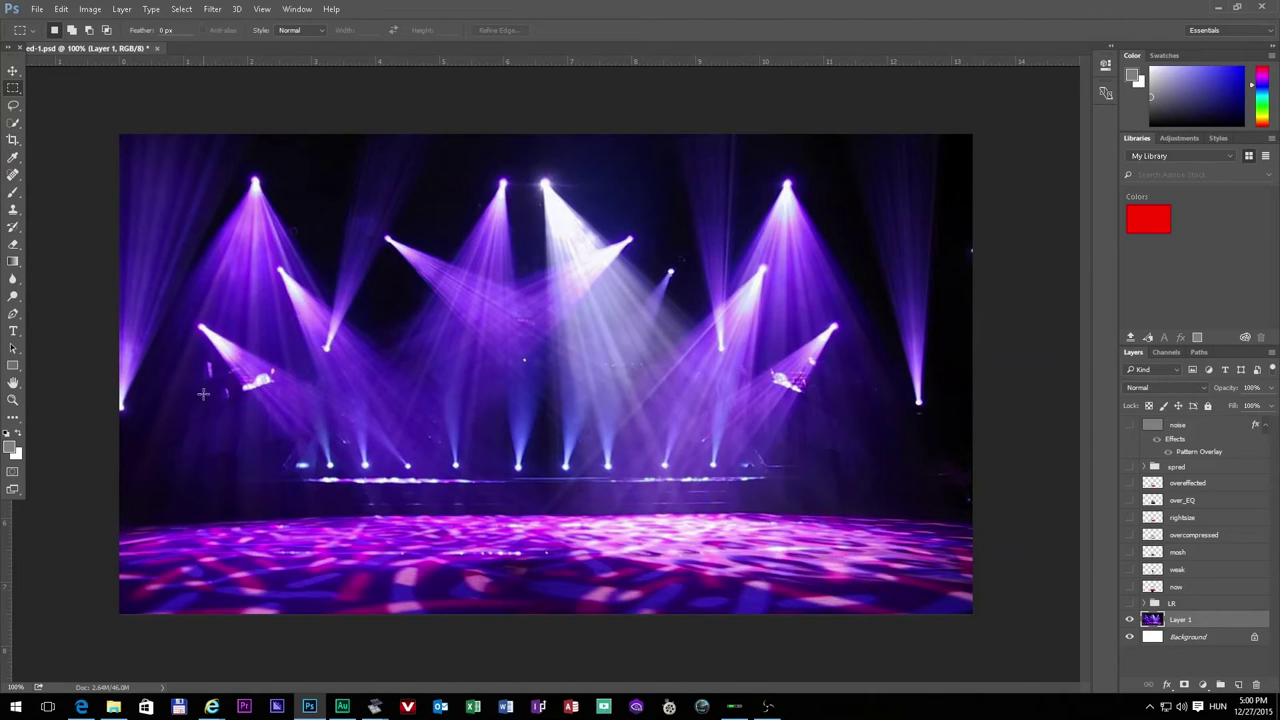
{"action": "left_click", "coordinate": [1129, 604]}
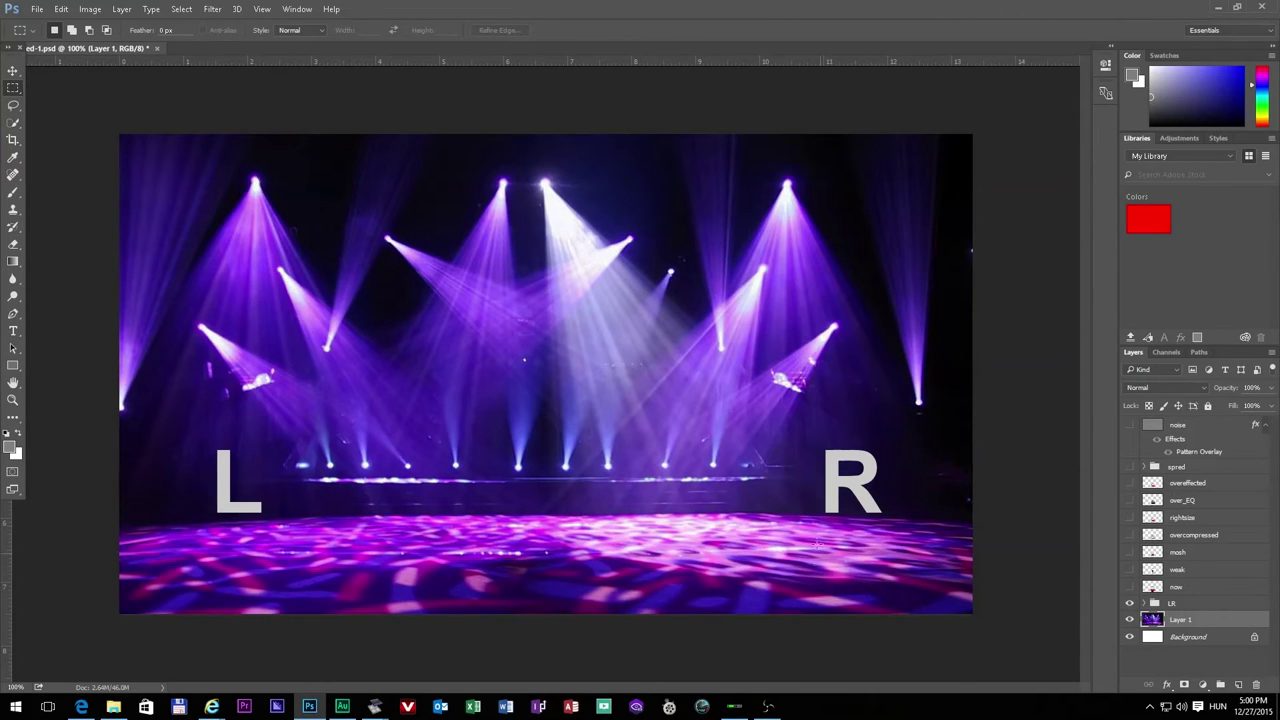
{"action": "left_click", "coordinate": [1130, 587]}
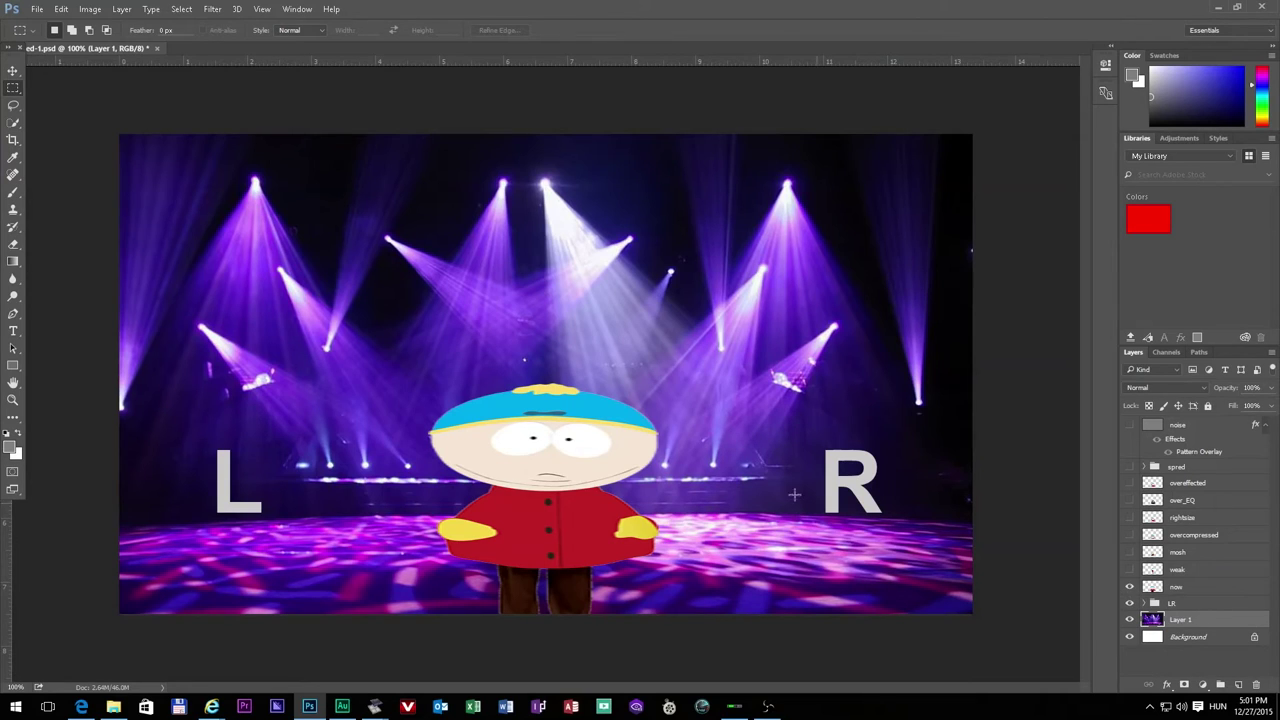
{"action": "left_click", "coordinate": [1130, 587]}
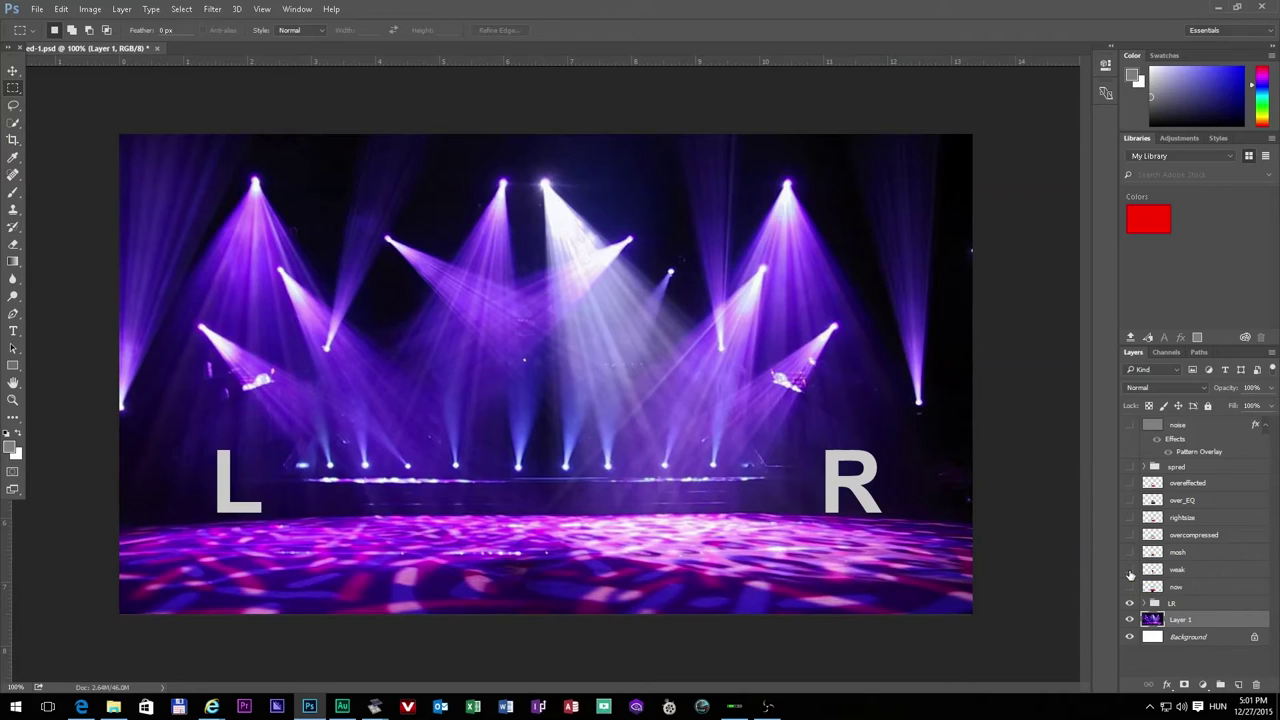
Step: Show the weak, mosh and overcompressed layers one at a time over the stage, hiding each again
{"action": "left_click", "coordinate": [1130, 570]}
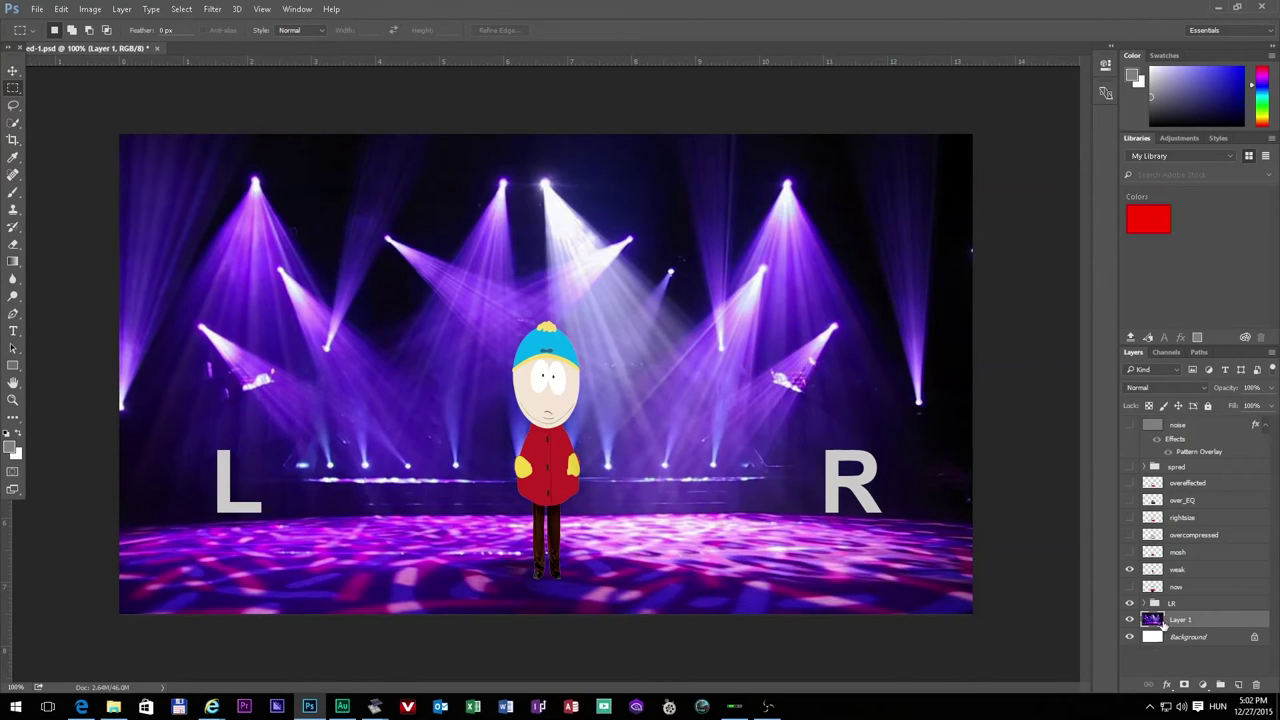
{"action": "left_click", "coordinate": [1129, 552]}
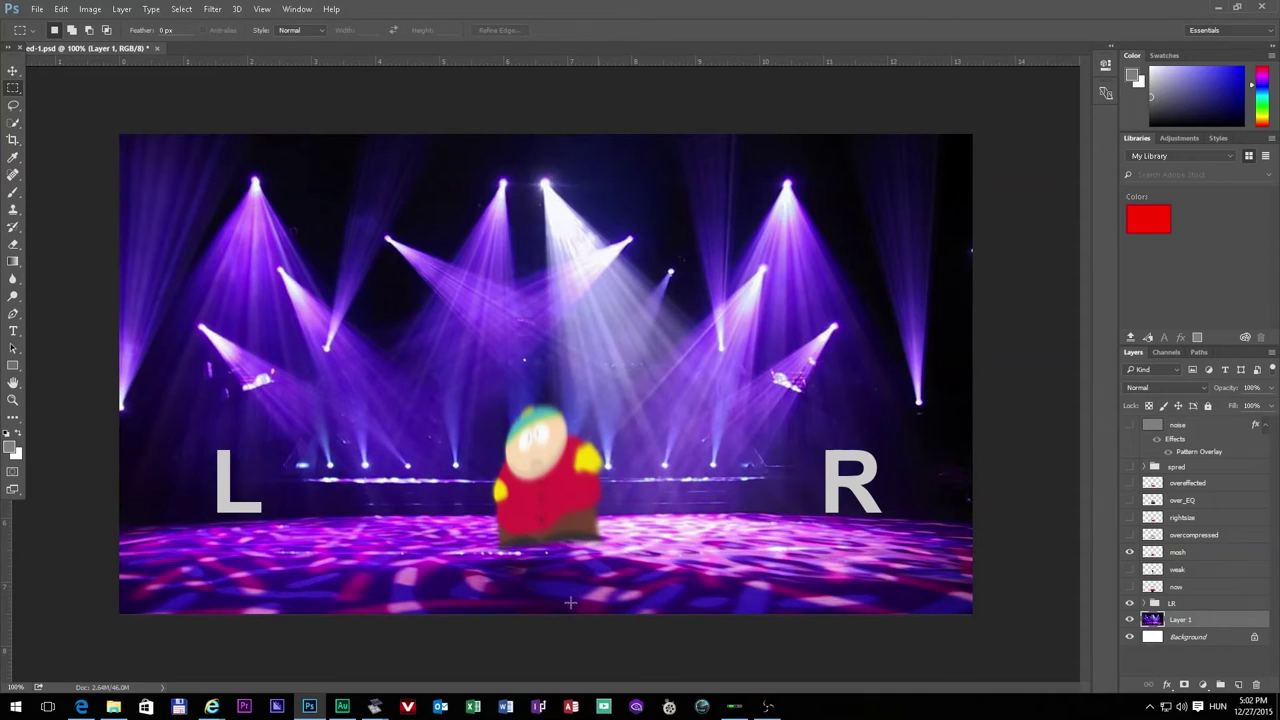
{"action": "left_click", "coordinate": [1130, 552]}
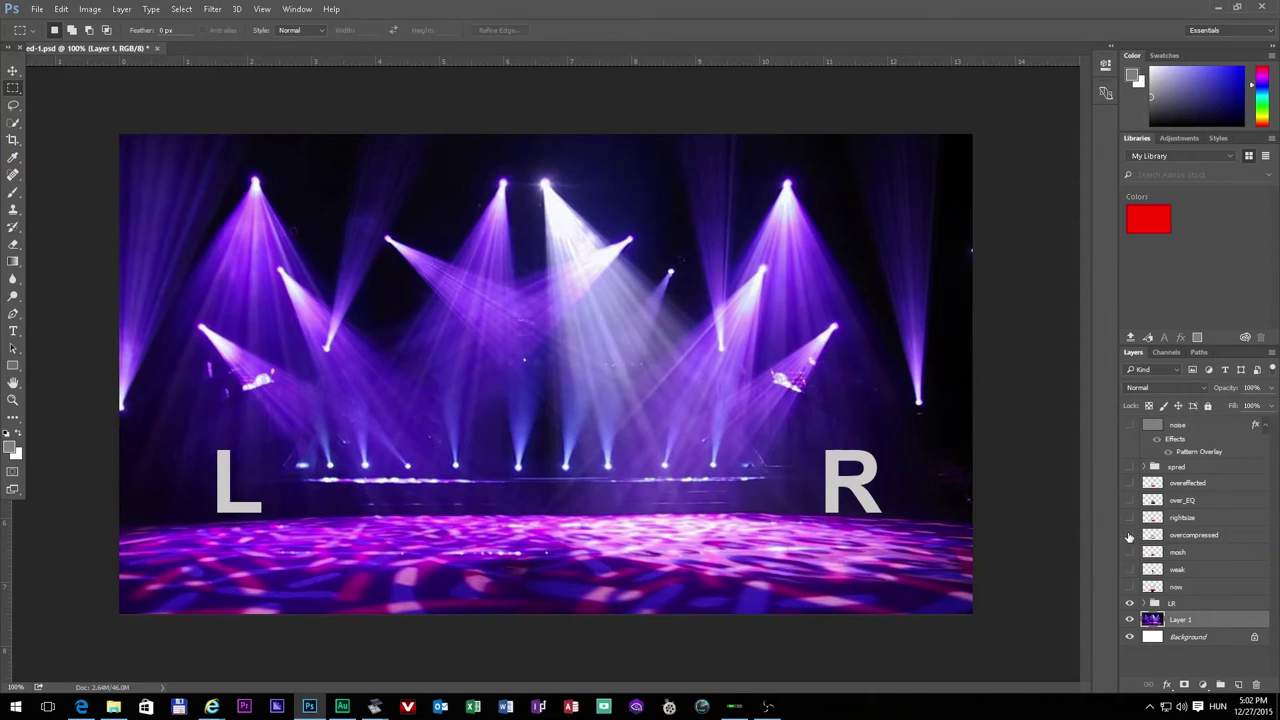
{"action": "left_click", "coordinate": [1130, 535]}
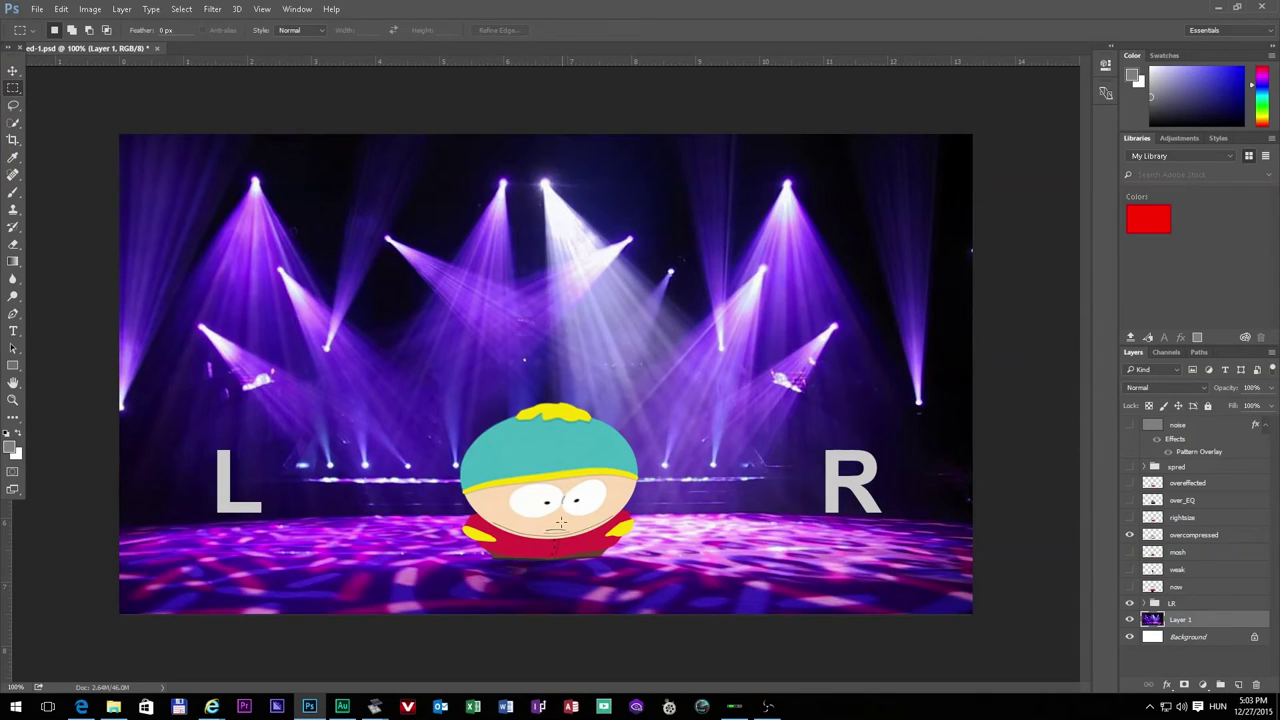
{"action": "left_click", "coordinate": [1127, 537]}
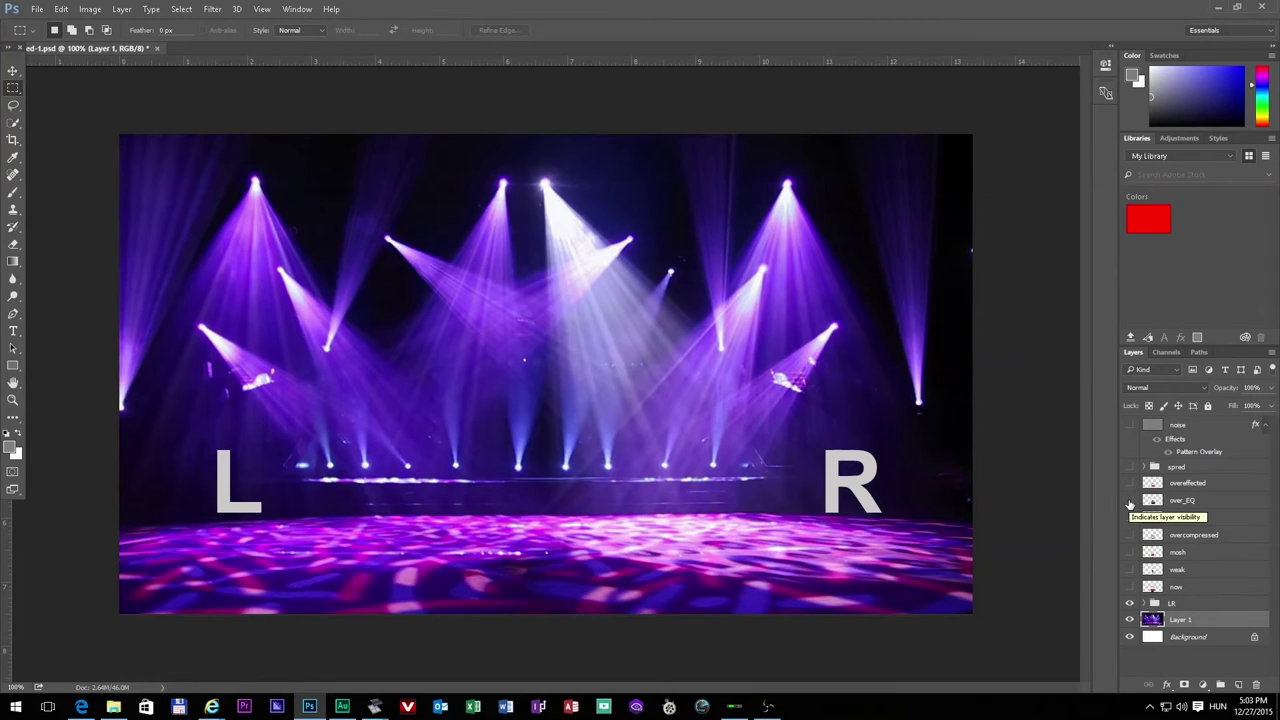
Step: Show the over_EQ layer, the overeffected layer and the spred group one at a time, hiding each again
{"action": "left_click", "coordinate": [1129, 502]}
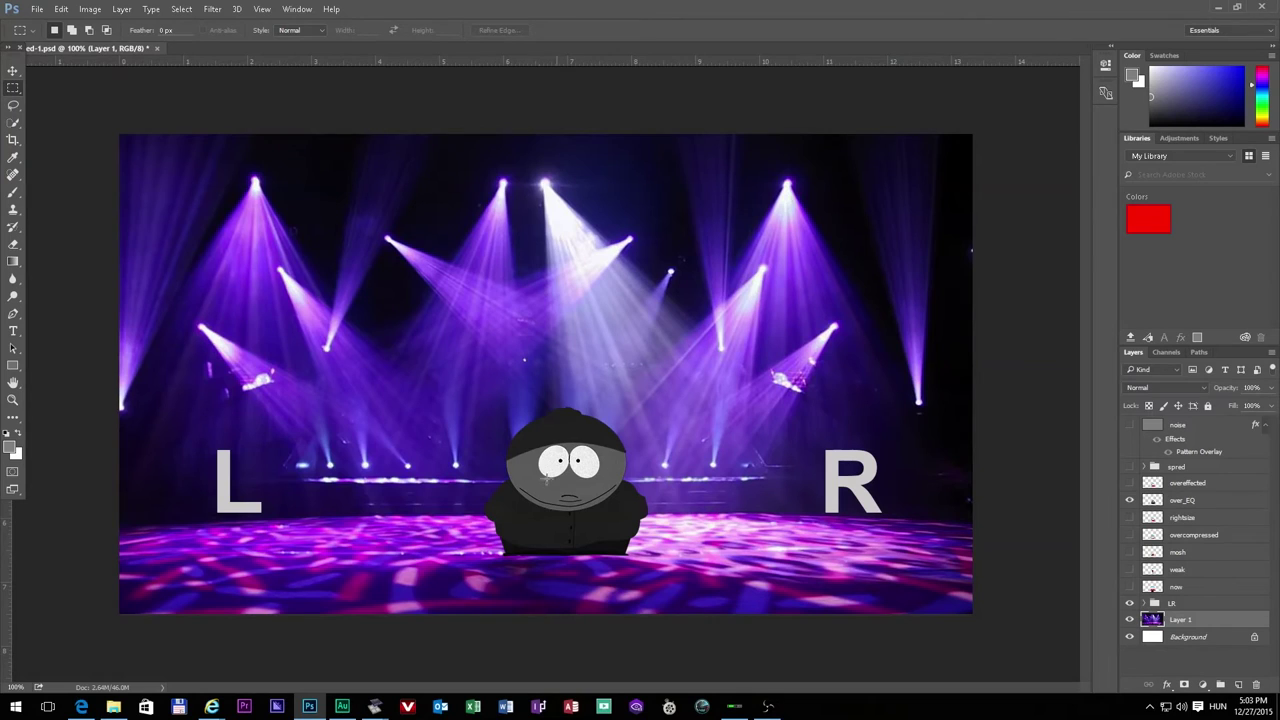
{"action": "left_click", "coordinate": [1130, 500]}
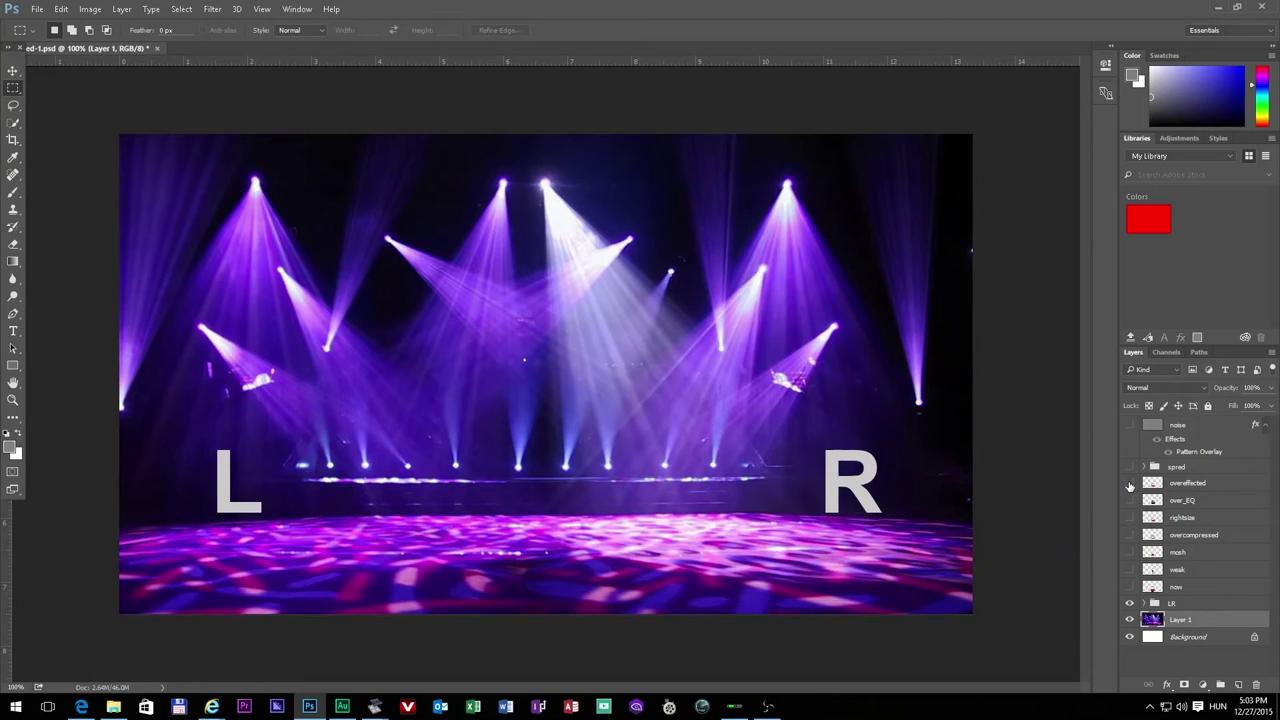
{"action": "left_click", "coordinate": [1130, 484]}
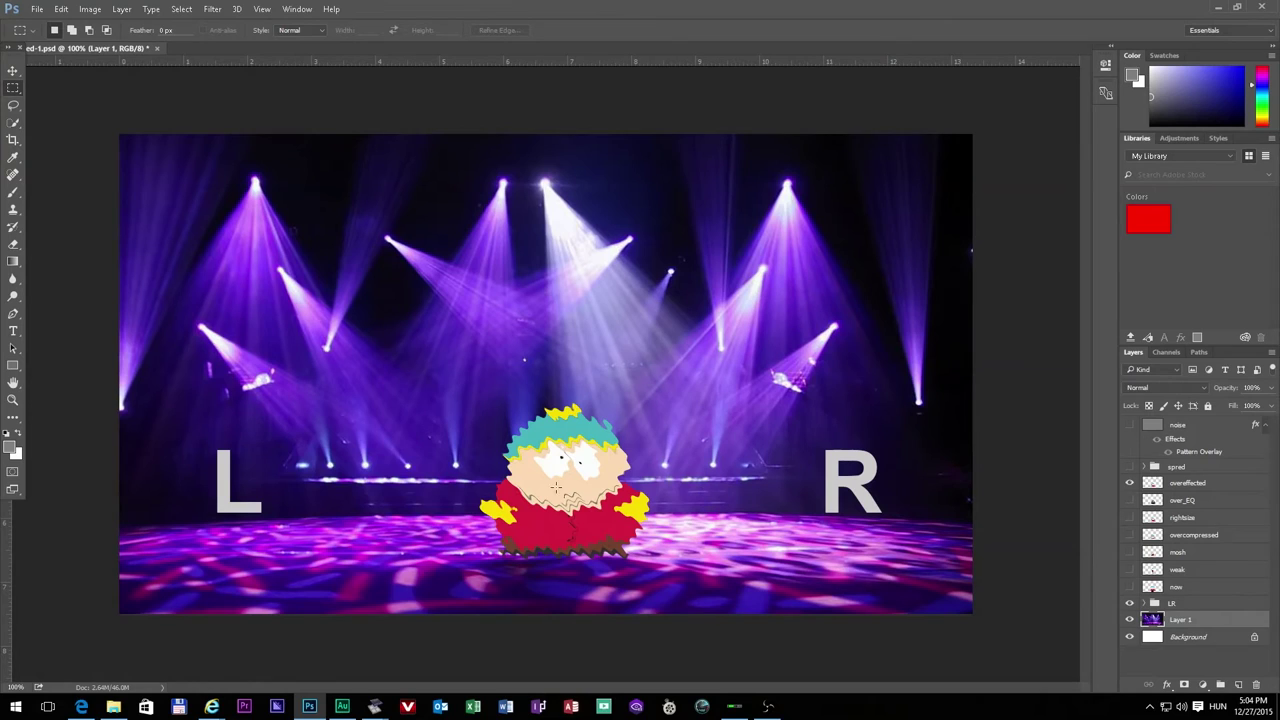
{"action": "left_click", "coordinate": [1129, 484]}
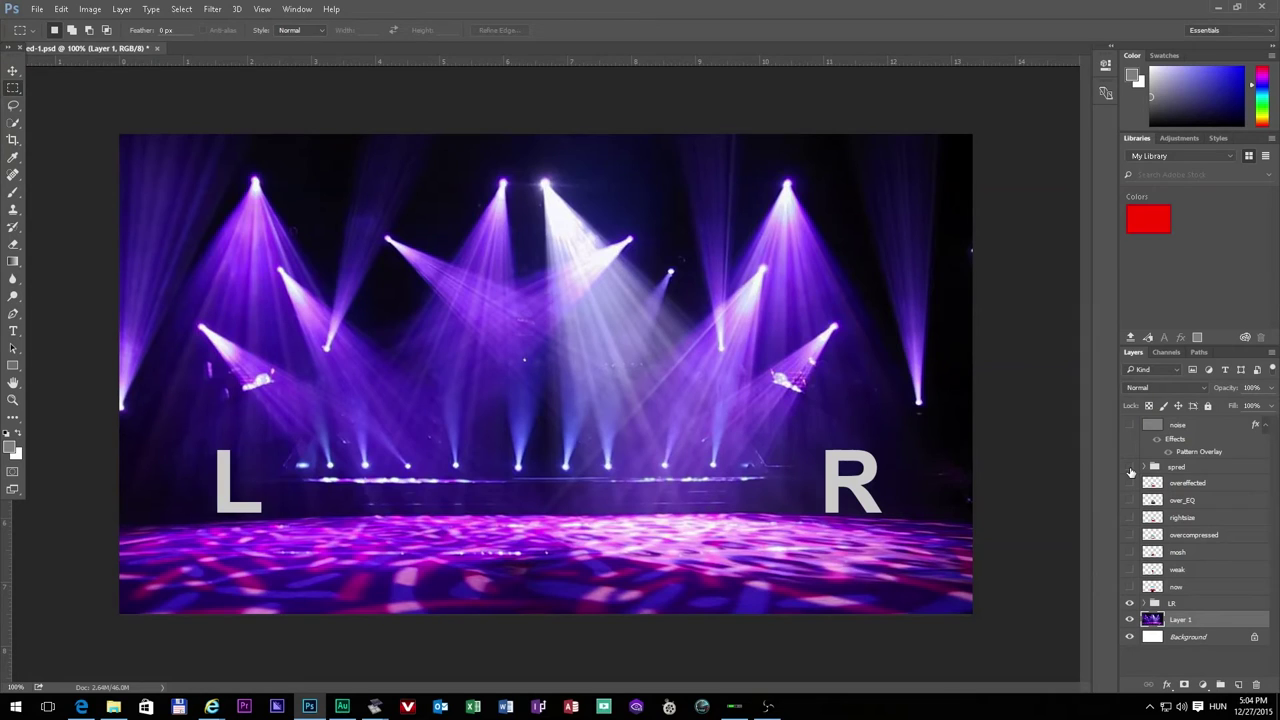
{"action": "left_click", "coordinate": [1130, 467]}
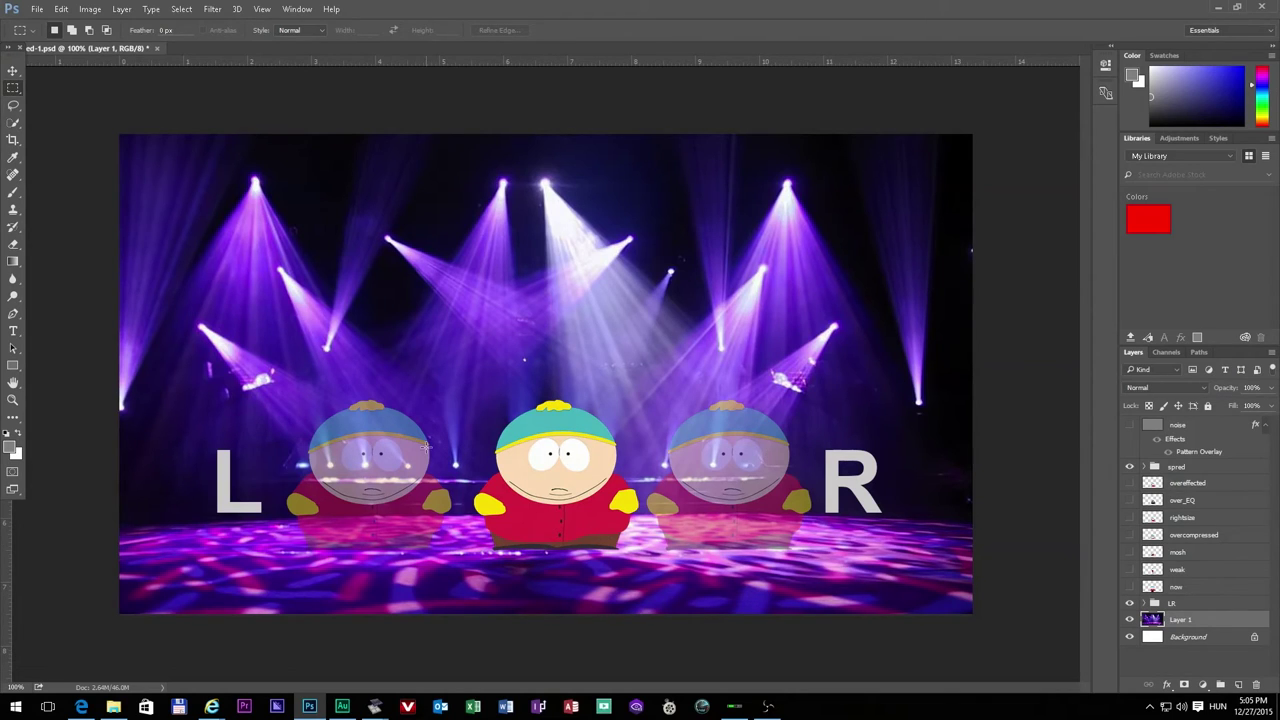
{"action": "left_click", "coordinate": [1131, 469]}
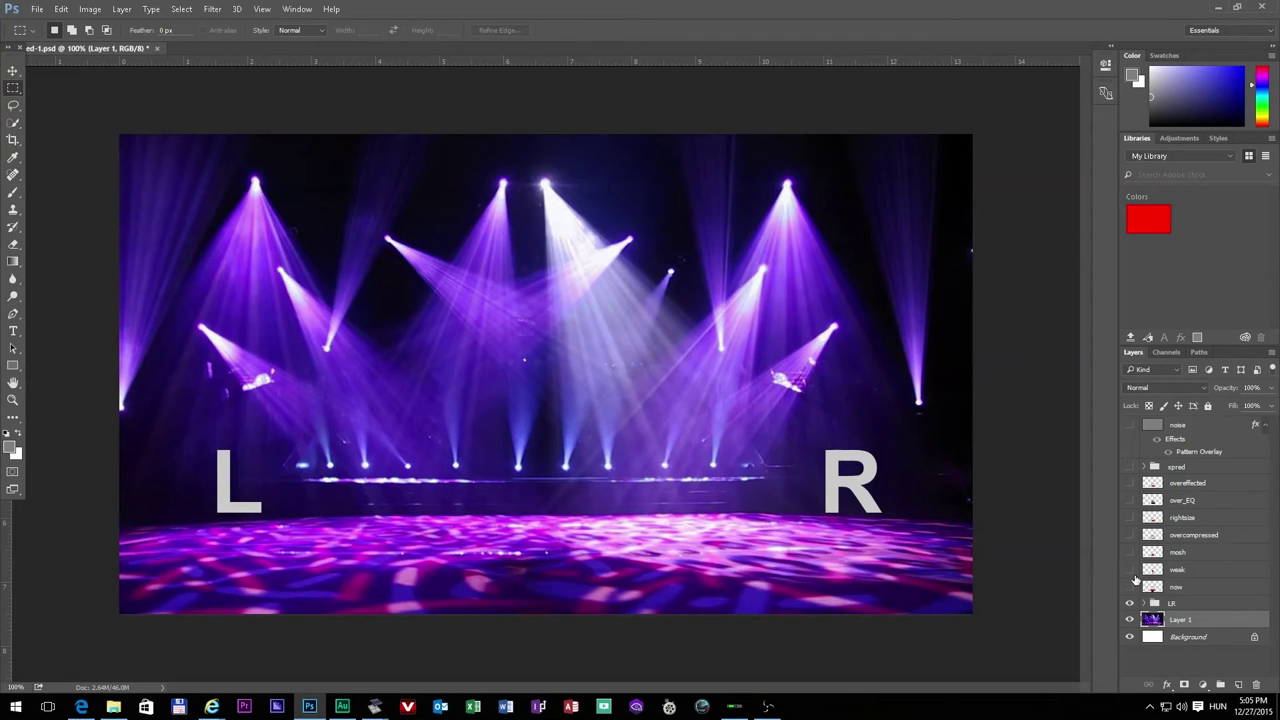
Step: Compare the rightsize layer with the now layer by showing them alternately, and hide both
{"action": "left_click", "coordinate": [1130, 517]}
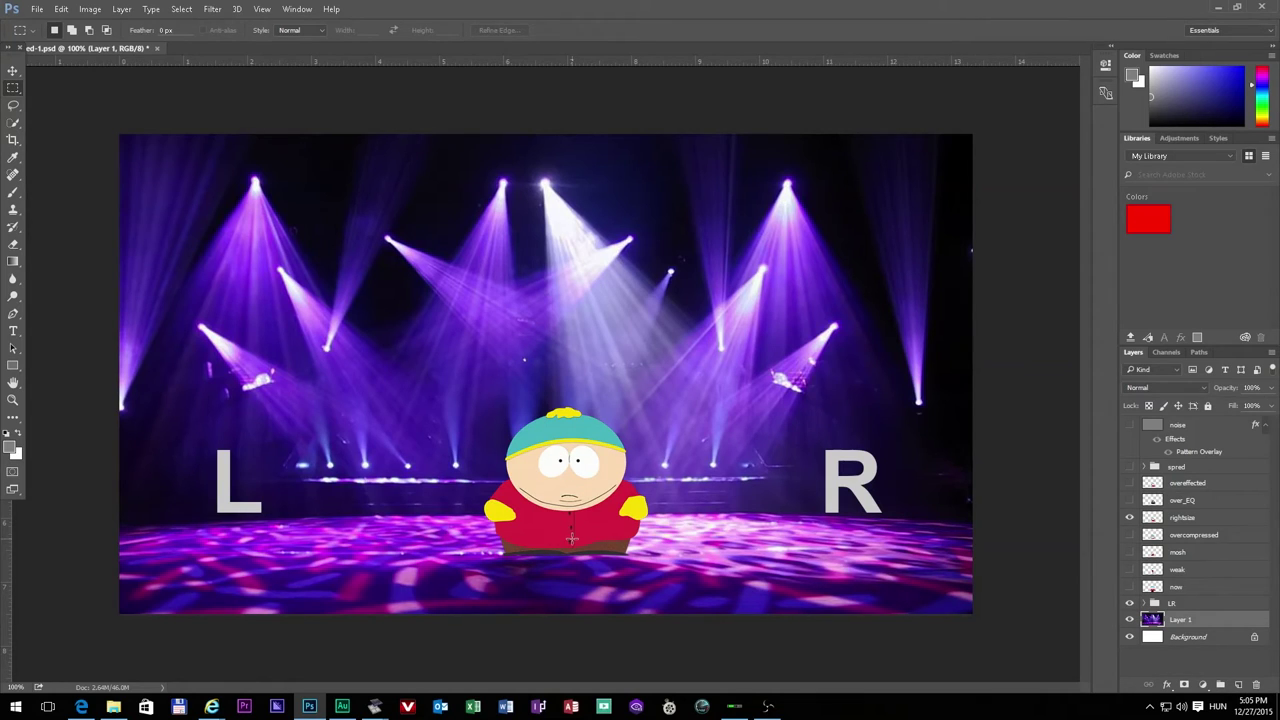
{"action": "left_click", "coordinate": [1130, 517]}
{"action": "left_click", "coordinate": [1130, 586]}
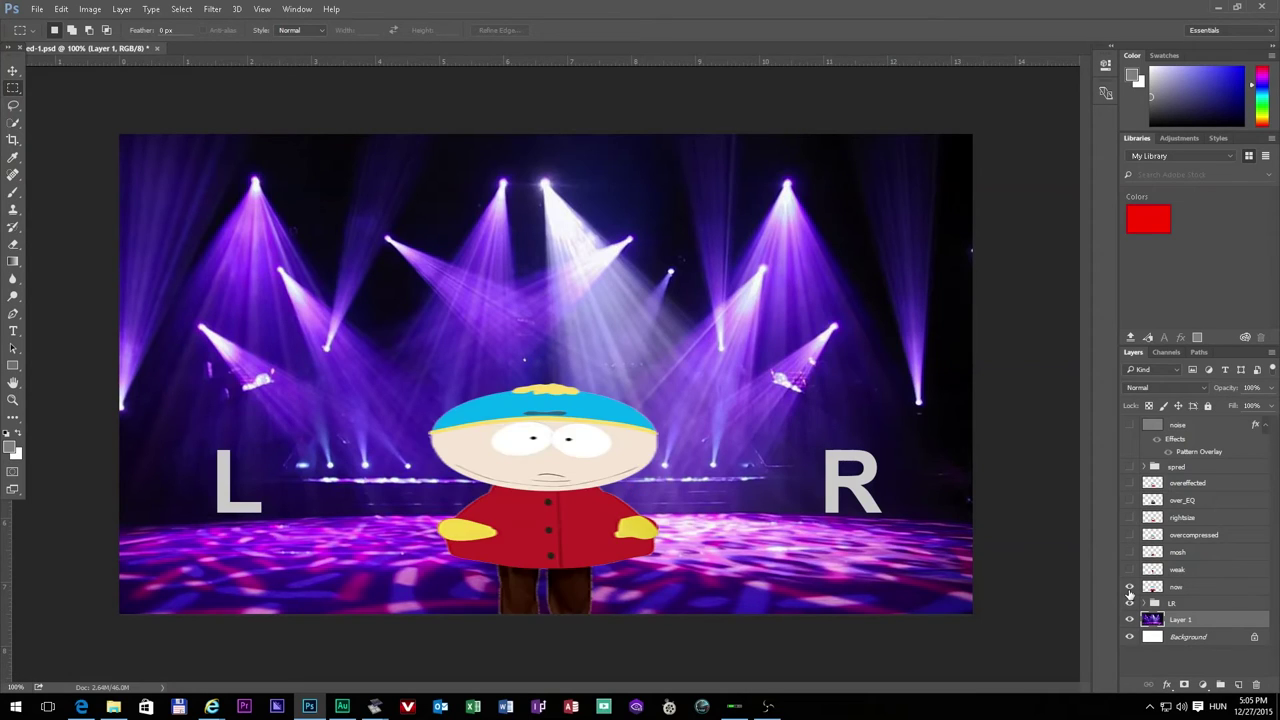
{"action": "left_click", "coordinate": [1130, 586]}
{"action": "left_click", "coordinate": [1130, 517]}
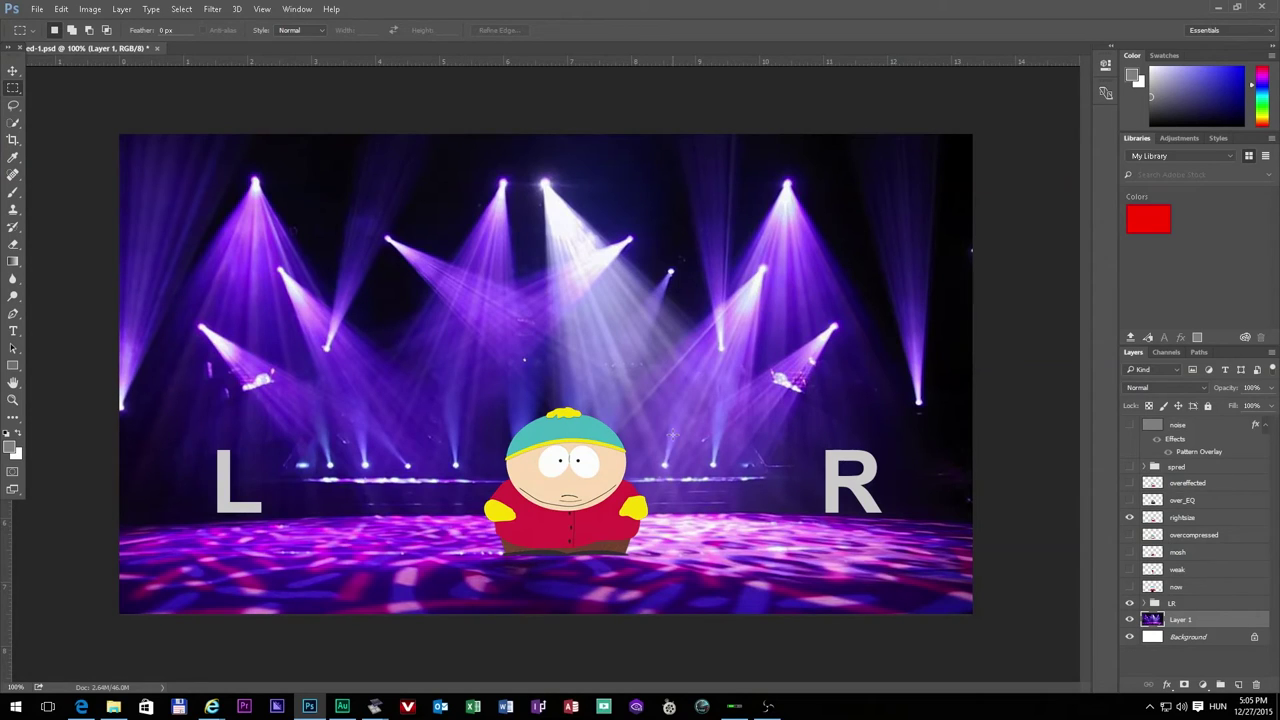
{"action": "left_click", "coordinate": [1129, 517]}
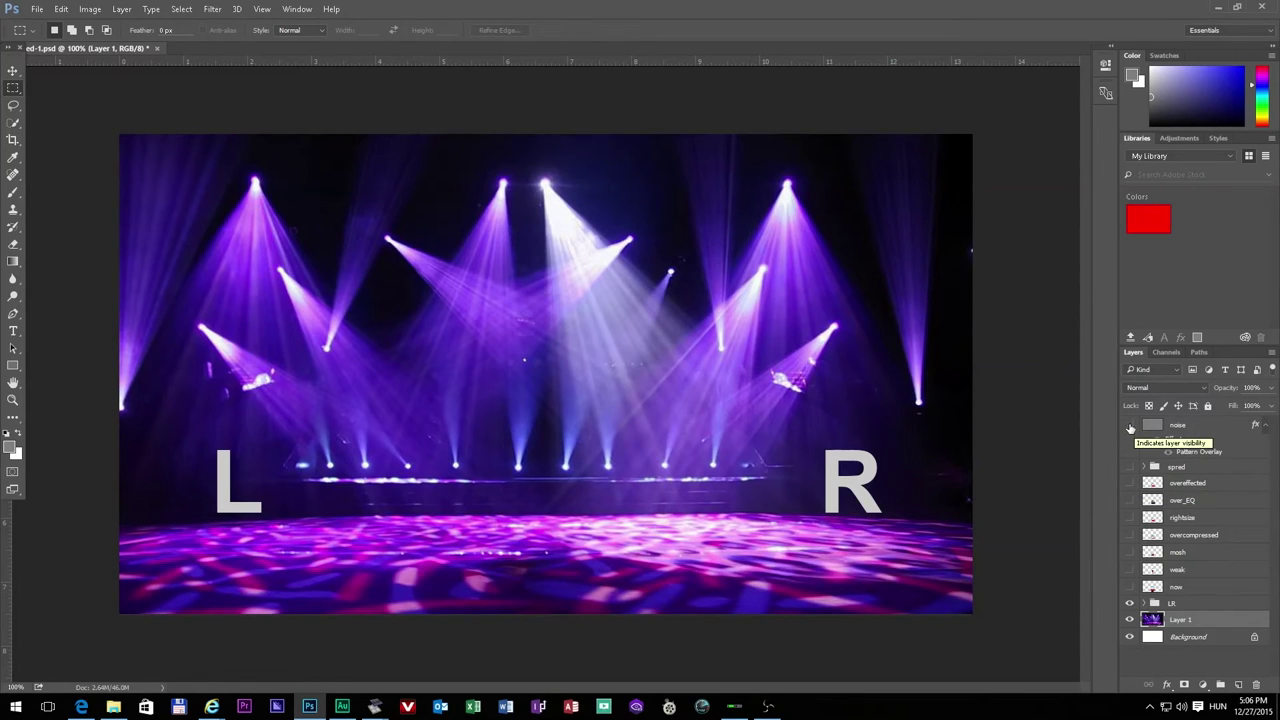
Step: Show the rightsize layer beneath the noise layer, and hide noise again so only the rightsize figure remains on stage
{"action": "left_click", "coordinate": [1130, 425]}
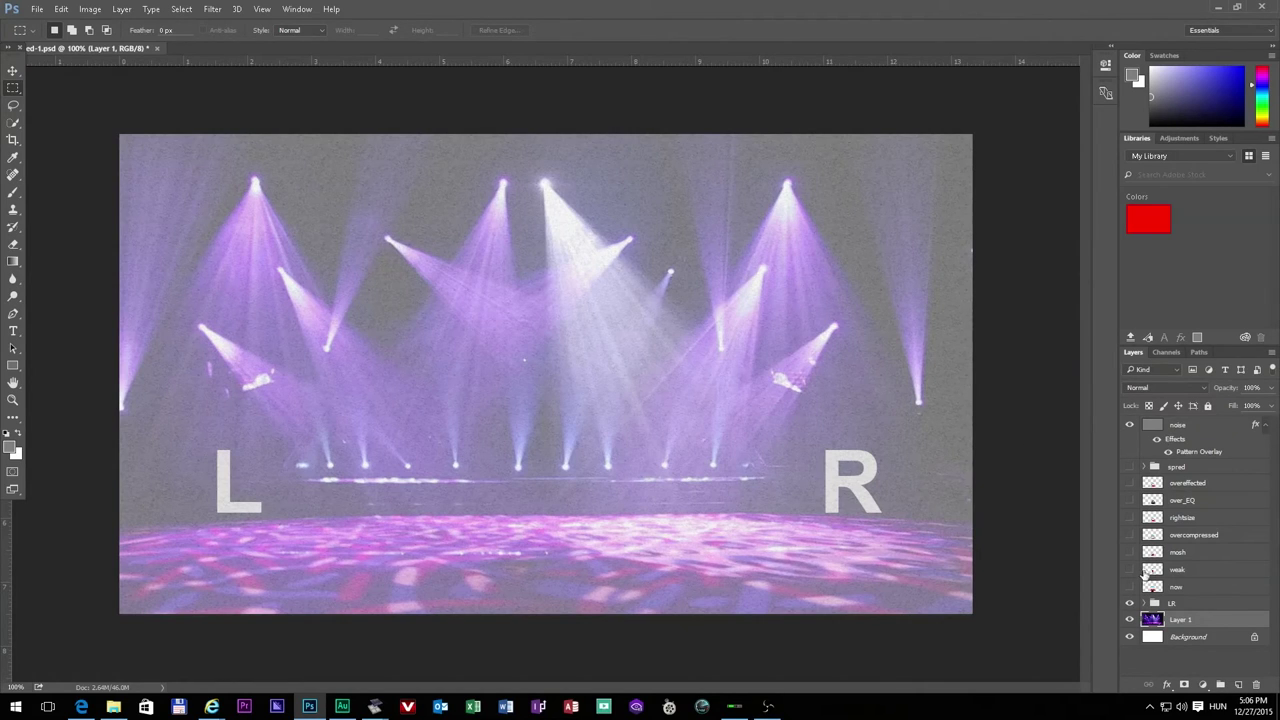
{"action": "left_click", "coordinate": [1130, 517]}
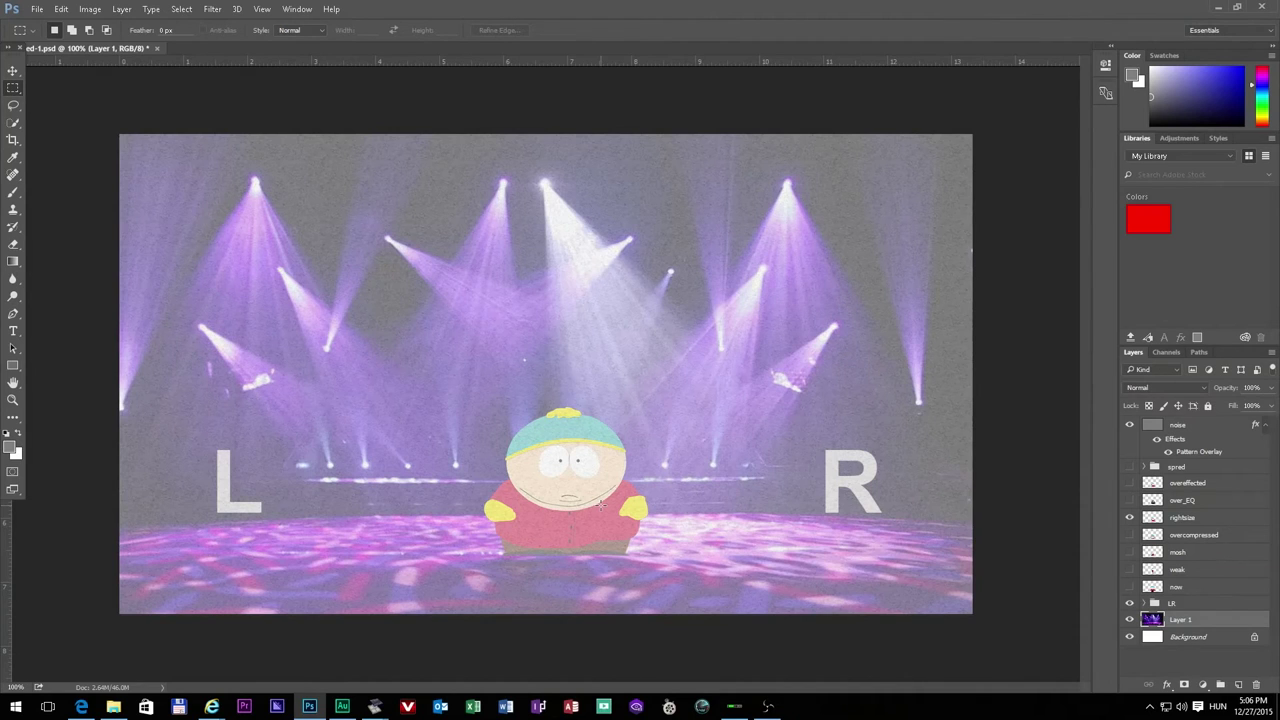
{"action": "key", "text": "ctrl+z"}
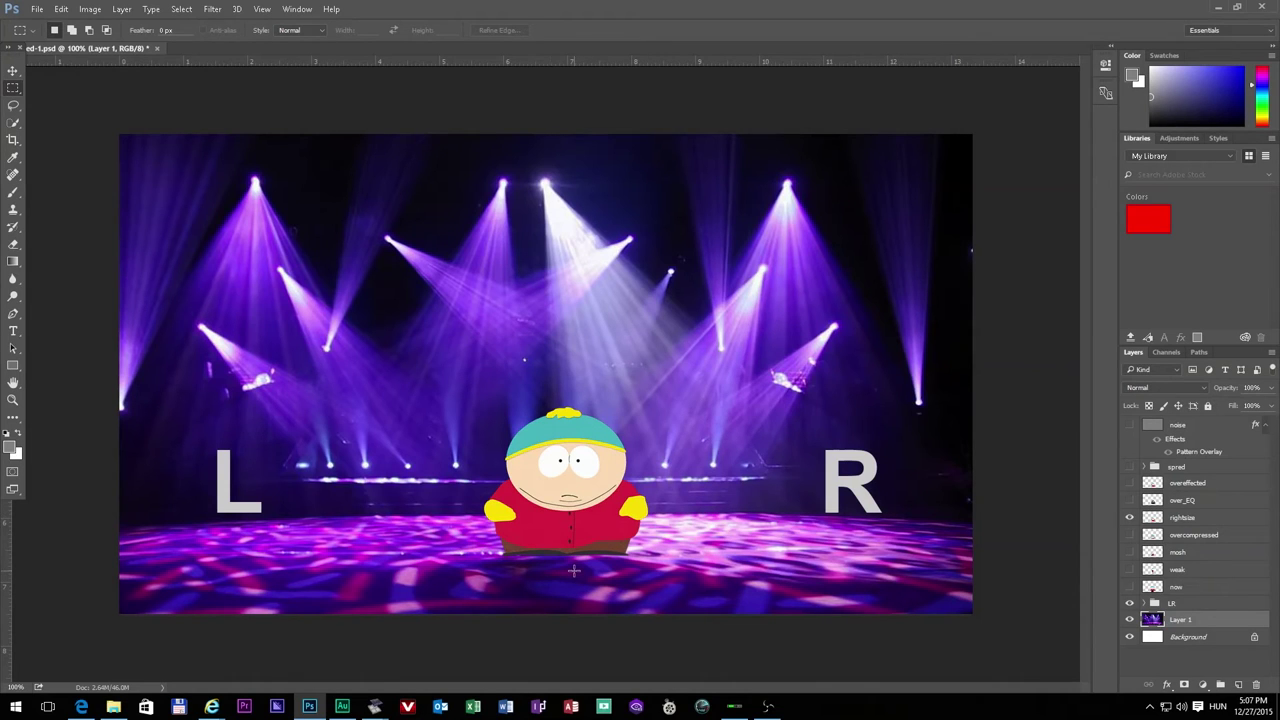
Step: Return to Adobe Audition, place the playhead at 1:49.020, listen to about eight seconds of the song, and stop playback
{"action": "left_click", "coordinate": [342, 706]}
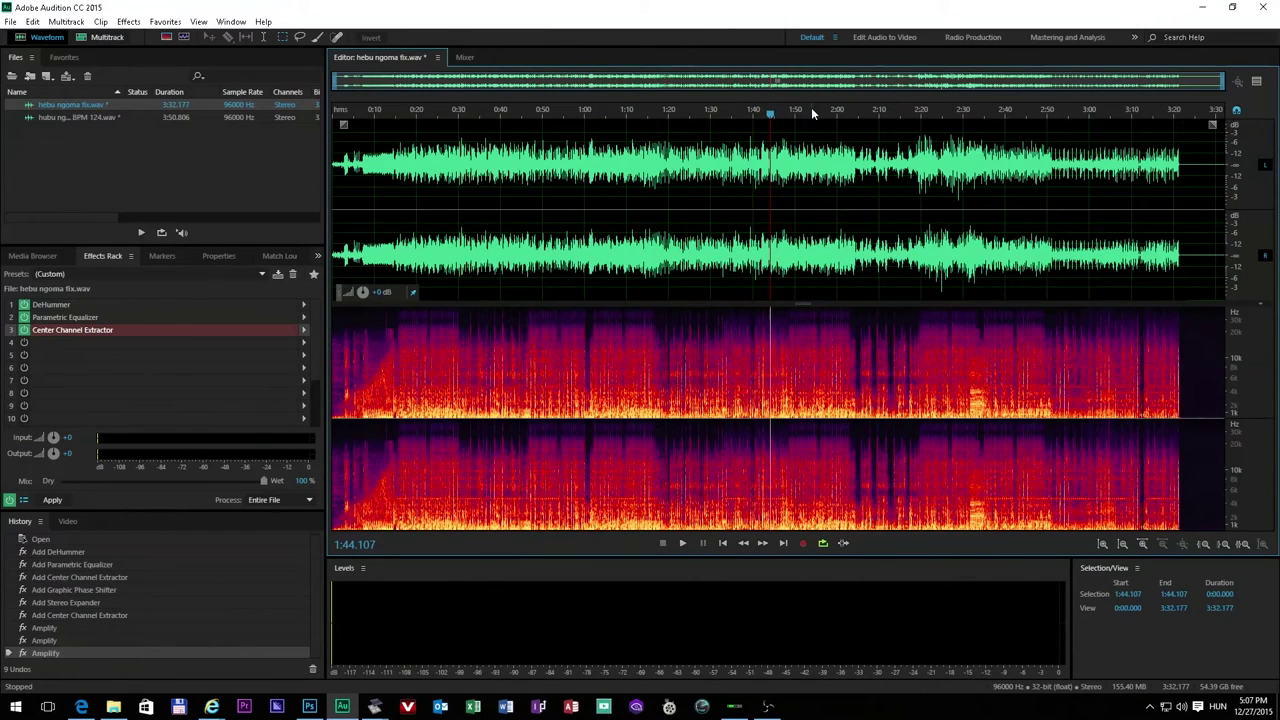
{"action": "left_click", "coordinate": [791, 112]}
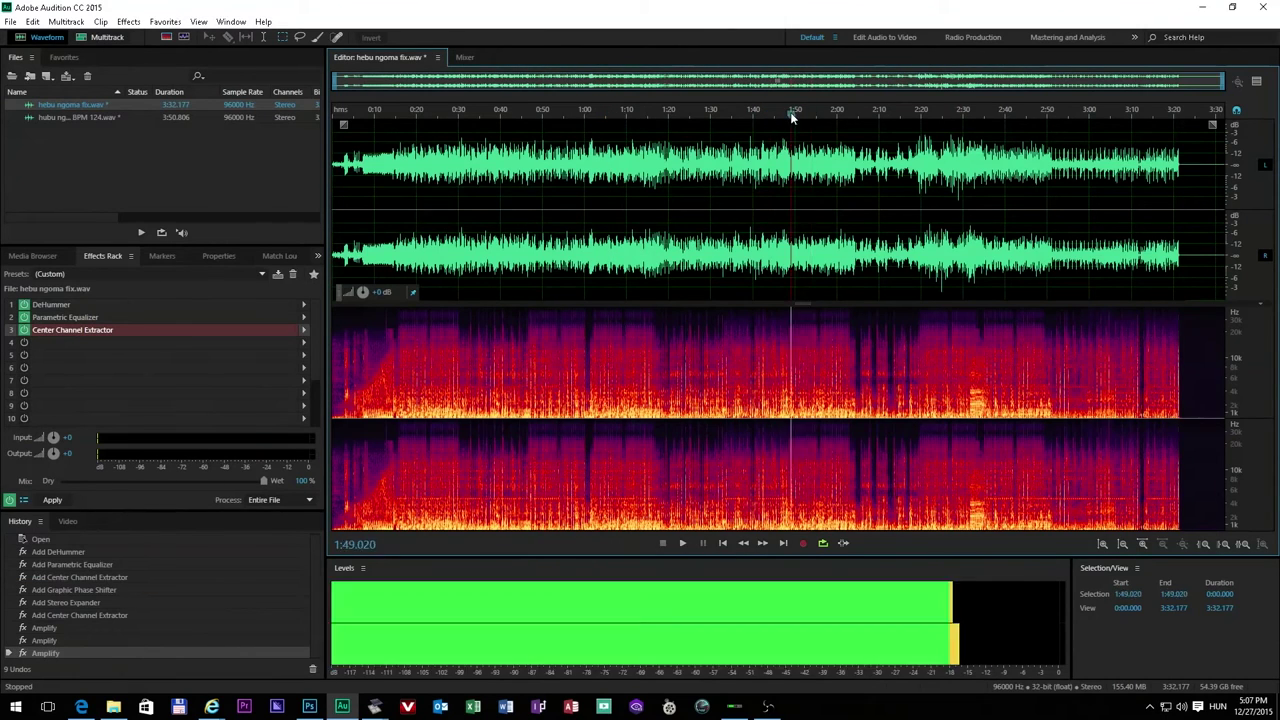
{"action": "left_click", "coordinate": [682, 544]}
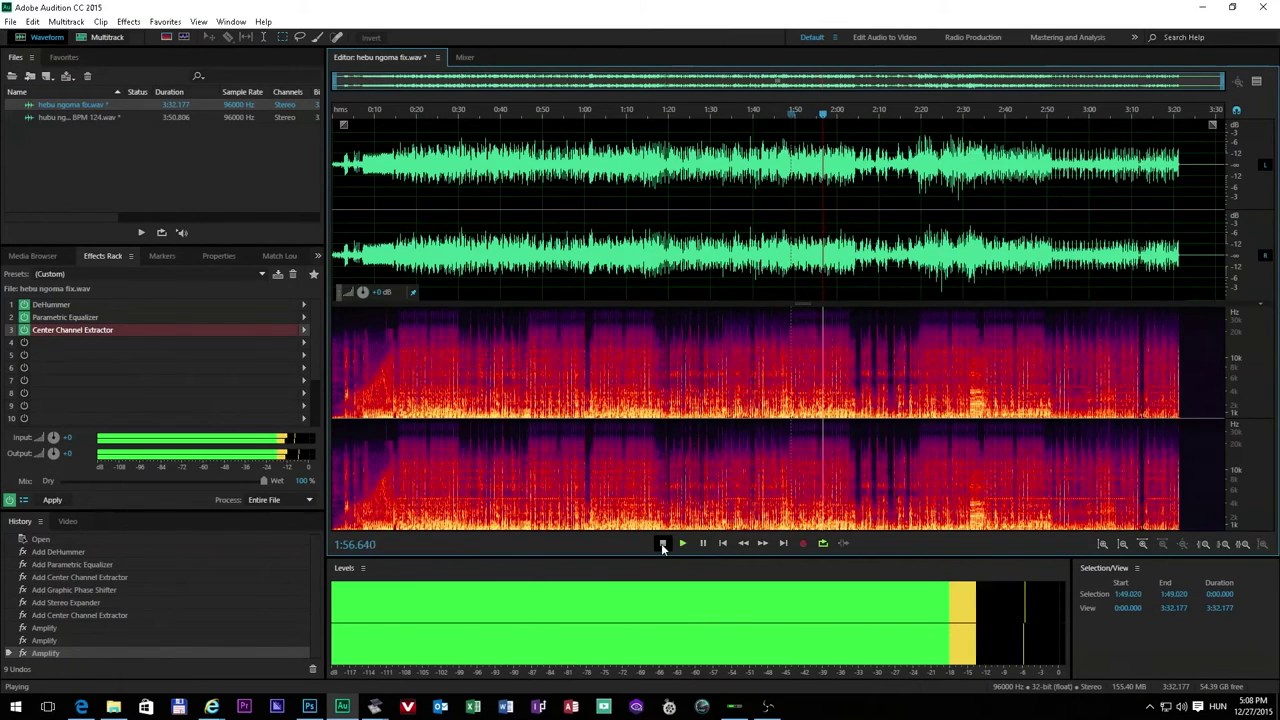
{"action": "left_click", "coordinate": [661, 543]}
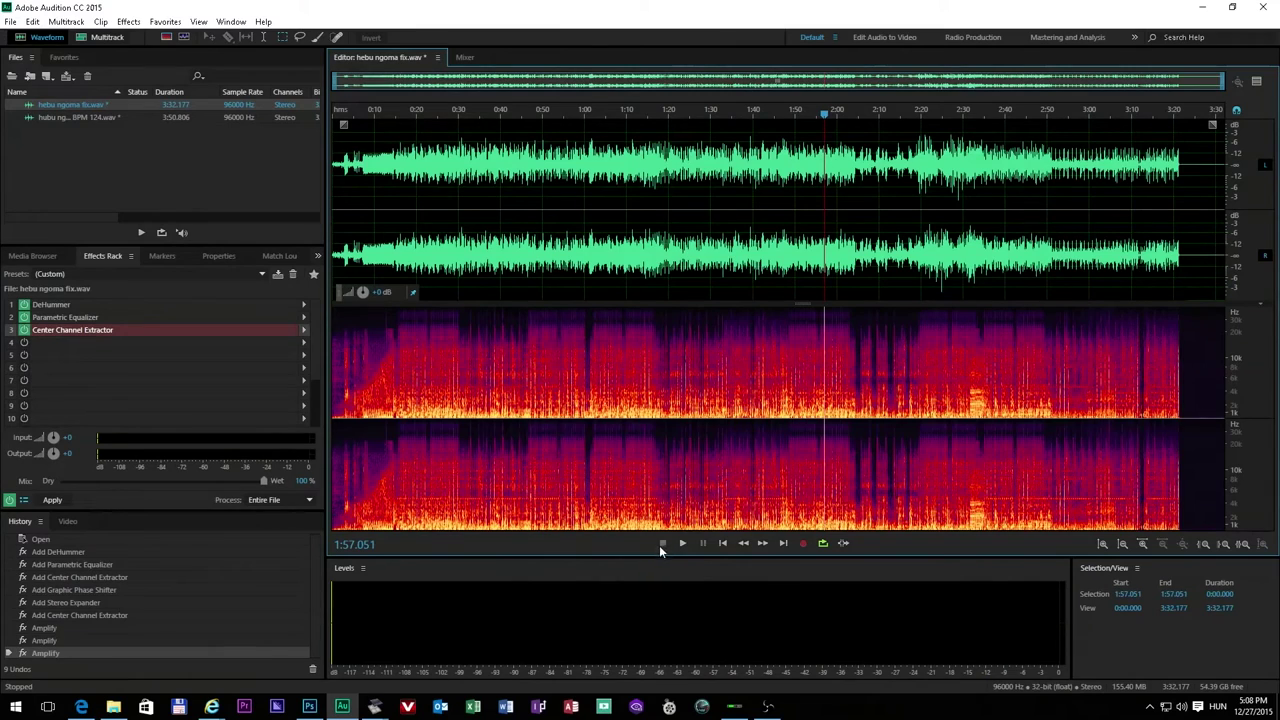
Step: Bring up the SPX2000 editor, enlarge its window, place REV-X Hall right beside the Effect Editor, and minimize the editor when done
{"action": "mouse_move", "coordinate": [380, 710]}
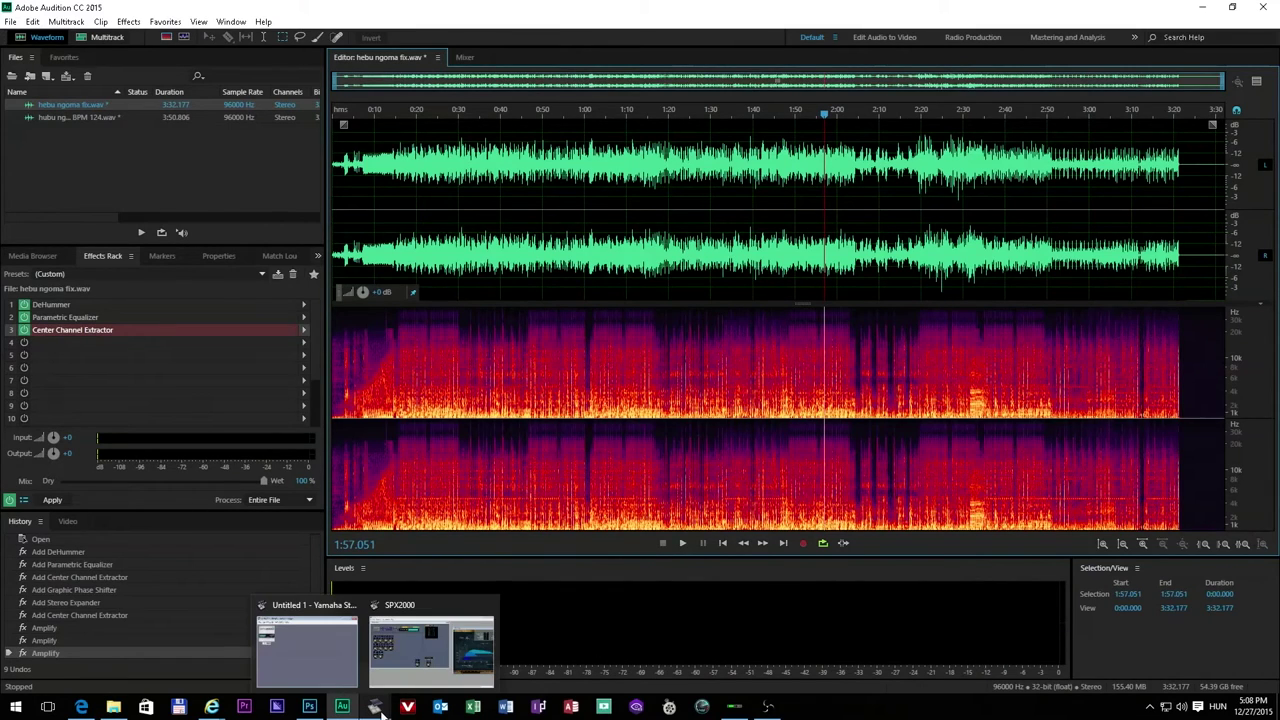
{"action": "left_click", "coordinate": [477, 651]}
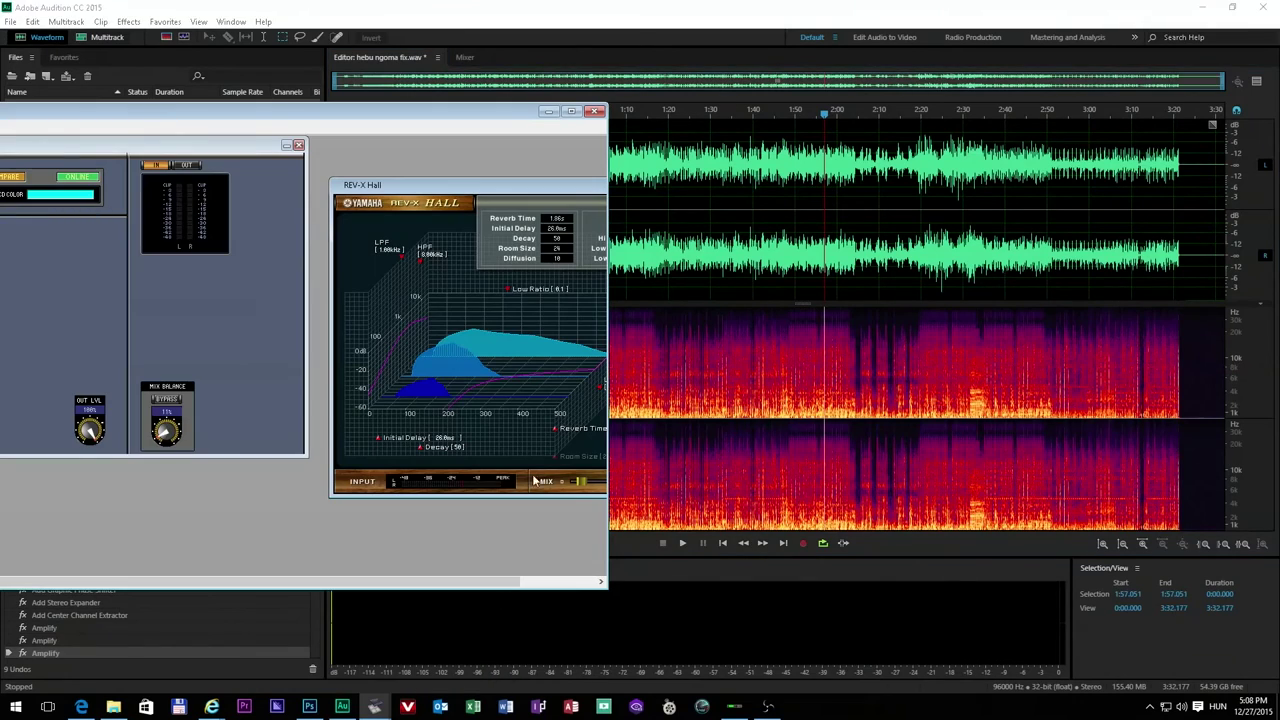
{"action": "left_click_drag", "start_coordinate": [607, 336], "coordinate": [910, 328]}
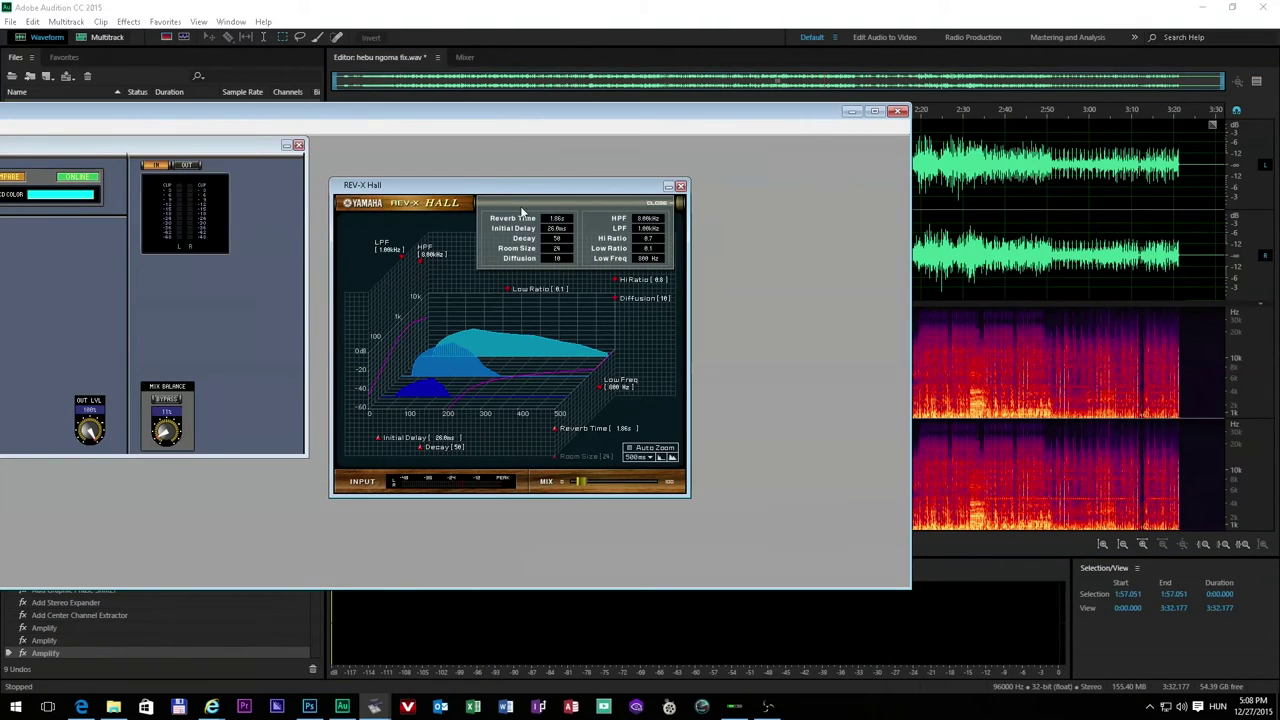
{"action": "left_click_drag", "start_coordinate": [508, 190], "coordinate": [678, 190]}
{"action": "left_click_drag", "start_coordinate": [383, 126], "coordinate": [631, 127]}
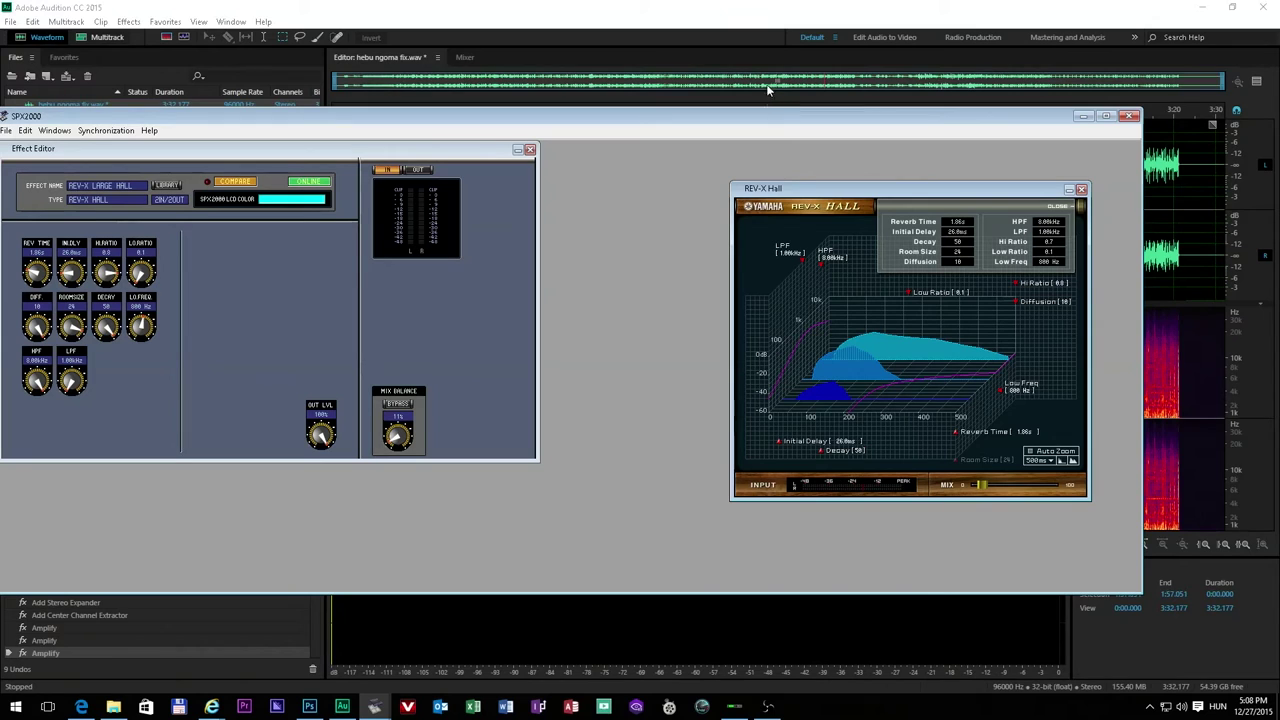
{"action": "left_click_drag", "start_coordinate": [780, 118], "coordinate": [796, 156]}
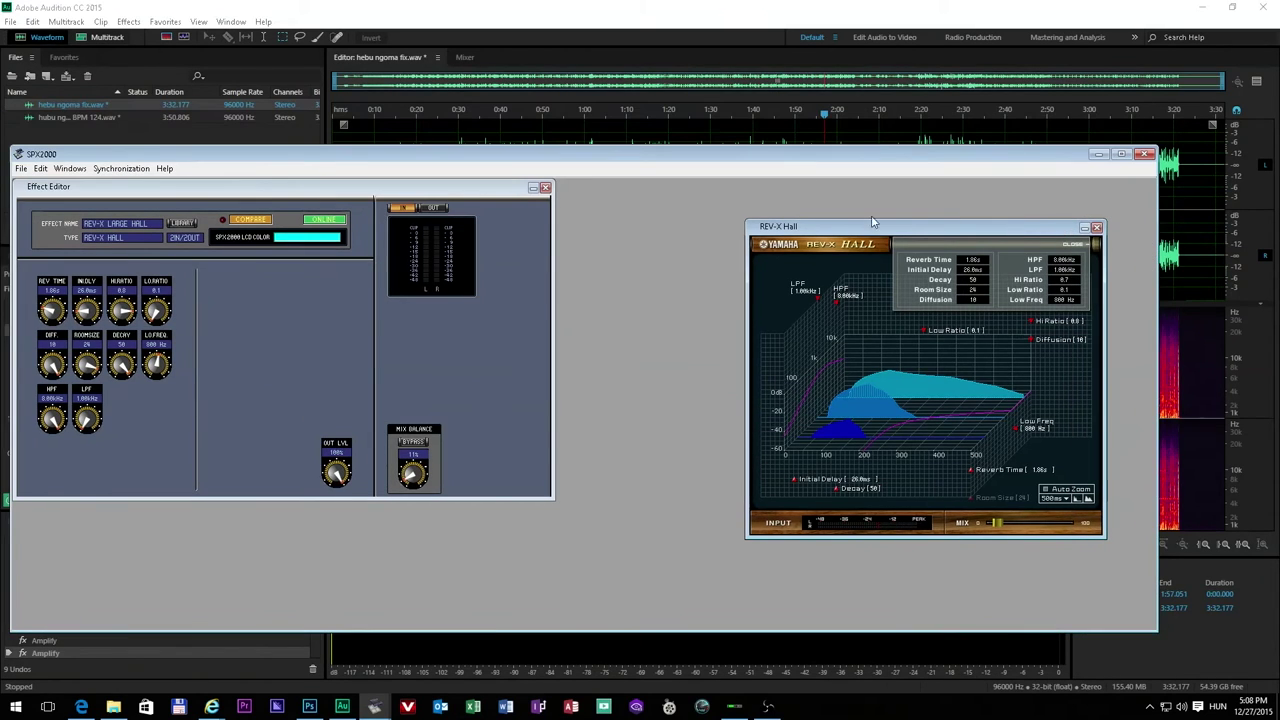
{"action": "left_click_drag", "start_coordinate": [938, 227], "coordinate": [752, 186]}
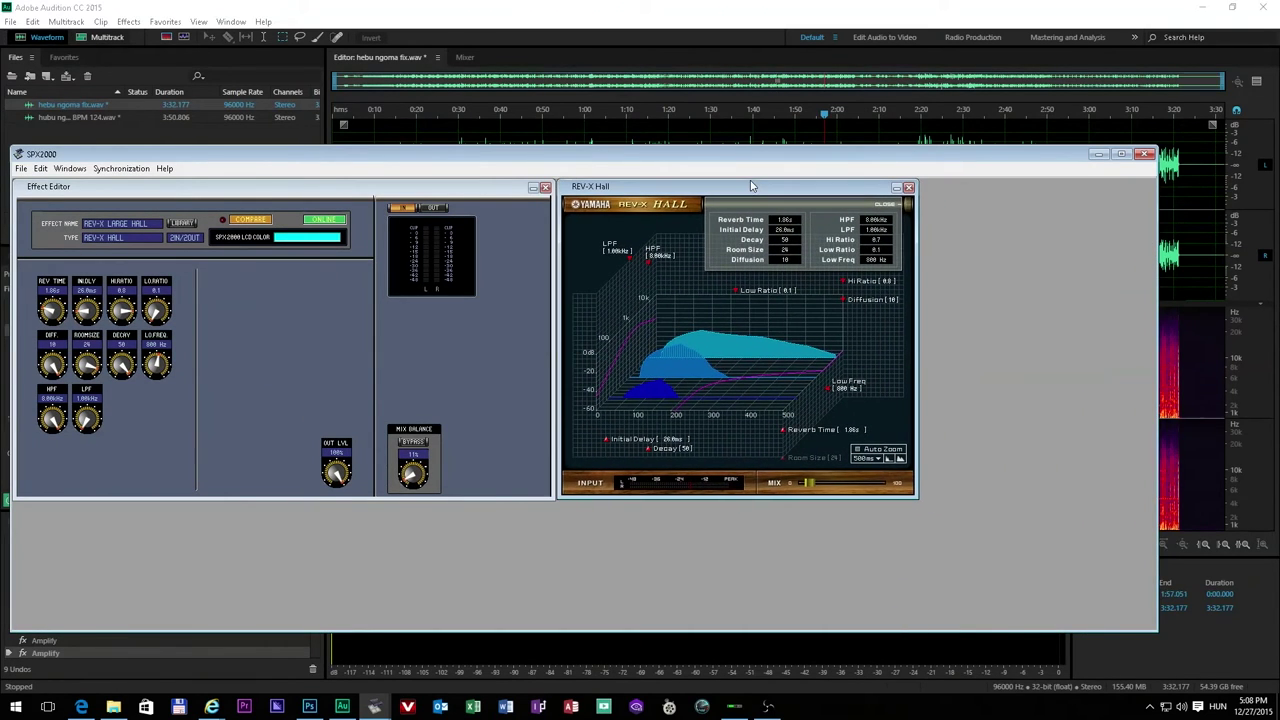
{"action": "left_click", "coordinate": [1098, 155]}
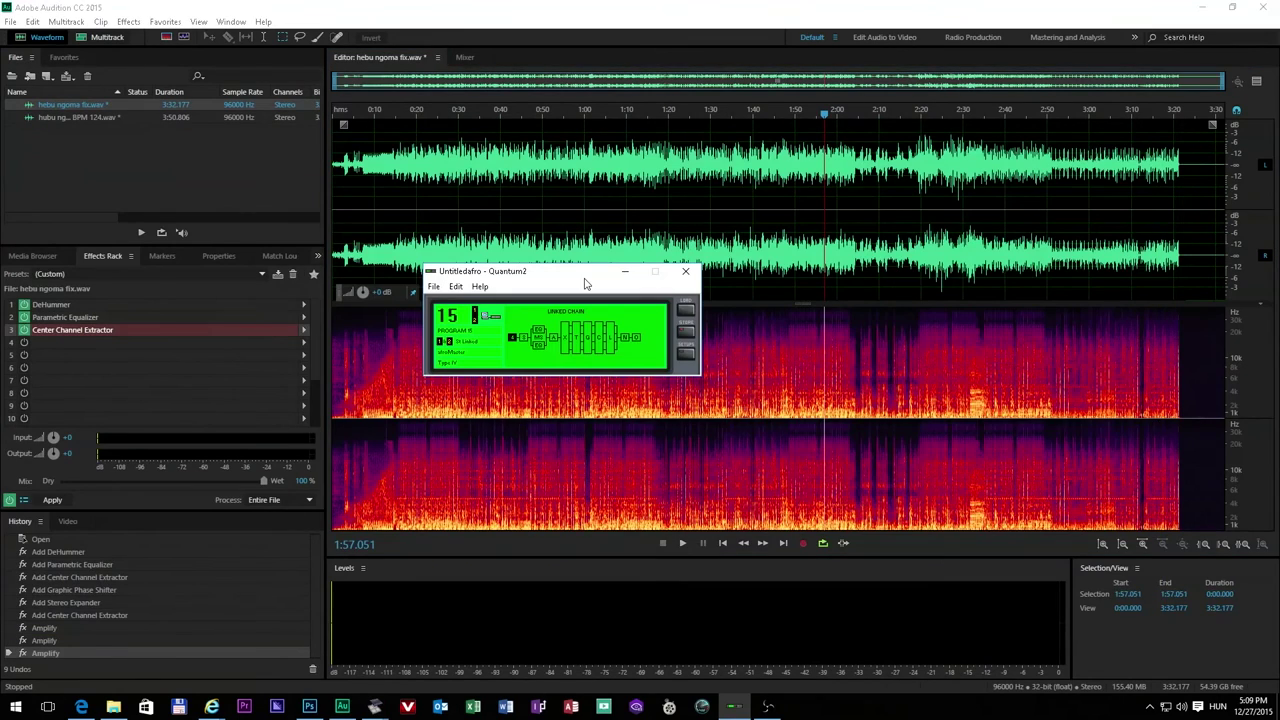
Step: Open the Stereo Adjust settings of the Quantum2 chain and move the dialog up above the Quantum2 window
{"action": "left_click_drag", "start_coordinate": [575, 277], "coordinate": [505, 303]}
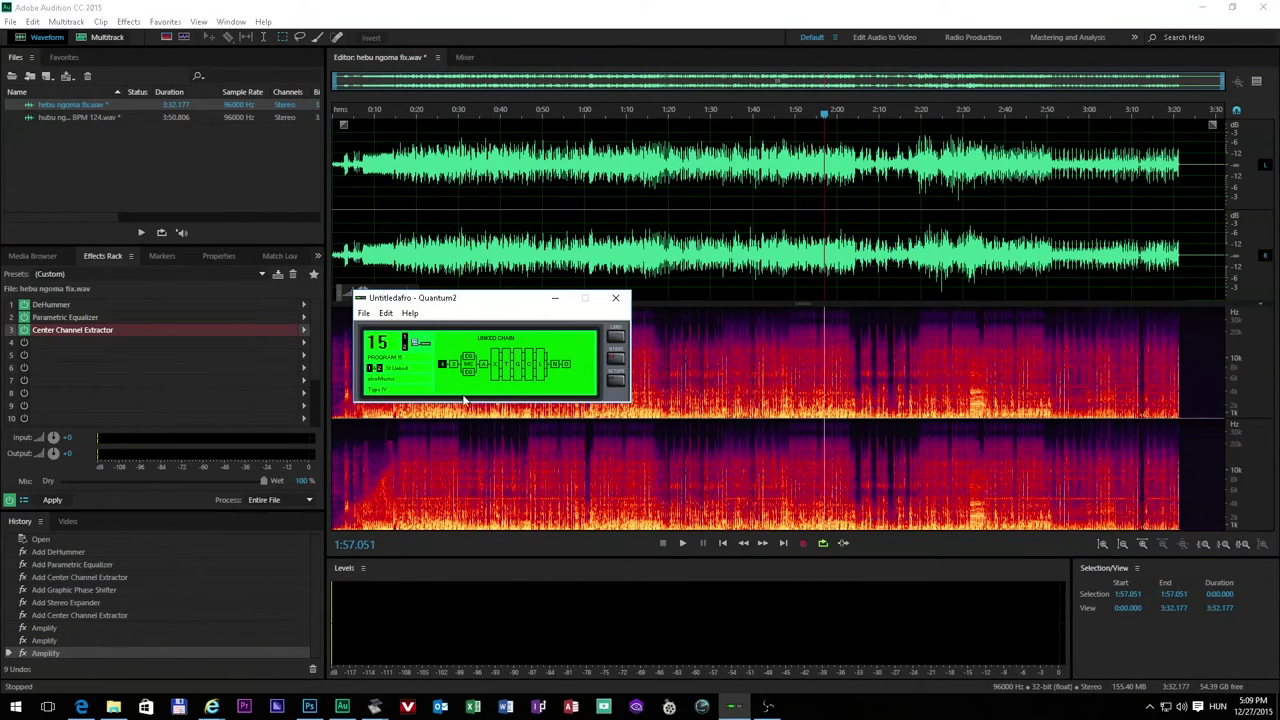
{"action": "double_click", "coordinate": [514, 375]}
{"action": "left_click_drag", "start_coordinate": [243, 447], "coordinate": [295, 128]}
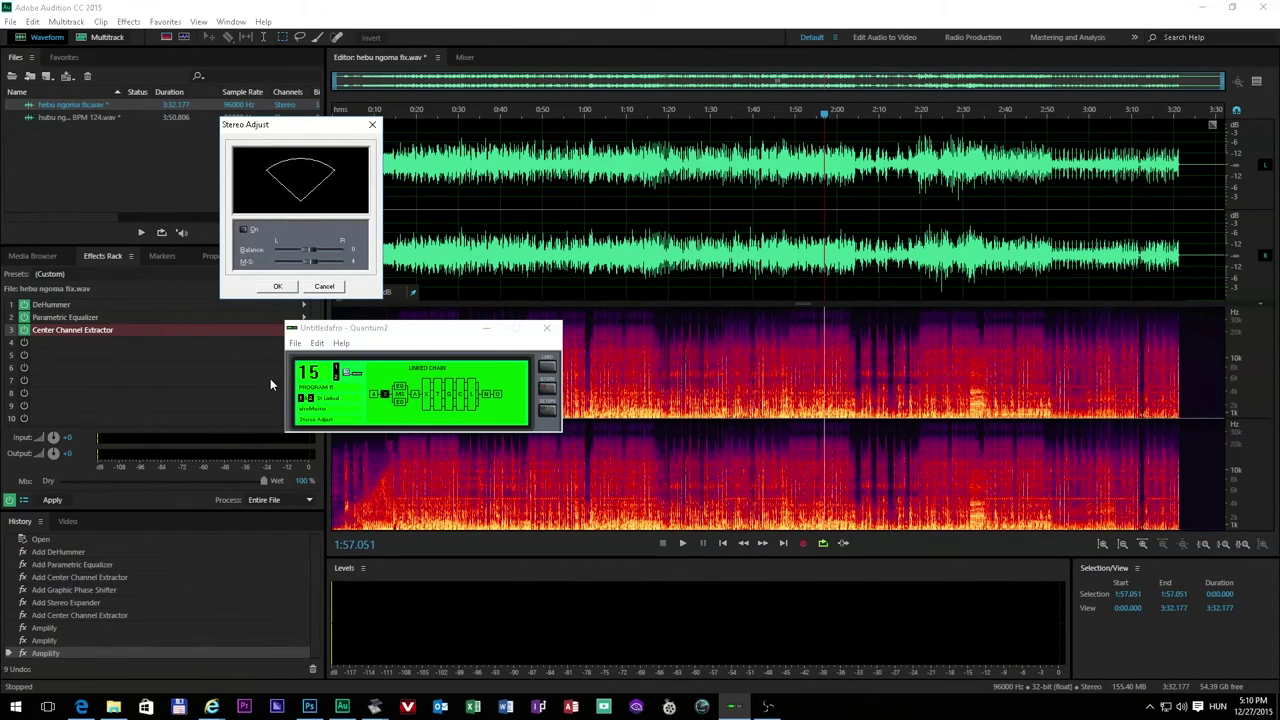
Step: Switch to the browser's Davido - GOBE video as a reference, listen to a short passage, and pause it at 1:41
{"action": "mouse_move", "coordinate": [212, 703]}
{"action": "left_click", "coordinate": [131, 655]}
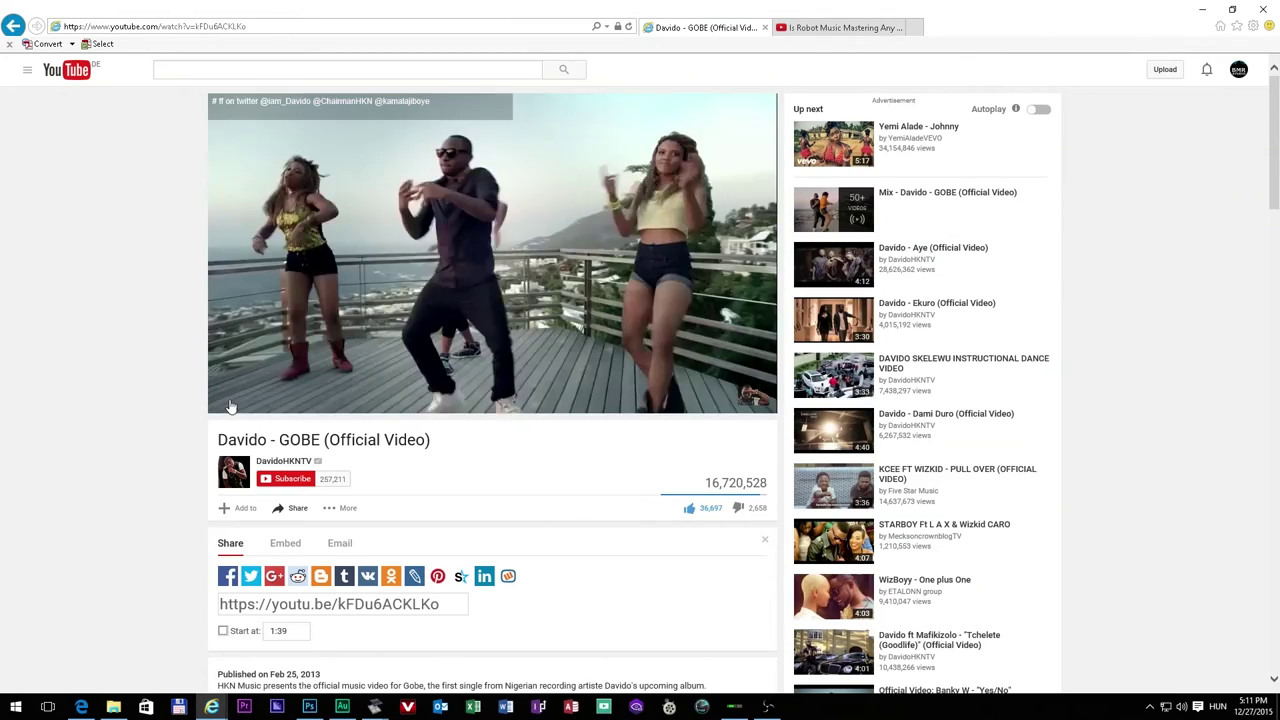
{"action": "left_click", "coordinate": [435, 295]}
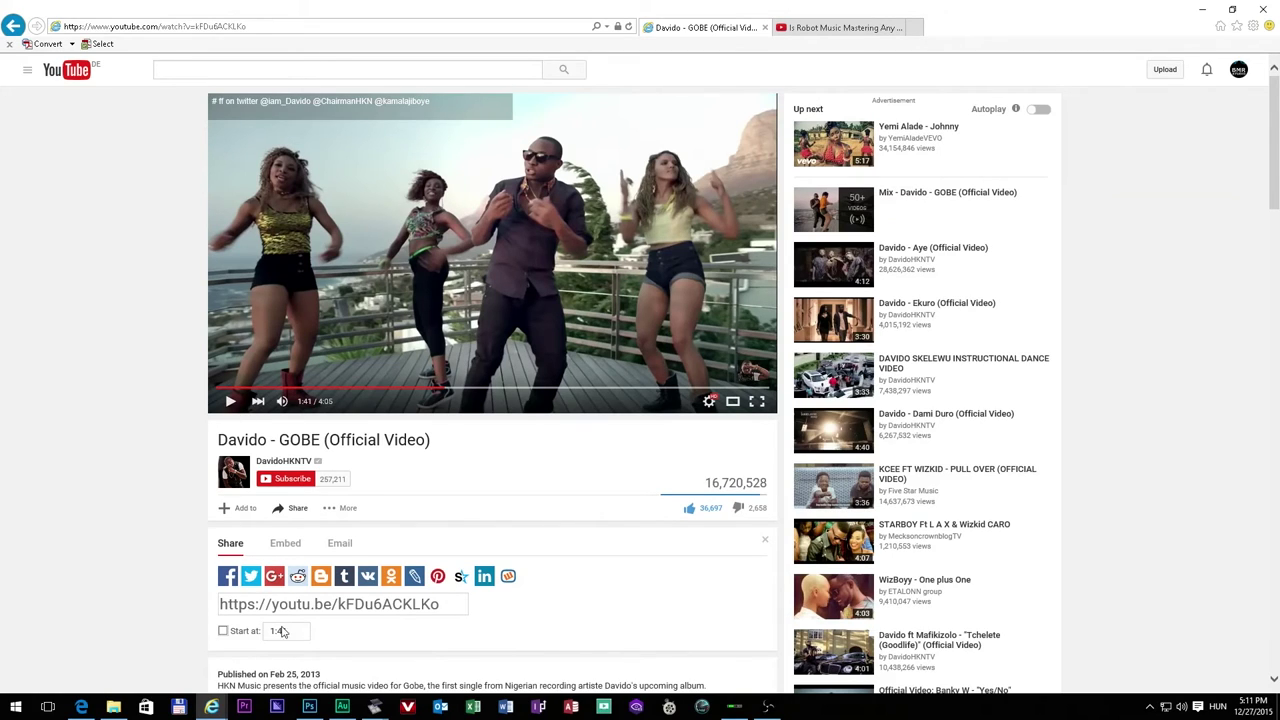
Step: Return to Adobe Audition, select the passage from 2:30.000 to 2:50.000, and start playing it
{"action": "mouse_move", "coordinate": [341, 706]}
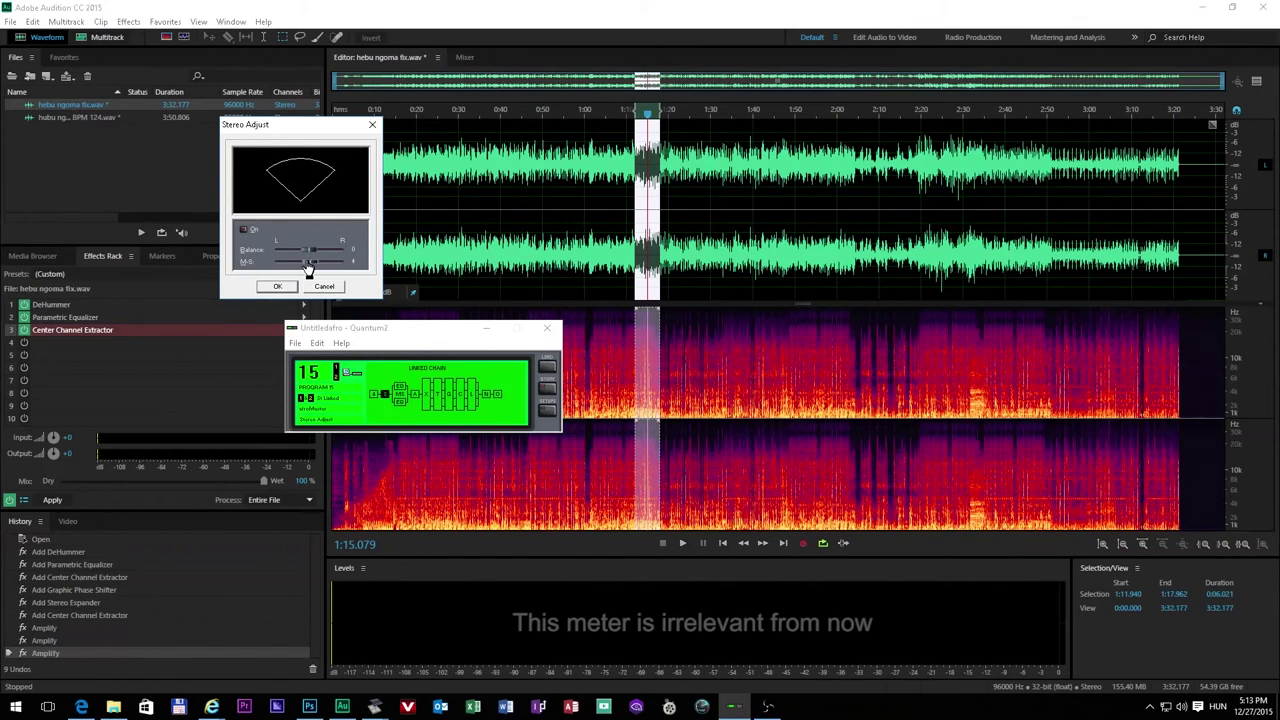
{"action": "left_click", "coordinate": [733, 218]}
{"action": "left_click", "coordinate": [780, 217]}
{"action": "left_click", "coordinate": [809, 220]}
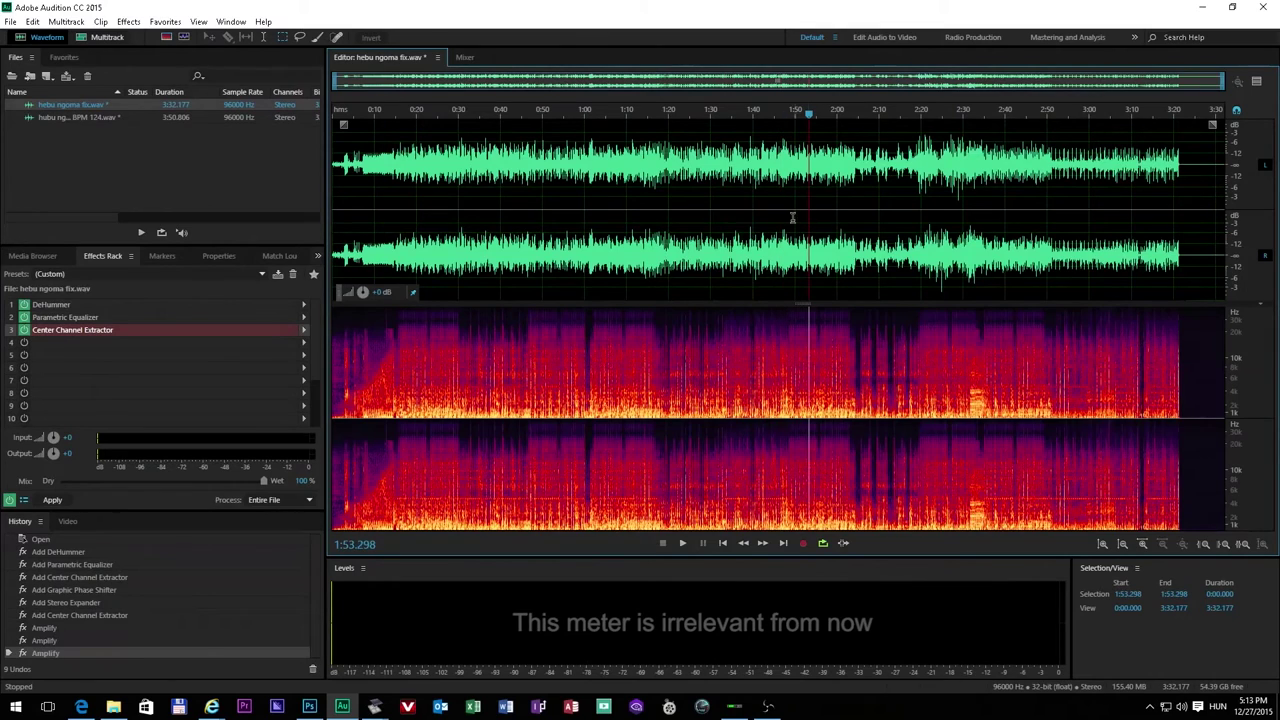
{"action": "left_click_drag", "start_coordinate": [962, 195], "coordinate": [1046, 195]}
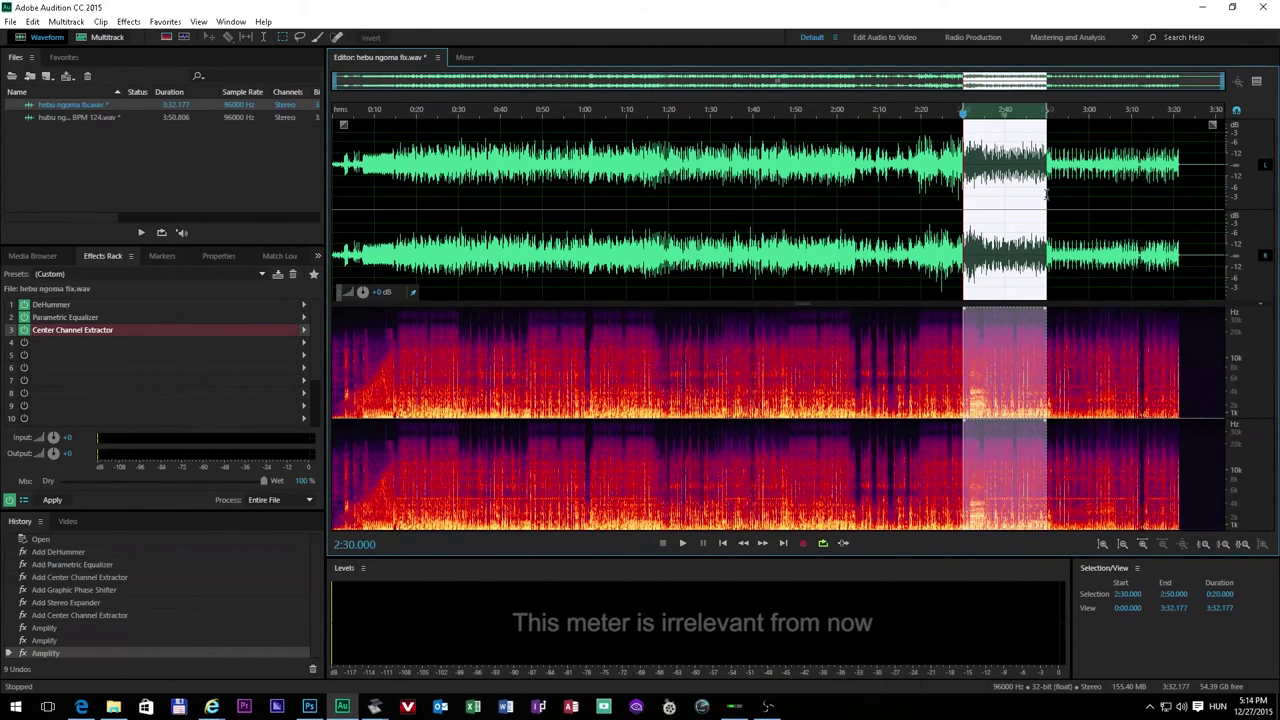
{"action": "left_click", "coordinate": [734, 706]}
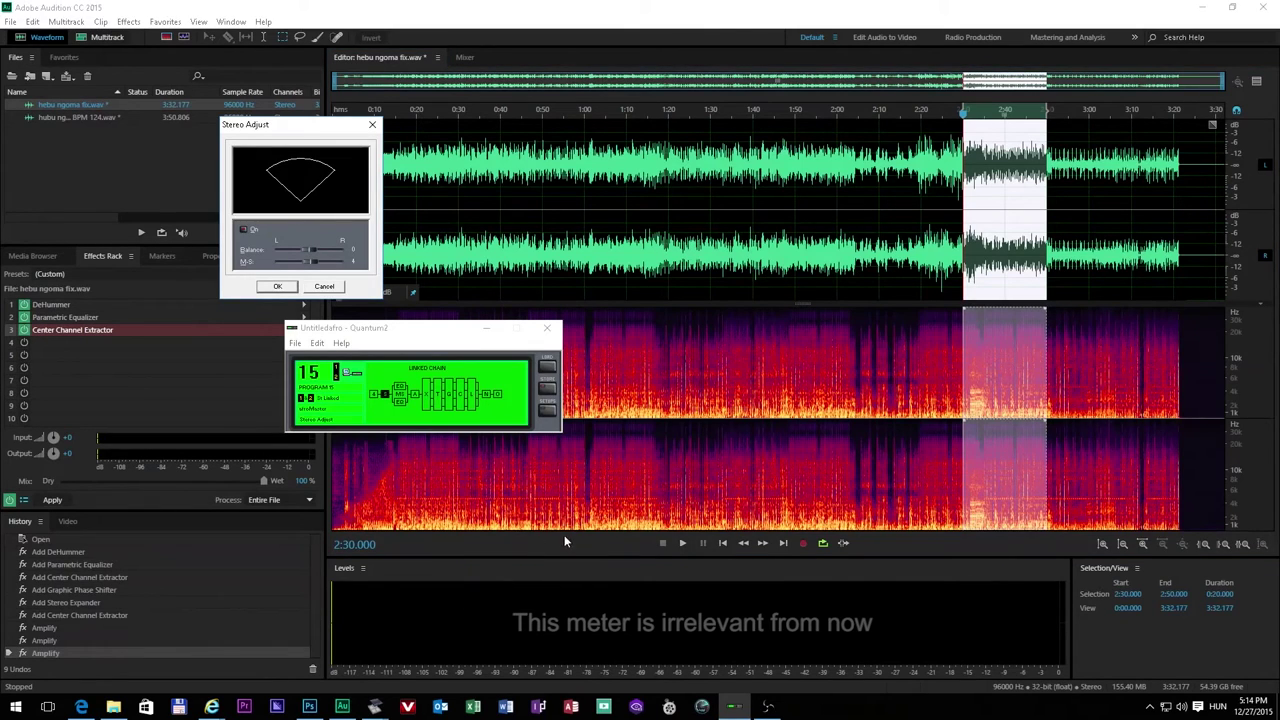
{"action": "left_click", "coordinate": [682, 543]}
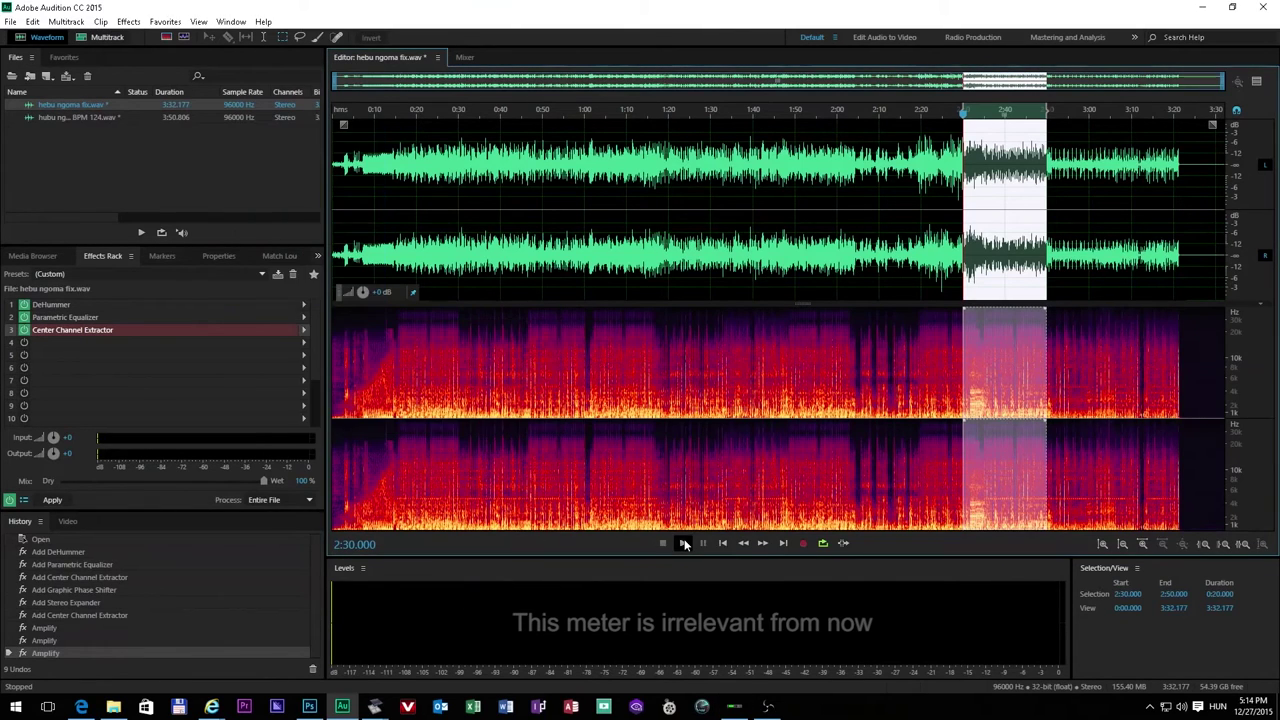
Step: Set the M-S value in Quantum2's Stereo Adjust to 6 while the passage plays, accept it, and stop playback
{"action": "left_click", "coordinate": [734, 706]}
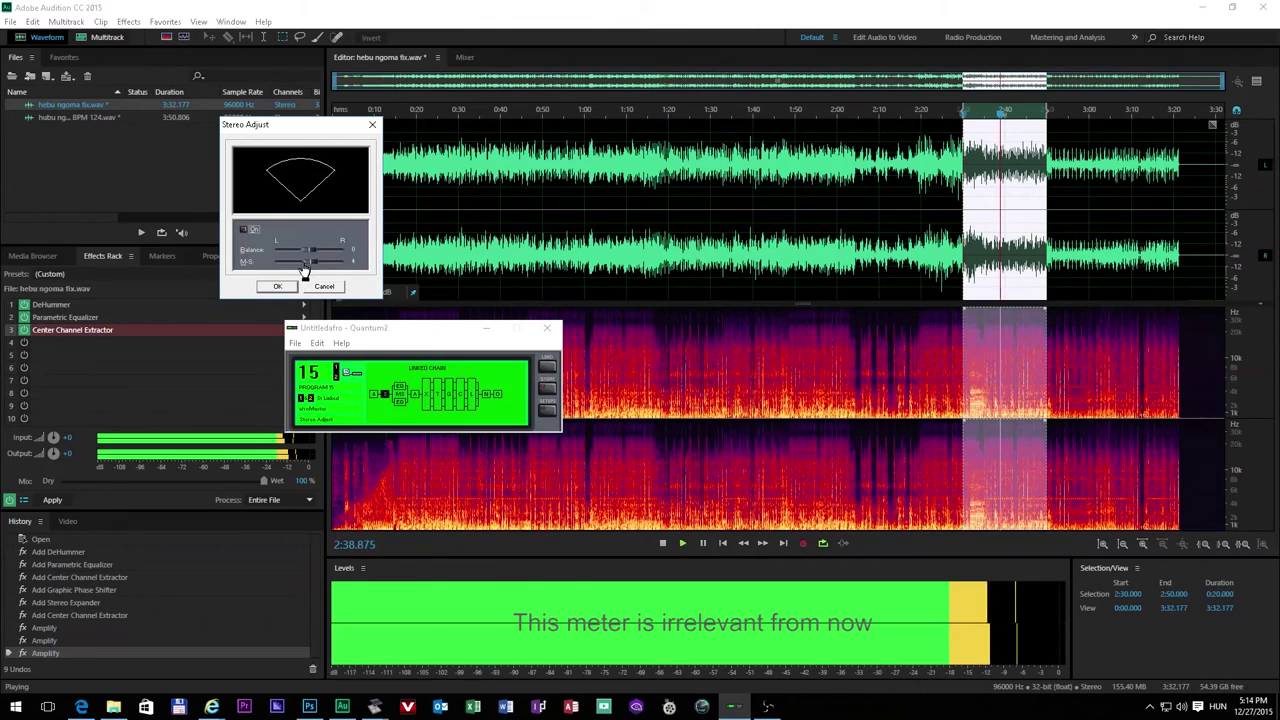
{"action": "mouse_move", "coordinate": [312, 265]}
{"action": "left_mouse_down"}
{"action": "mouse_move", "coordinate": [331, 261]}
{"action": "mouse_move", "coordinate": [291, 261]}
{"action": "mouse_move", "coordinate": [312, 261]}
{"action": "left_mouse_up"}
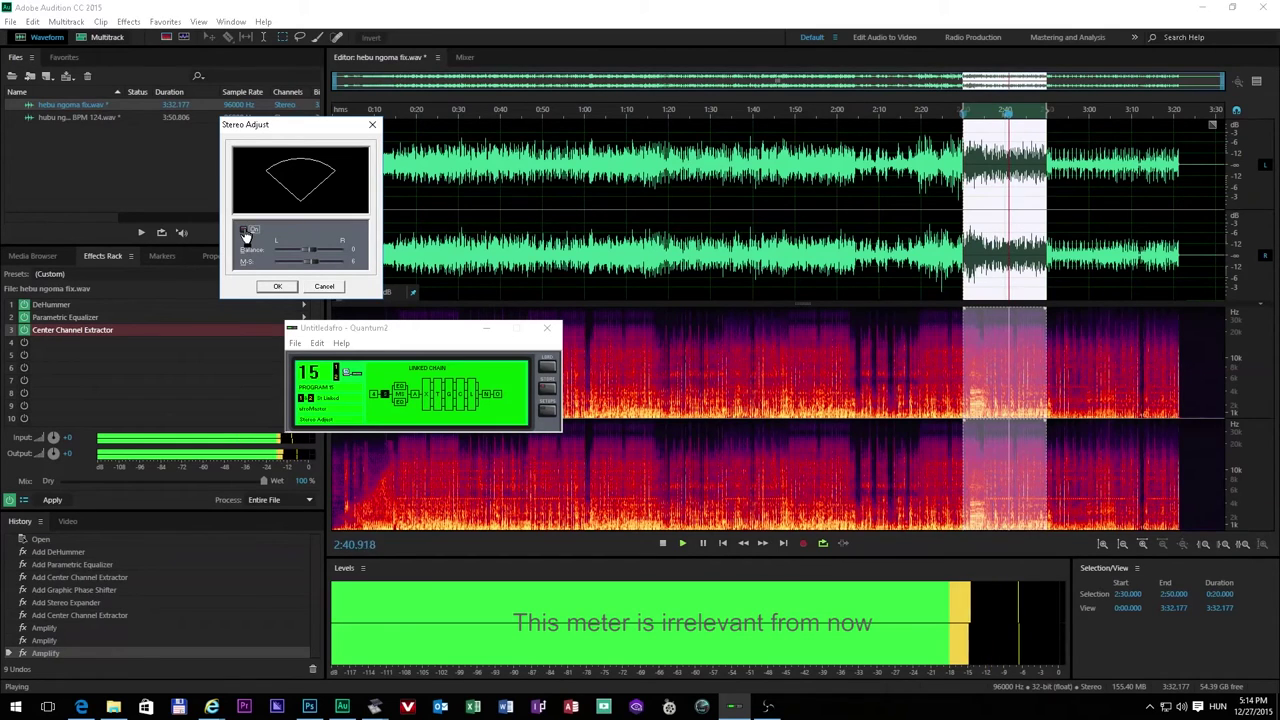
{"action": "left_click", "coordinate": [277, 286]}
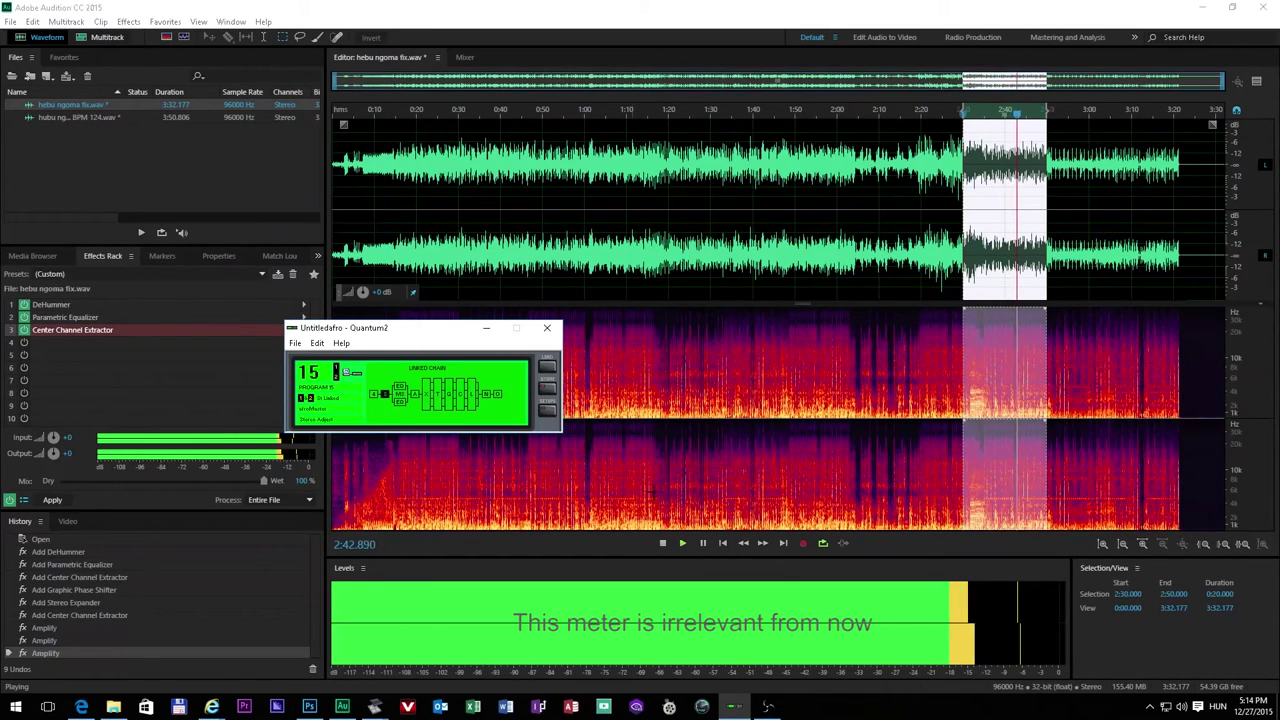
{"action": "left_click", "coordinate": [663, 543]}
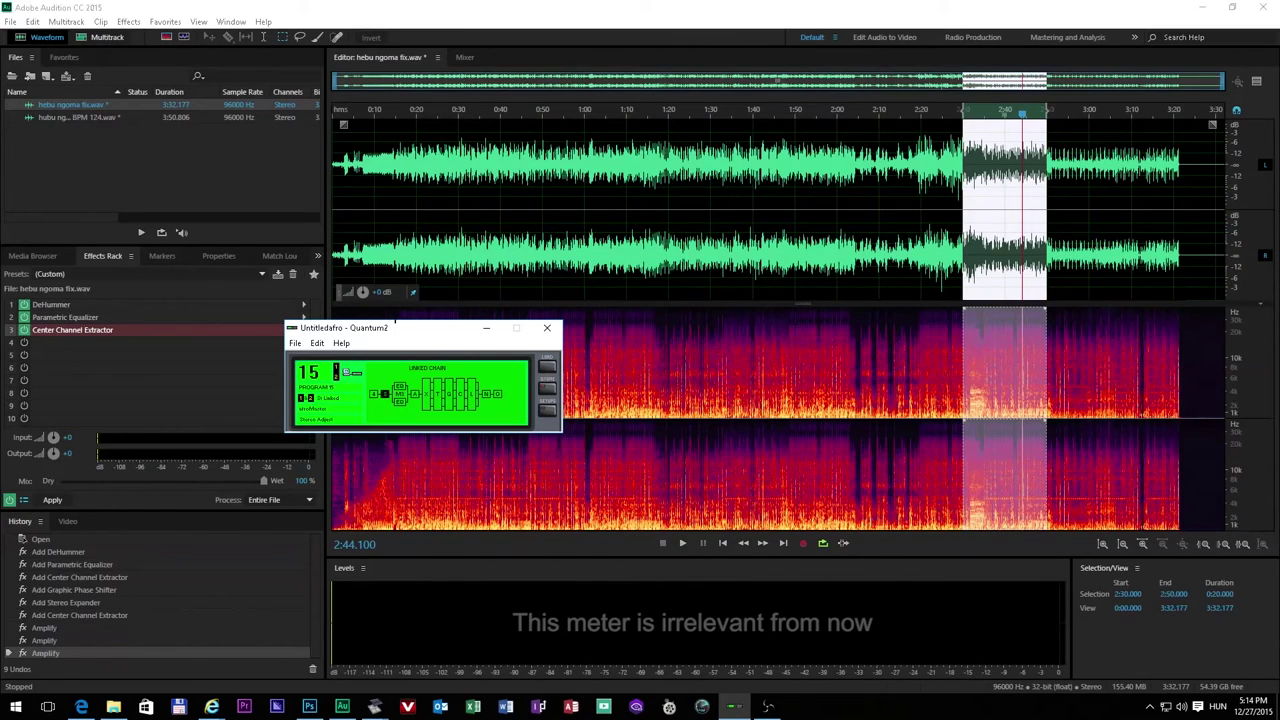
Step: Open the Middle EQ from the Quantum2 linked chain and place its dialog beside the Quantum2 window
{"action": "left_click_drag", "start_coordinate": [420, 338], "coordinate": [432, 288]}
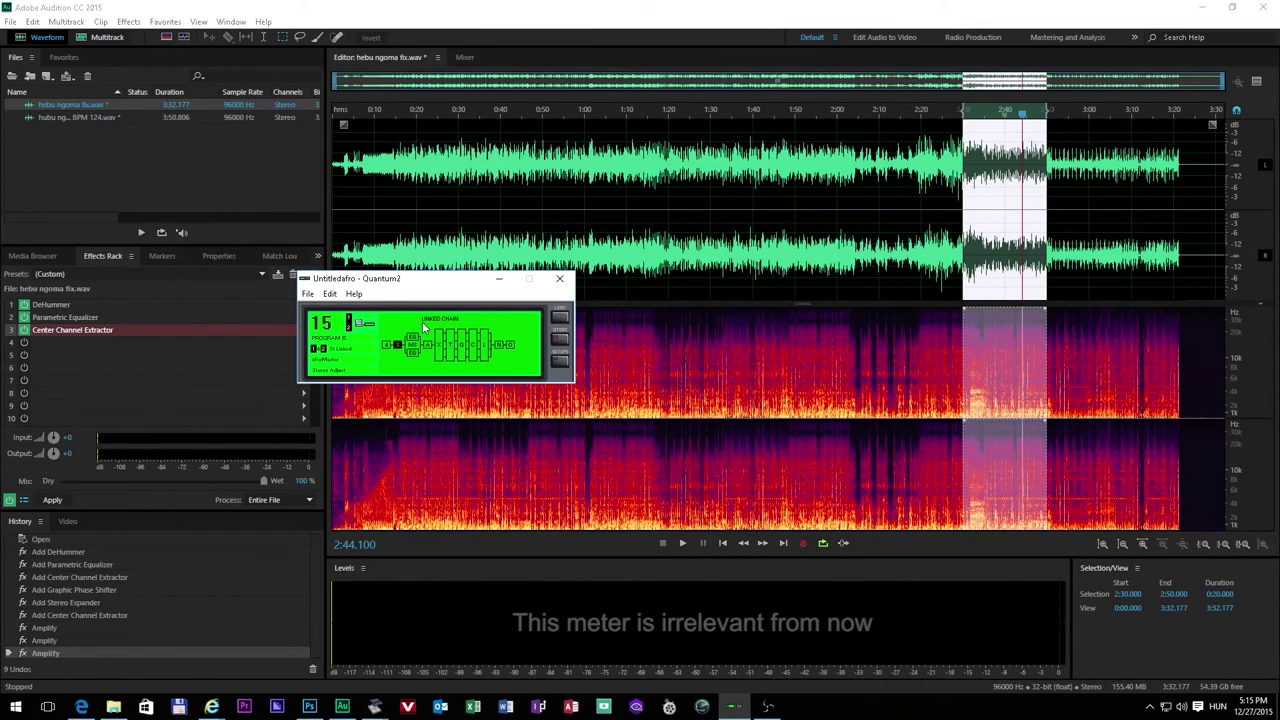
{"action": "double_click", "coordinate": [422, 321]}
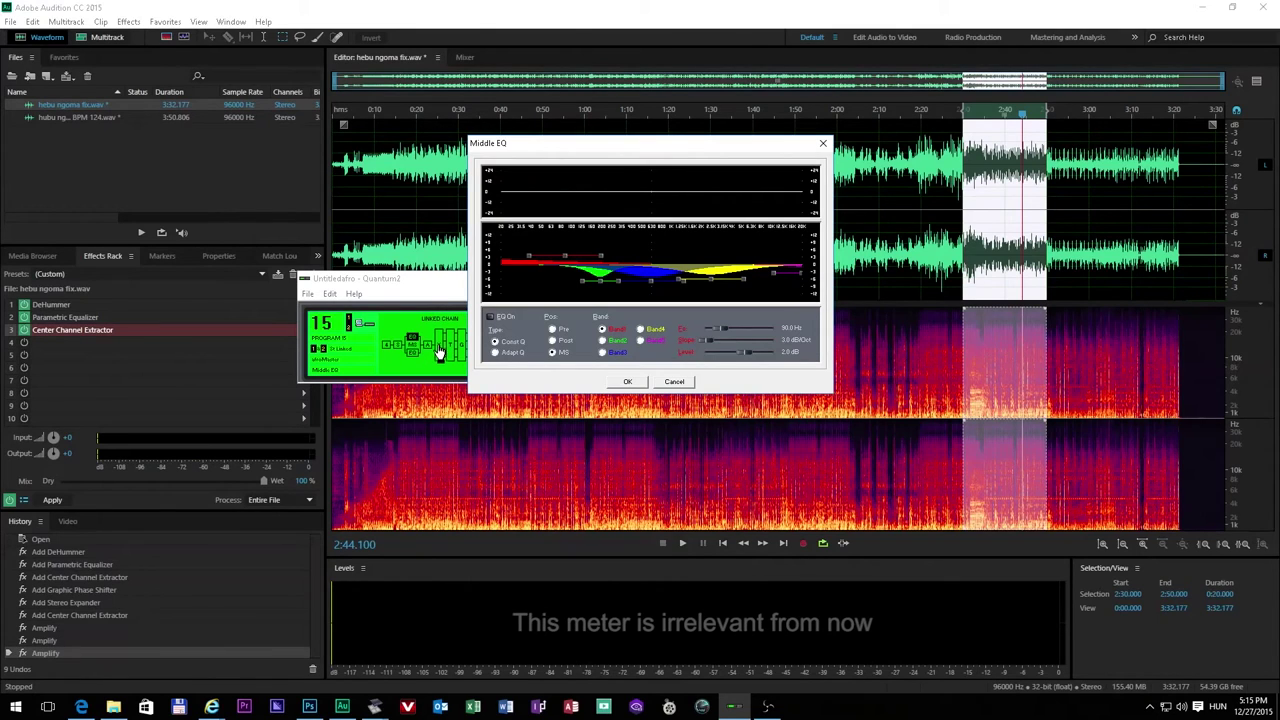
{"action": "left_click_drag", "start_coordinate": [778, 86], "coordinate": [872, 182]}
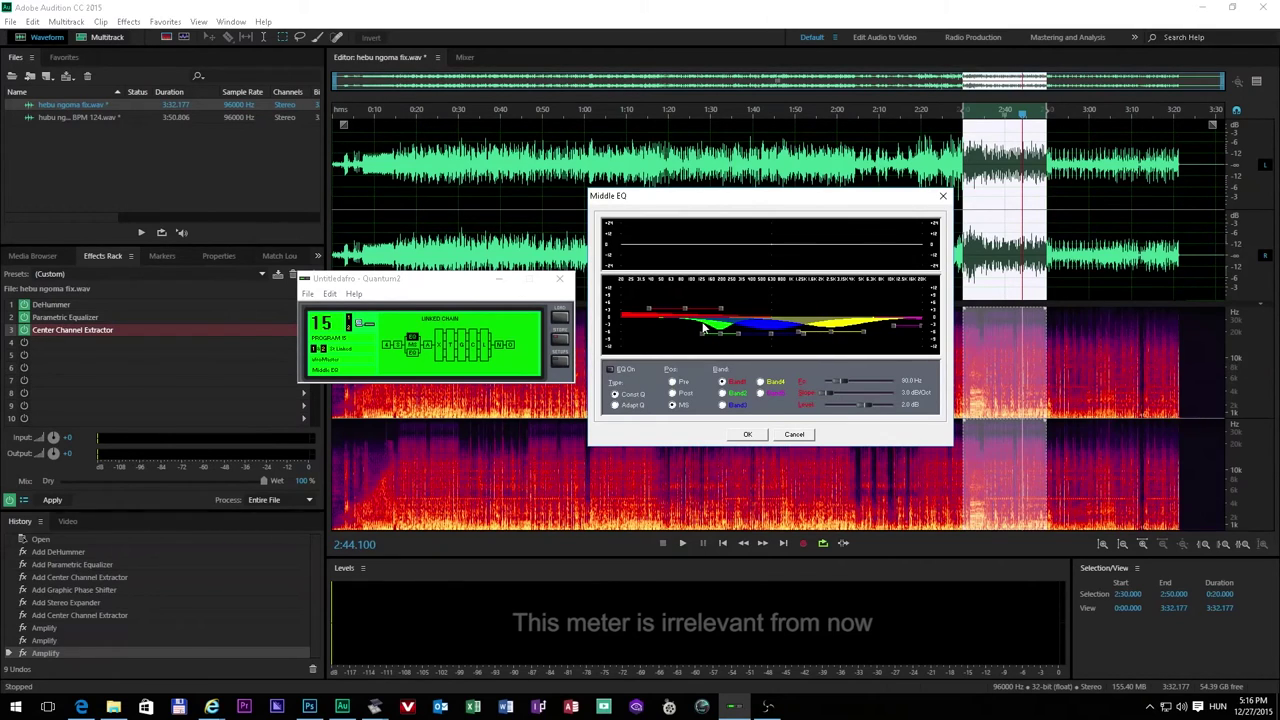
Step: Bring up the Davido - GOBE video page for reference, return to the Middle EQ, and switch the EQ on
{"action": "left_click", "coordinate": [212, 707]}
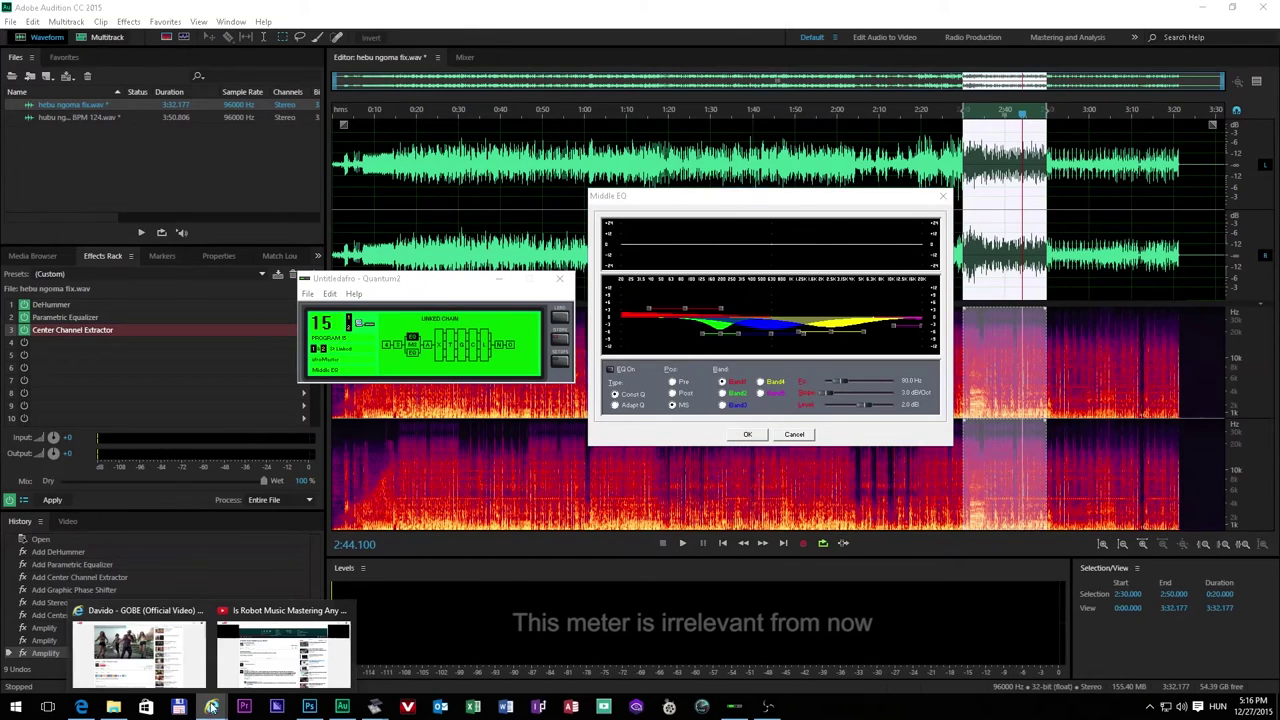
{"action": "left_click", "coordinate": [131, 648]}
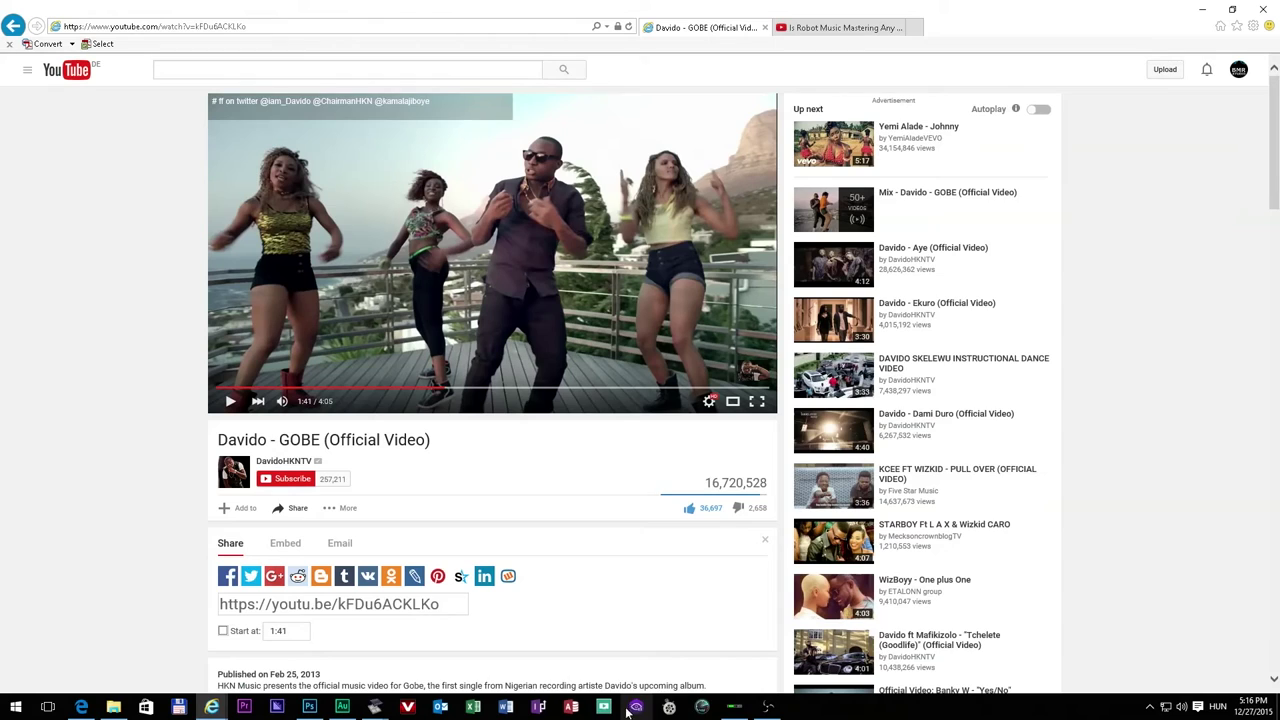
{"action": "left_click", "coordinate": [734, 707]}
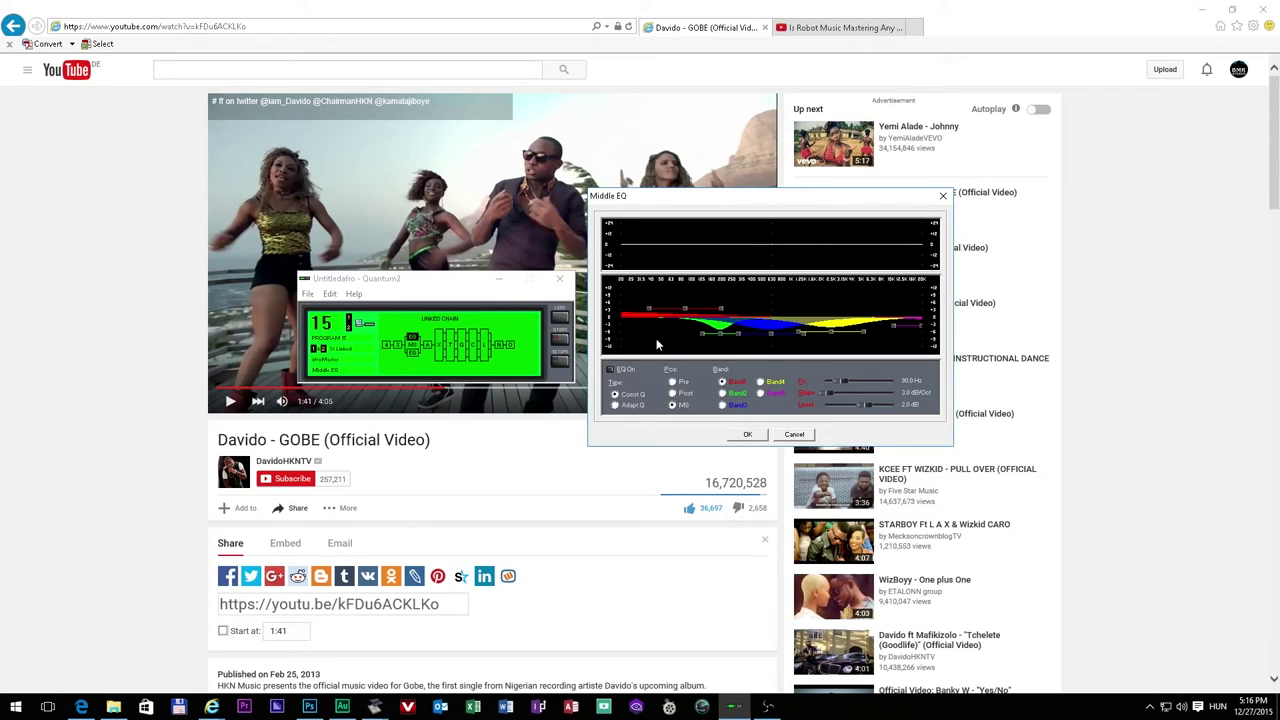
{"action": "left_click", "coordinate": [610, 369]}
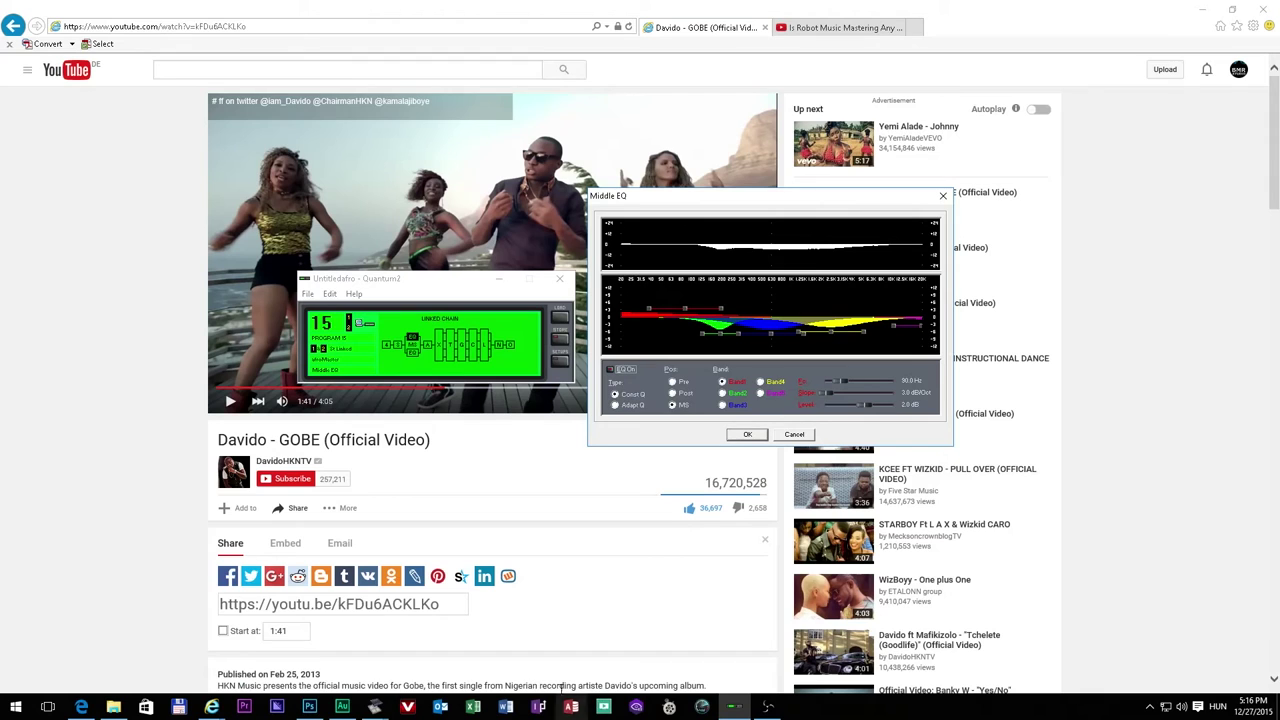
Step: Play the selected passage in Adobe Audition, set the Middle EQ's Band2 level to -3.5 dB, accept it, and stop playback
{"action": "left_click", "coordinate": [343, 707]}
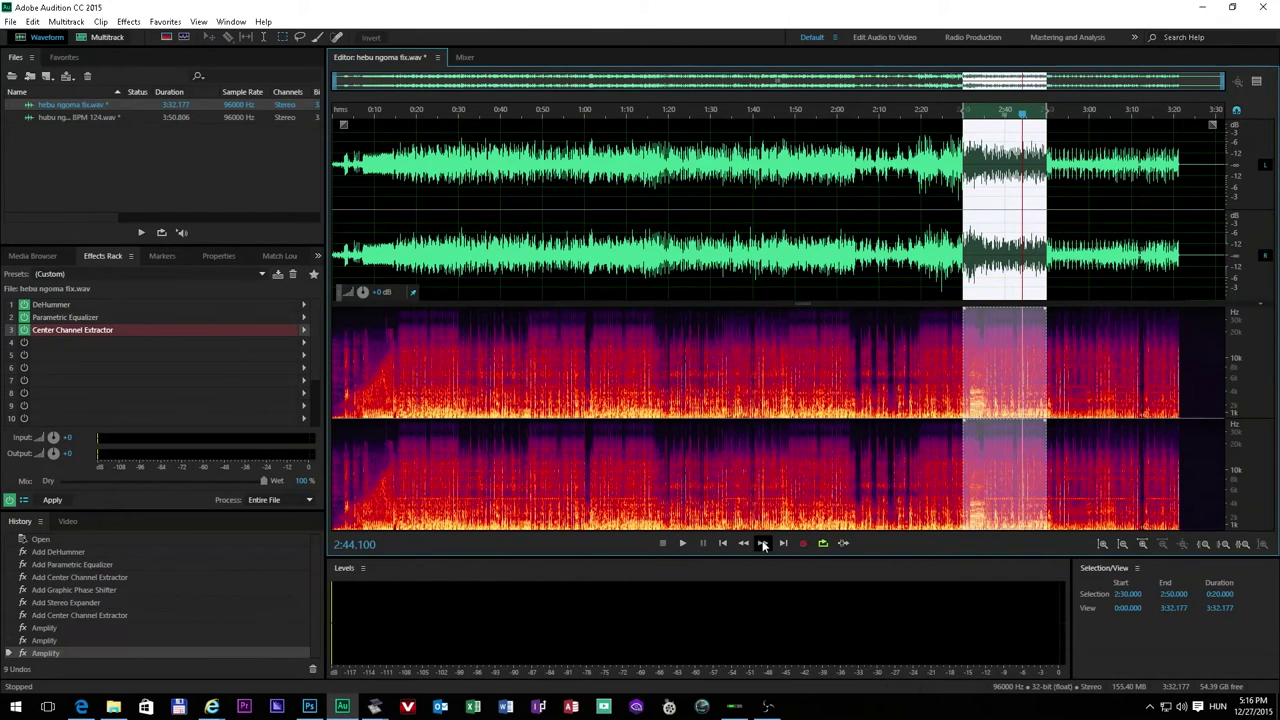
{"action": "key", "text": "space"}
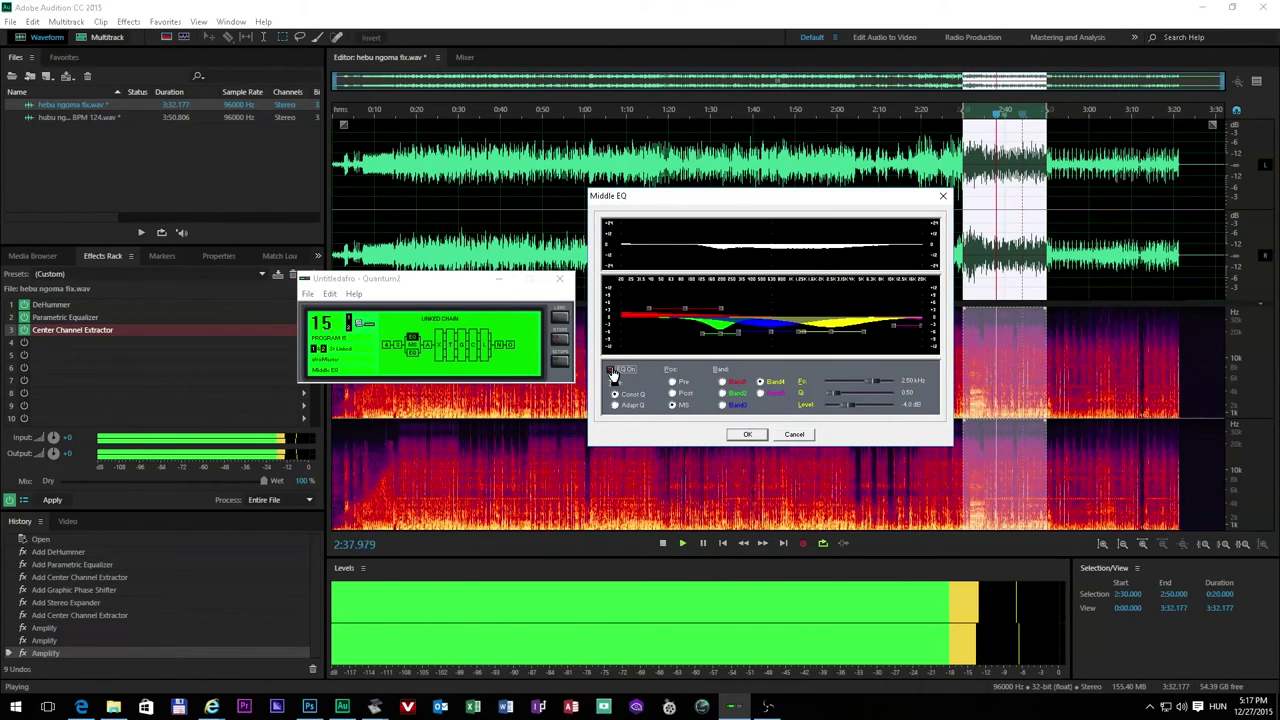
{"action": "left_click", "coordinate": [722, 393]}
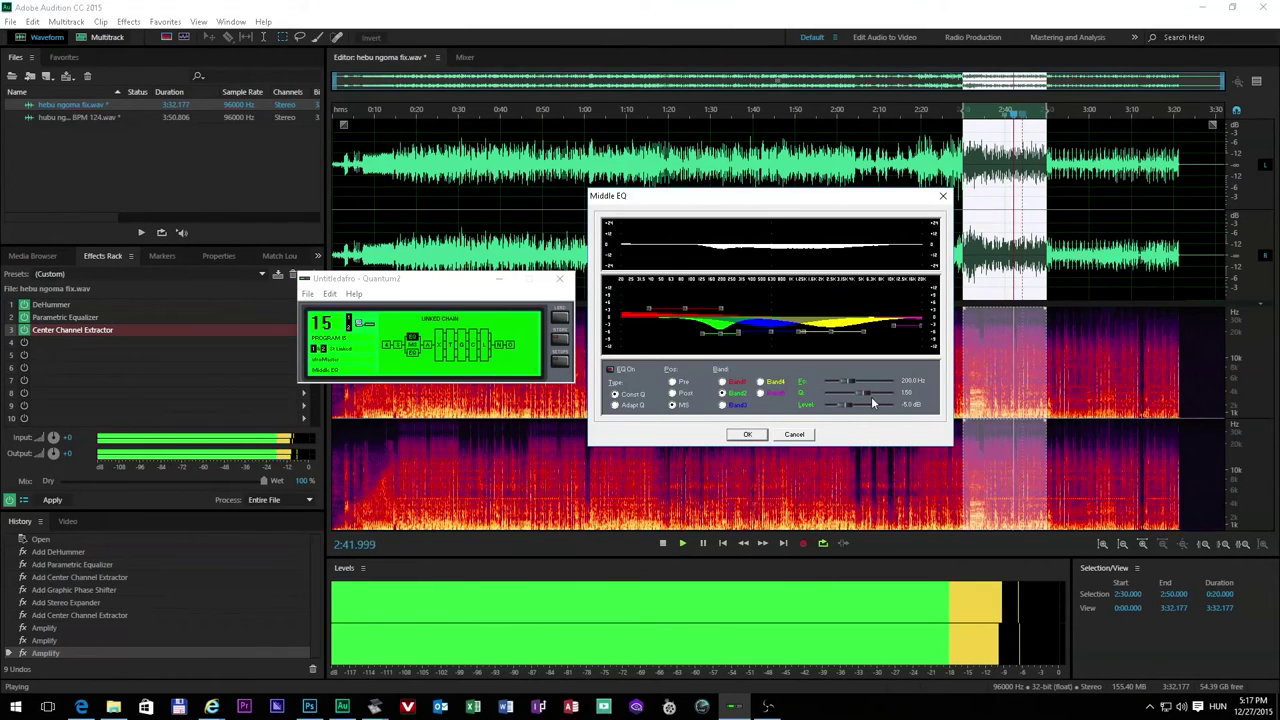
{"action": "left_click_drag", "start_coordinate": [846, 412], "coordinate": [852, 412]}
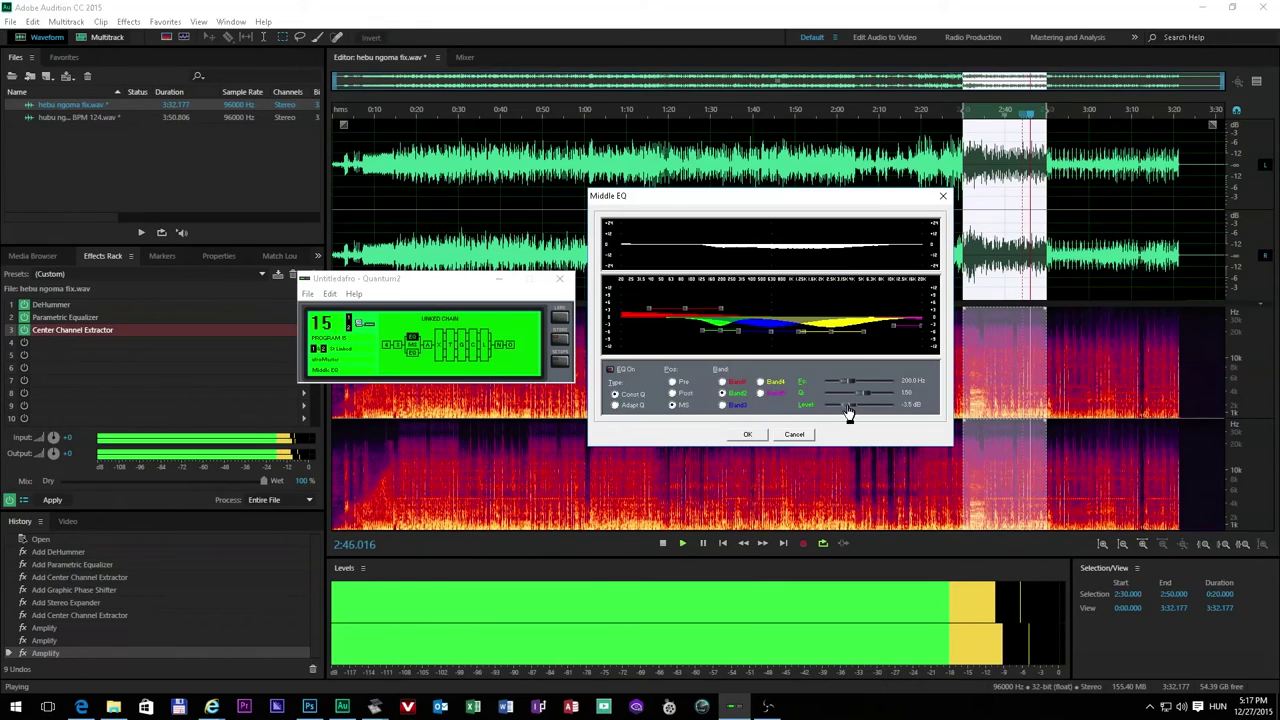
{"action": "left_click", "coordinate": [747, 434]}
{"action": "left_click", "coordinate": [662, 543]}
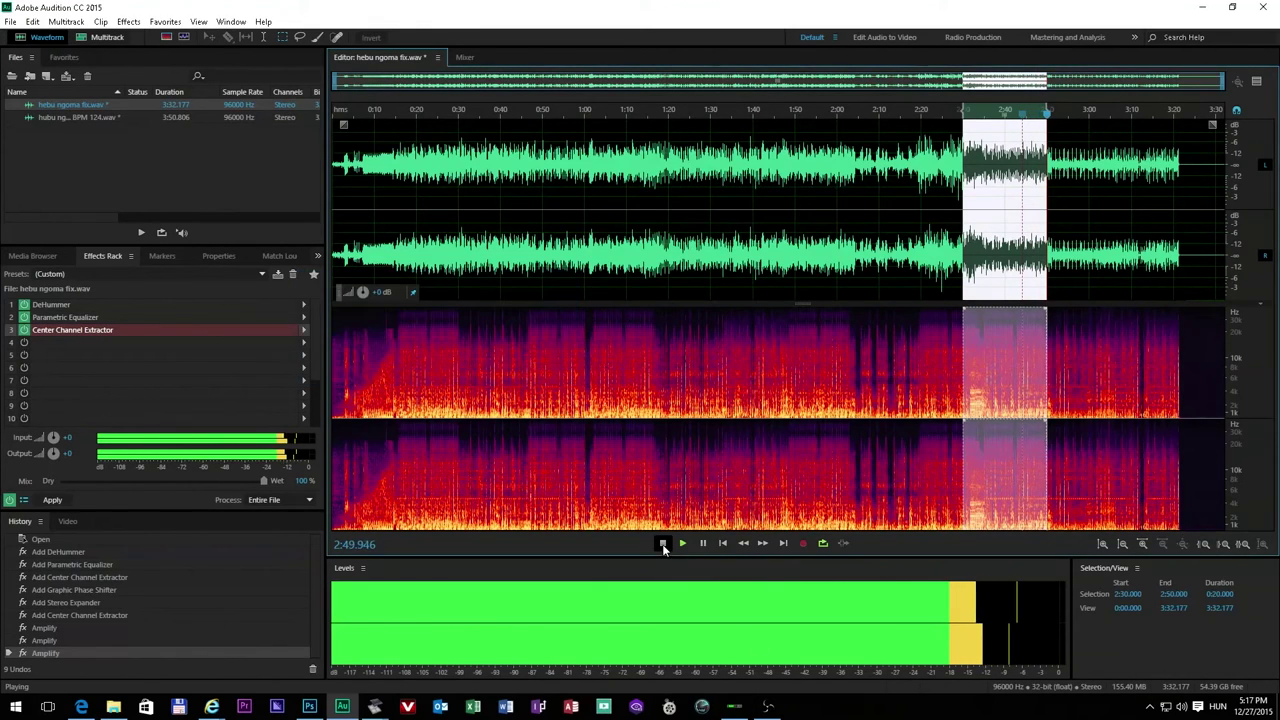
Step: Open the Side EQ from the Quantum2 linked chain and set its Band5 level to 1.0 dB
{"action": "left_click", "coordinate": [734, 707]}
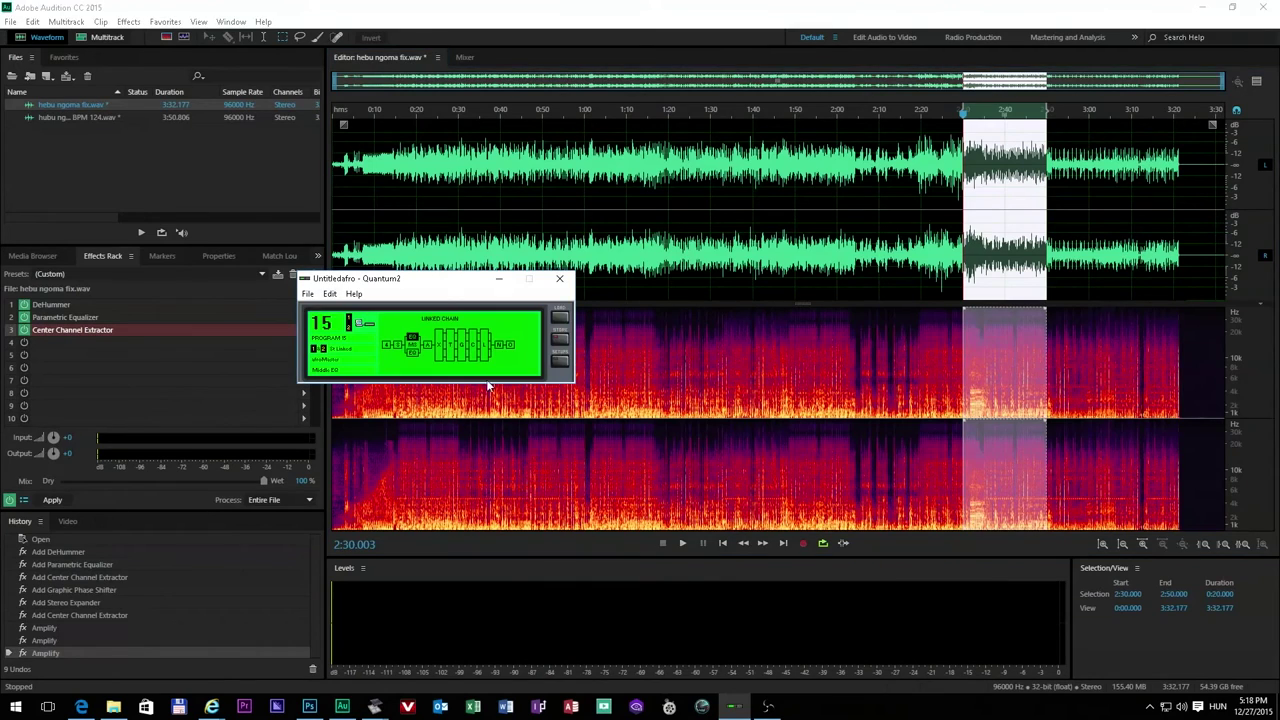
{"action": "left_click_drag", "start_coordinate": [445, 286], "coordinate": [466, 198]}
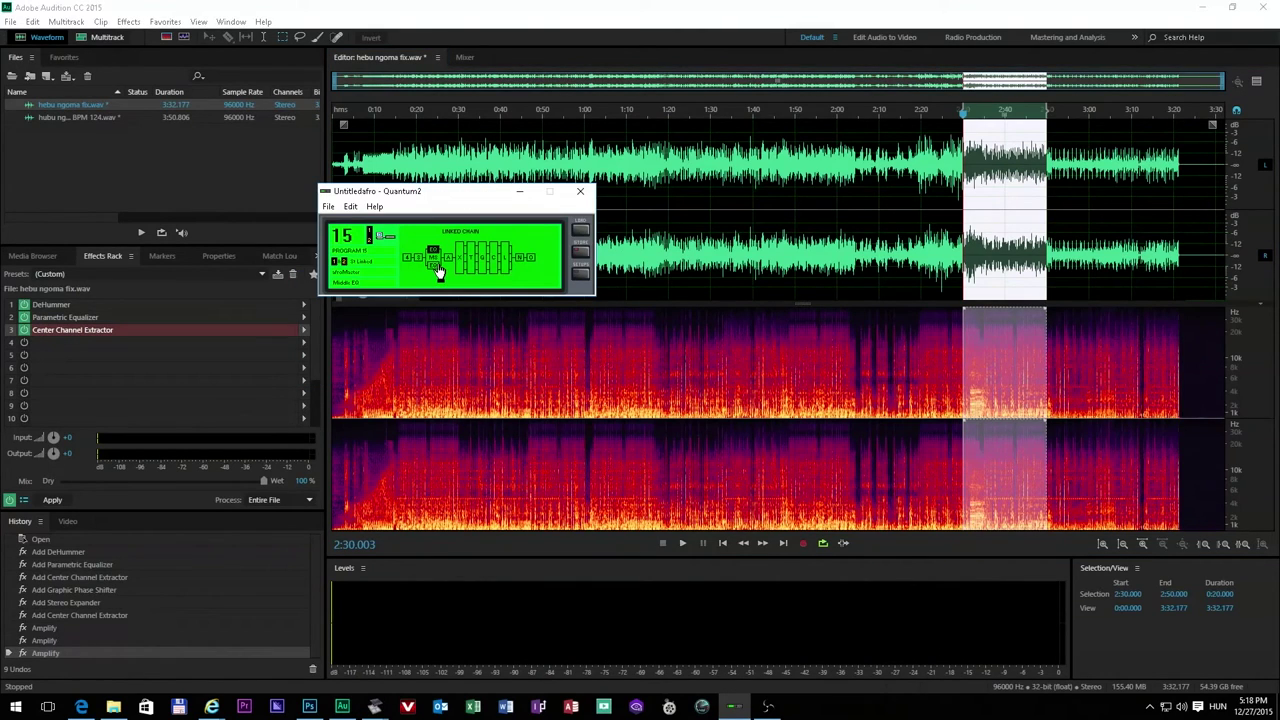
{"action": "double_click", "coordinate": [434, 273]}
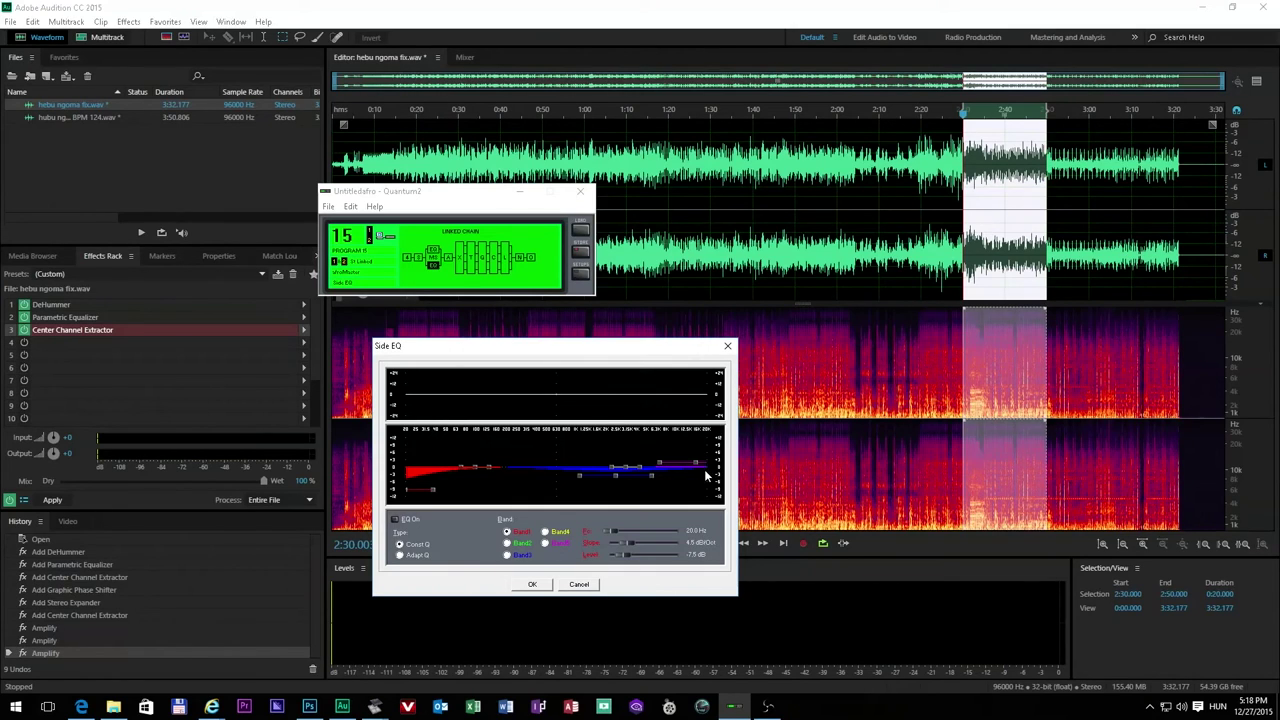
{"action": "left_click_drag", "start_coordinate": [697, 470], "coordinate": [698, 467]}
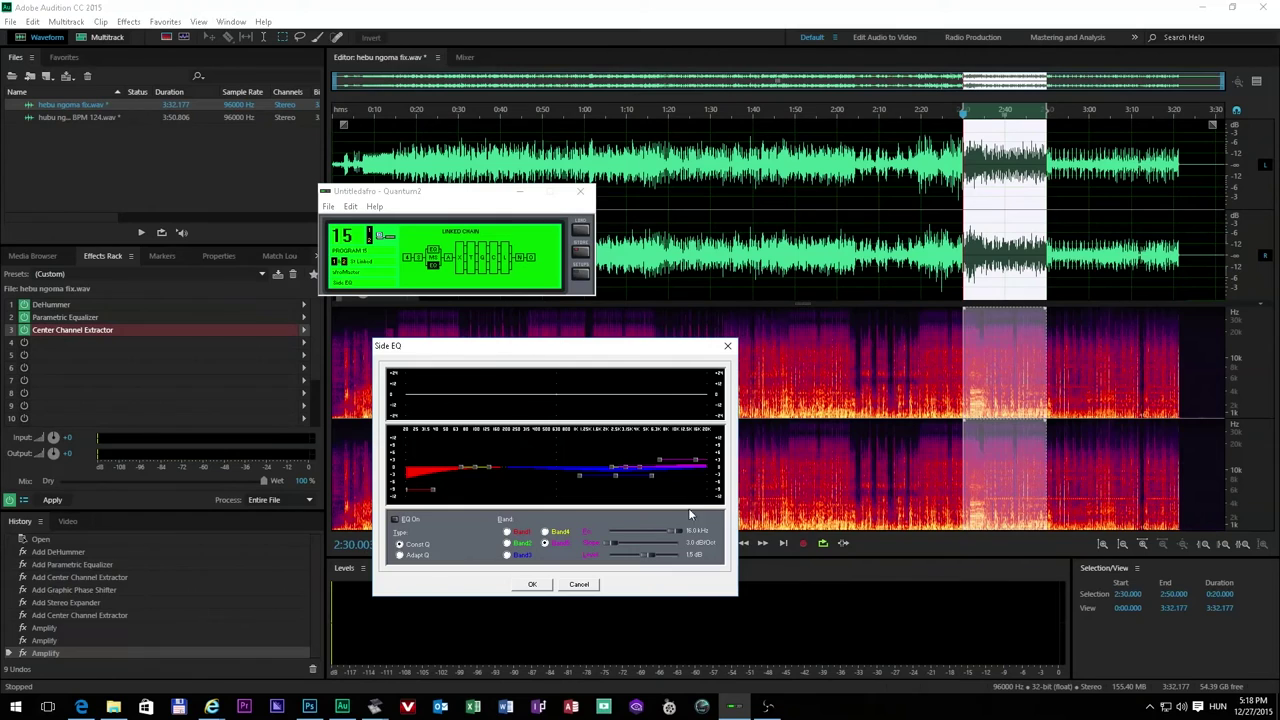
{"action": "left_click_drag", "start_coordinate": [648, 554], "coordinate": [646, 554]}
Step: Arrange the Side EQ dialog and the Quantum2 window side by side, clear of the playback controls
{"action": "left_click_drag", "start_coordinate": [609, 347], "coordinate": [840, 132]}
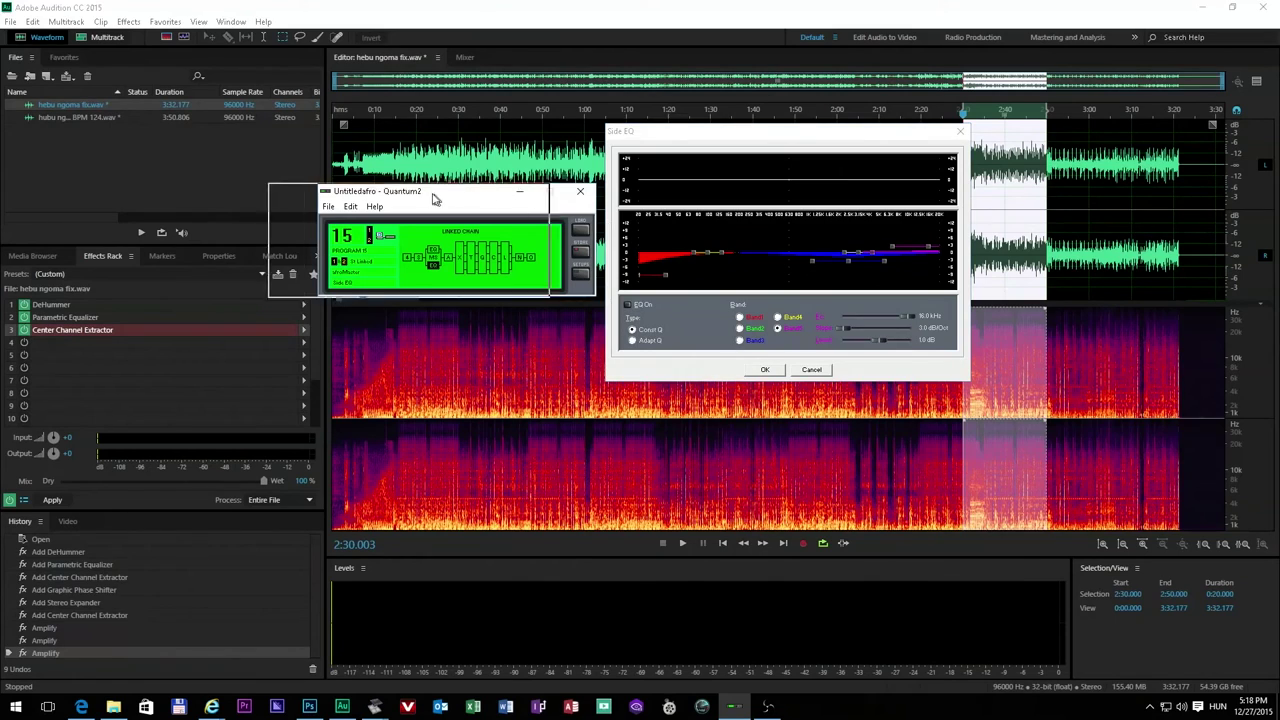
{"action": "left_click_drag", "start_coordinate": [490, 194], "coordinate": [418, 190]}
{"action": "left_click_drag", "start_coordinate": [699, 140], "coordinate": [638, 186]}
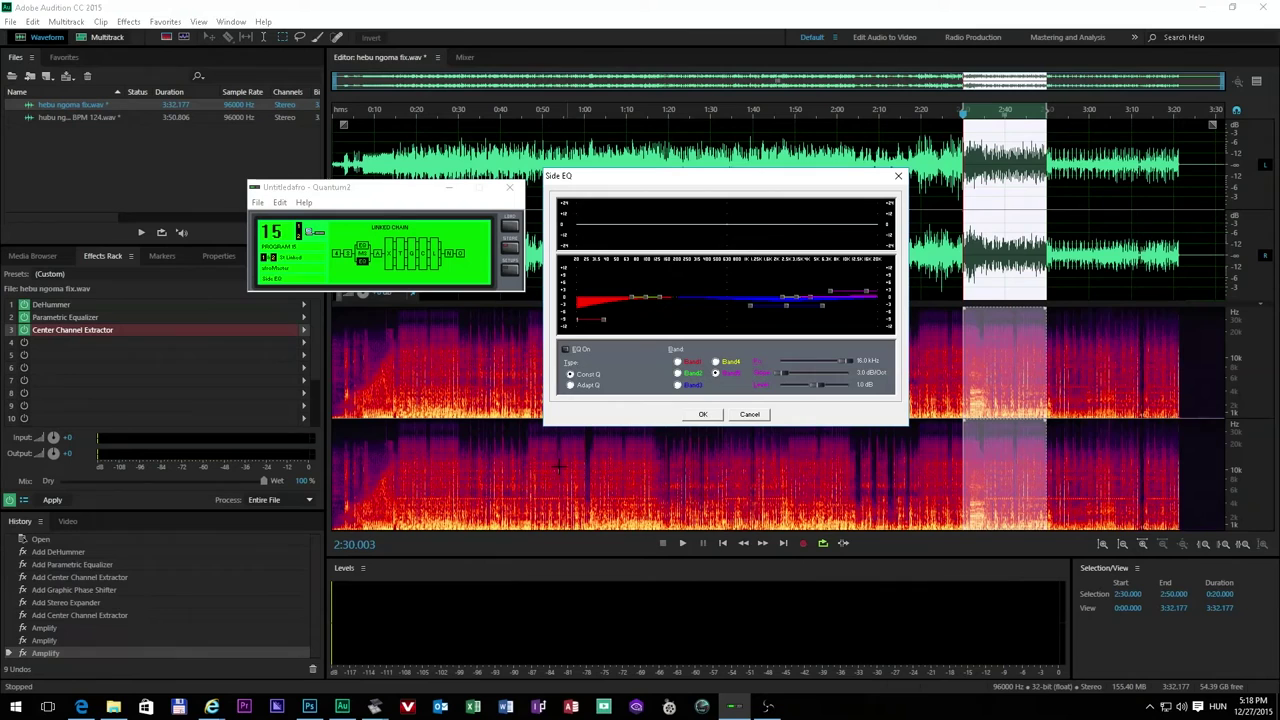
{"action": "left_click", "coordinate": [310, 707]}
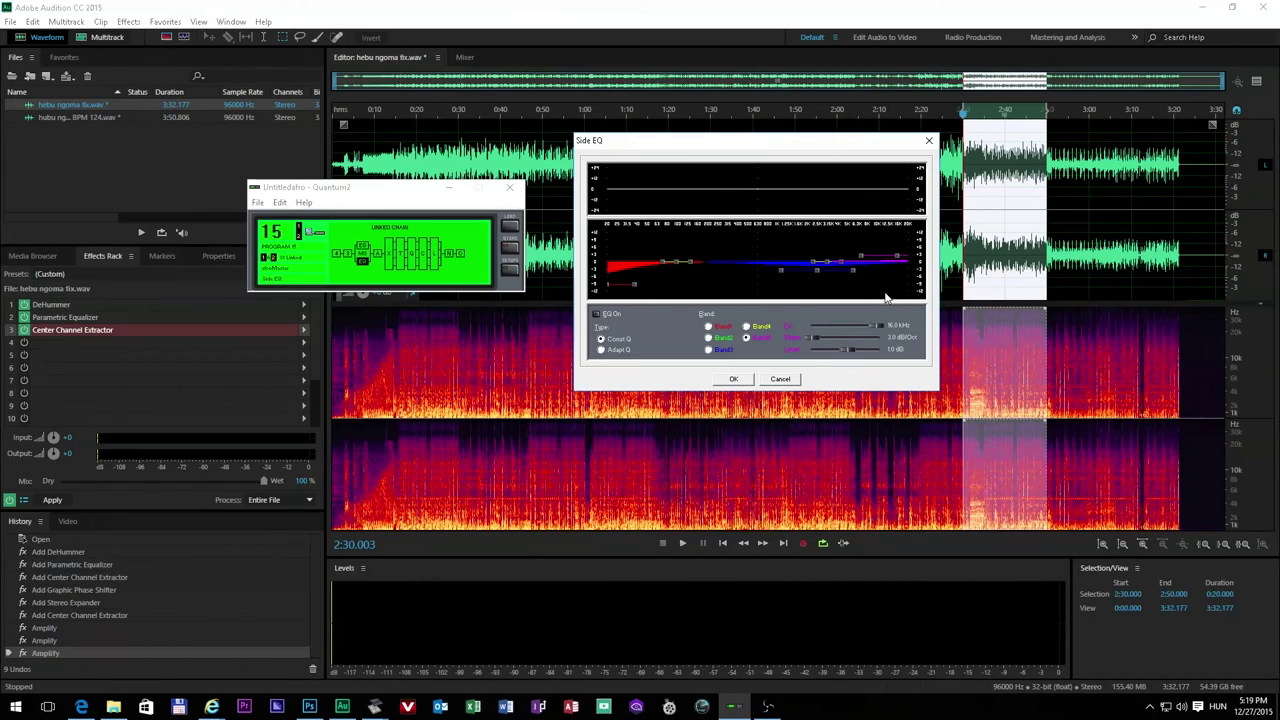
{"action": "left_click_drag", "start_coordinate": [780, 148], "coordinate": [763, 108]}
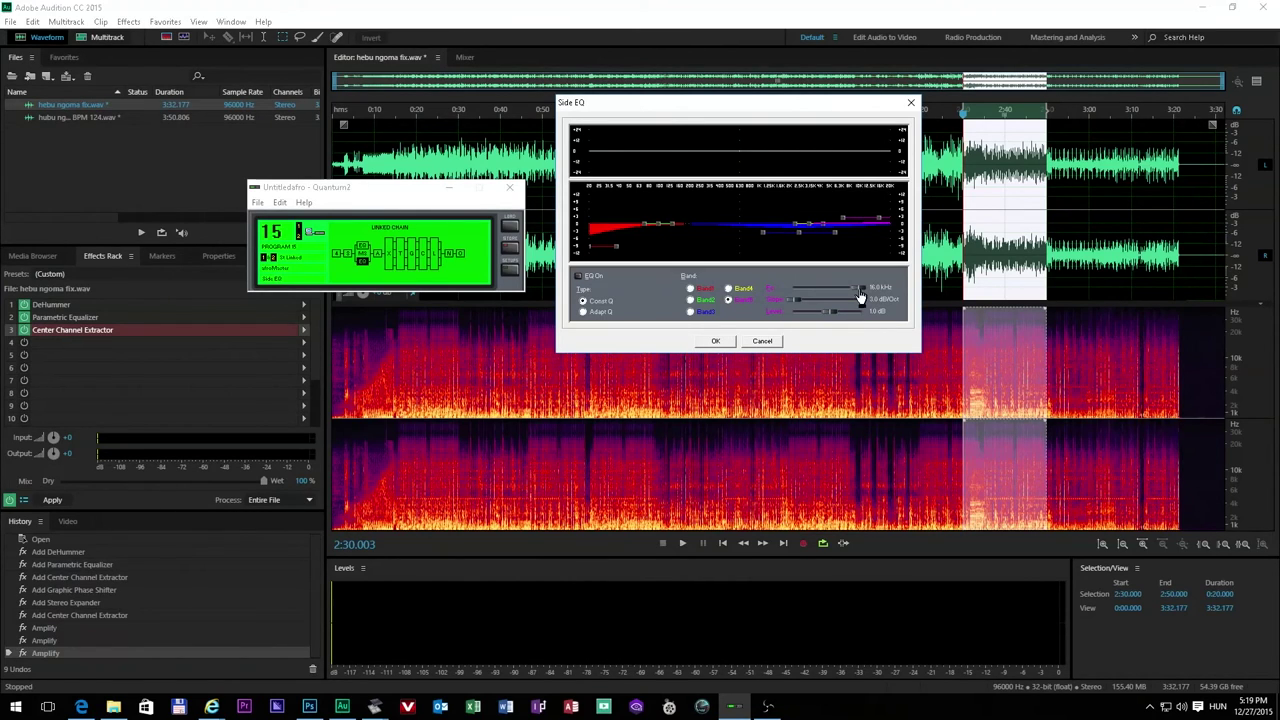
Step: Set the Side EQ's Band5 frequency to 12.5 kHz, switch the EQ on, and accept it after auditioning the passage
{"action": "left_click_drag", "start_coordinate": [857, 287], "coordinate": [855, 287]}
{"action": "left_click", "coordinate": [577, 276]}
{"action": "left_click", "coordinate": [683, 543]}
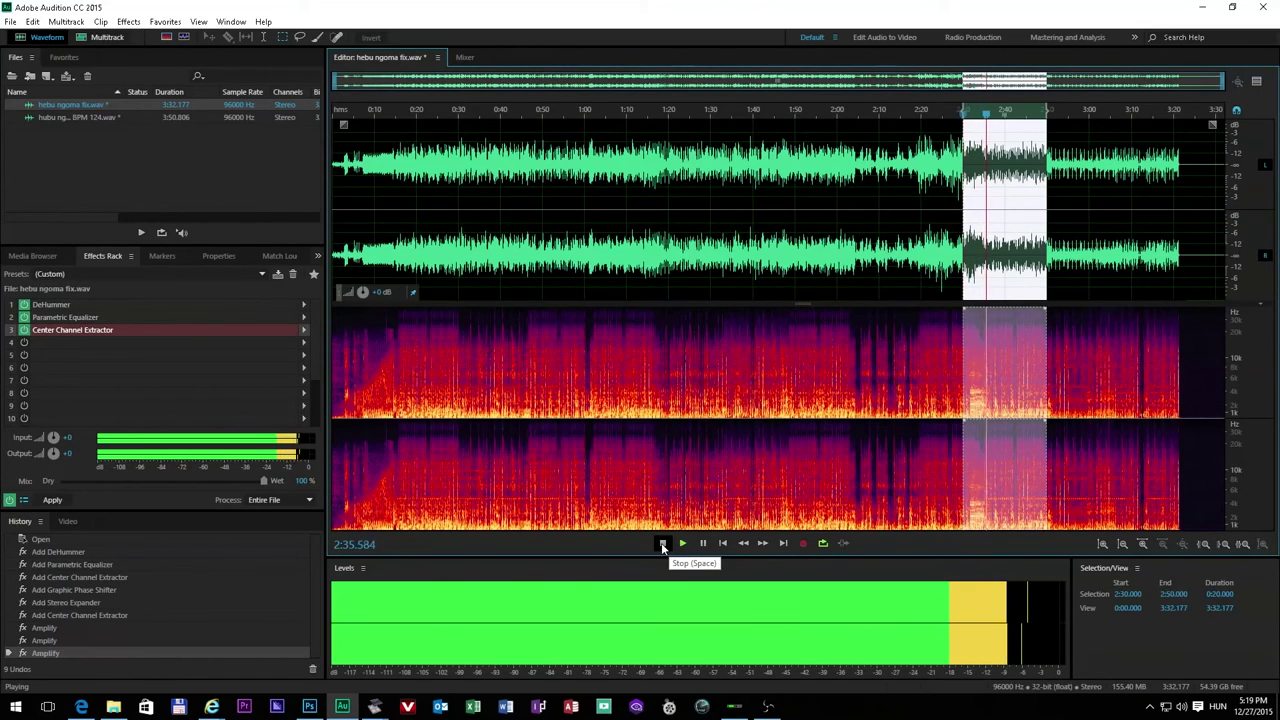
{"action": "left_click", "coordinate": [662, 544]}
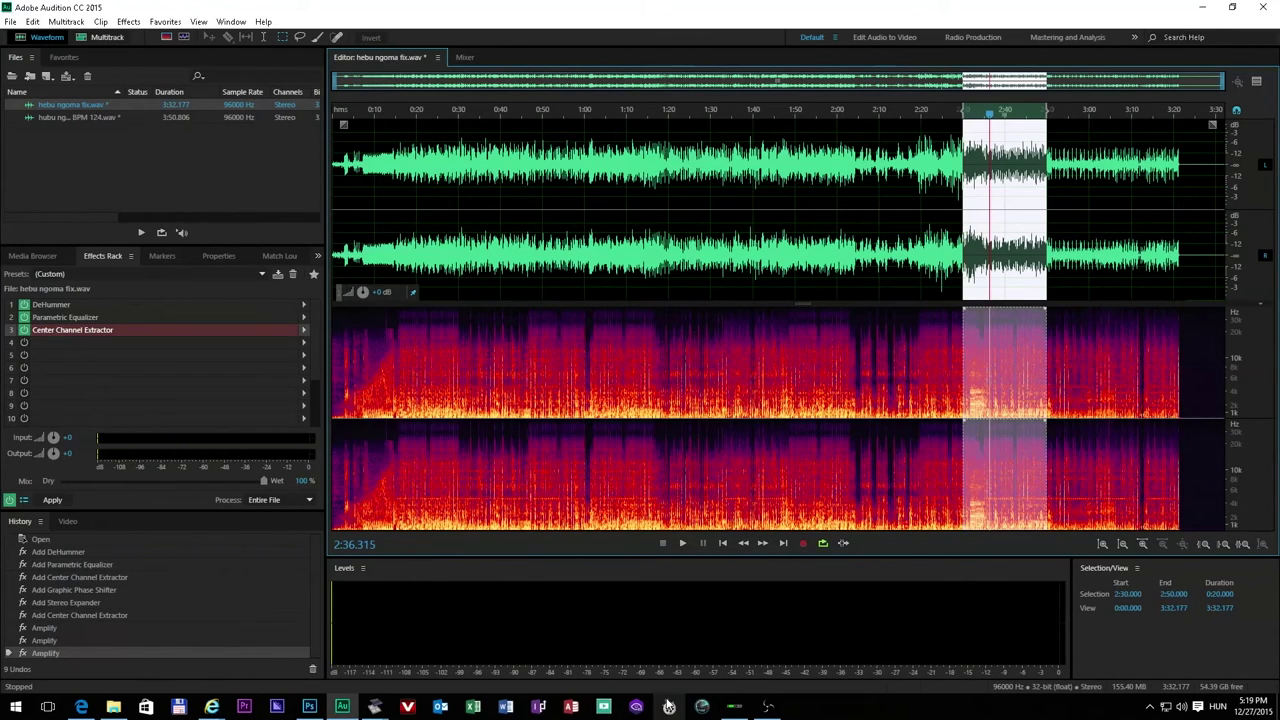
{"action": "left_click", "coordinate": [734, 706]}
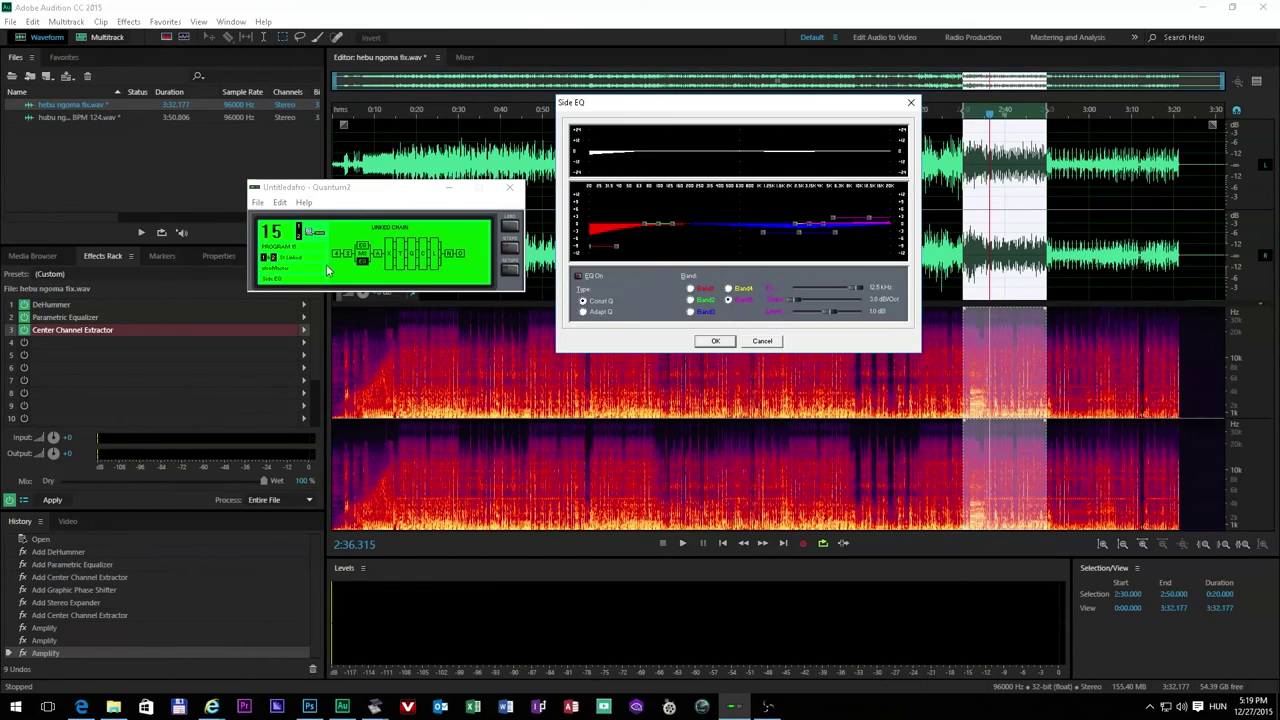
{"action": "left_click", "coordinate": [714, 342]}
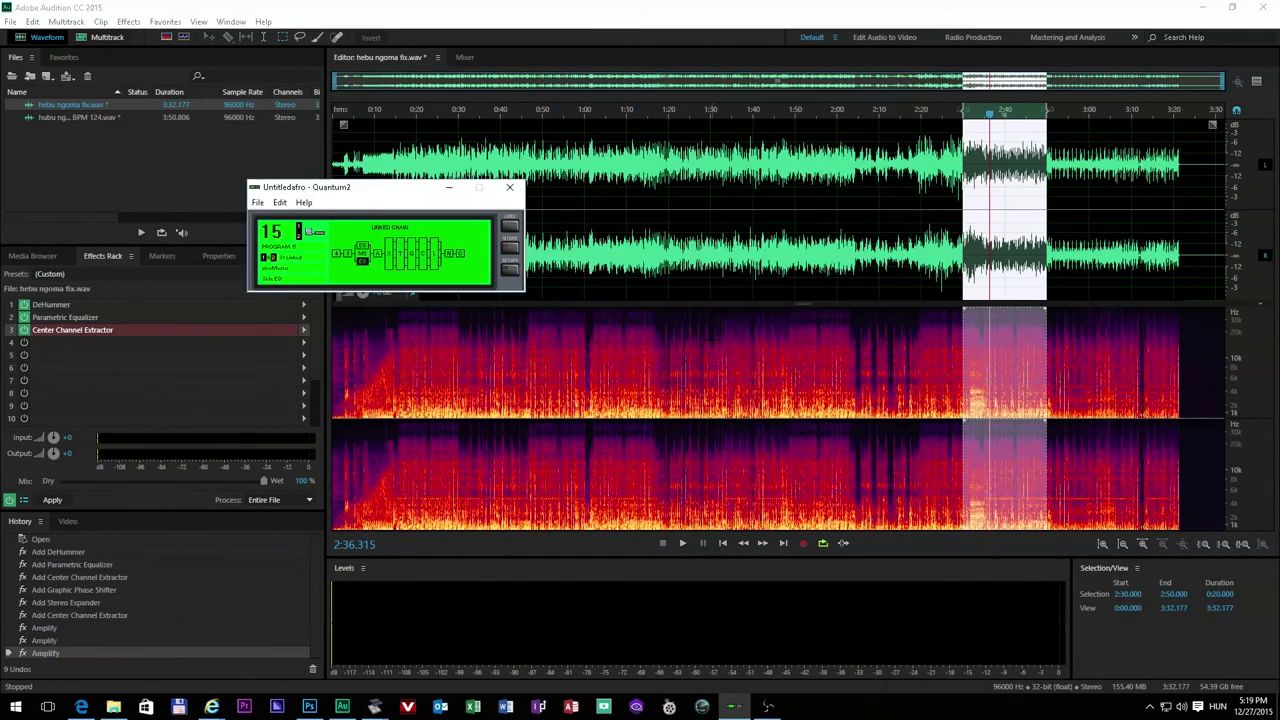
Step: Open the Ambience settings from the linked chain and place the dialog beside the Quantum2 window
{"action": "double_click", "coordinate": [377, 256]}
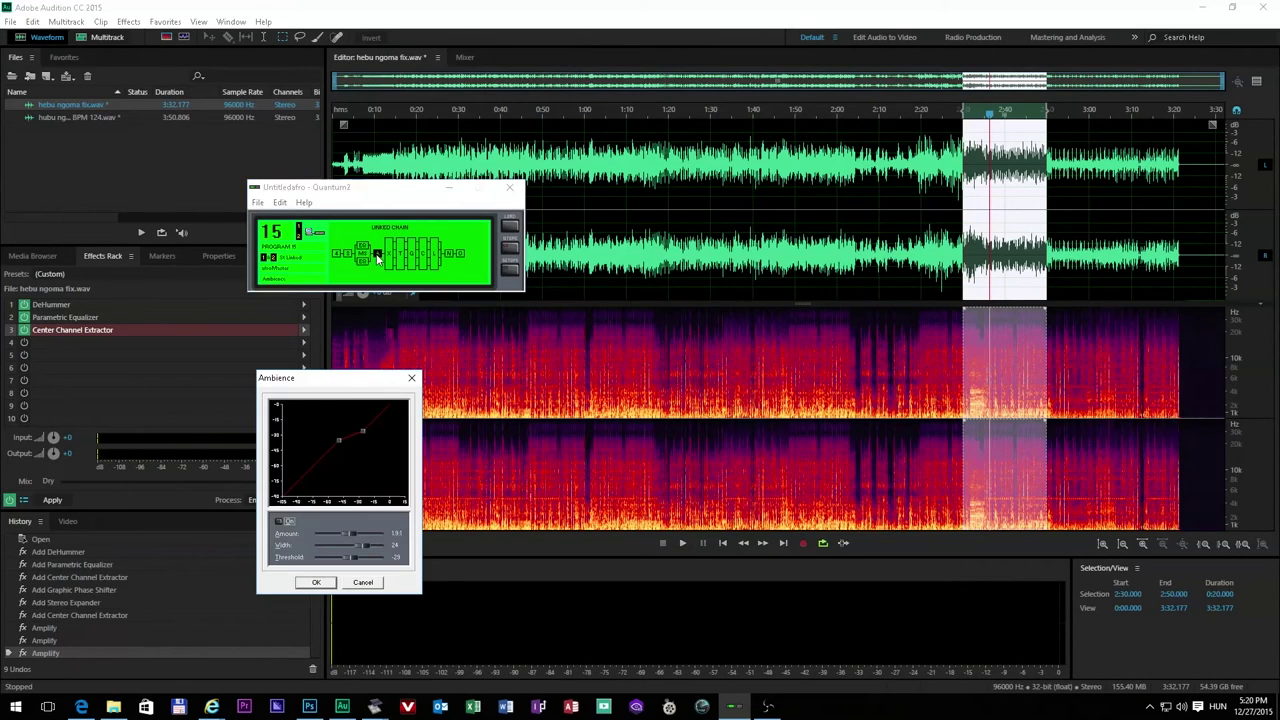
{"action": "left_click_drag", "start_coordinate": [340, 380], "coordinate": [640, 153]}
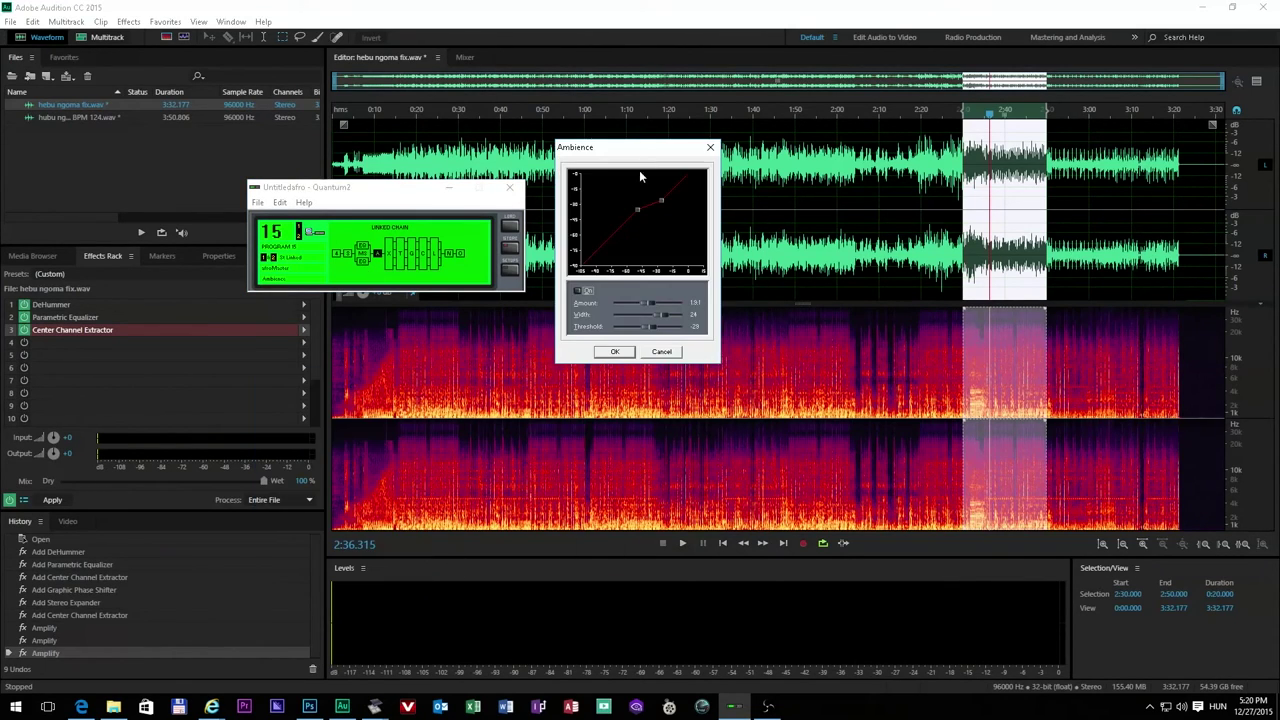
{"action": "left_click_drag", "start_coordinate": [623, 149], "coordinate": [703, 132]}
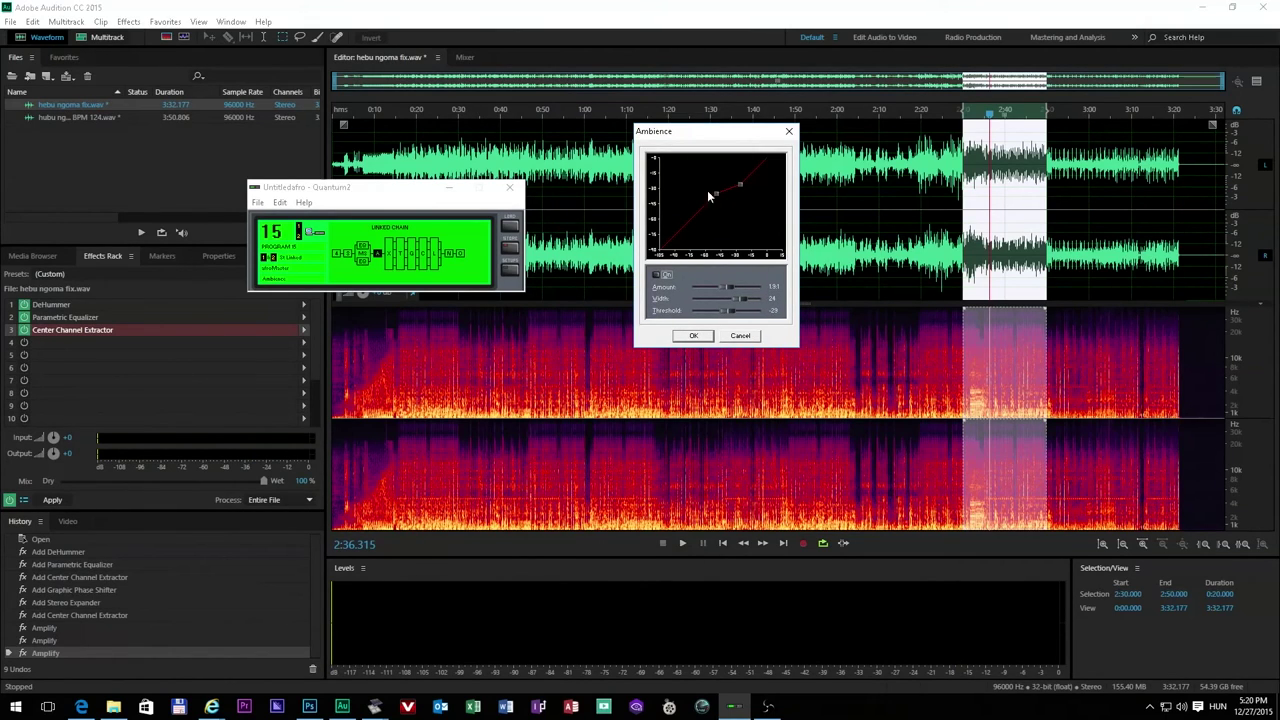
{"action": "left_click_drag", "start_coordinate": [693, 132], "coordinate": [623, 131]}
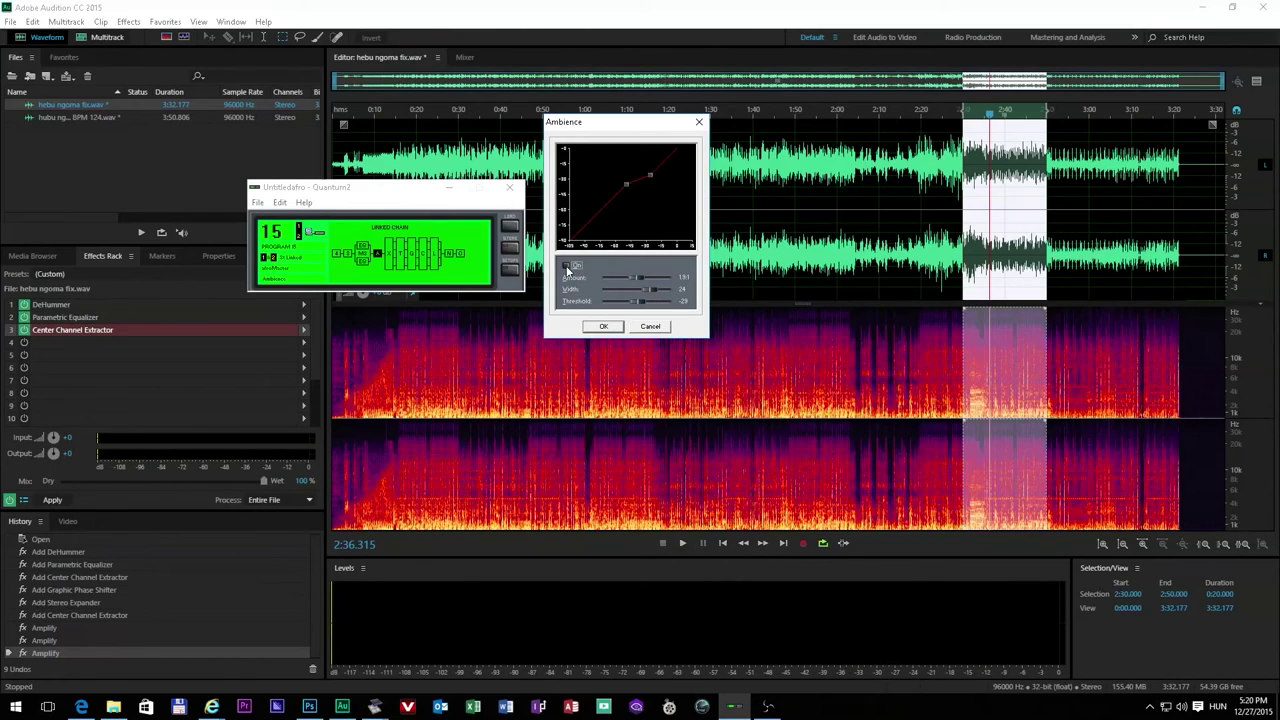
{"action": "left_click_drag", "start_coordinate": [585, 278], "coordinate": [568, 261]}
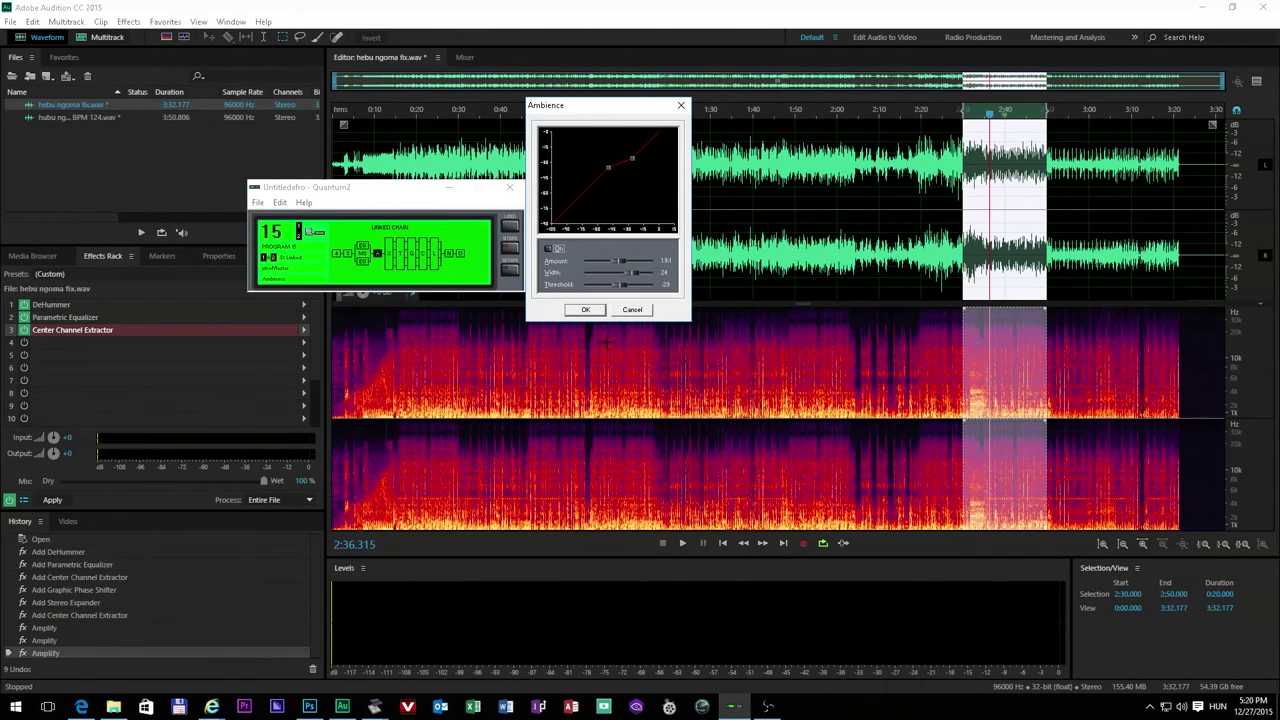
Step: Audition the passage from 2:04.390 to 2:18.493, return to the Ambience dialog, and cancel it
{"action": "left_click", "coordinate": [682, 543]}
{"action": "left_click_drag", "start_coordinate": [855, 190], "coordinate": [914, 195]}
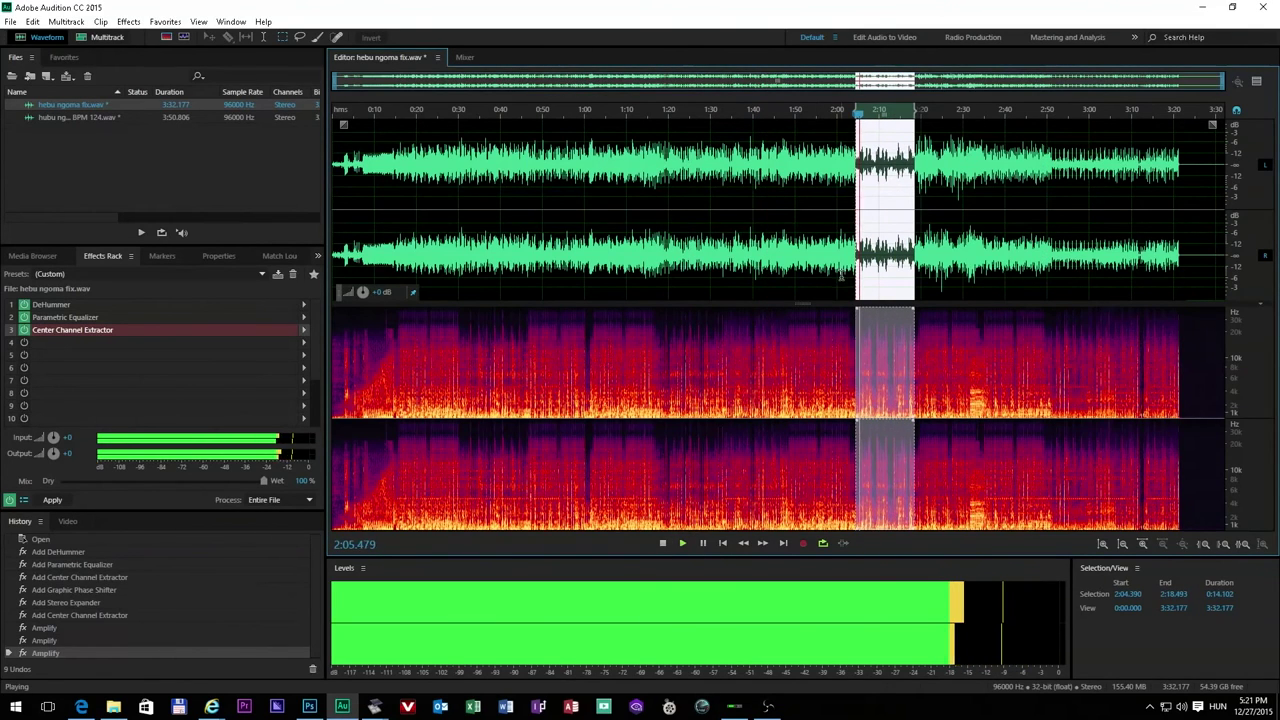
{"action": "left_click", "coordinate": [735, 707]}
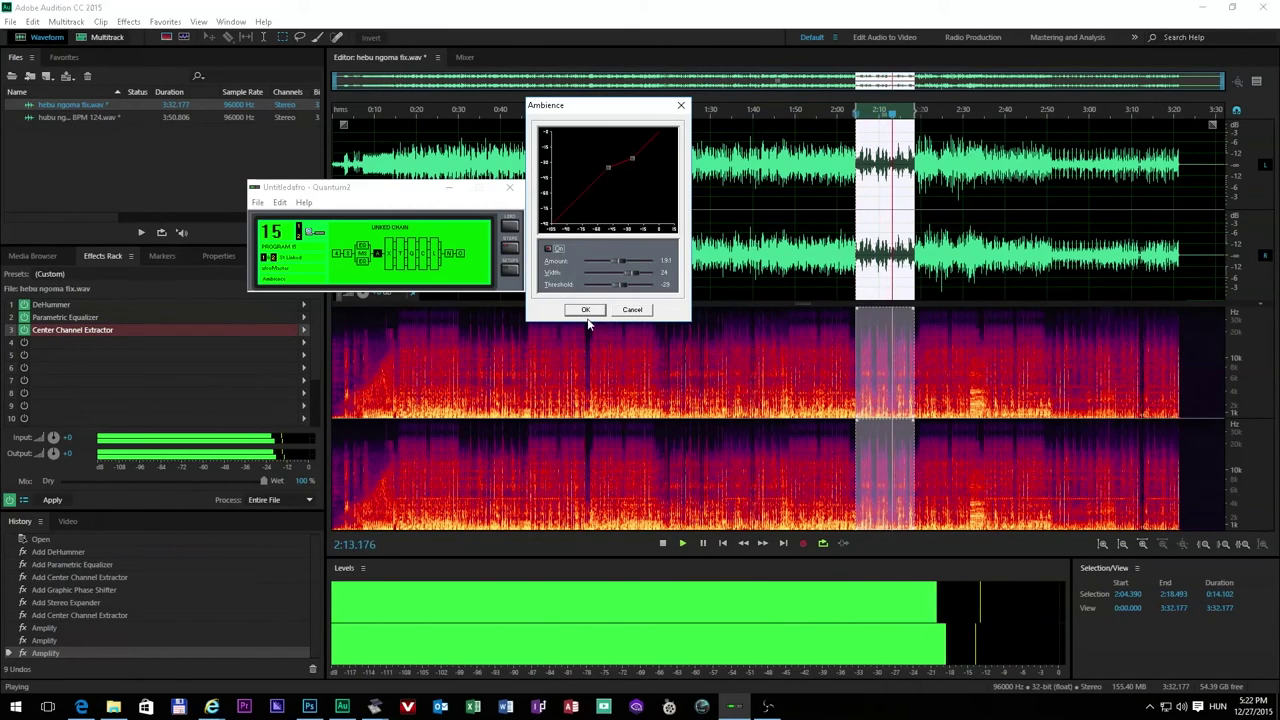
{"action": "left_click", "coordinate": [632, 309]}
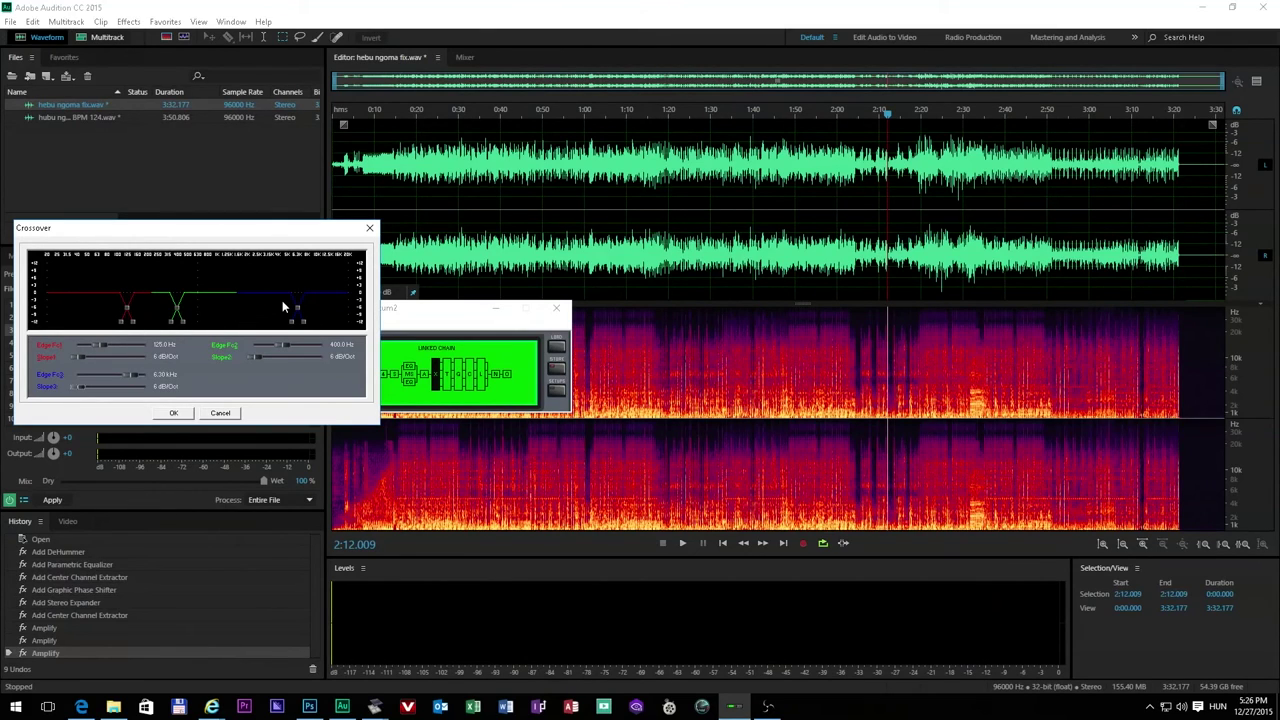
Step: Review the Crossover's edge frequencies and slopes, moving the dialog clear of the Quantum2 display, and accept it
{"action": "left_click_drag", "start_coordinate": [165, 227], "coordinate": [213, 195]}
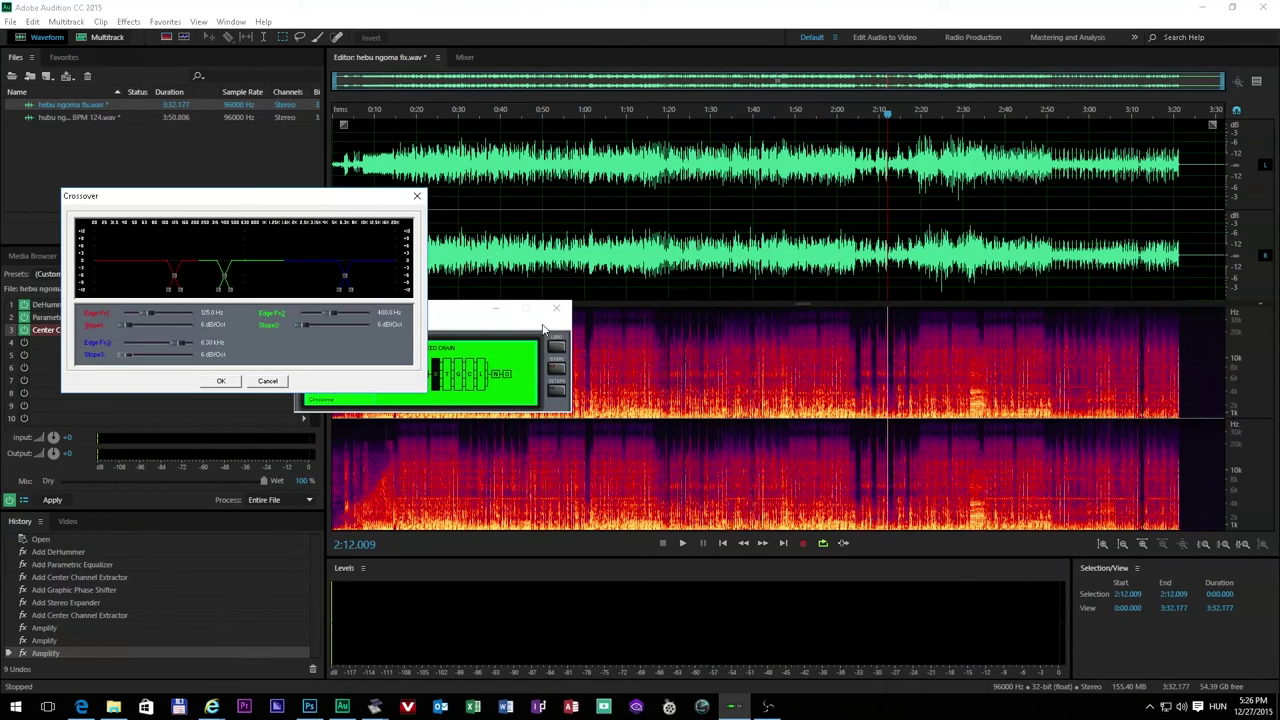
{"action": "left_click_drag", "start_coordinate": [312, 198], "coordinate": [304, 111]}
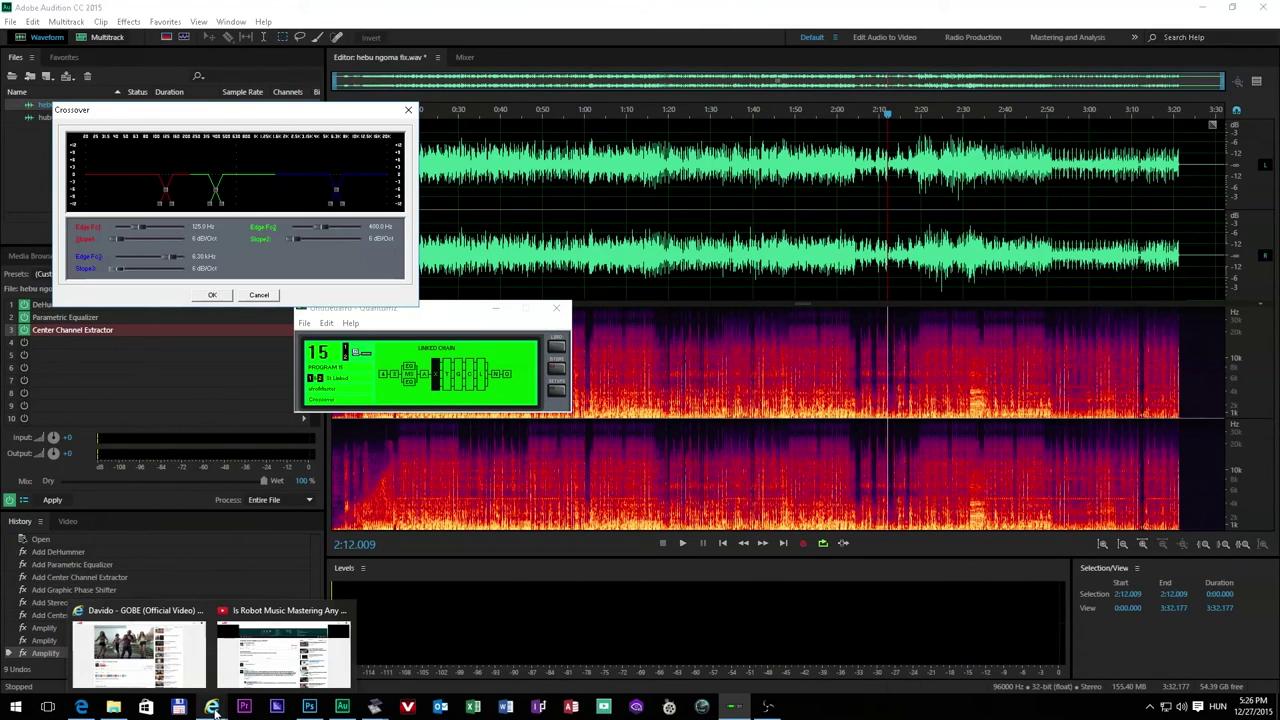
{"action": "left_click_drag", "start_coordinate": [263, 114], "coordinate": [299, 181]}
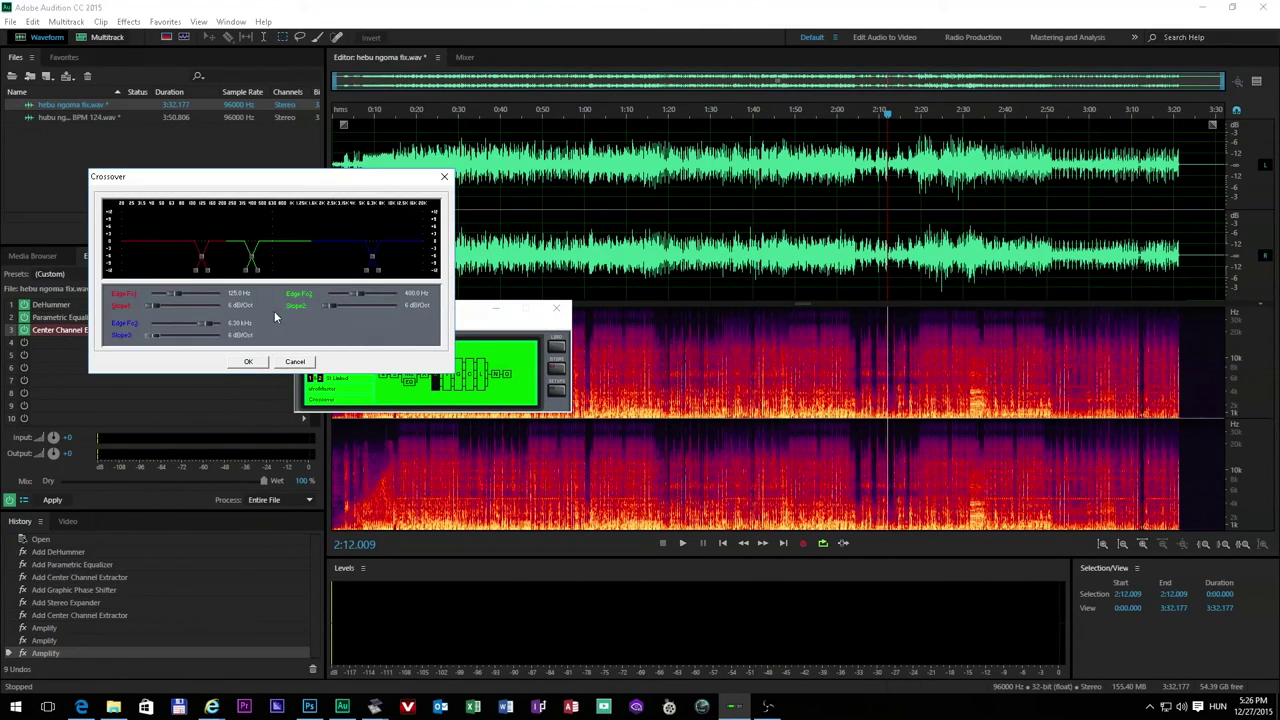
{"action": "left_click", "coordinate": [248, 364]}
Step: Select the quiet passage from 2:08.669 to 2:18.018 and play it briefly in Adobe Audition
{"action": "left_click_drag", "start_coordinate": [912, 232], "coordinate": [874, 232]}
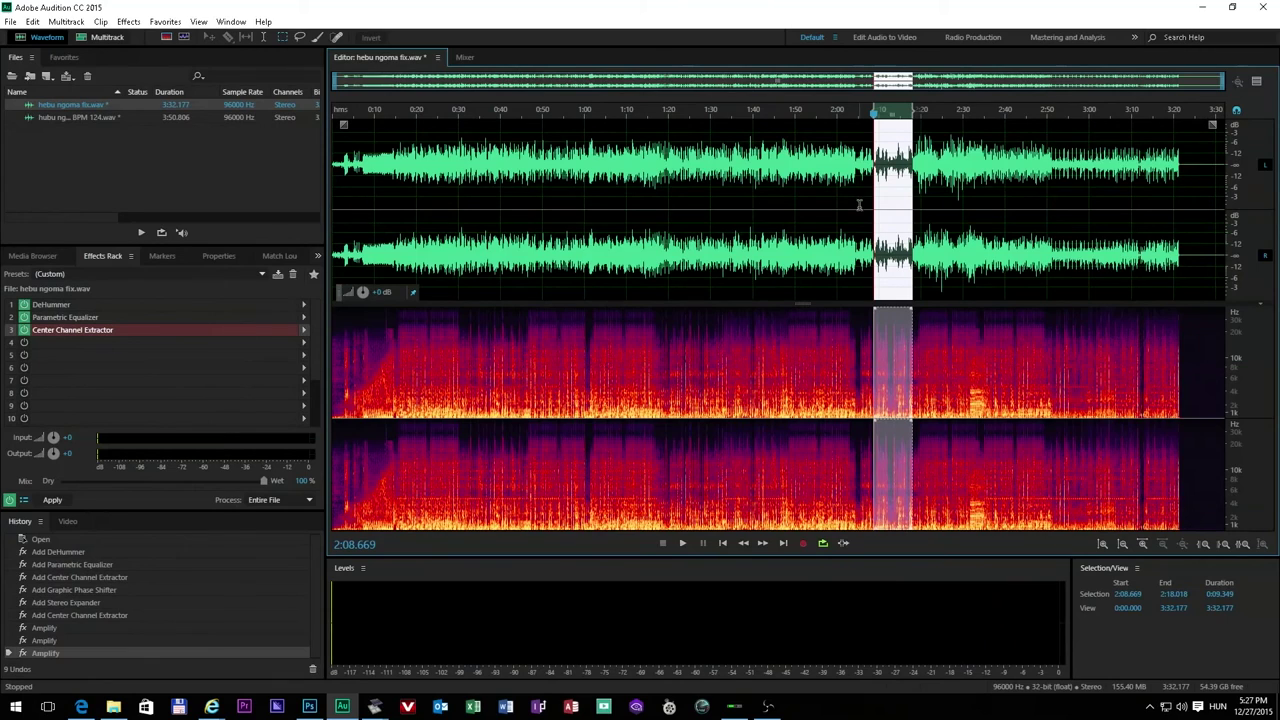
{"action": "left_click", "coordinate": [684, 542]}
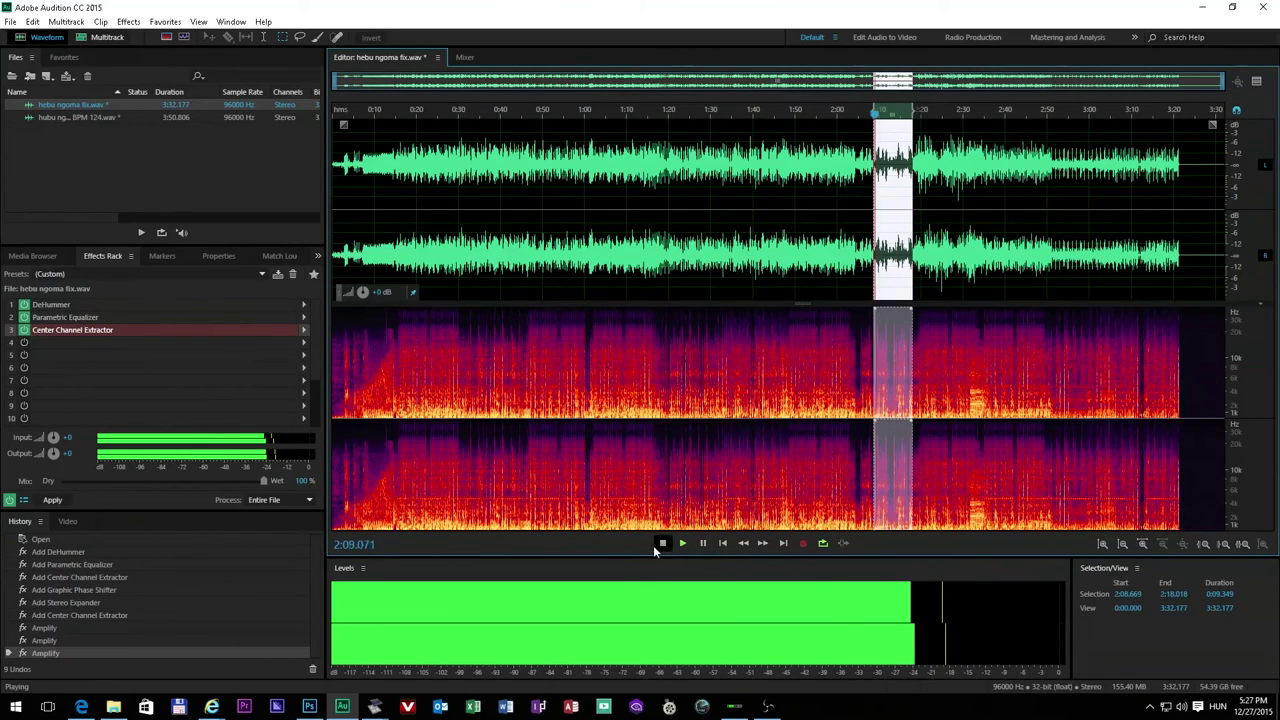
{"action": "left_click", "coordinate": [662, 543]}
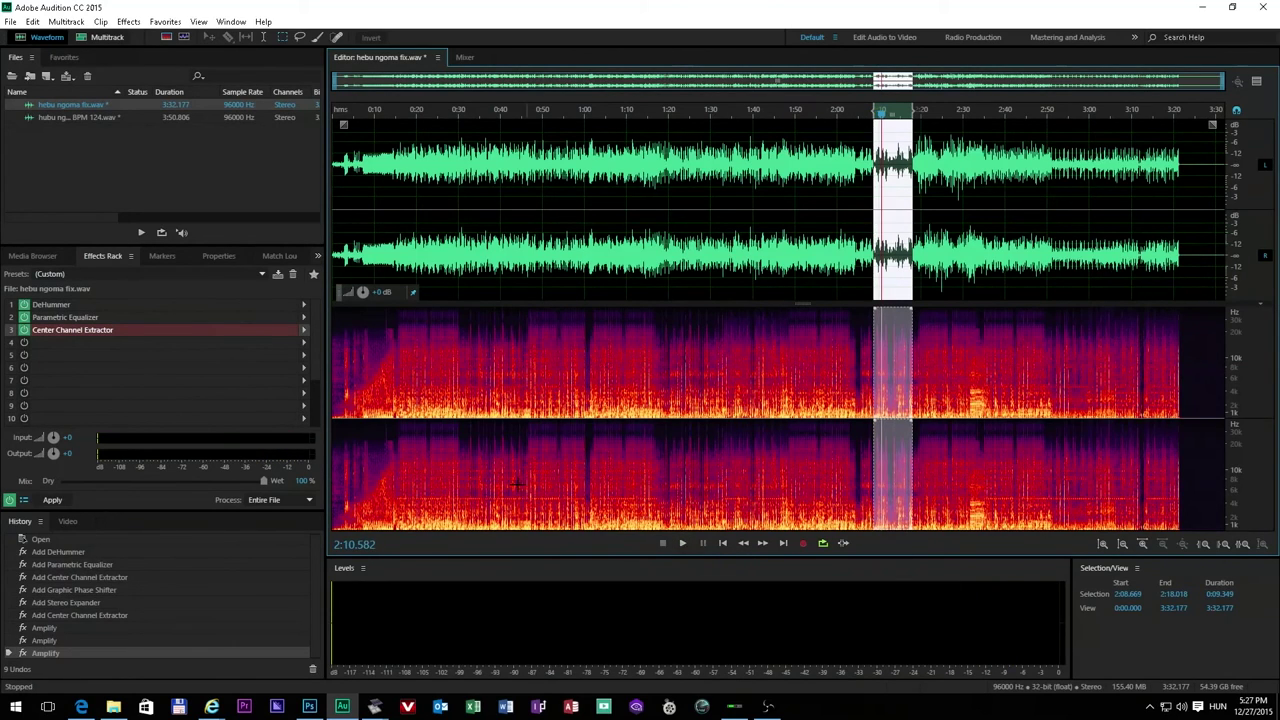
Step: Open the compressor settings from the multi-band gain block in Quantum2's linked chain and toggle Bands 1, 3 and 4
{"action": "left_click", "coordinate": [735, 706]}
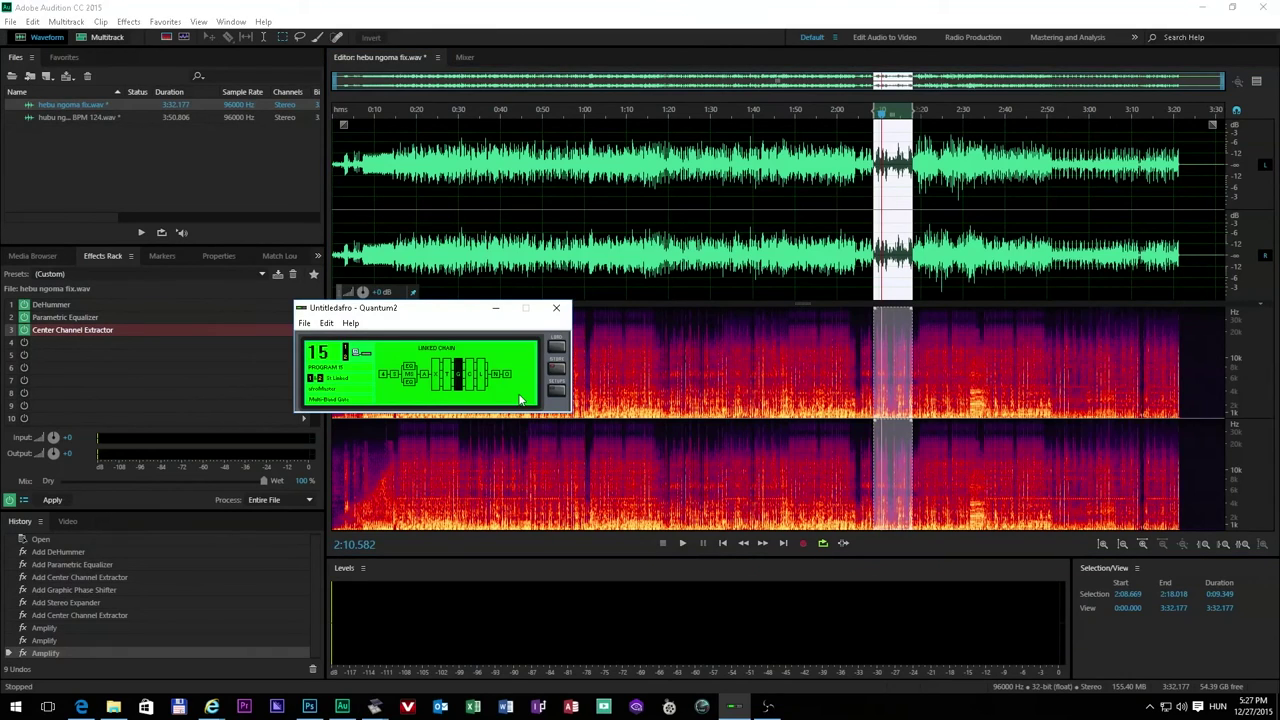
{"action": "double_click", "coordinate": [461, 377]}
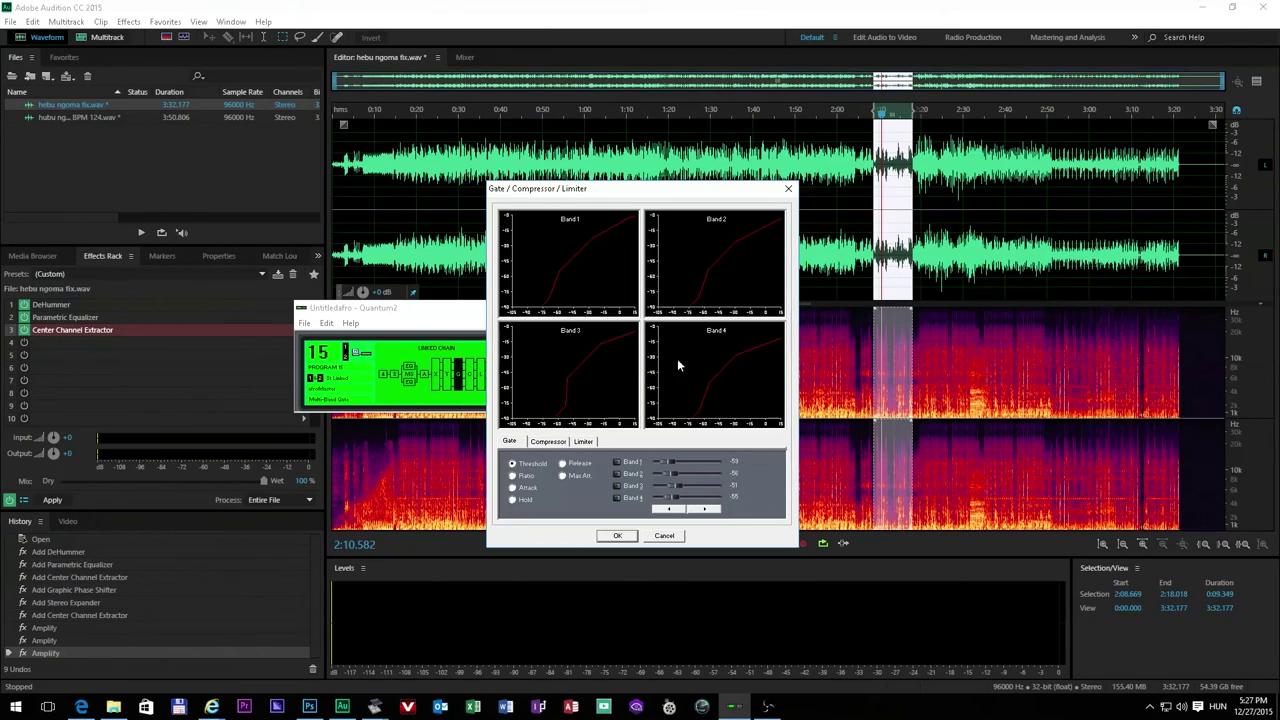
{"action": "left_click", "coordinate": [548, 441]}
{"action": "left_click_drag", "start_coordinate": [670, 188], "coordinate": [863, 78]}
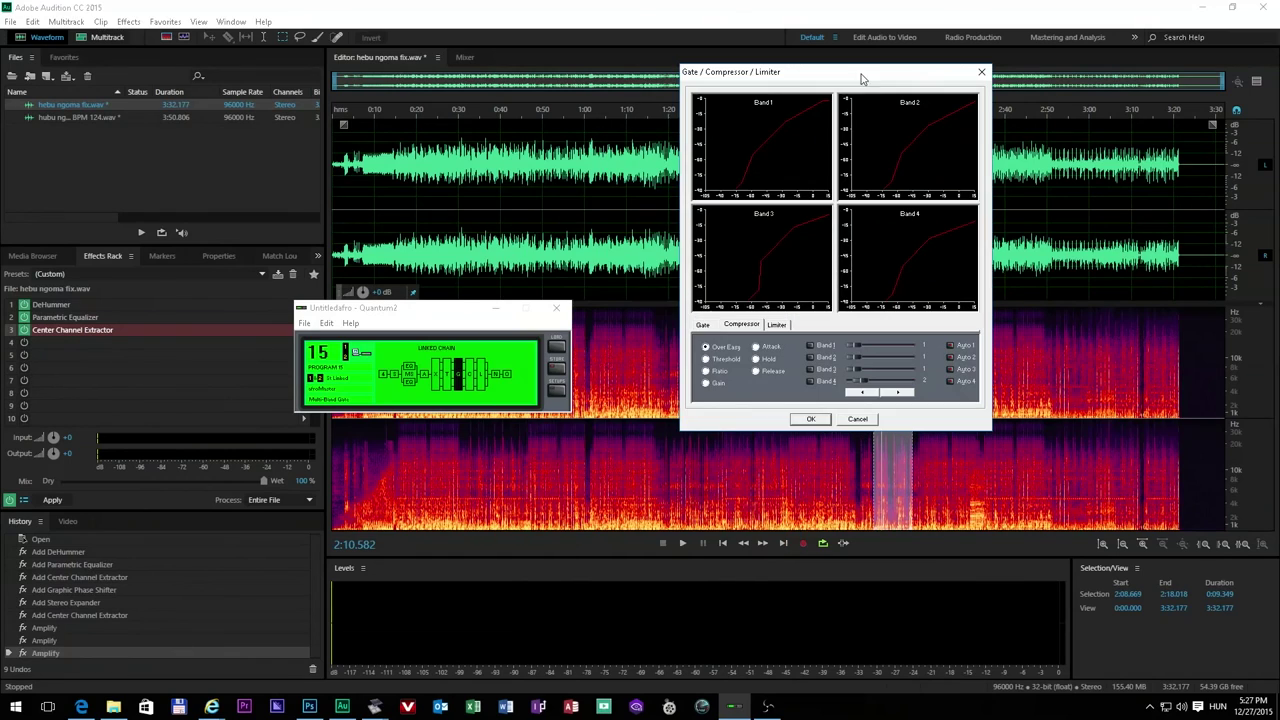
{"action": "left_click", "coordinate": [810, 346]}
{"action": "left_click", "coordinate": [810, 370]}
{"action": "left_click", "coordinate": [810, 381]}
Step: Examine the multi-band compressor's gain, attack, threshold and ratio settings, and bring up the limiter settings
{"action": "left_click", "coordinate": [628, 425]}
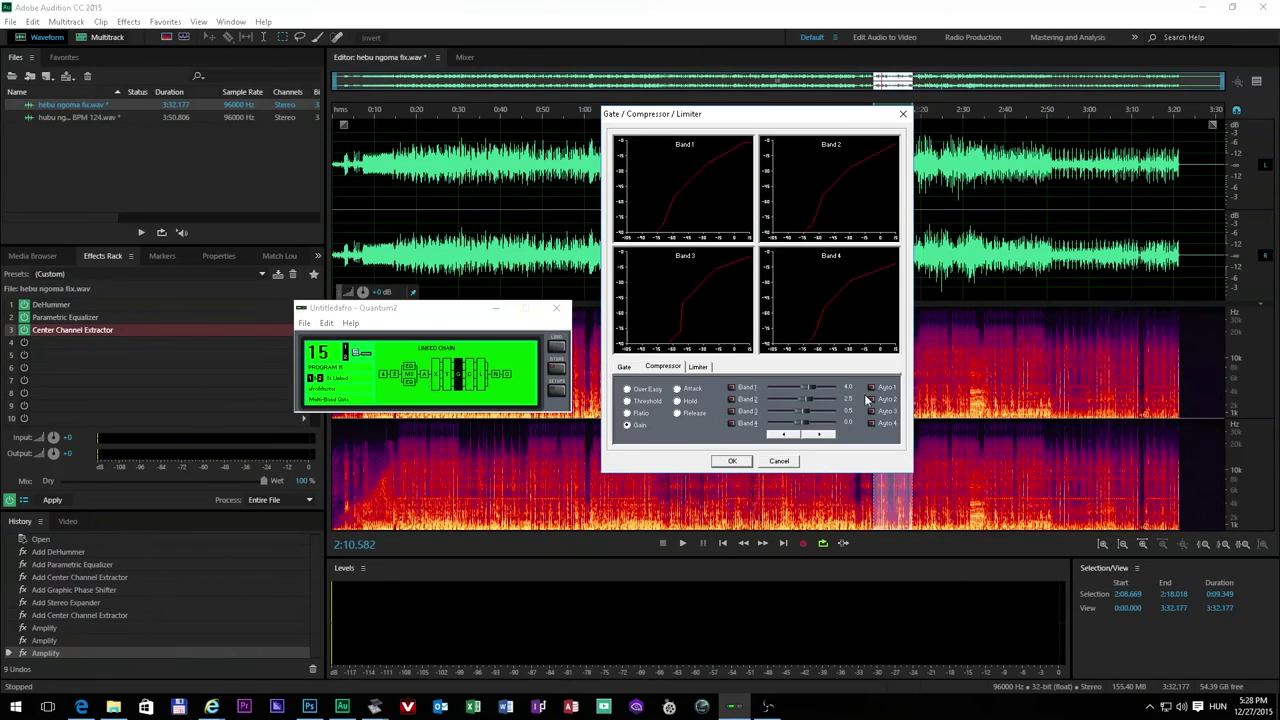
{"action": "left_click", "coordinate": [677, 389]}
{"action": "left_click", "coordinate": [628, 401]}
{"action": "left_click", "coordinate": [628, 413]}
{"action": "left_click_drag", "start_coordinate": [805, 114], "coordinate": [773, 150]}
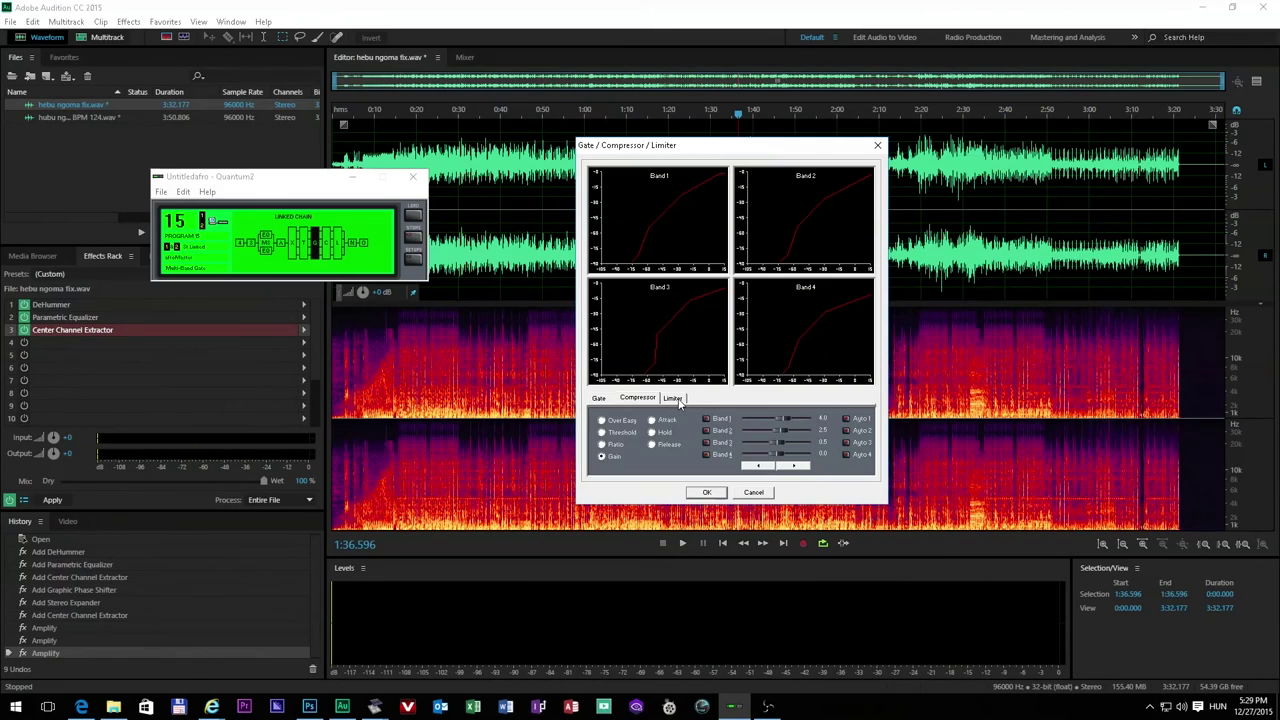
{"action": "left_click", "coordinate": [674, 399]}
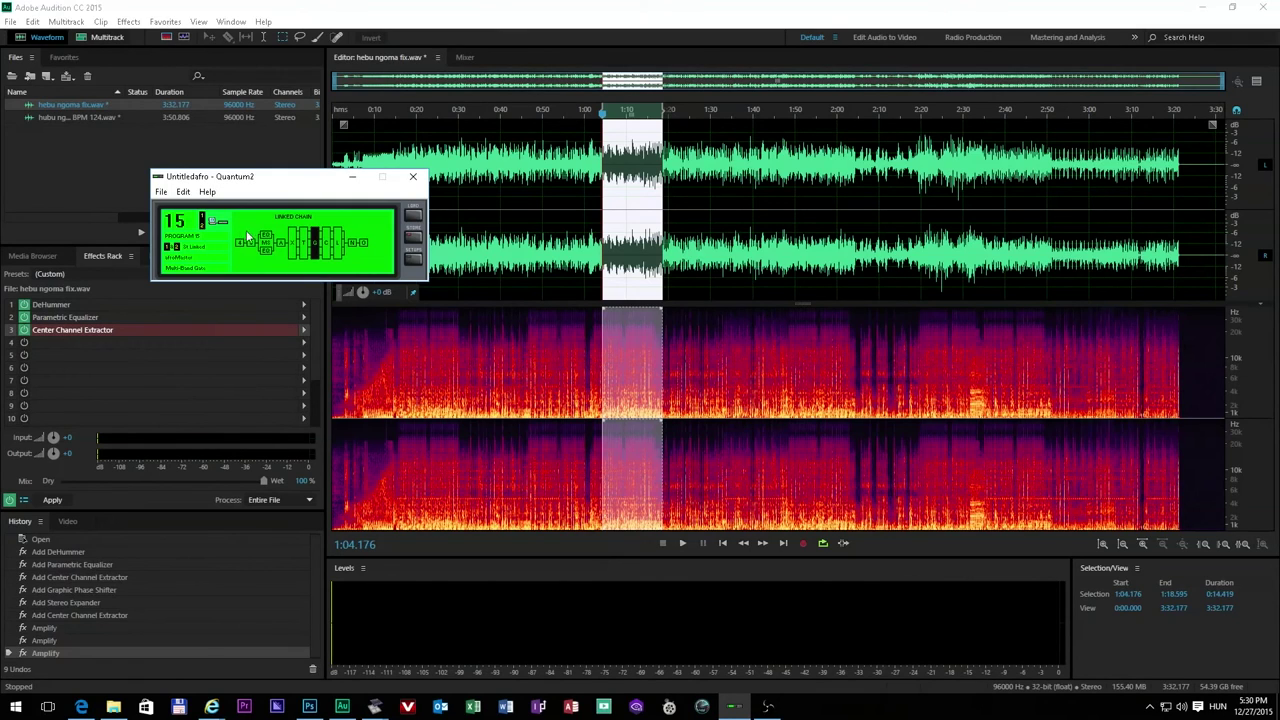
Step: Open the multi-band limiter from the linked chain, accept it while the 1:04.176 to 1:18.595 passage plays, and stop playback
{"action": "double_click", "coordinate": [333, 258]}
{"action": "key", "text": "space"}
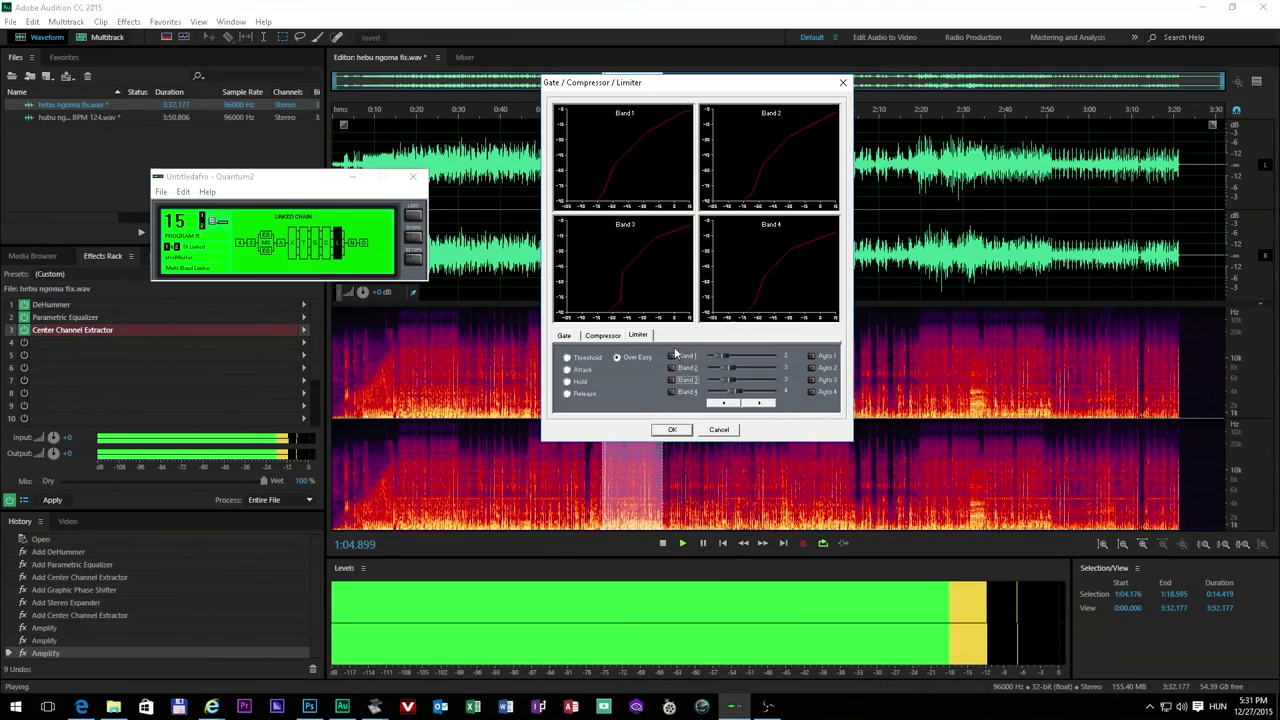
{"action": "left_click", "coordinate": [672, 429]}
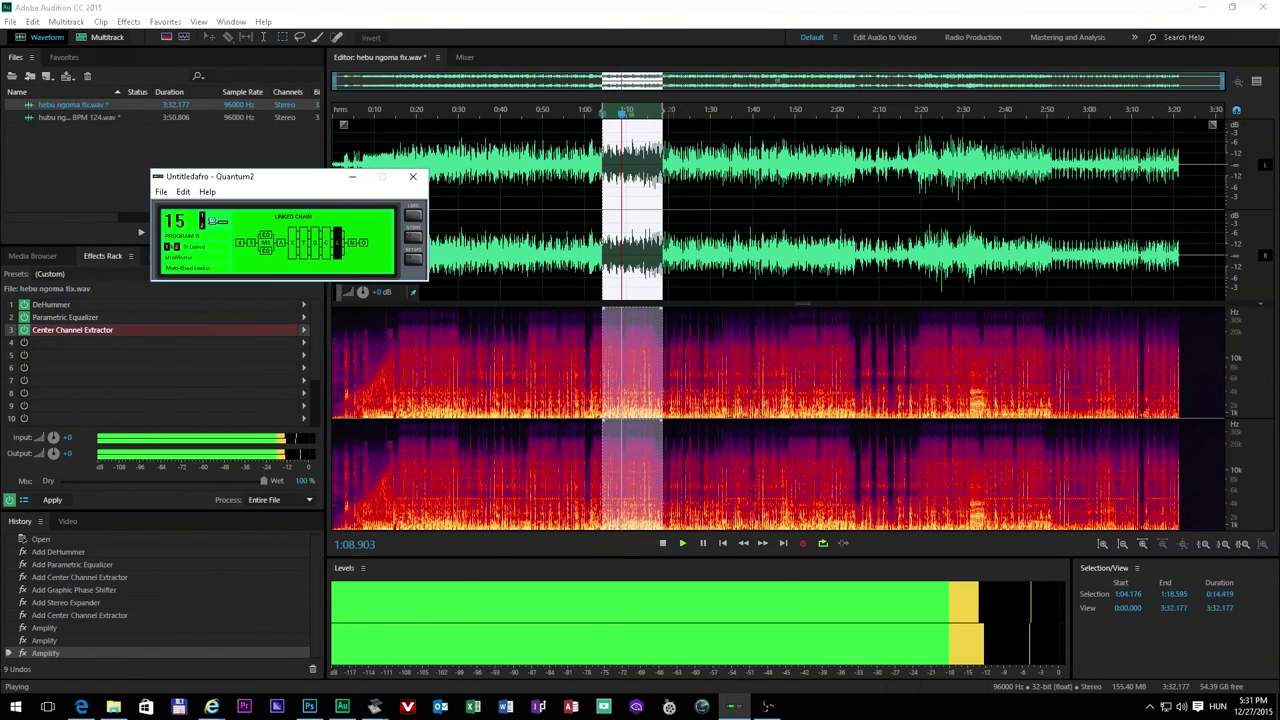
{"action": "left_click", "coordinate": [664, 543]}
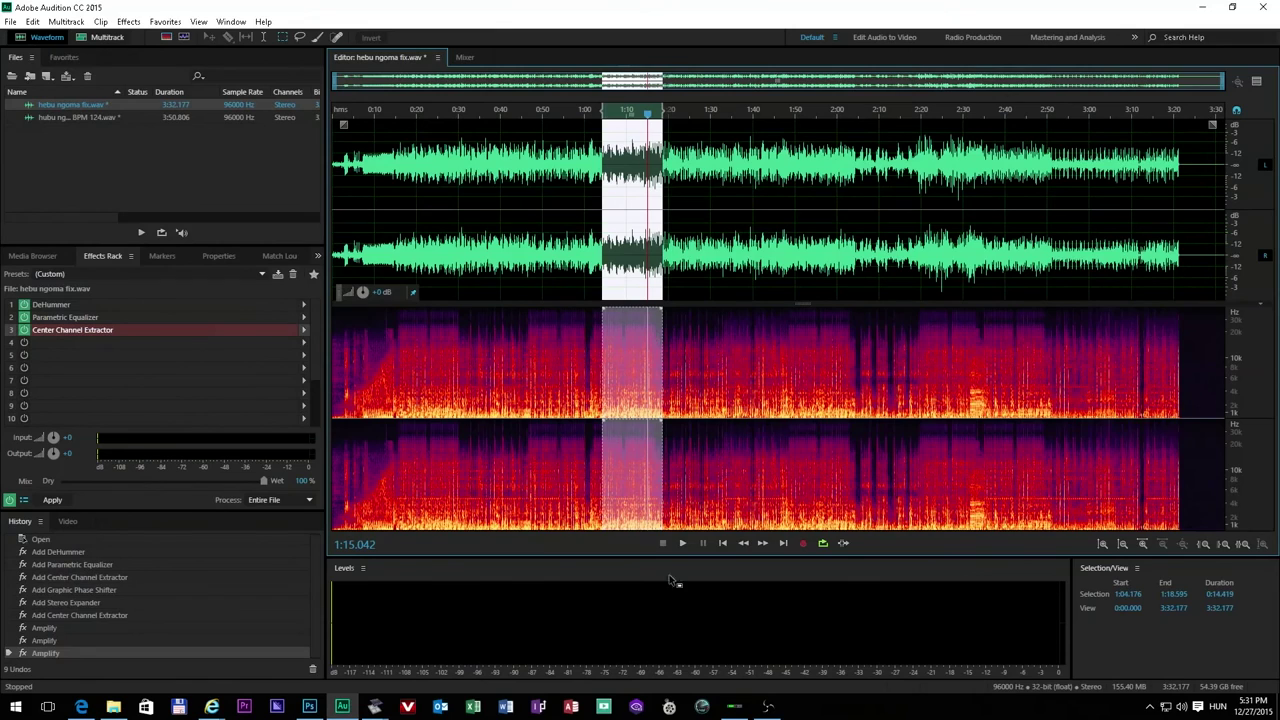
Step: Raise the multi-band compressor's gain in Quantum2, setting Bands 2, 3 and 4 to 4.0, 2.0 and 1.5
{"action": "left_click", "coordinate": [735, 706]}
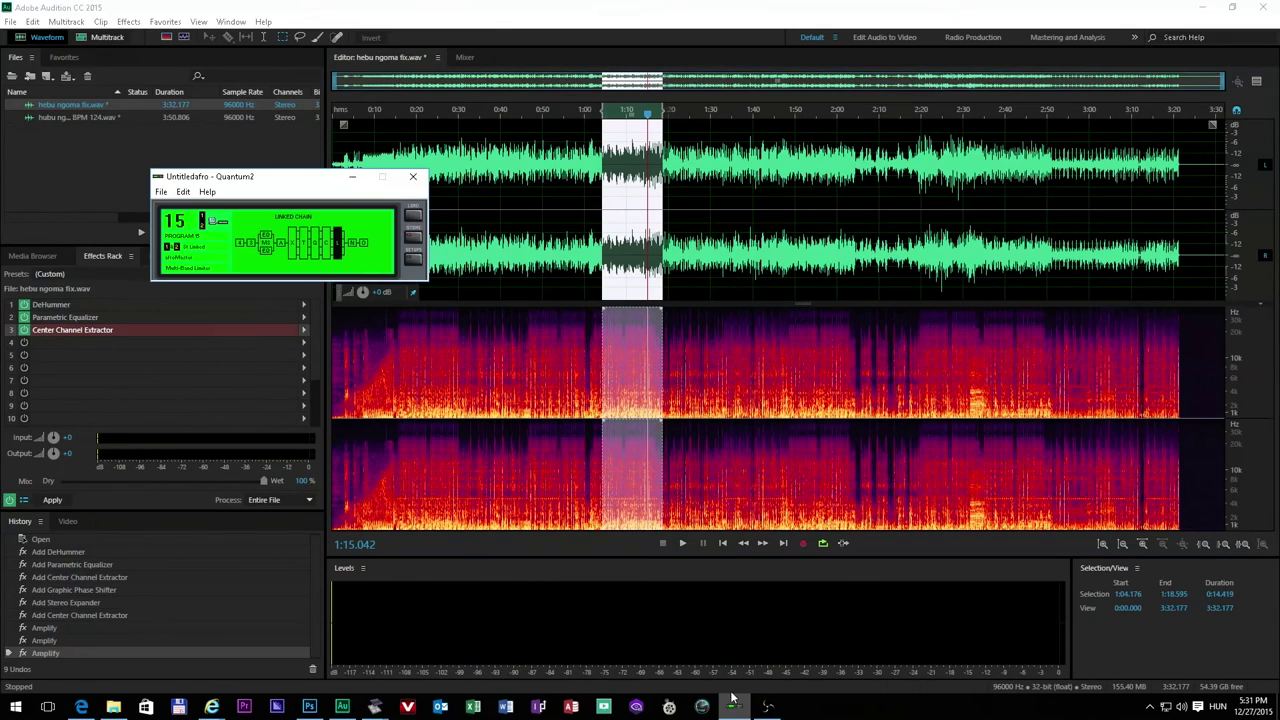
{"action": "double_click", "coordinate": [326, 243]}
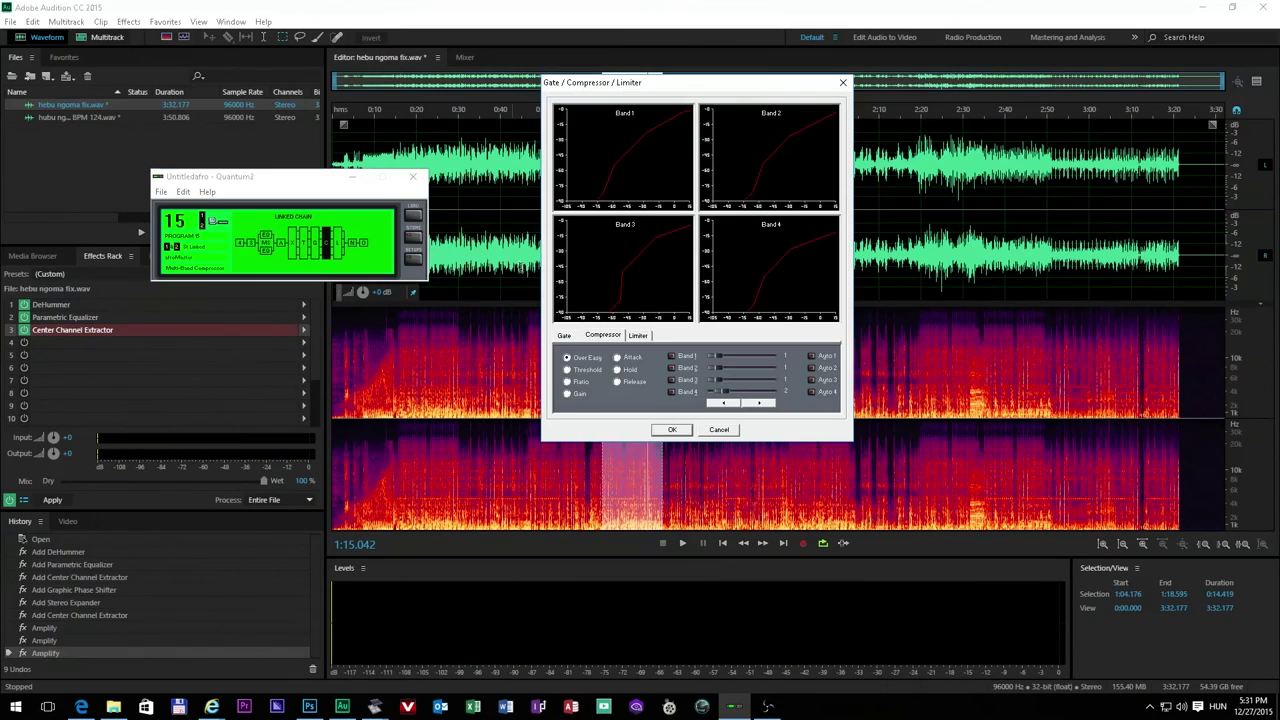
{"action": "left_click", "coordinate": [567, 393]}
{"action": "left_click_drag", "start_coordinate": [752, 362], "coordinate": [756, 361]}
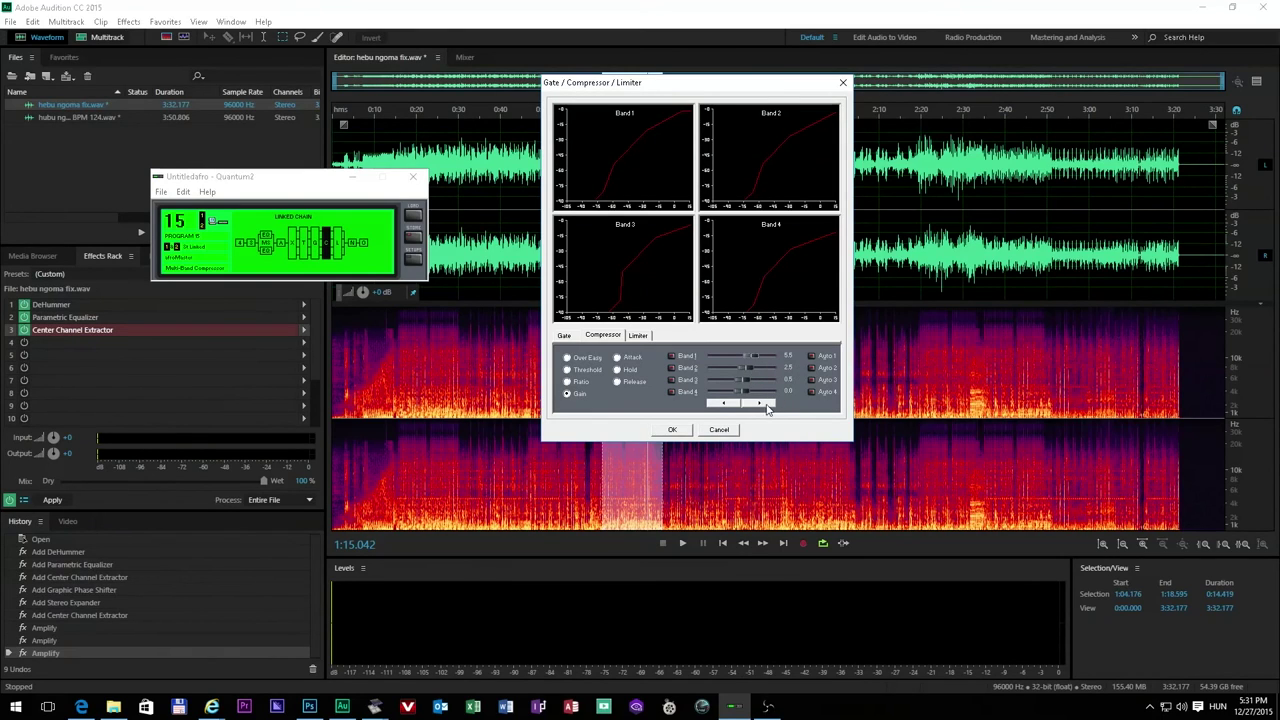
{"action": "left_click_drag", "start_coordinate": [752, 363], "coordinate": [750, 356]}
{"action": "left_click", "coordinate": [759, 404]}
{"action": "left_click", "coordinate": [759, 404]}
Step: Play the selected passage in Adobe Audition, check Quantum2's limiter thresholds, accept the dynamics settings and stop playback
{"action": "left_click", "coordinate": [684, 545]}
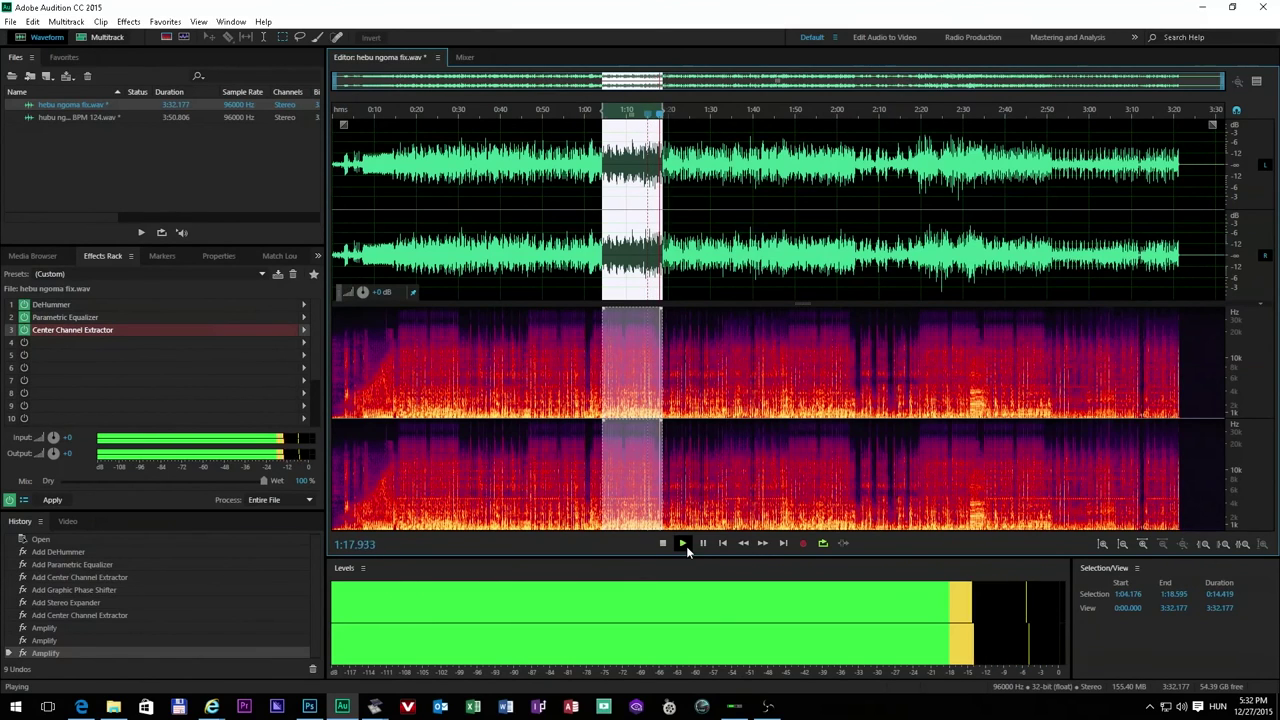
{"action": "left_click", "coordinate": [734, 706]}
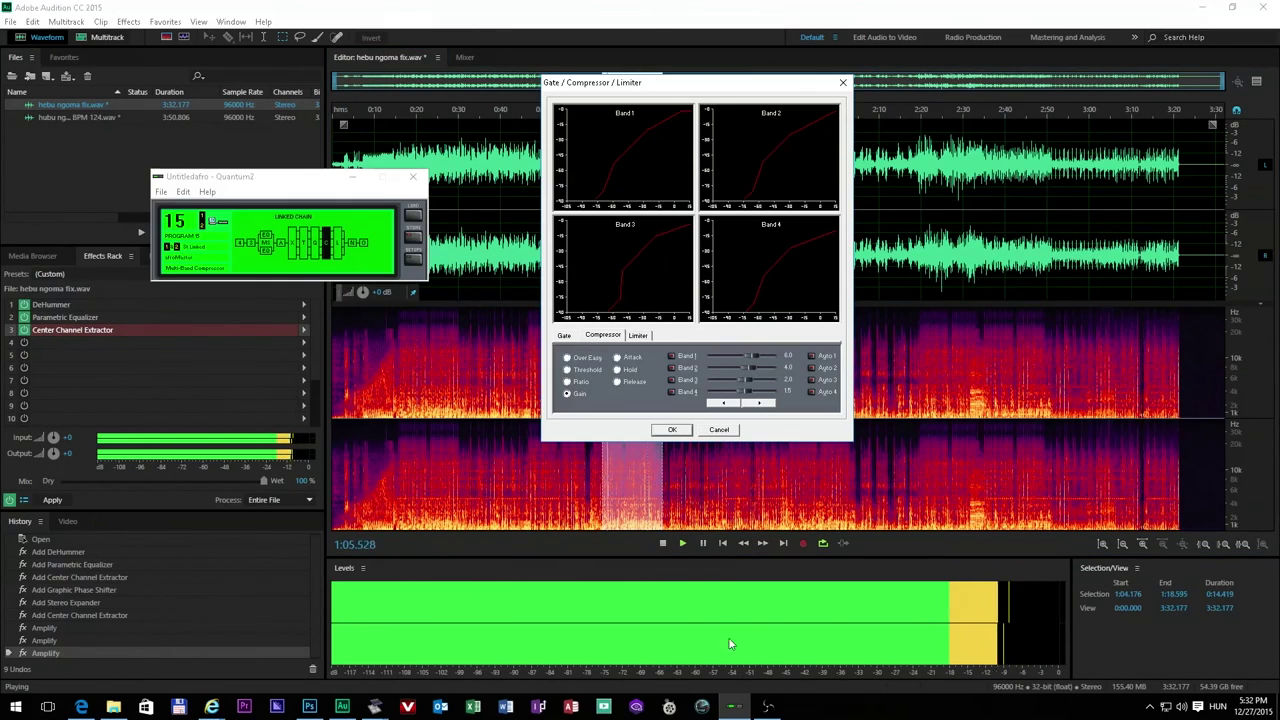
{"action": "left_click", "coordinate": [639, 336]}
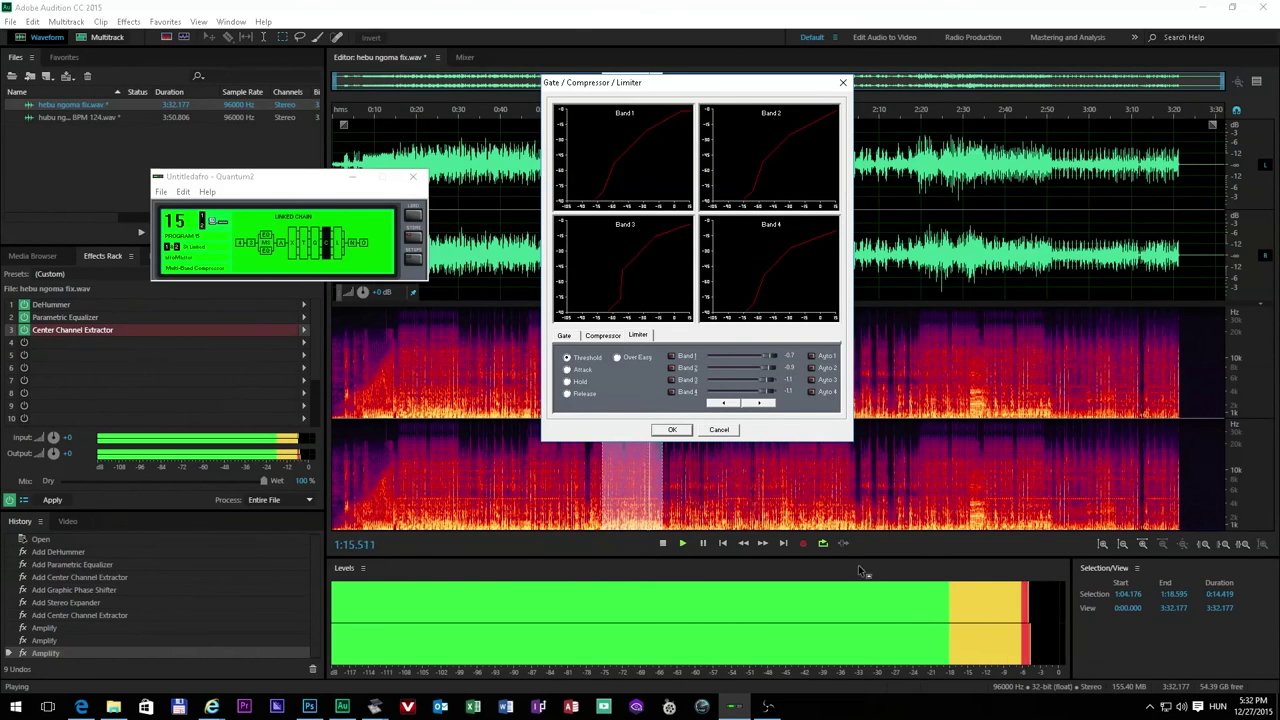
{"action": "left_click", "coordinate": [672, 429]}
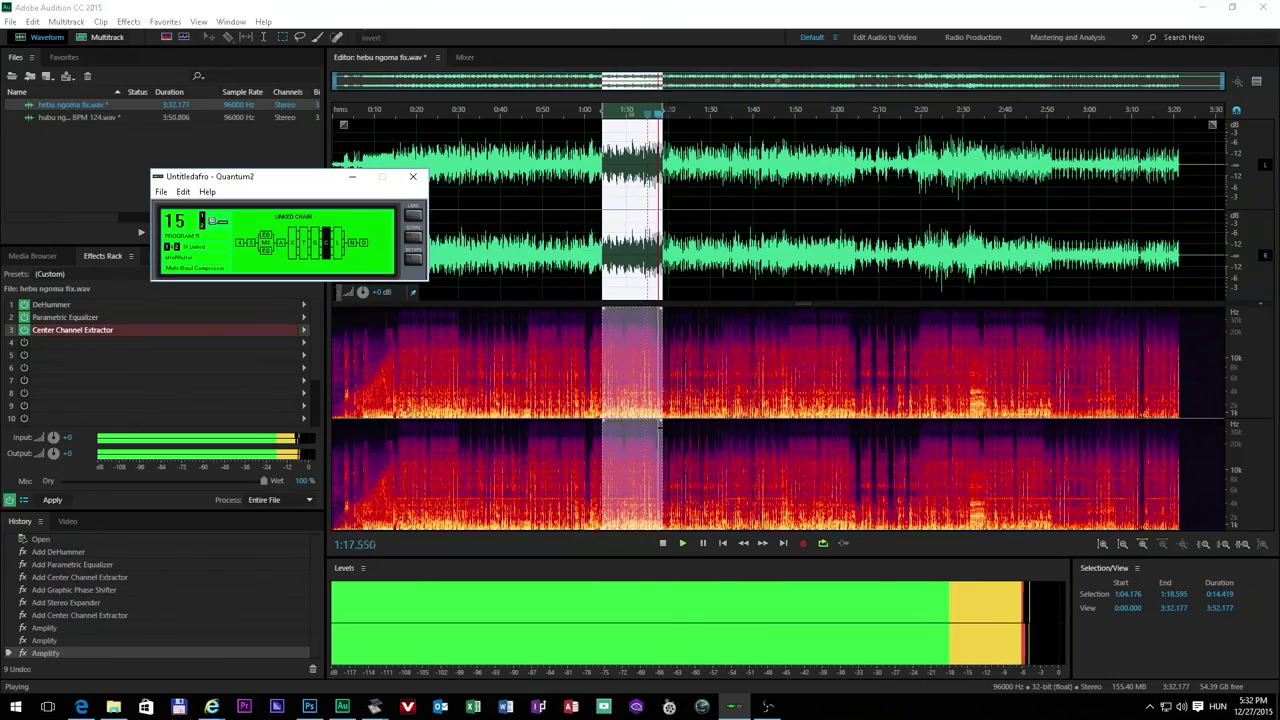
{"action": "left_click", "coordinate": [663, 544]}
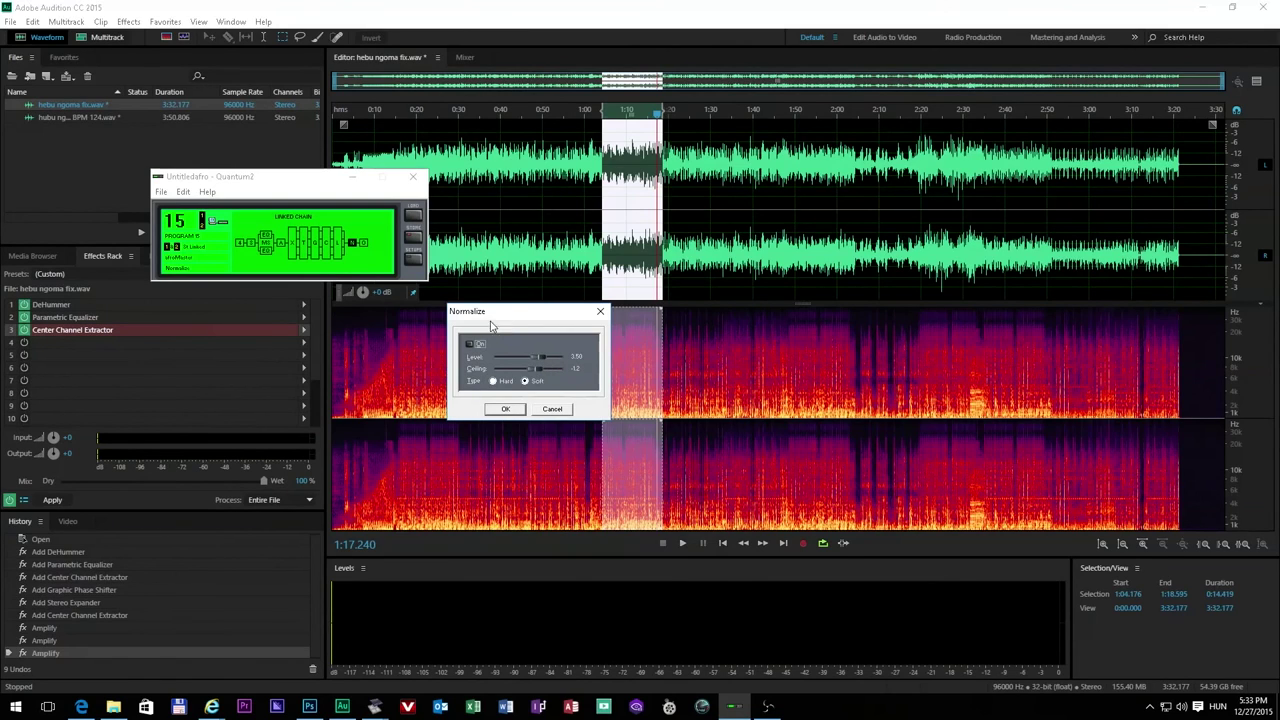
Step: Examine Quantum2's Normalize level, ceiling and type, accept them, and audition the 1:04.176 to 1:18.595 passage in Adobe Audition
{"action": "left_click_drag", "start_coordinate": [497, 316], "coordinate": [508, 189]}
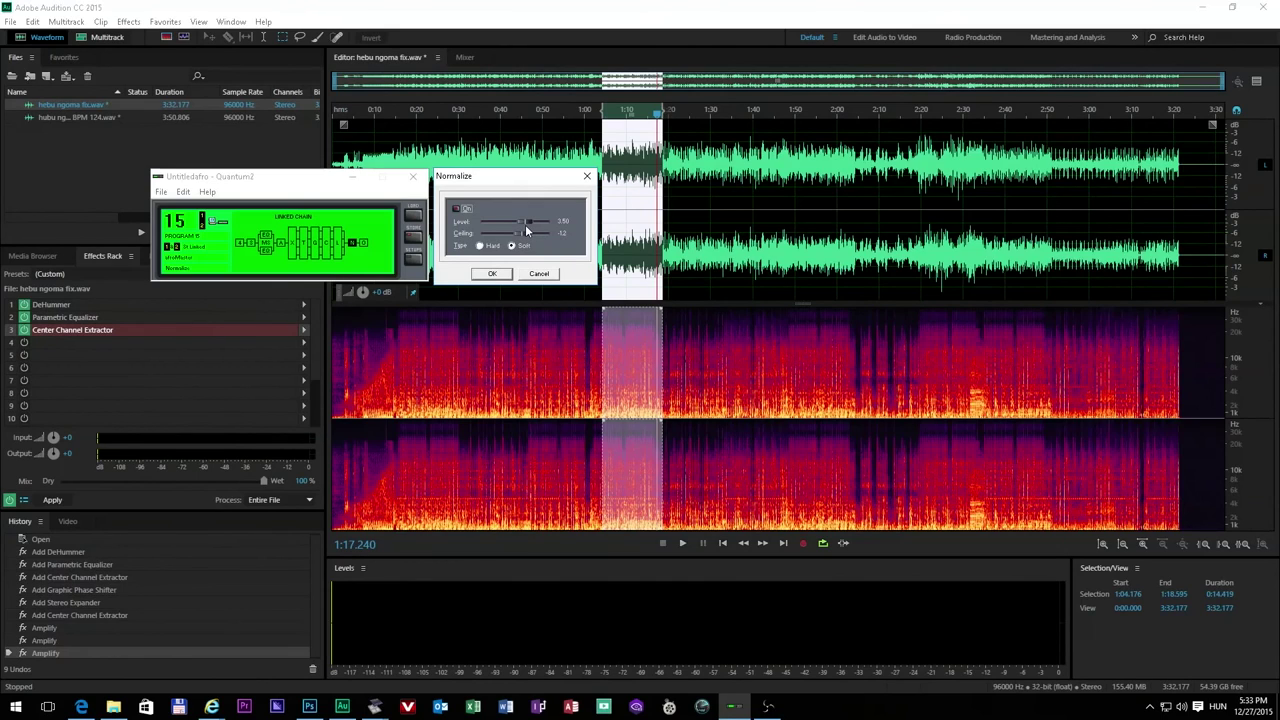
{"action": "left_click", "coordinate": [493, 274]}
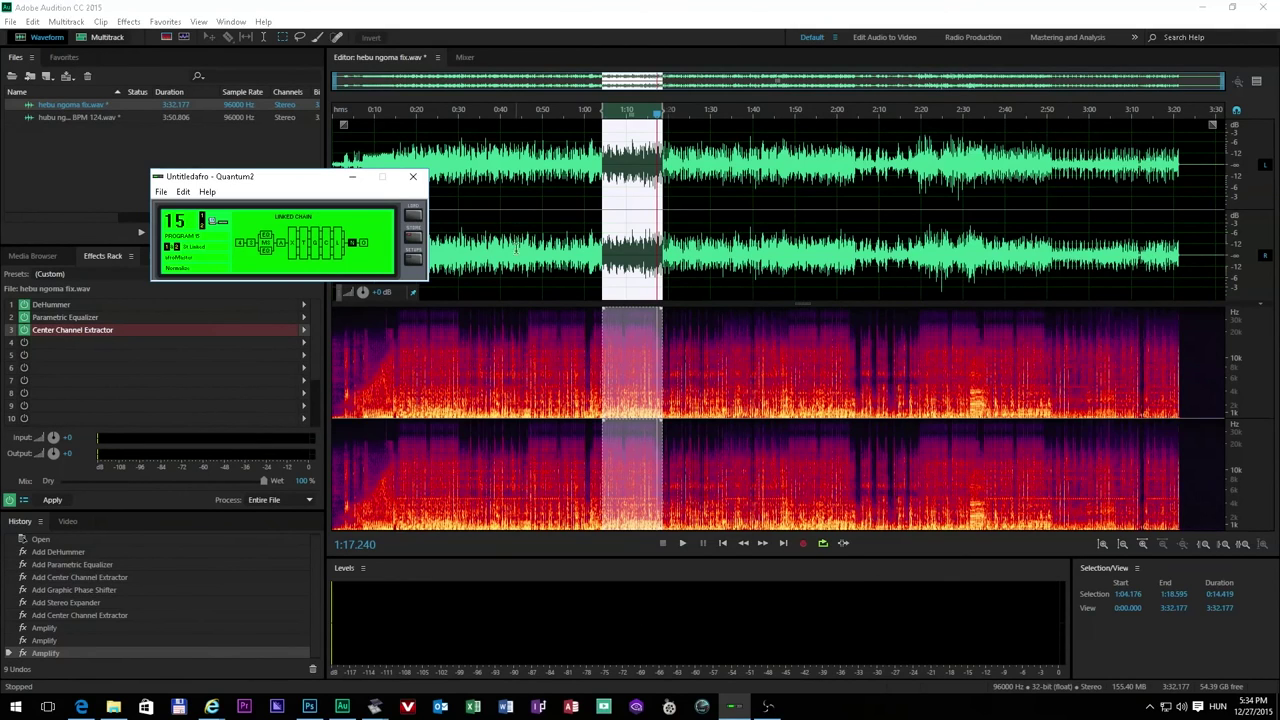
{"action": "left_click", "coordinate": [683, 545]}
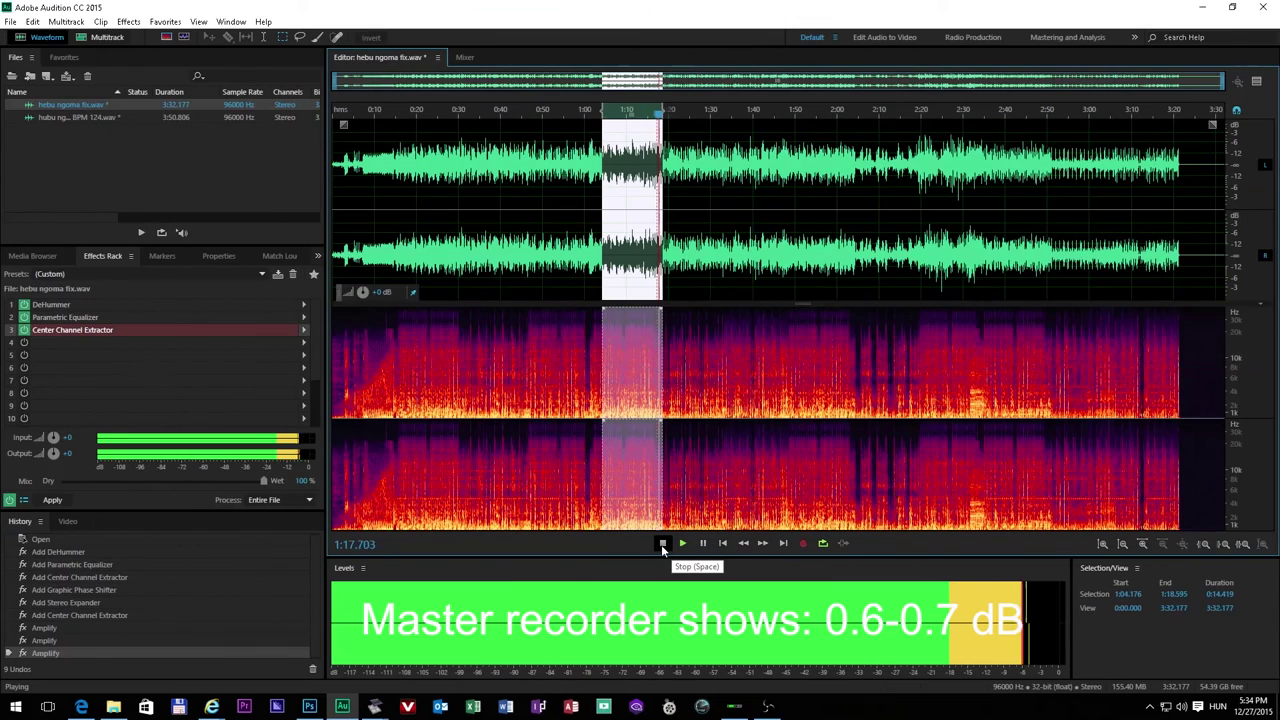
{"action": "left_click", "coordinate": [661, 544]}
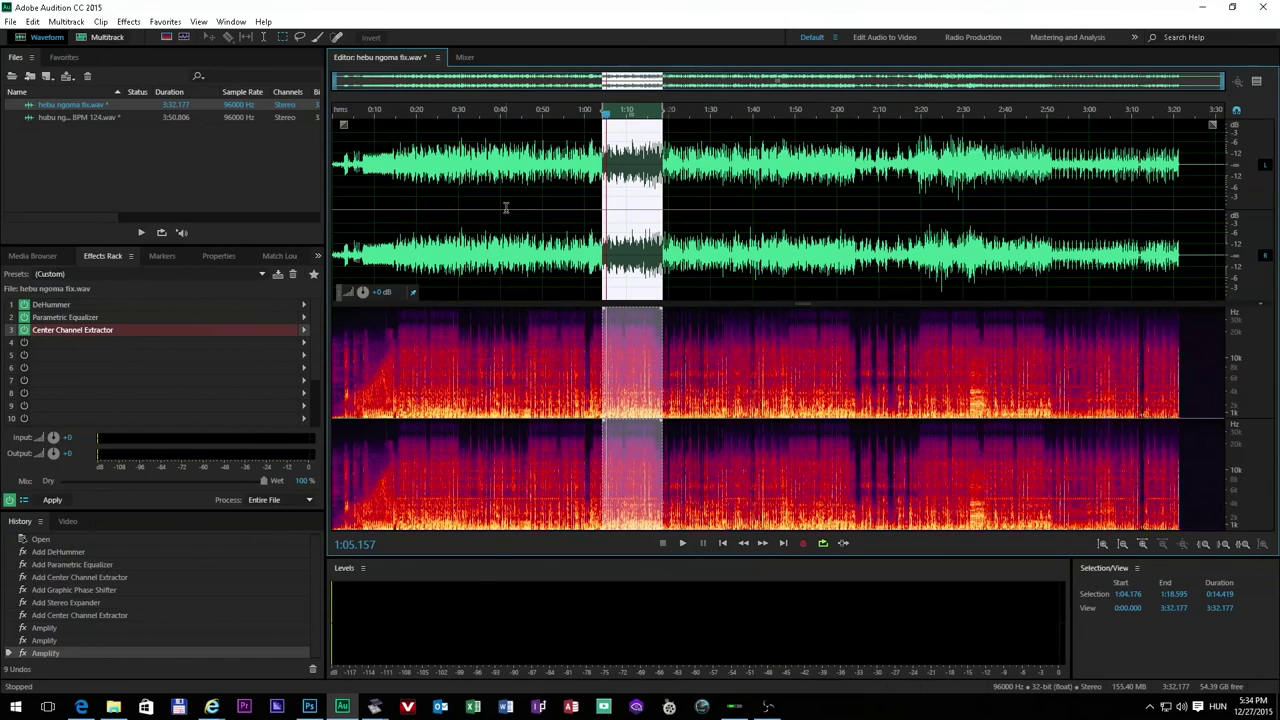
Step: Play the selected passage in Adobe Audition and adjust the level of Band 4 at 2.50 kHz in Quantum2's Middle EQ
{"action": "left_click", "coordinate": [683, 543]}
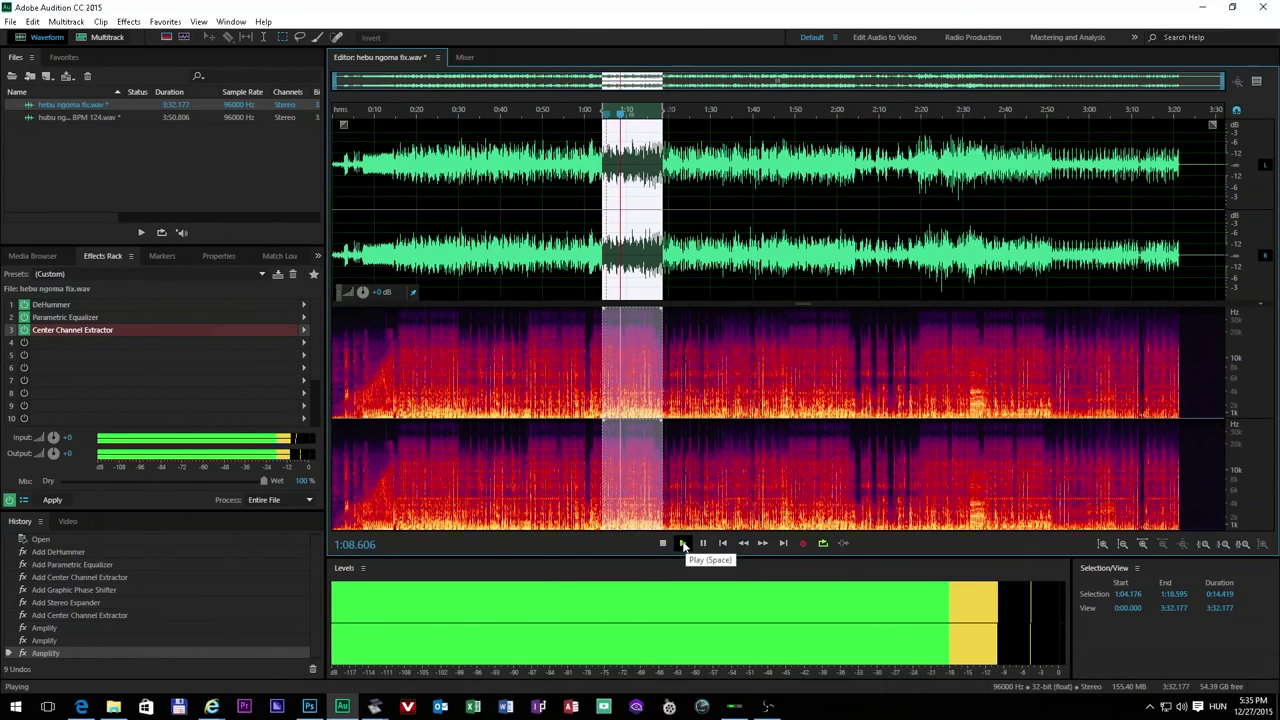
{"action": "left_click", "coordinate": [735, 706]}
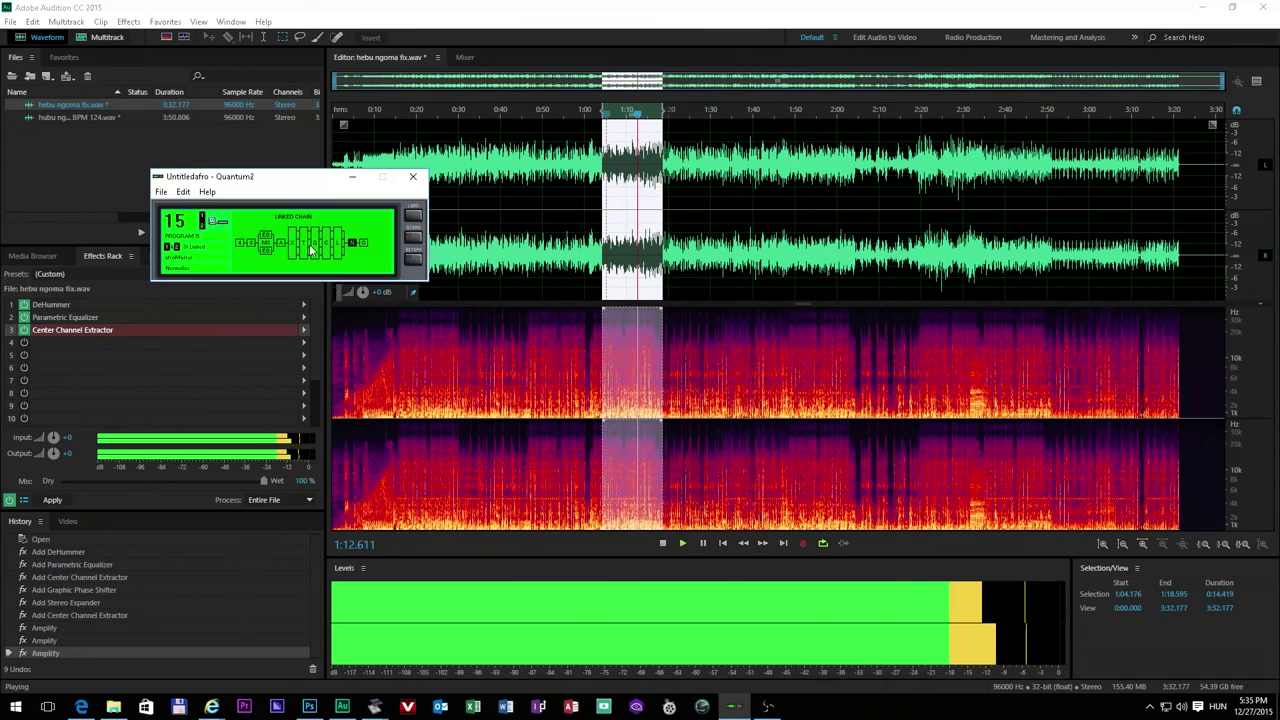
{"action": "double_click", "coordinate": [266, 243]}
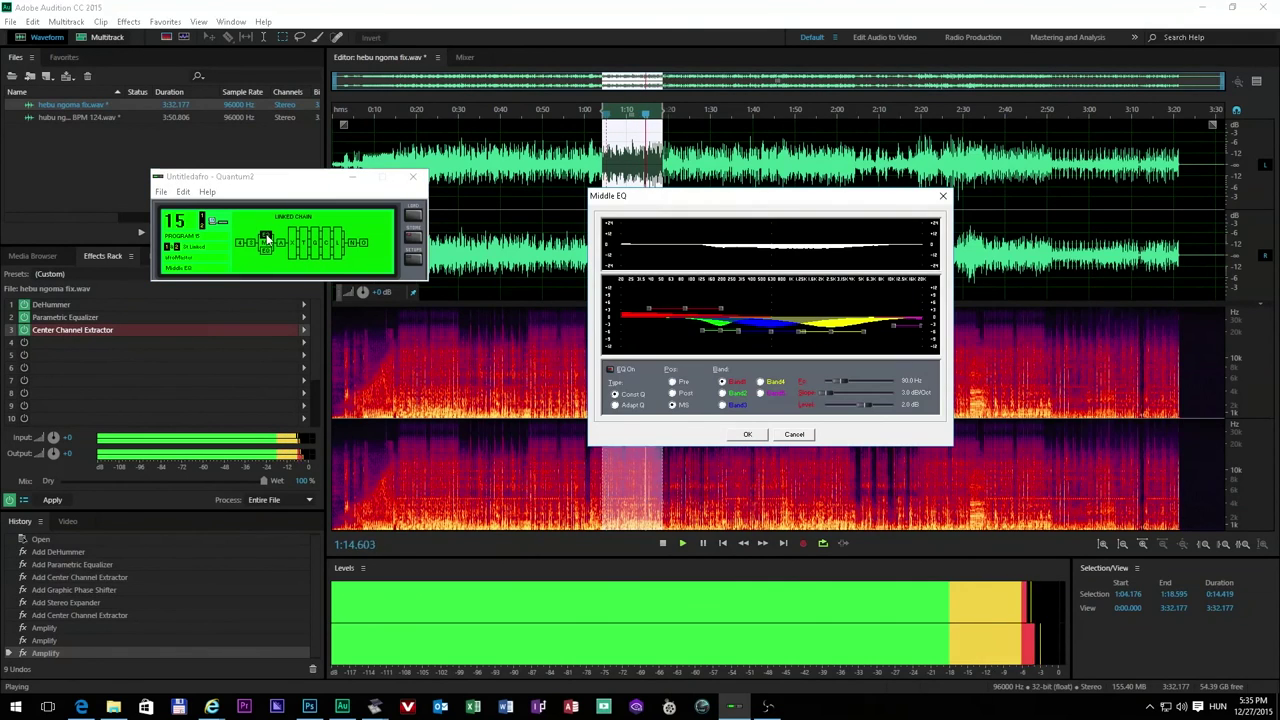
{"action": "left_click", "coordinate": [826, 334]}
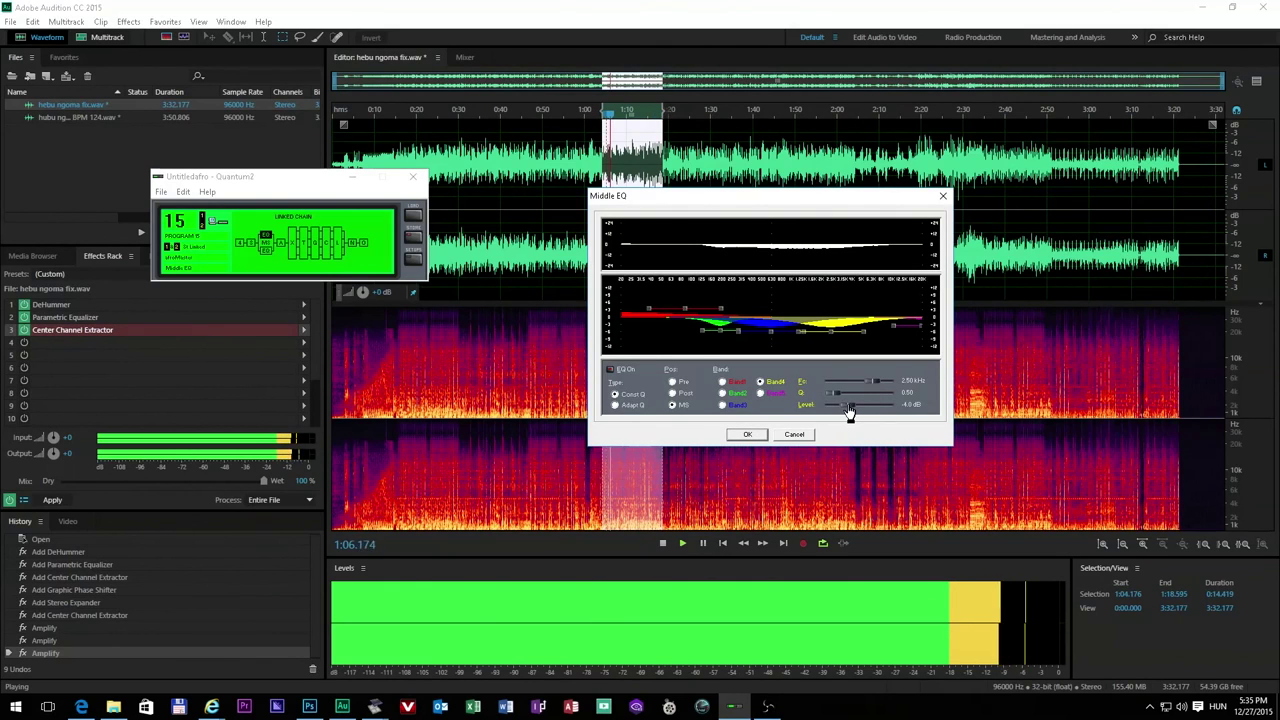
{"action": "left_click_drag", "start_coordinate": [845, 412], "coordinate": [851, 413]}
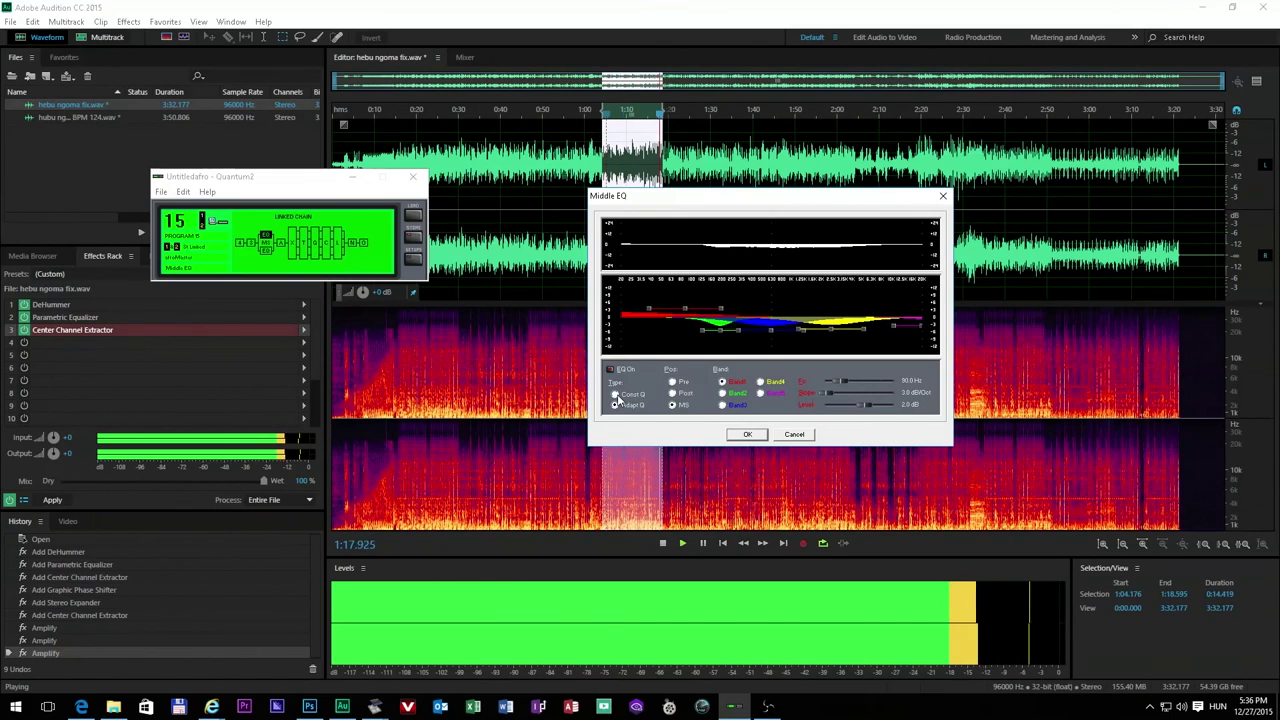
Step: Set the Middle EQ's Band 2 level to -3.0 dB, switch the EQ type to Adapt Q and accept the settings
{"action": "left_click", "coordinate": [722, 381]}
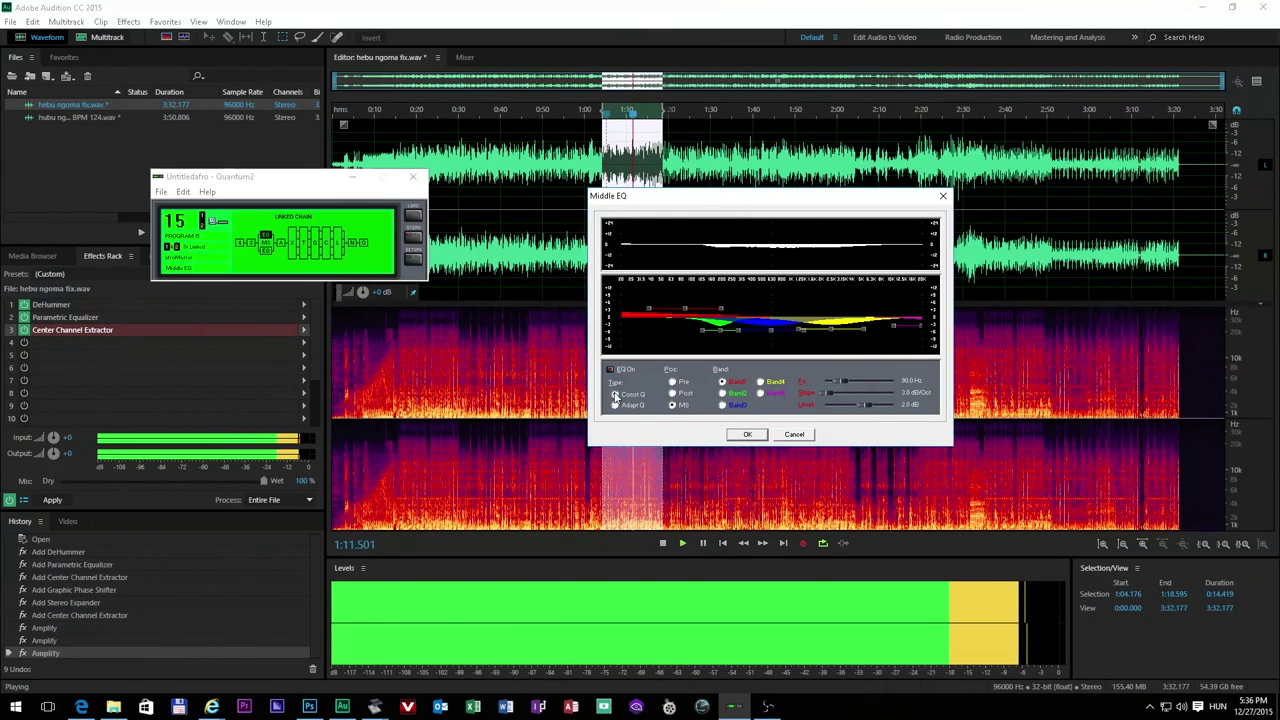
{"action": "left_click", "coordinate": [723, 393]}
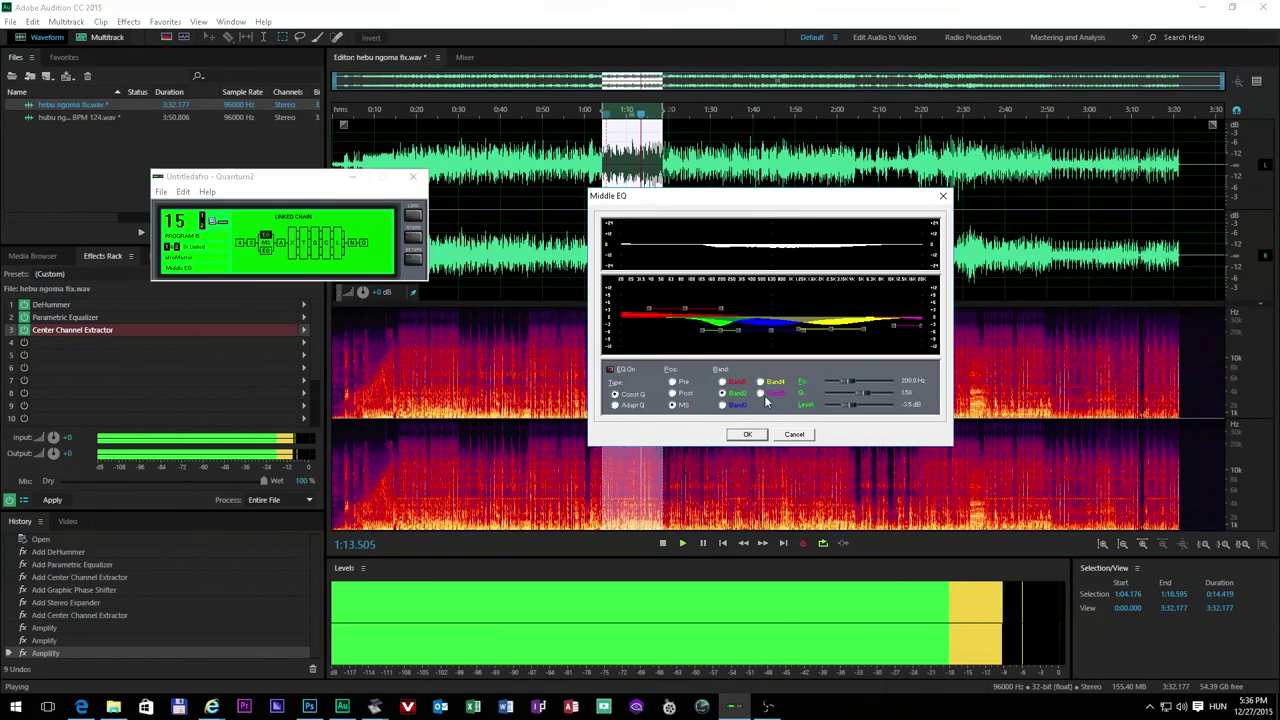
{"action": "left_click_drag", "start_coordinate": [852, 413], "coordinate": [856, 413]}
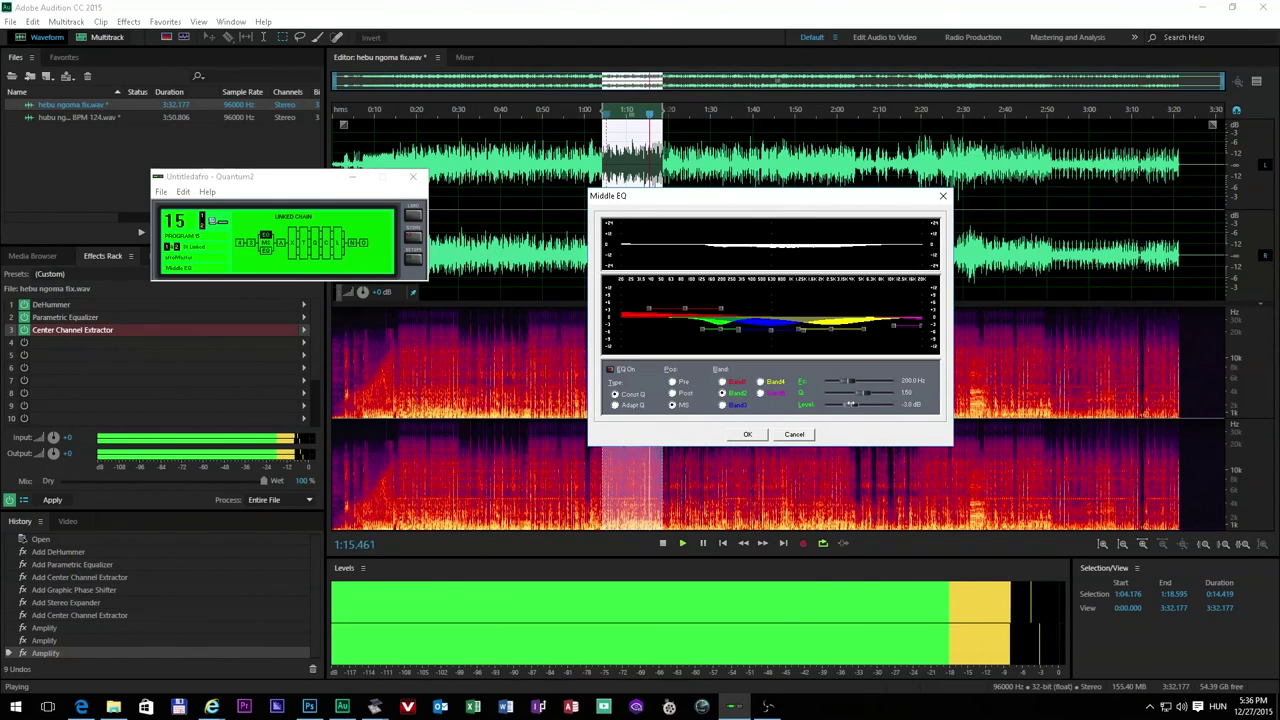
{"action": "left_click", "coordinate": [615, 406]}
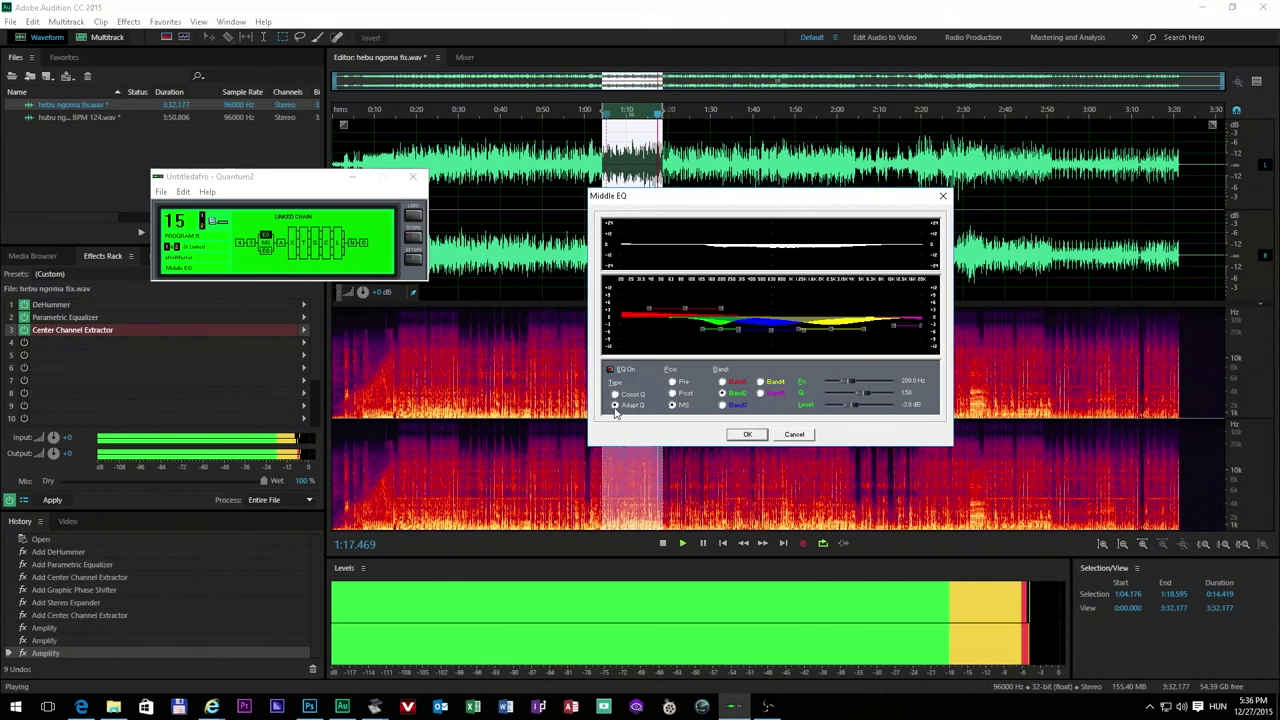
{"action": "left_click", "coordinate": [748, 435]}
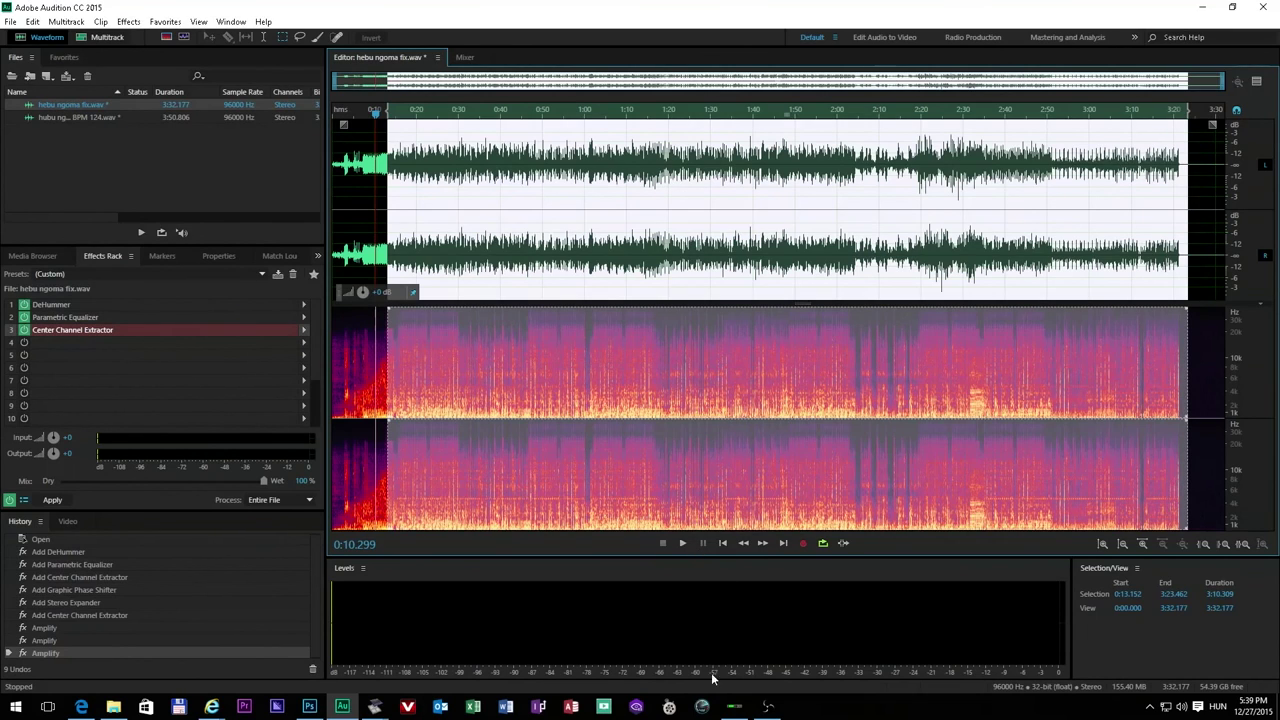
Step: Bring up Quantum2's linked chain, reposition its window over the waveform and open the Normalize settings
{"action": "left_click", "coordinate": [735, 706]}
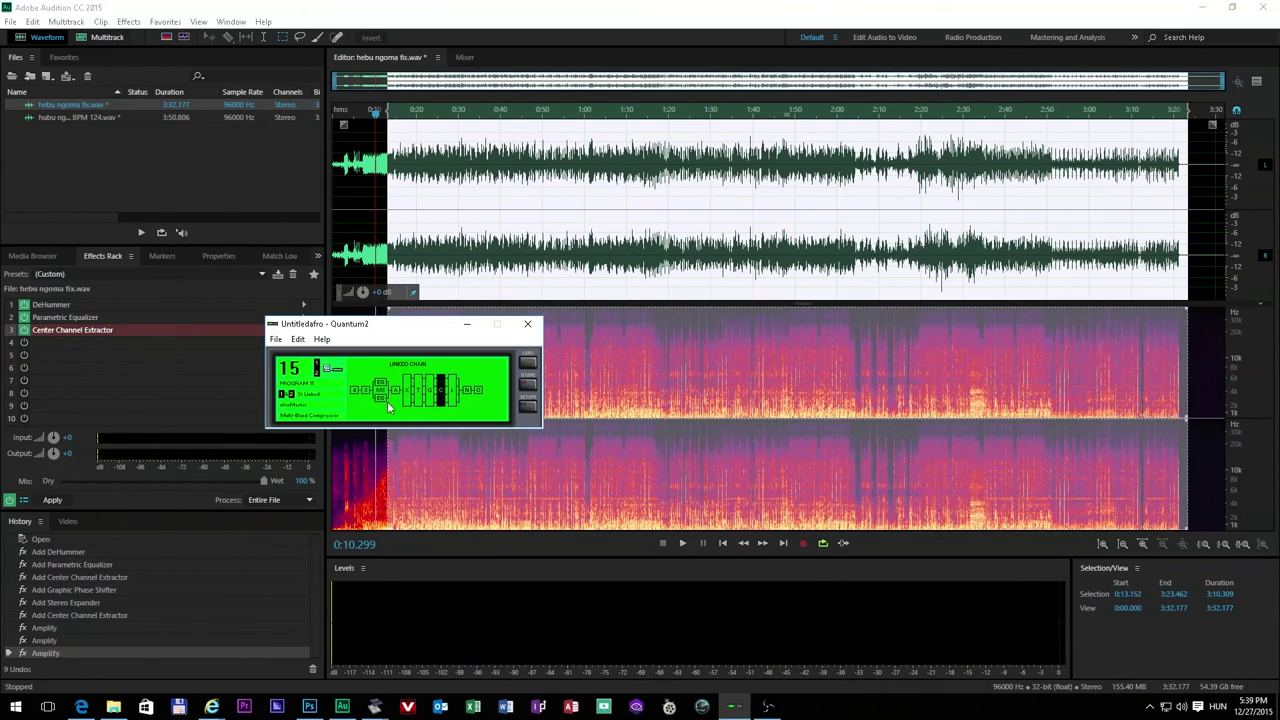
{"action": "left_click_drag", "start_coordinate": [445, 358], "coordinate": [400, 315]}
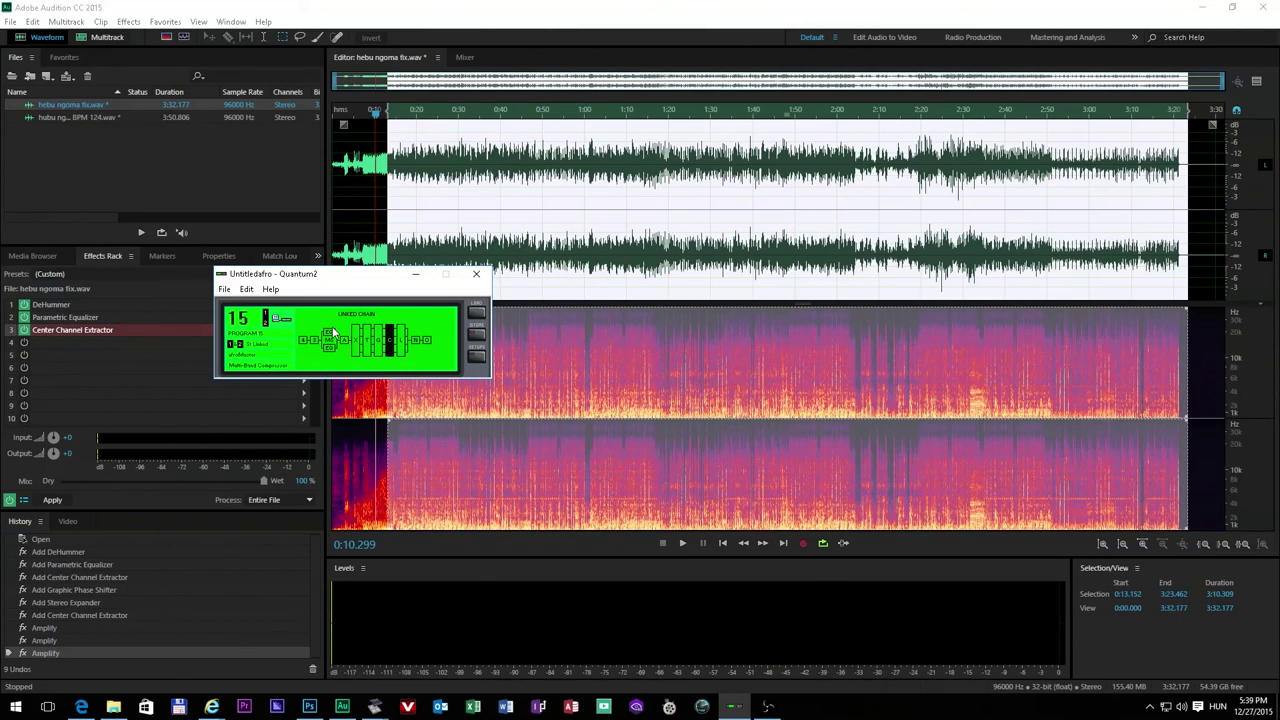
{"action": "left_click_drag", "start_coordinate": [361, 281], "coordinate": [407, 358]}
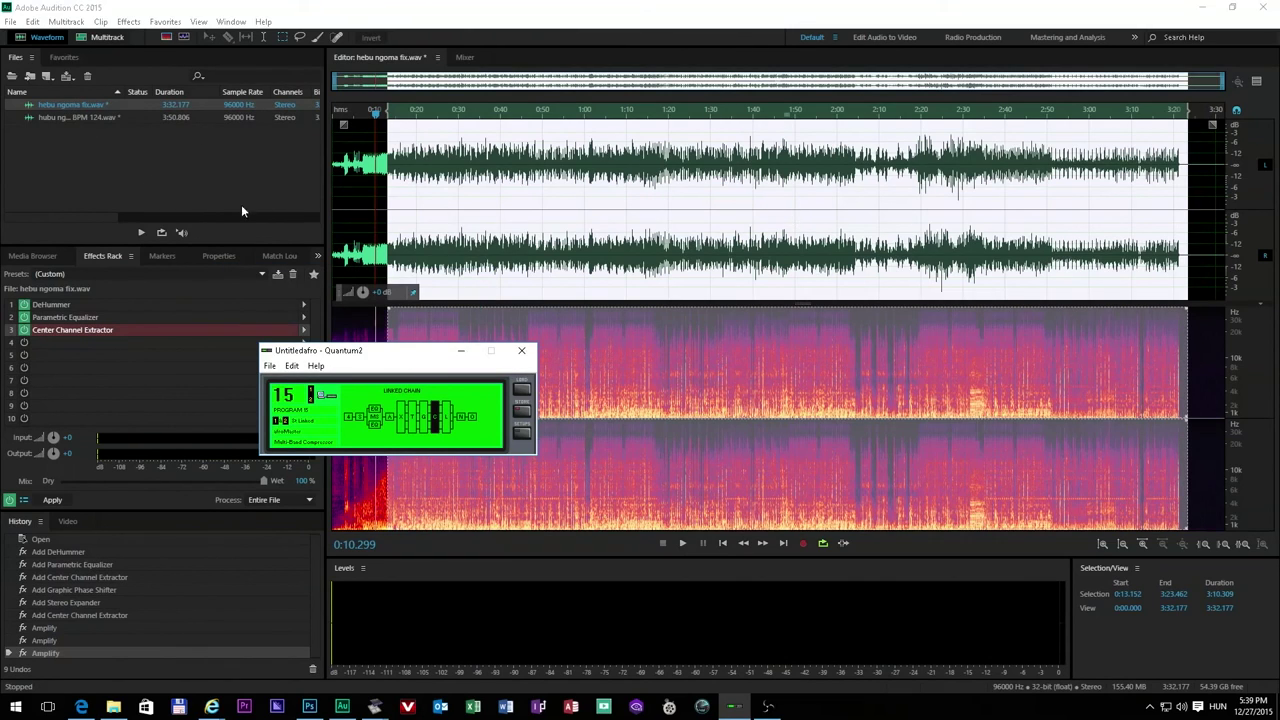
{"action": "left_click_drag", "start_coordinate": [401, 358], "coordinate": [344, 330]}
{"action": "double_click", "coordinate": [411, 378]}
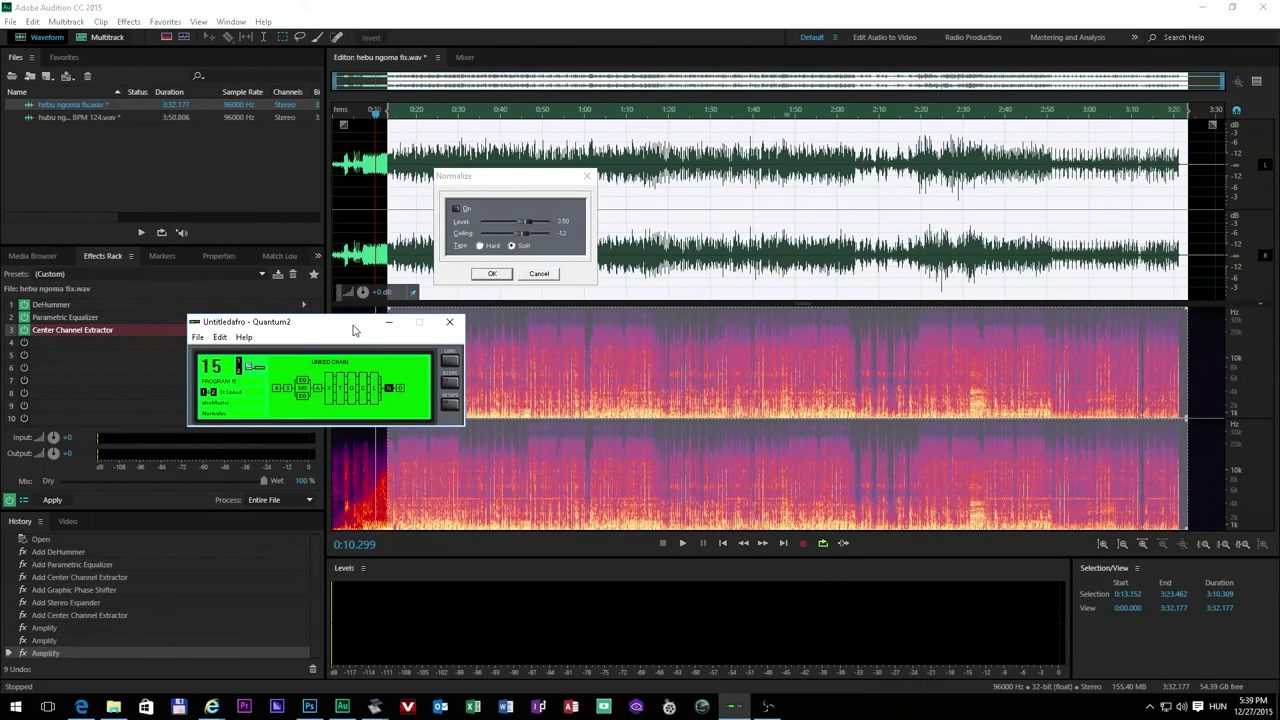
Step: View the Davido - GOBE video on YouTube in the browser, and return to Adobe Audition to place the playhead in the song
{"action": "left_click", "coordinate": [212, 706]}
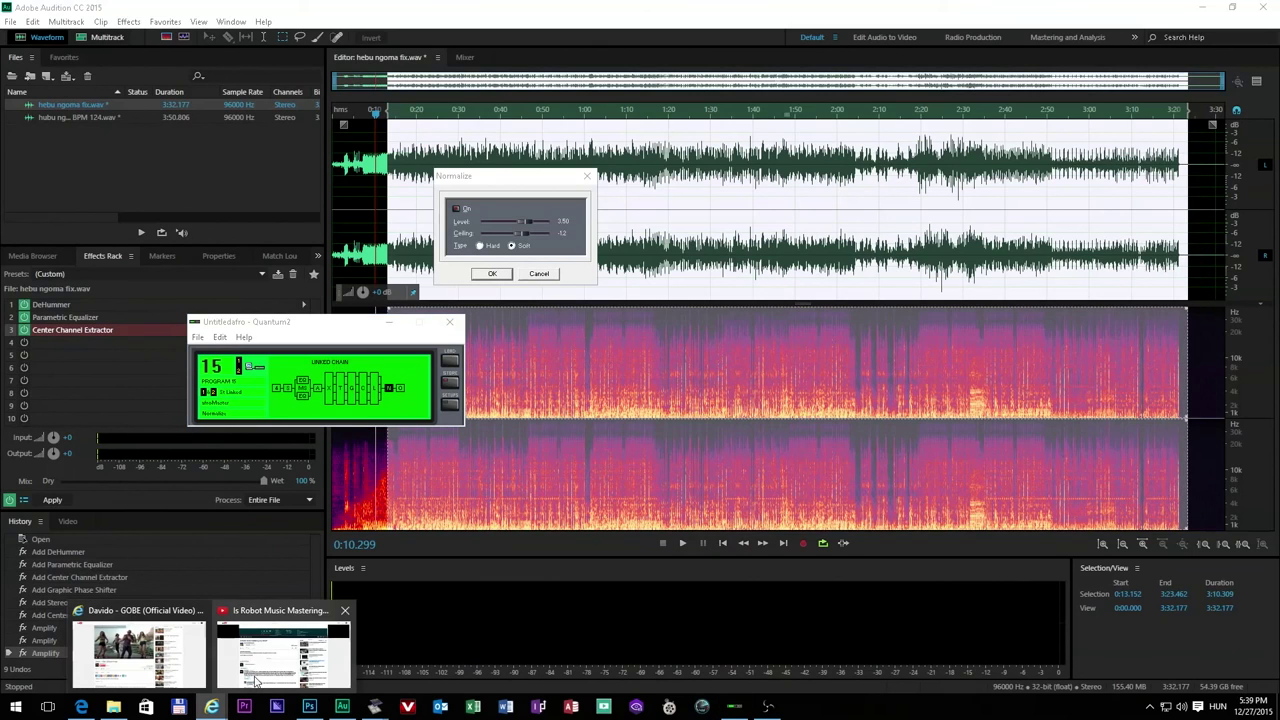
{"action": "left_click", "coordinate": [122, 650]}
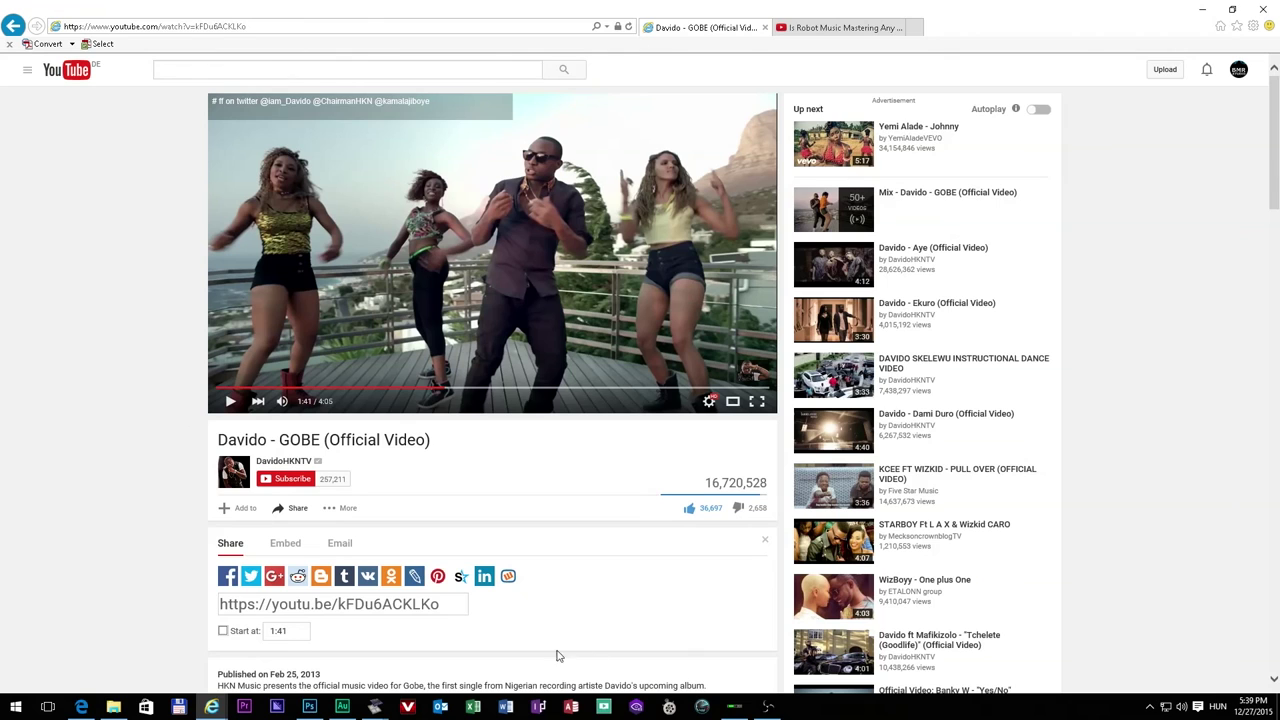
{"action": "left_click", "coordinate": [736, 708]}
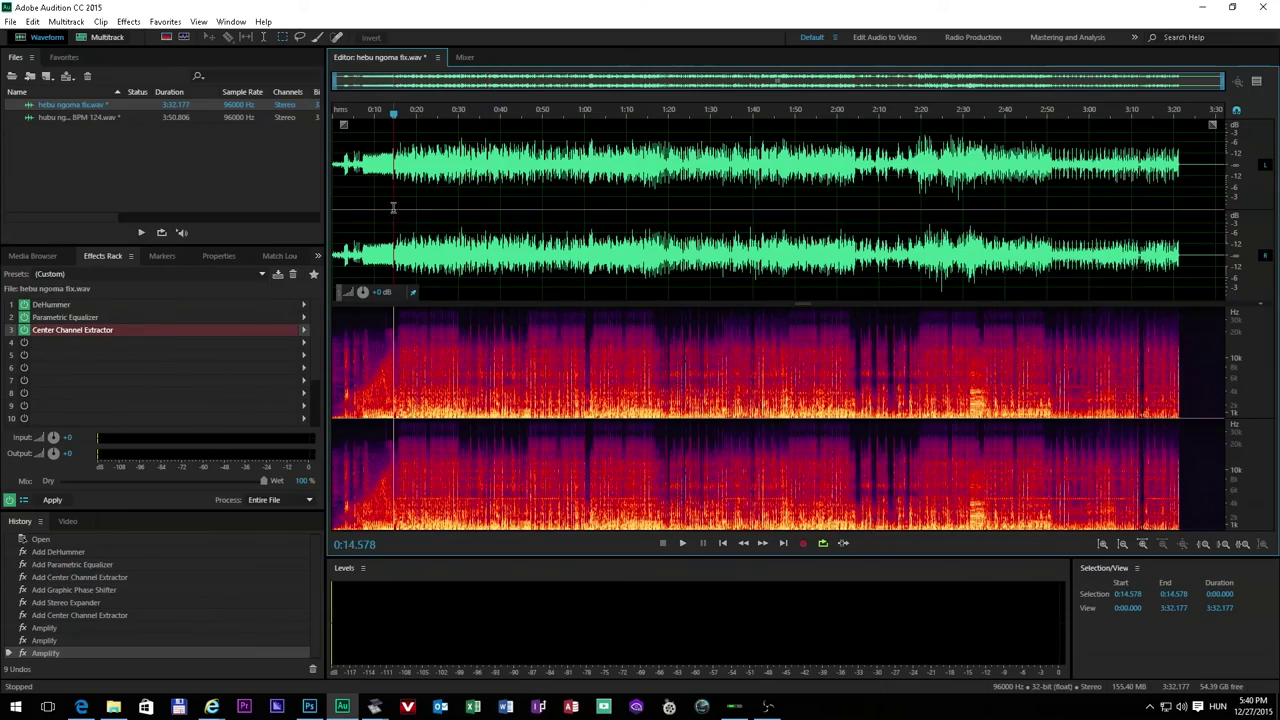
{"action": "left_click", "coordinate": [466, 209]}
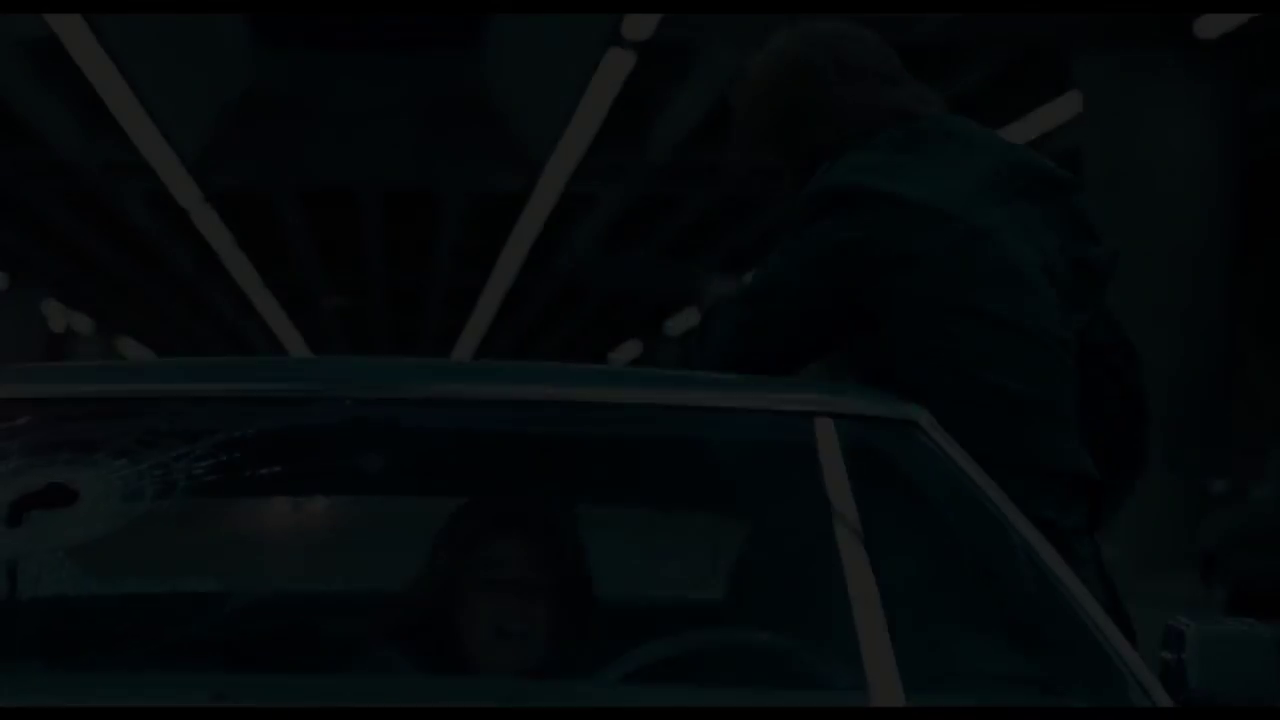